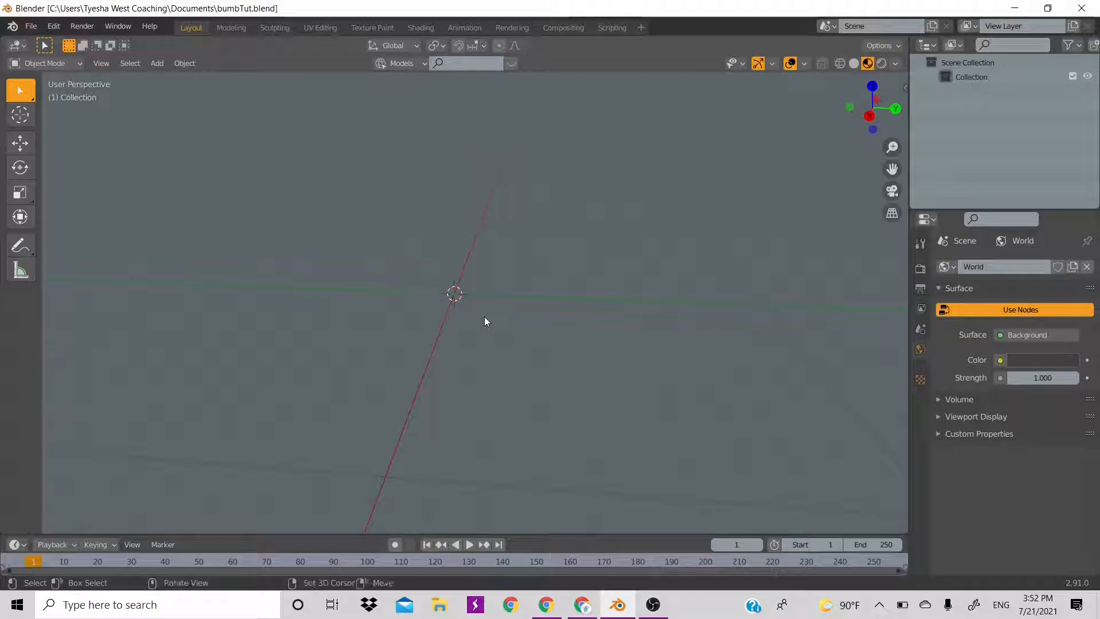
# Add a plane mesh at the origin and scale it up uniformly to several times its original size.
pyautogui.hotkey('shift', 'a')
pyautogui.moveTo(476, 299)
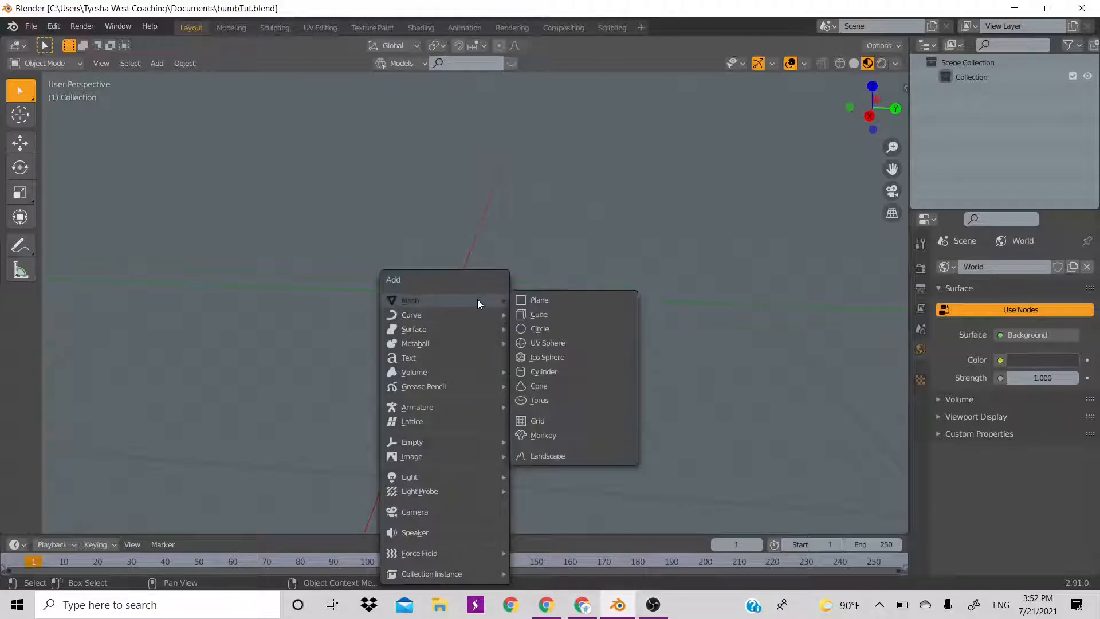
pyautogui.click(536, 298)
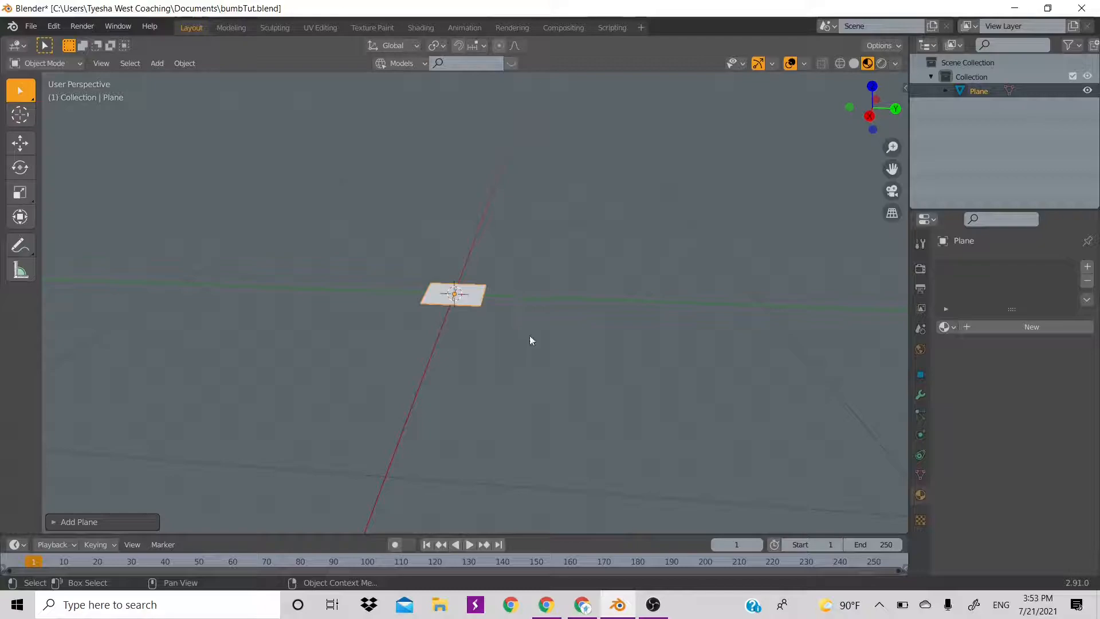
pyautogui.press('s')
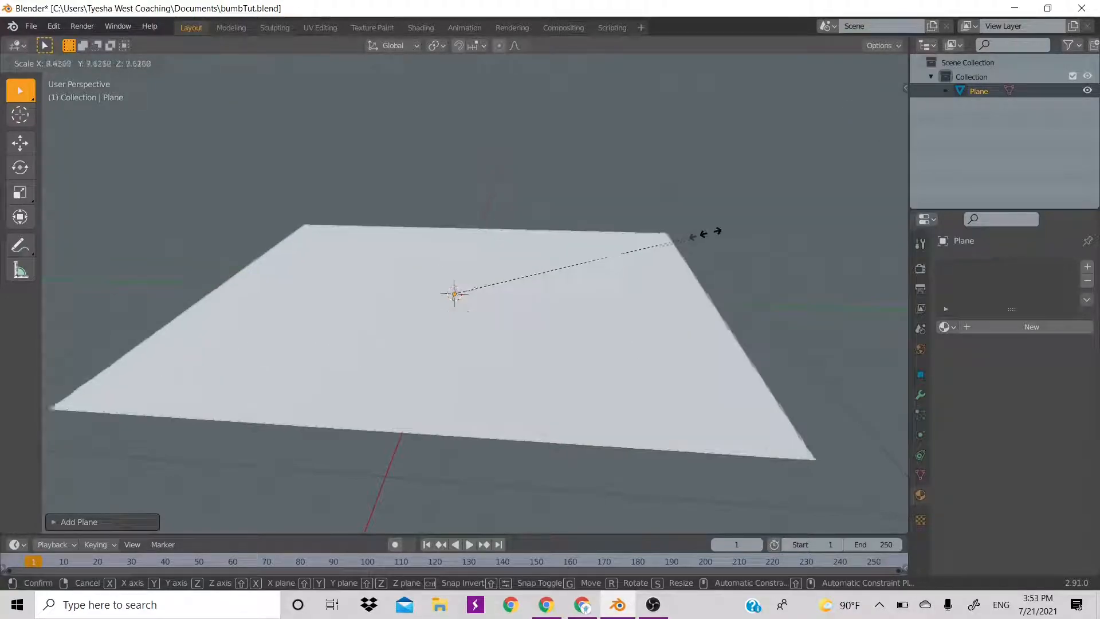
pyautogui.click(648, 252)
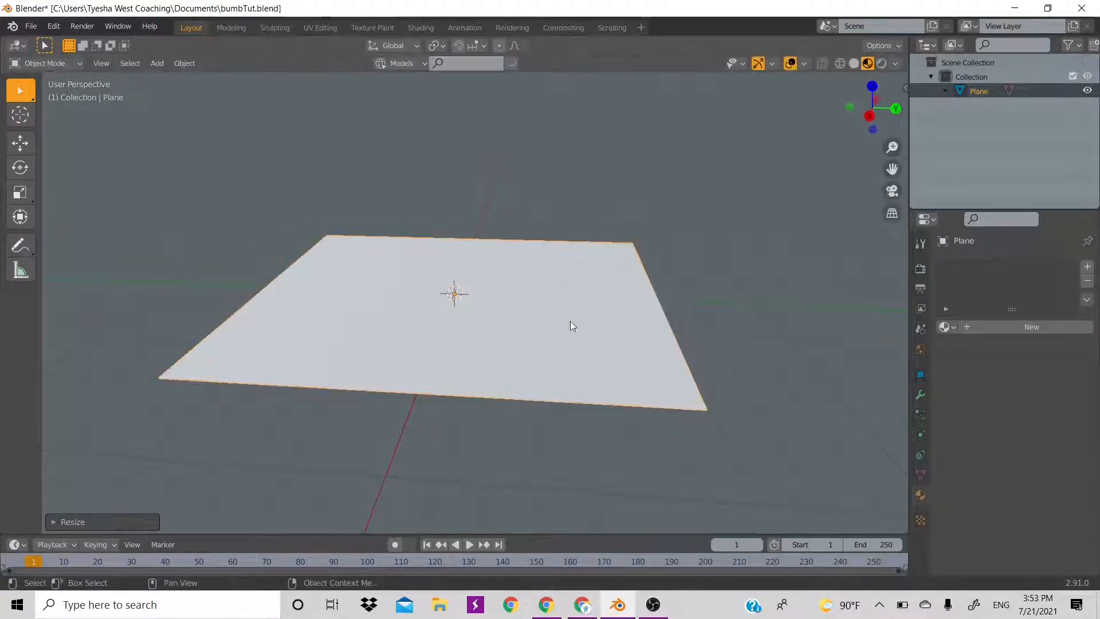
# Create a new material on the plane and name it "bumbs".
pyautogui.click(1002, 326)
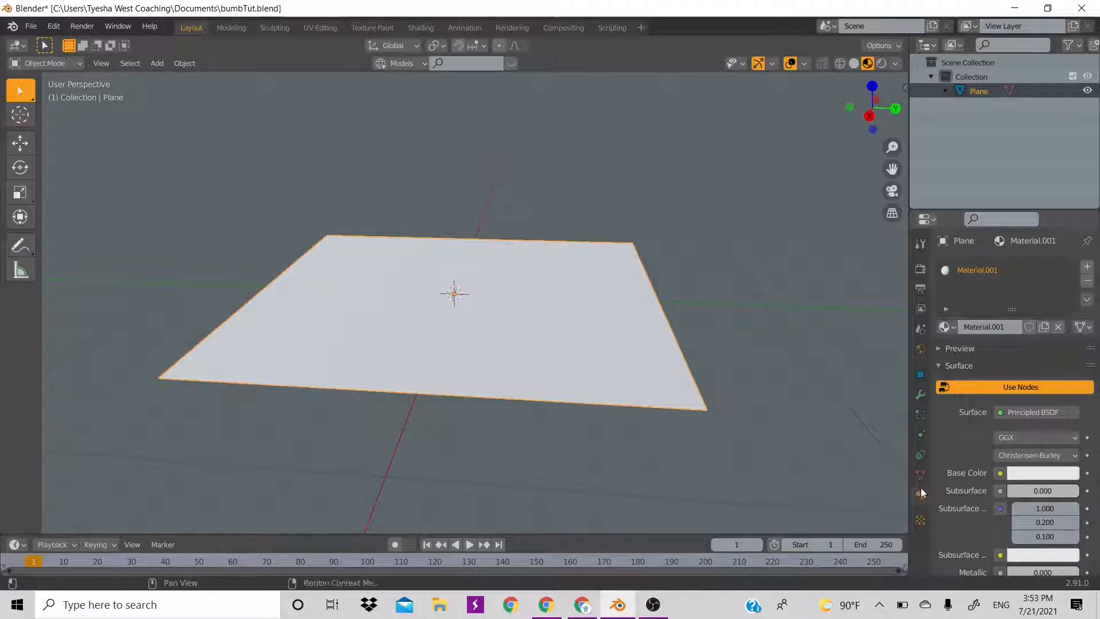
pyautogui.doubleClick(973, 274)
pyautogui.write('bumbs')
pyautogui.press('Return')
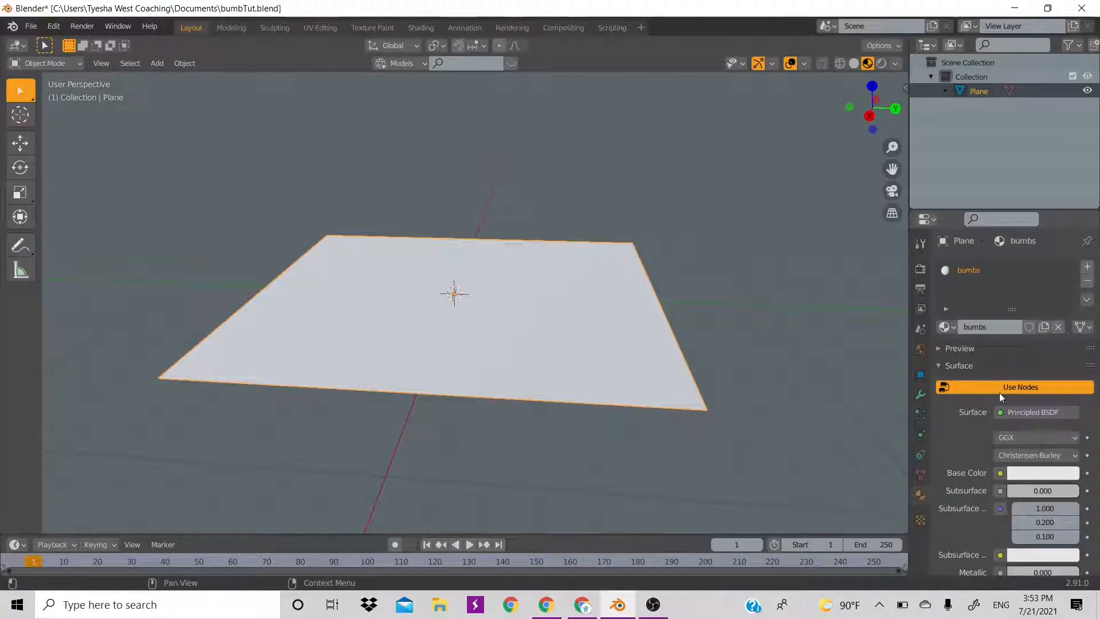
pyautogui.scroll(-2, 1025, 459)
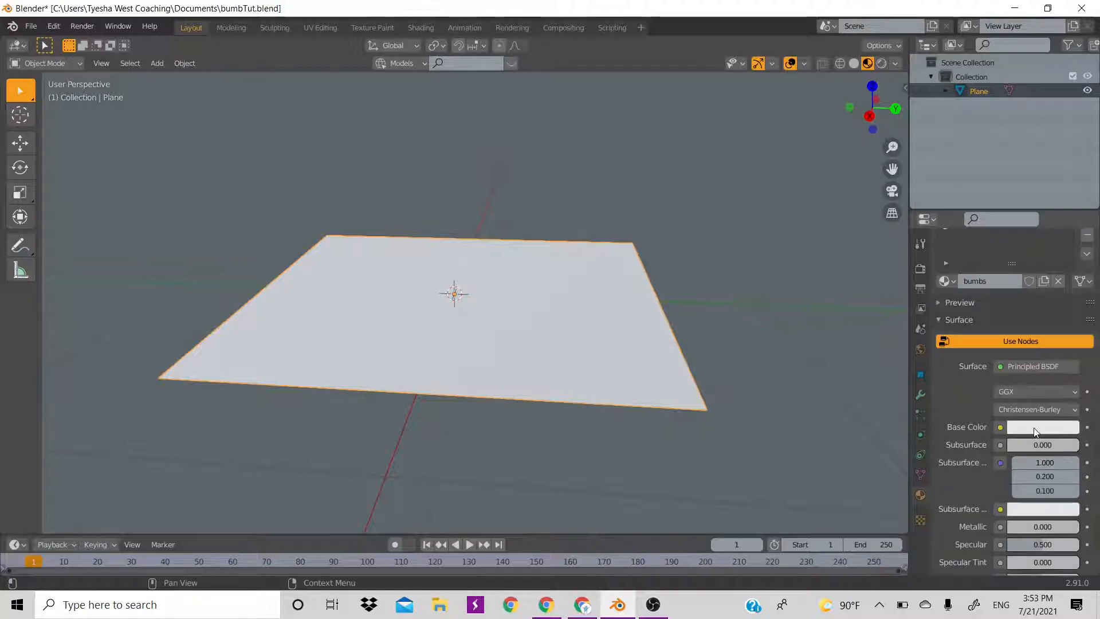
pyautogui.click(1036, 428)
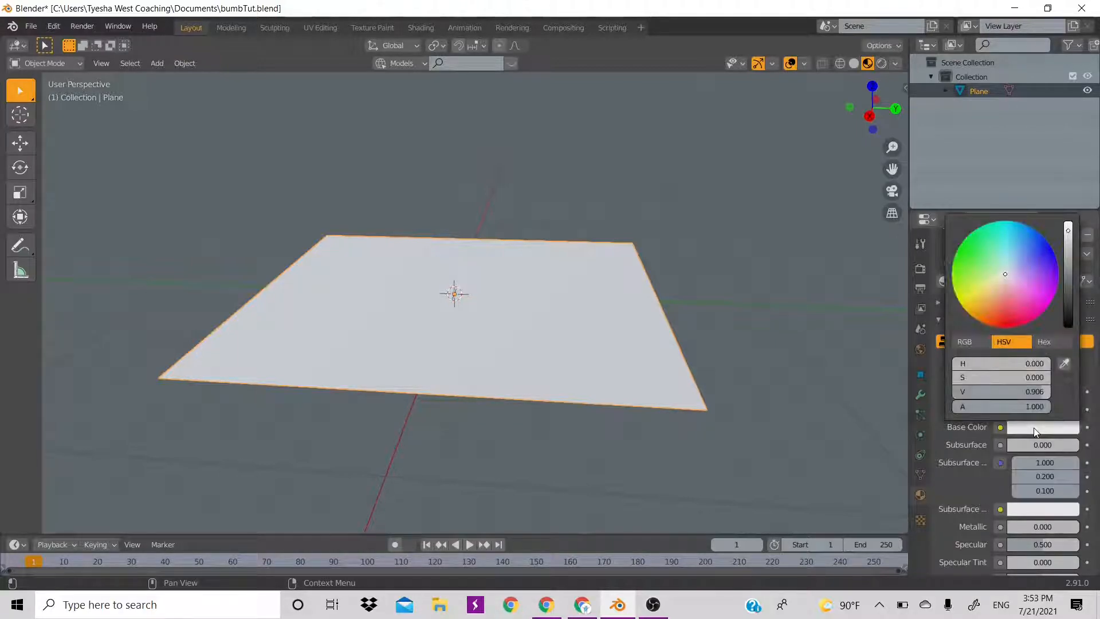
pyautogui.click(1035, 432)
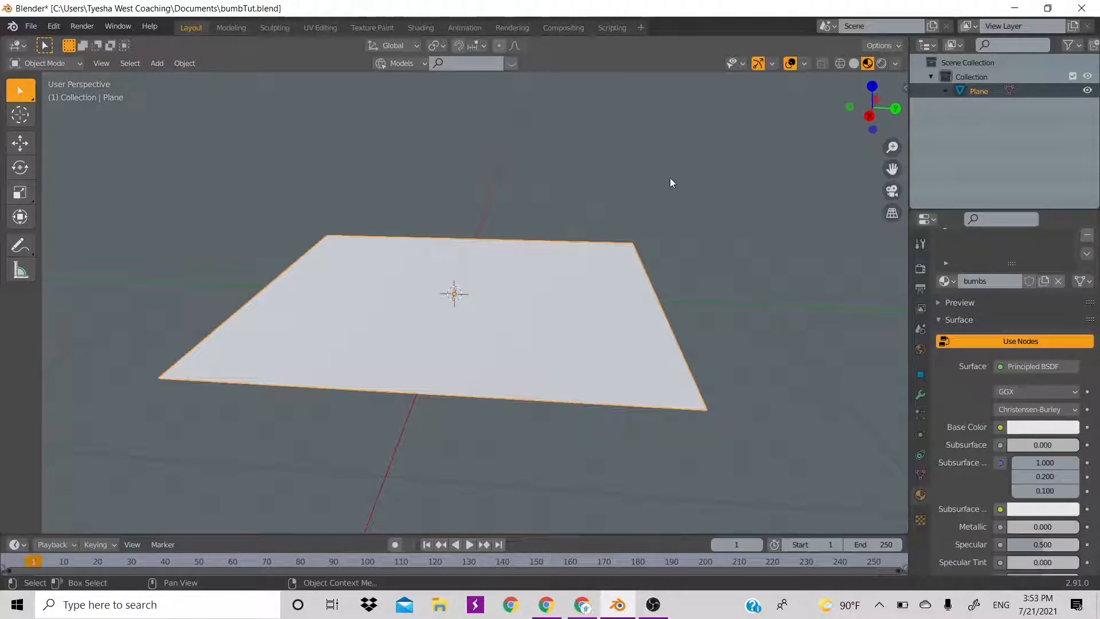
# Switch to the Shading workspace, enlarge the node editor and add a Bump node beside the Principled BSDF.
pyautogui.click(424, 27)
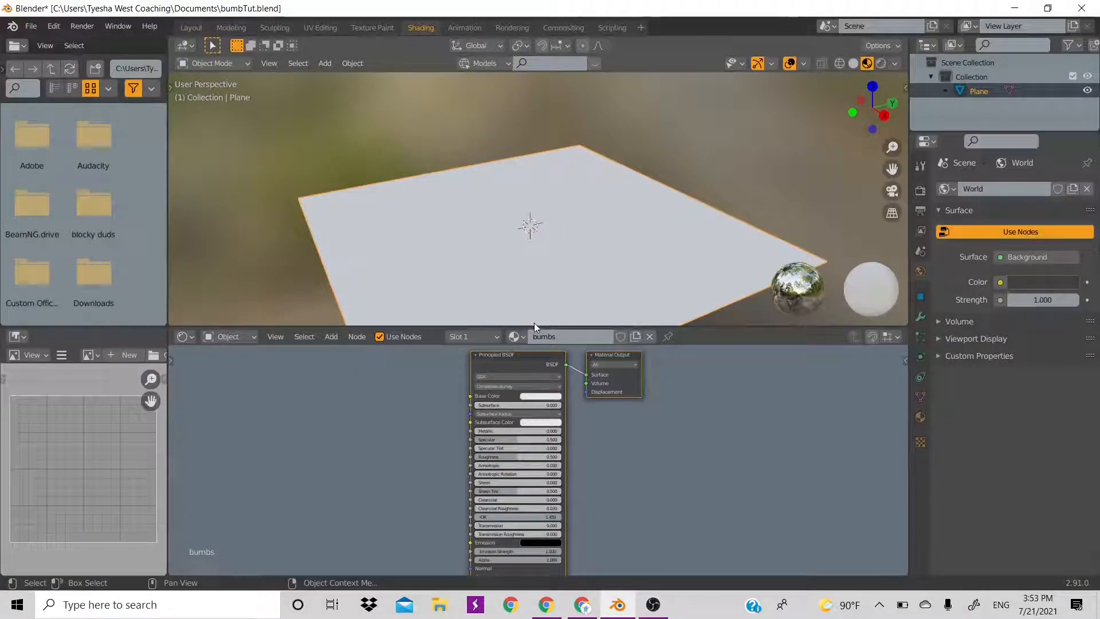
pyautogui.moveTo(534, 324); pyautogui.dragTo(534, 202)
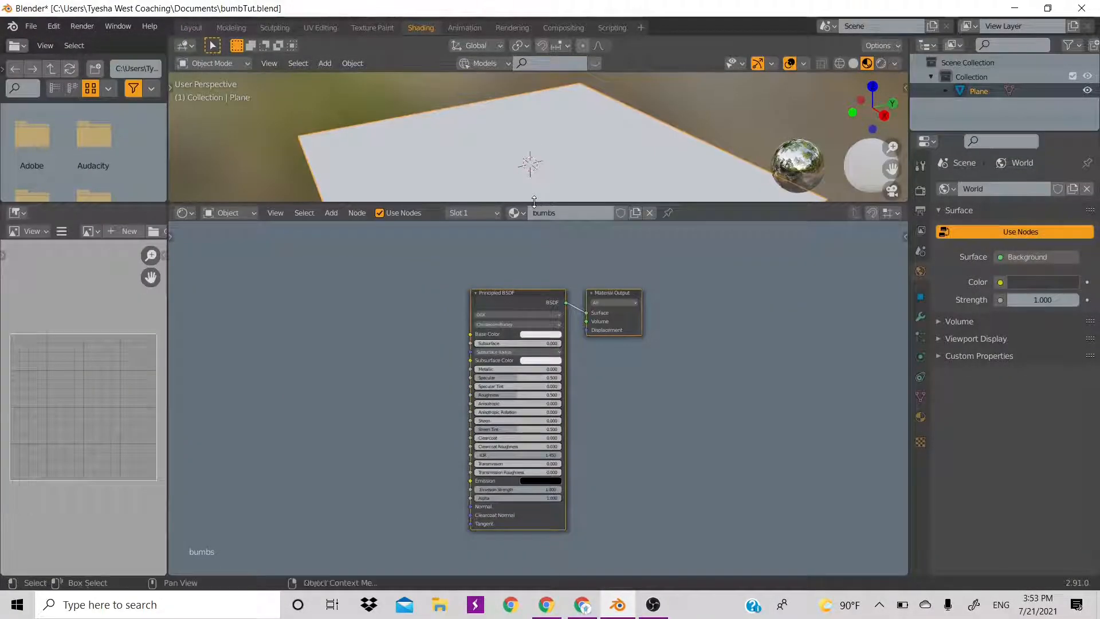
pyautogui.scroll(1, 542, 451)
pyautogui.hotkey('shift', 'a')
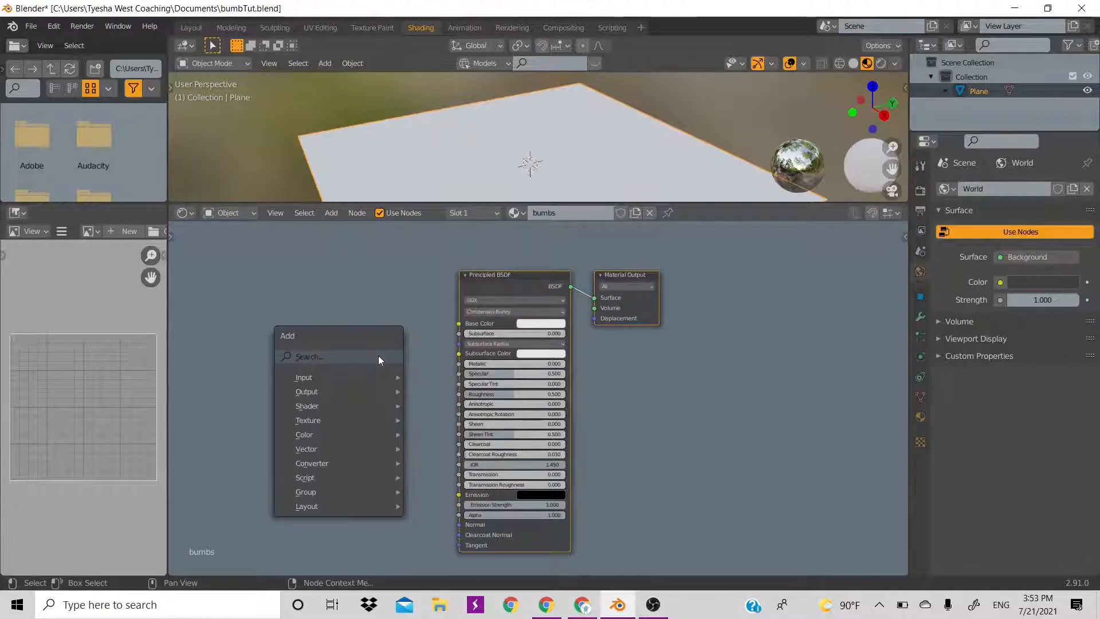
pyautogui.click(378, 356)
pyautogui.write('bump')
pyautogui.press('Return')
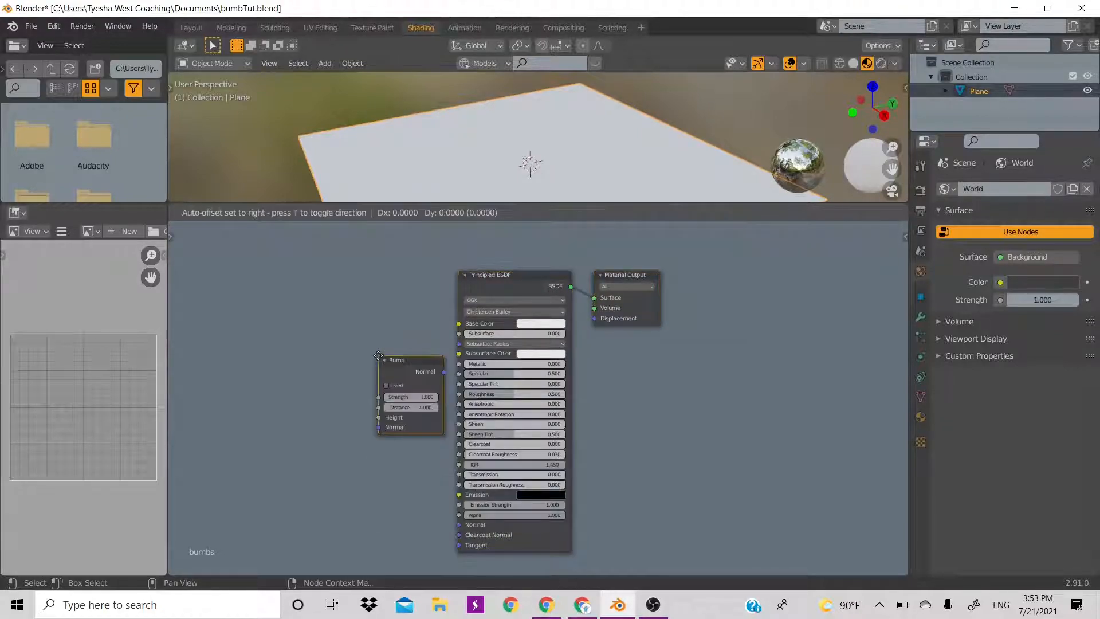
pyautogui.click(353, 350)
# Add a Noise Texture node and place it on the input side of the Bump node.
pyautogui.hotkey('shift', 'a')
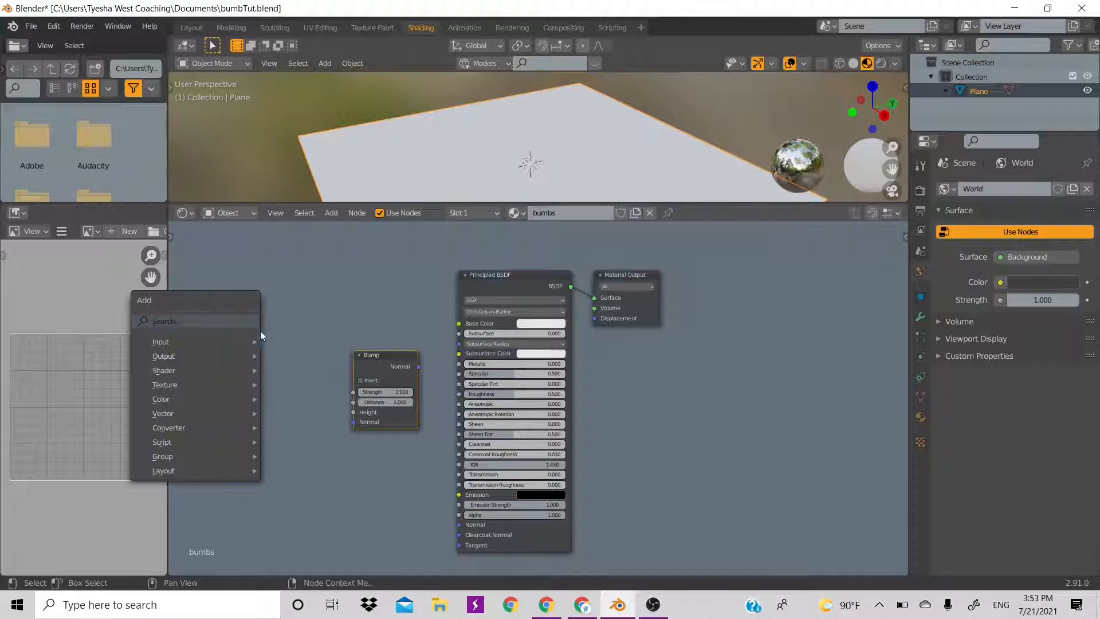
pyautogui.moveTo(212, 382)
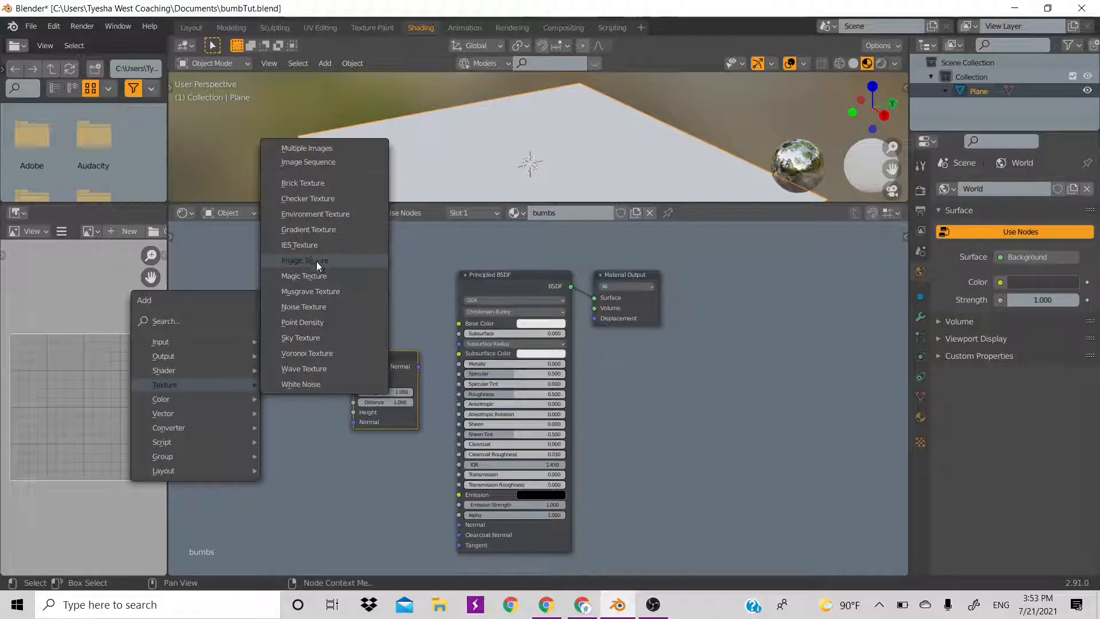
pyautogui.click(334, 213)
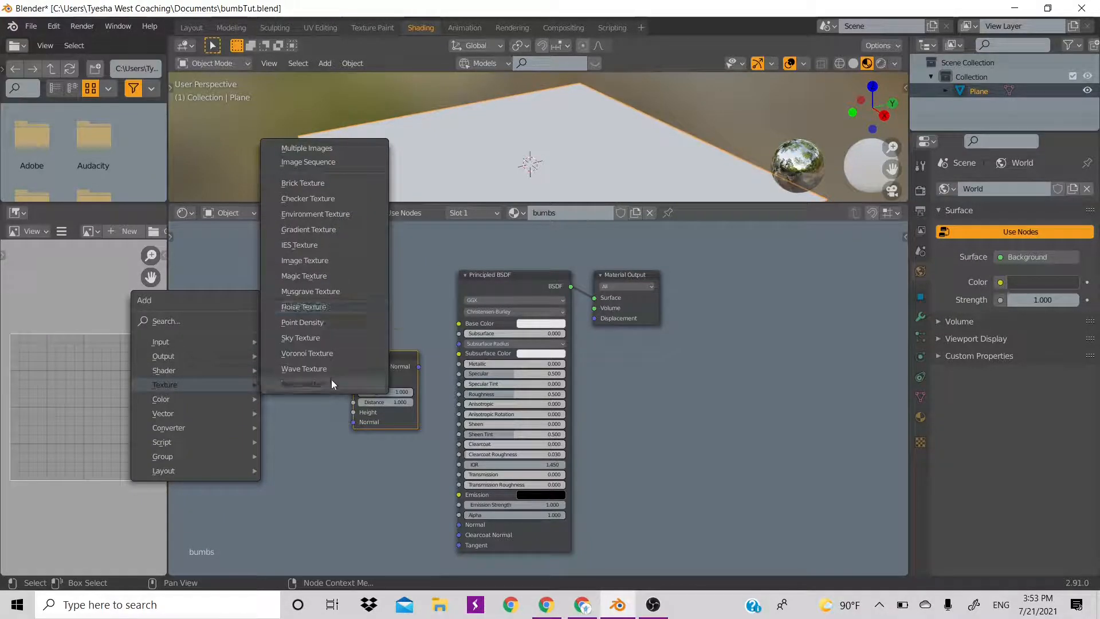
pyautogui.click(337, 308)
pyautogui.click(247, 287)
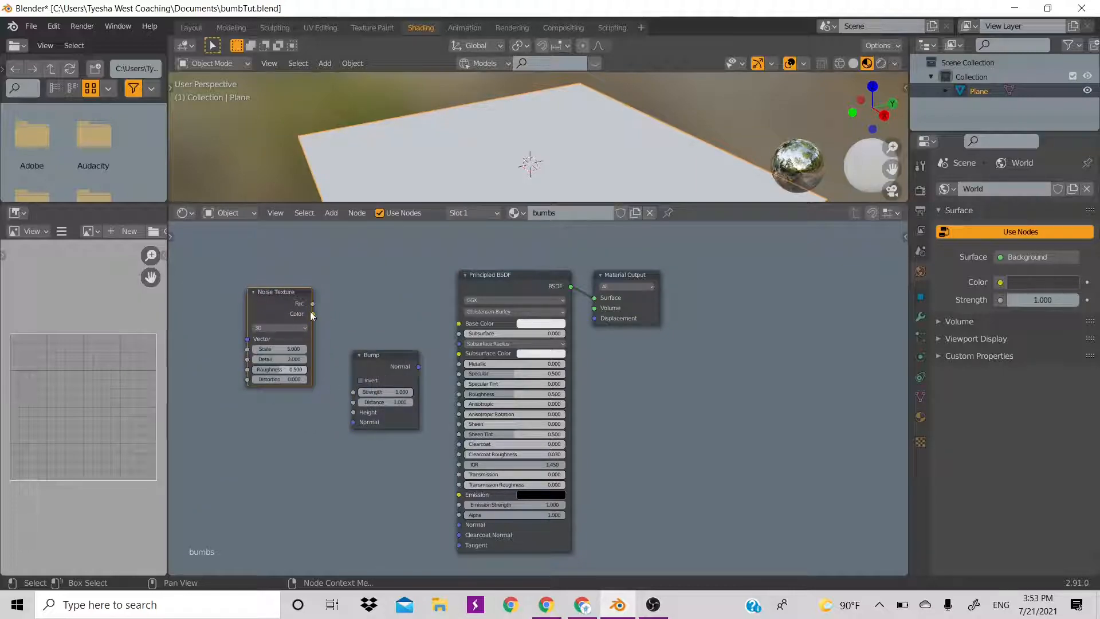
# Link the Noise Texture's Color to the Bump node's Normal input, and the Bump's Normal output to the Principled BSDF's Normal.
pyautogui.moveTo(313, 314); pyautogui.dragTo(349, 422)
pyautogui.moveTo(418, 366); pyautogui.dragTo(452, 524)
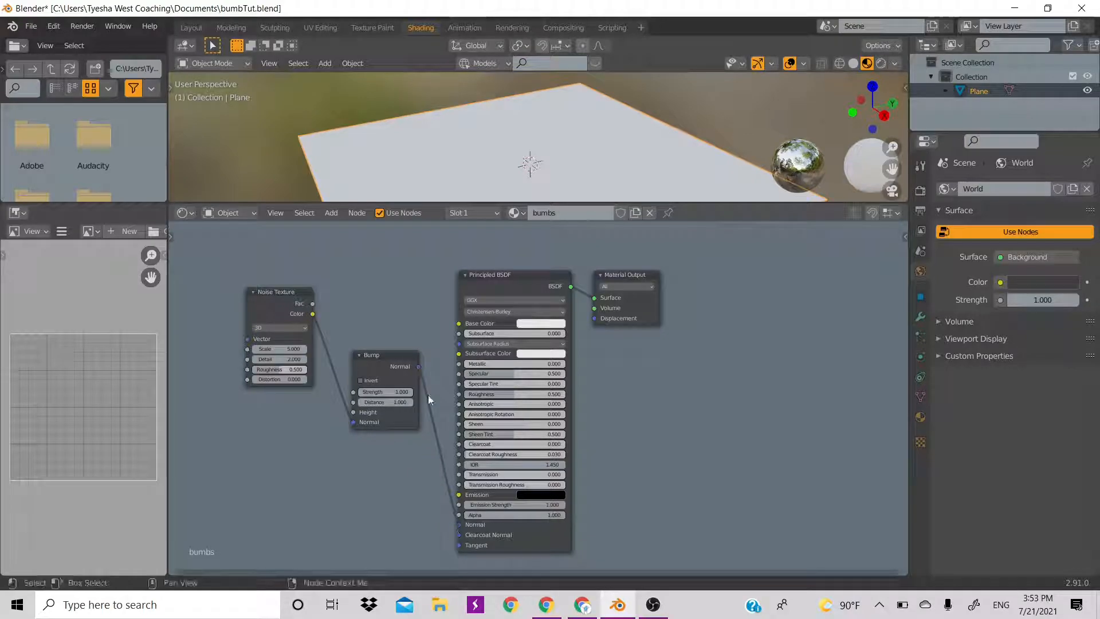
pyautogui.scroll(4, 556, 138)
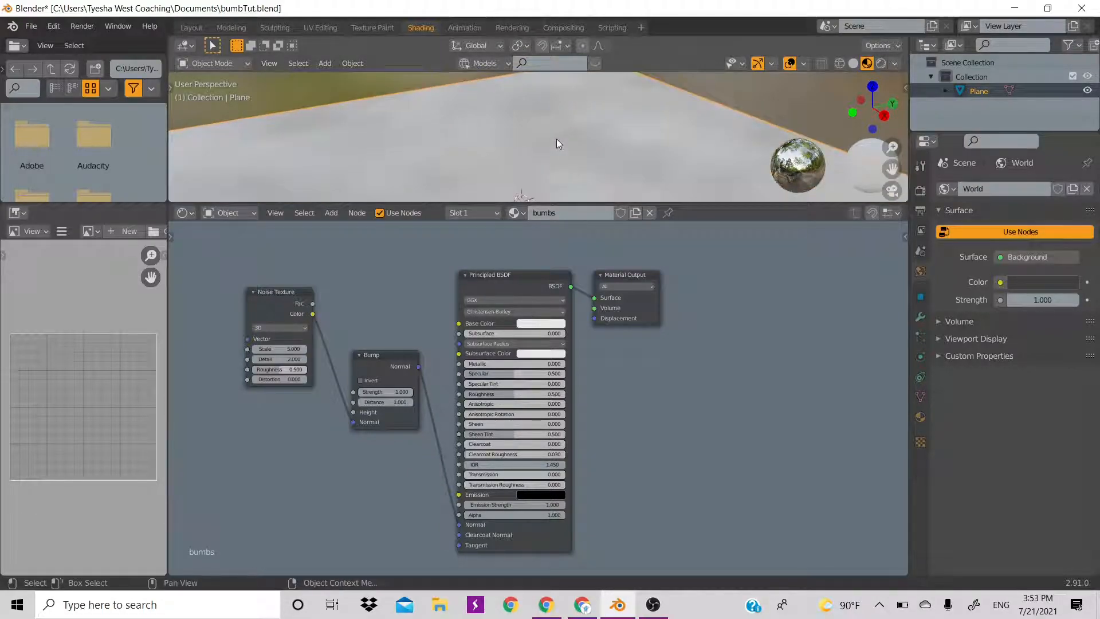
pyautogui.scroll(-4, 556, 138)
# Enlarge the 3D viewport in the Shading workspace and switch it to Rendered shading.
pyautogui.moveTo(597, 203); pyautogui.dragTo(581, 358)
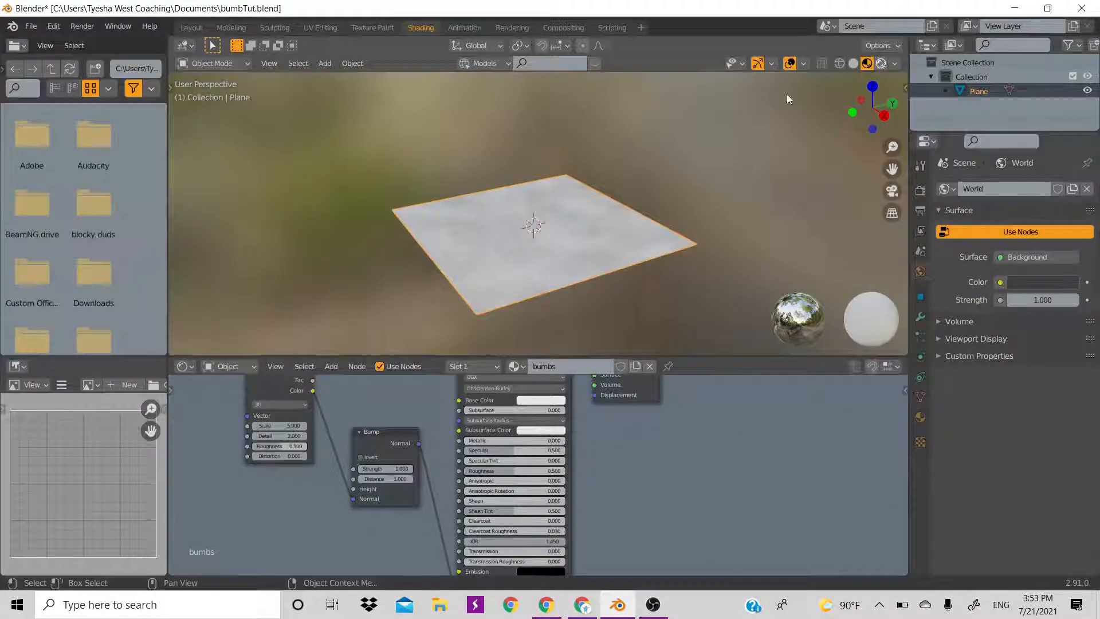
pyautogui.press('z')
pyautogui.scroll(3, 521, 216)
pyautogui.scroll(-3, 521, 216)
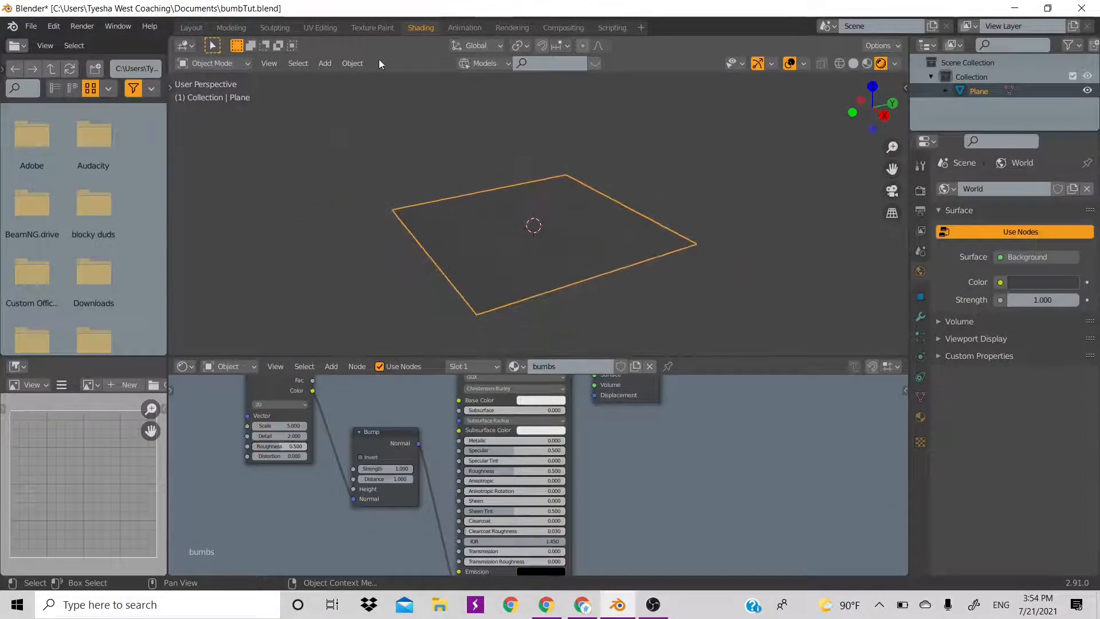
# Return to the Layout workspace, add a point light and raise it along Z above the plane's centre.
pyautogui.click(178, 27)
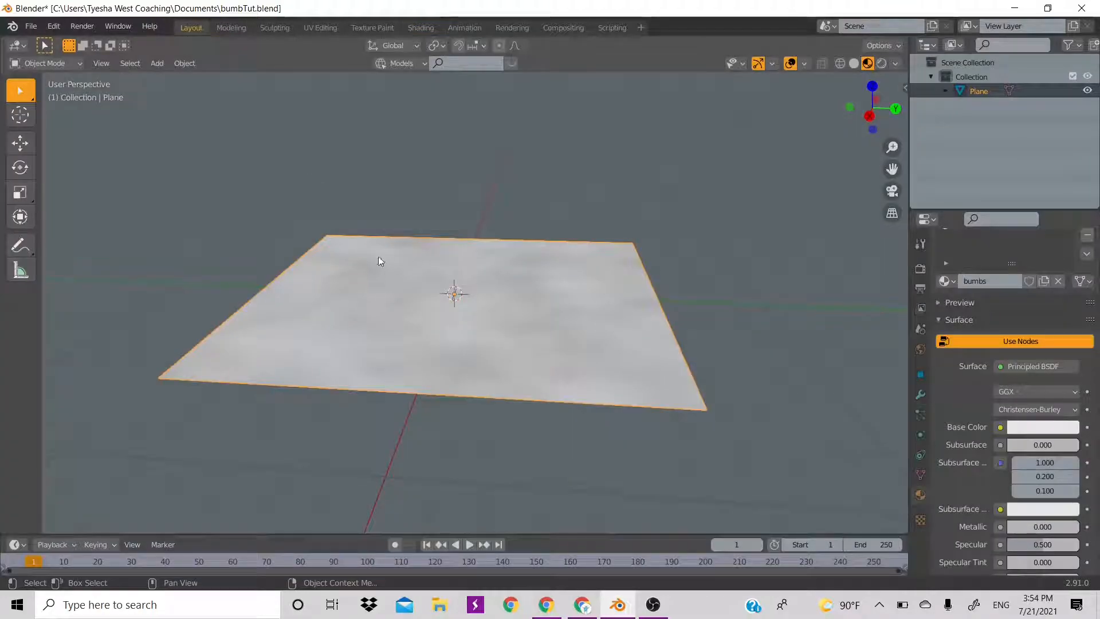
pyautogui.hotkey('shift', 'a')
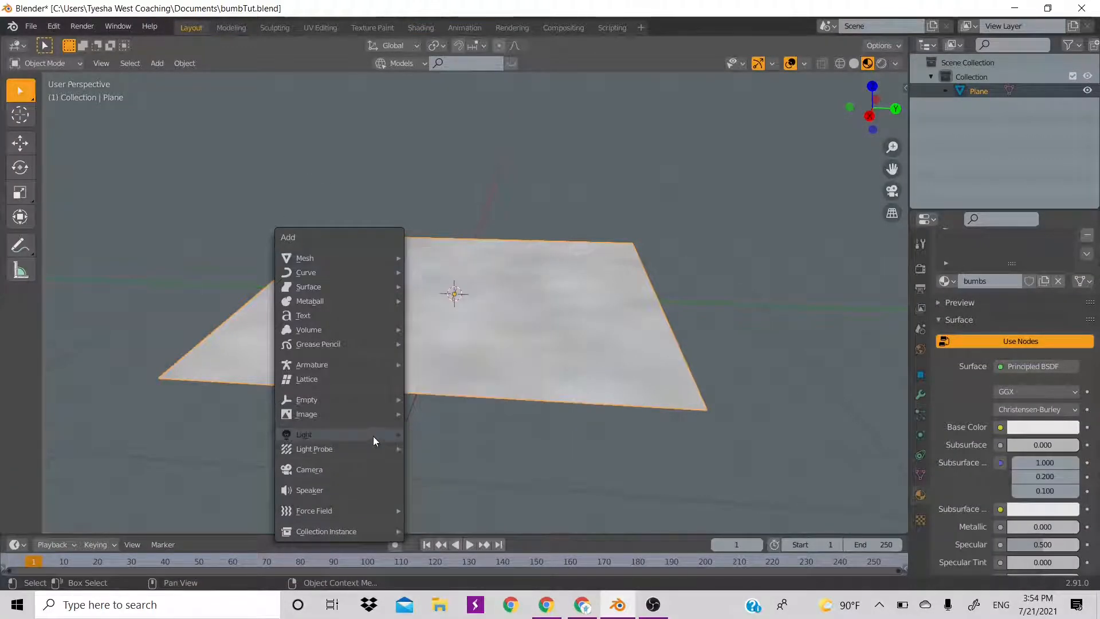
pyautogui.moveTo(373, 435)
pyautogui.click(441, 441)
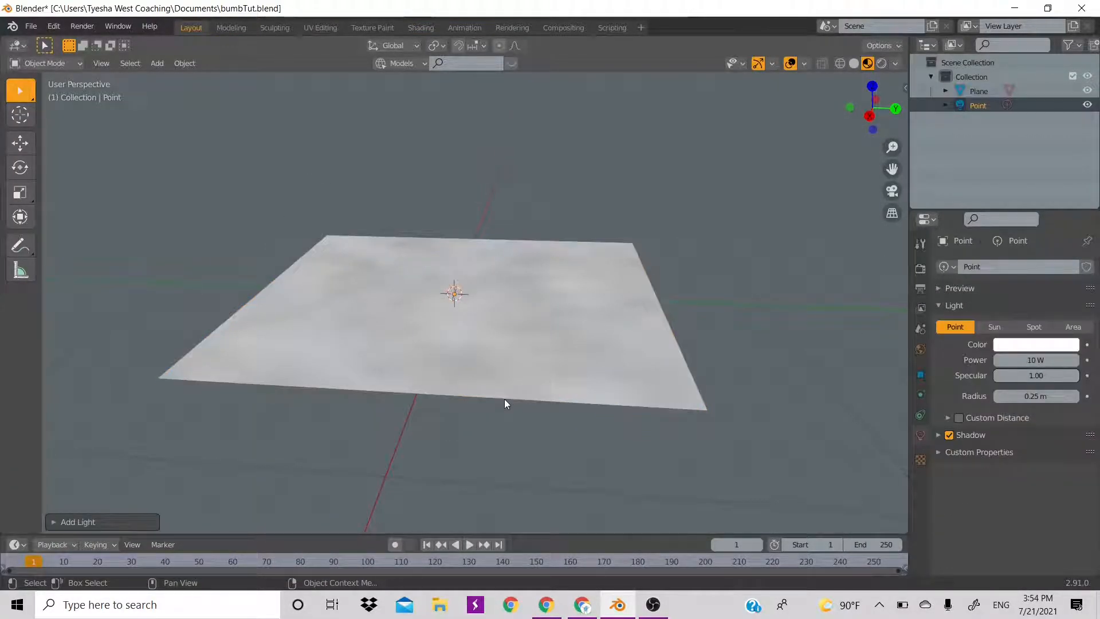
pyautogui.press('g')
pyautogui.press('z')
pyautogui.click(517, 277)
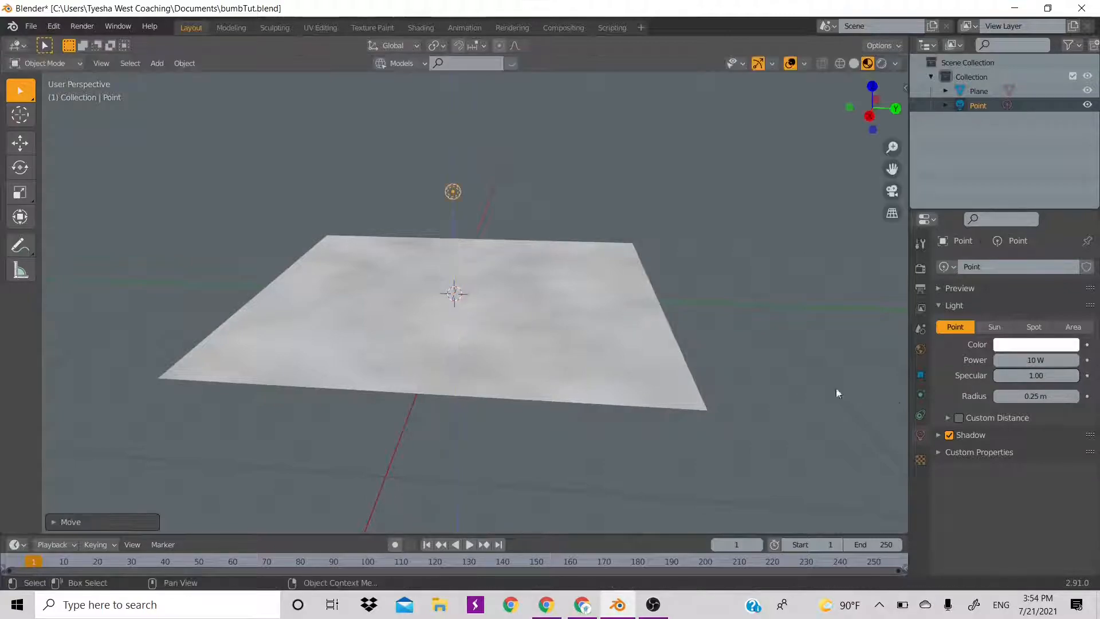
# Set the point light's radius to 0.5 m and power to 1000 W, and preview the plane in Rendered shading.
pyautogui.moveTo(1010, 396); pyautogui.dragTo(1024, 397)
pyautogui.click(1039, 359)
pyautogui.write('100')
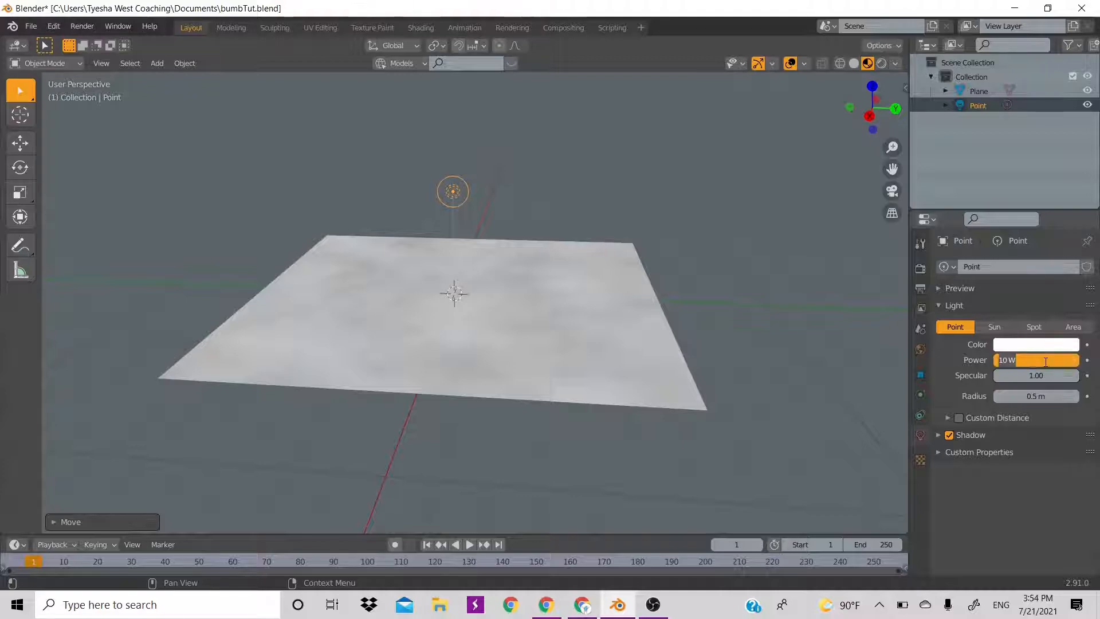
pyautogui.write('0')
pyautogui.press('Return')
pyautogui.click(882, 63)
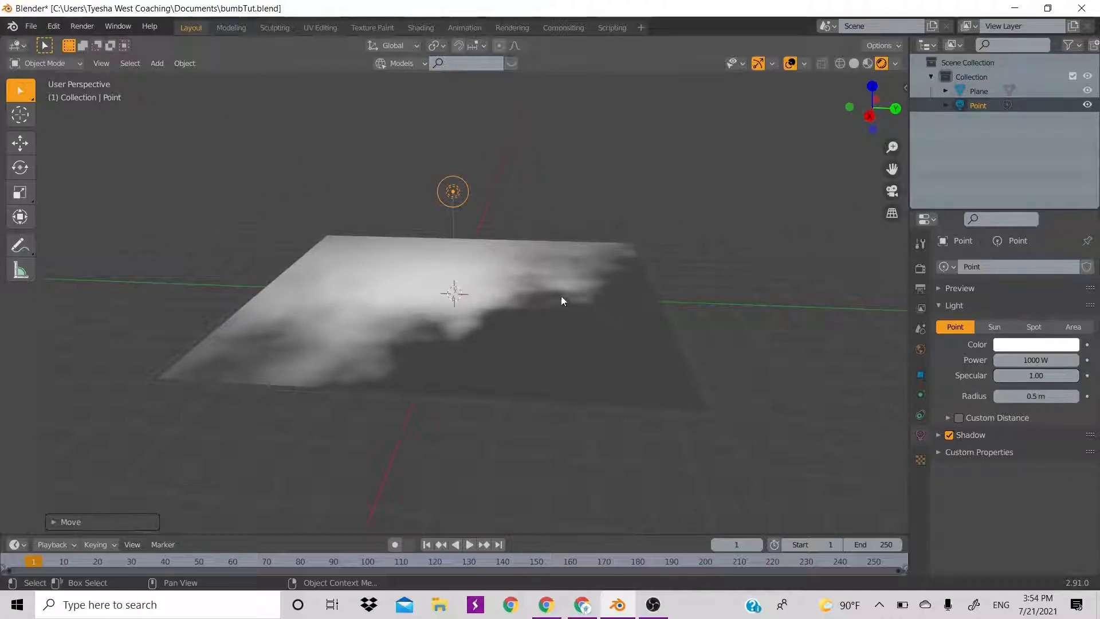
# Resize the point light and raise it further above the plane along the Z axis.
pyautogui.press('s')
pyautogui.click(800, 354)
pyautogui.press('g')
pyautogui.press('z')
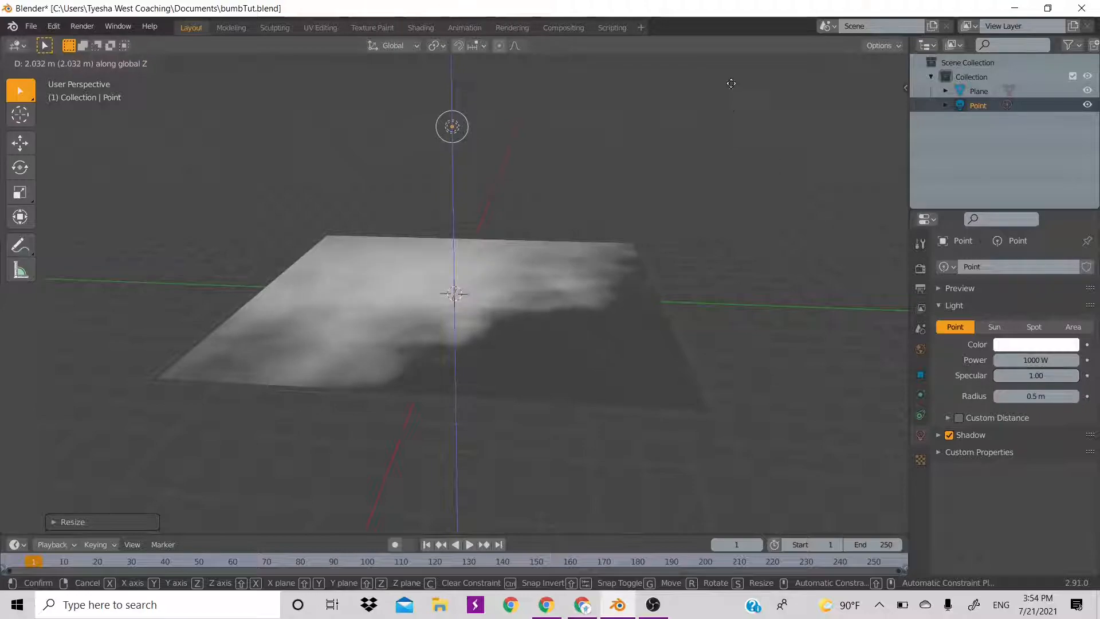
pyautogui.click(690, 450)
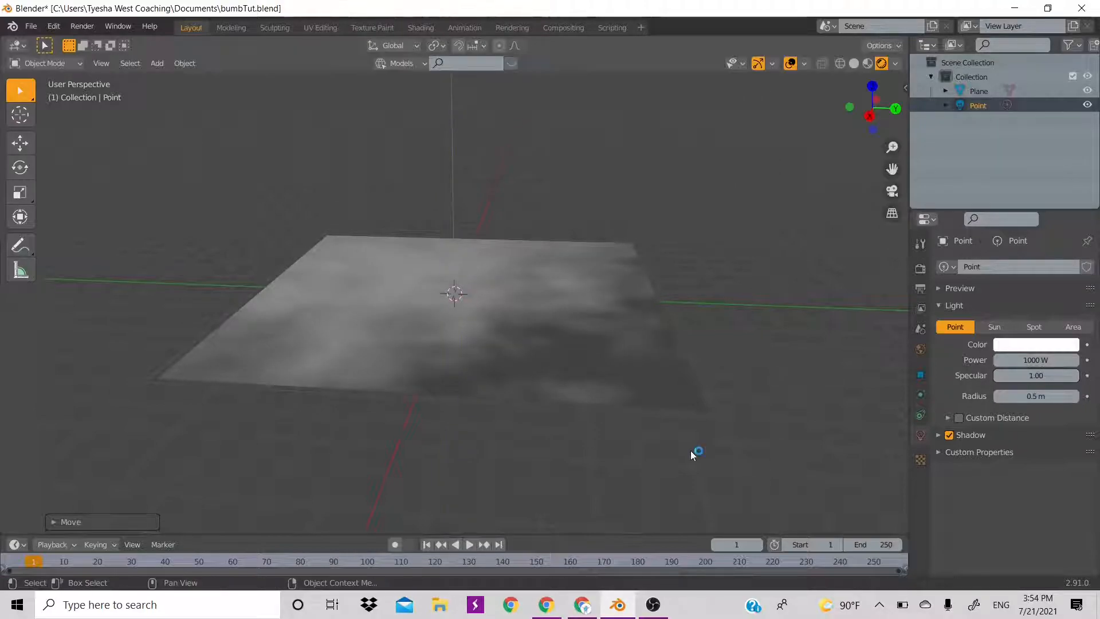
# Set the point light's power to 200 W.
pyautogui.scroll(-3, 690, 451)
pyautogui.click(1020, 360)
pyautogui.write('200')
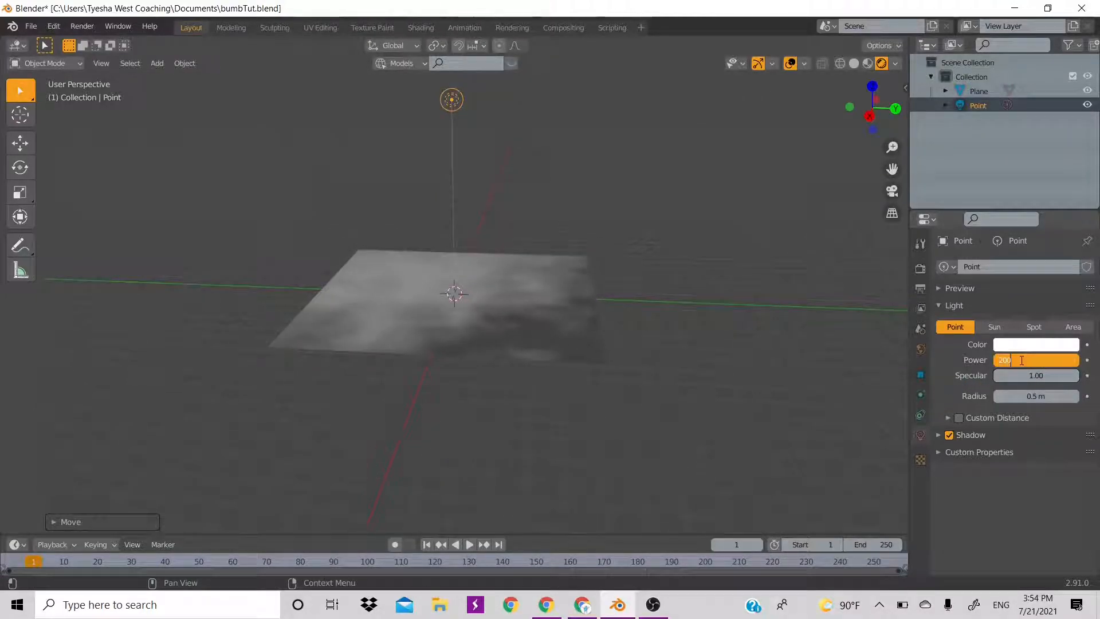
pyautogui.press('Return')
# Set the point light's power to 2000 W and check the lighting on the plane.
pyautogui.click(1021, 360)
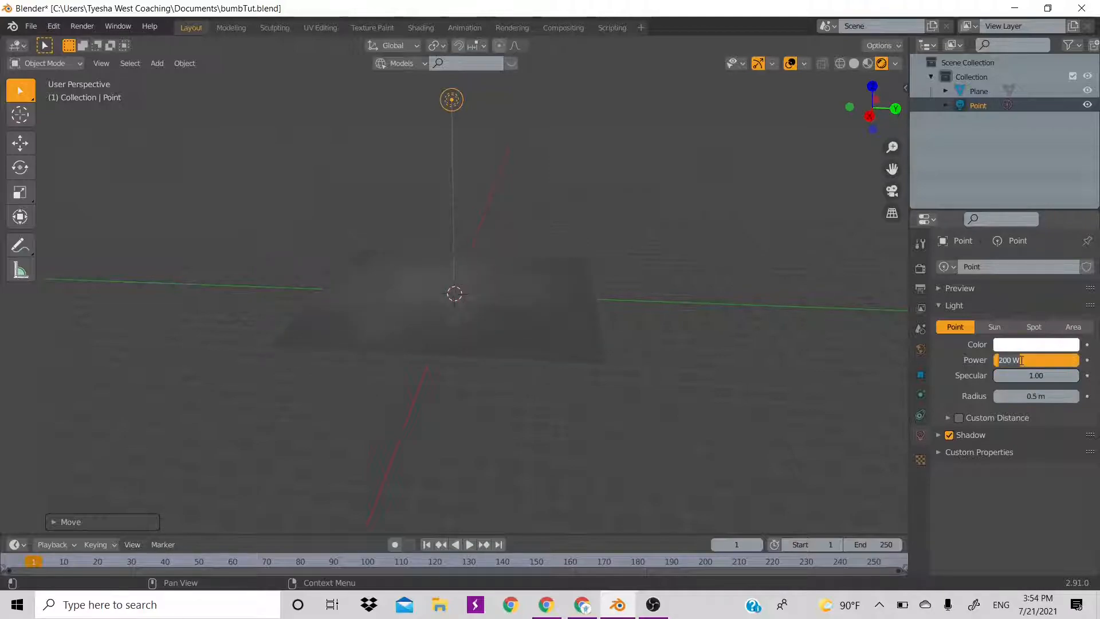
pyautogui.write('2000')
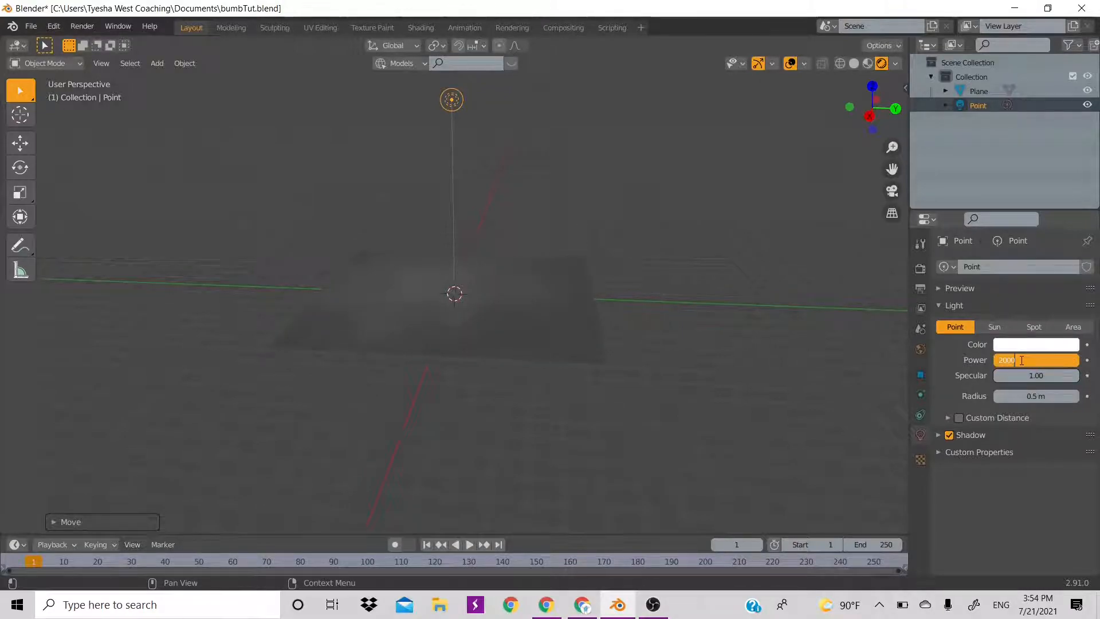
pyautogui.press('Return')
pyautogui.scroll(5, 577, 349)
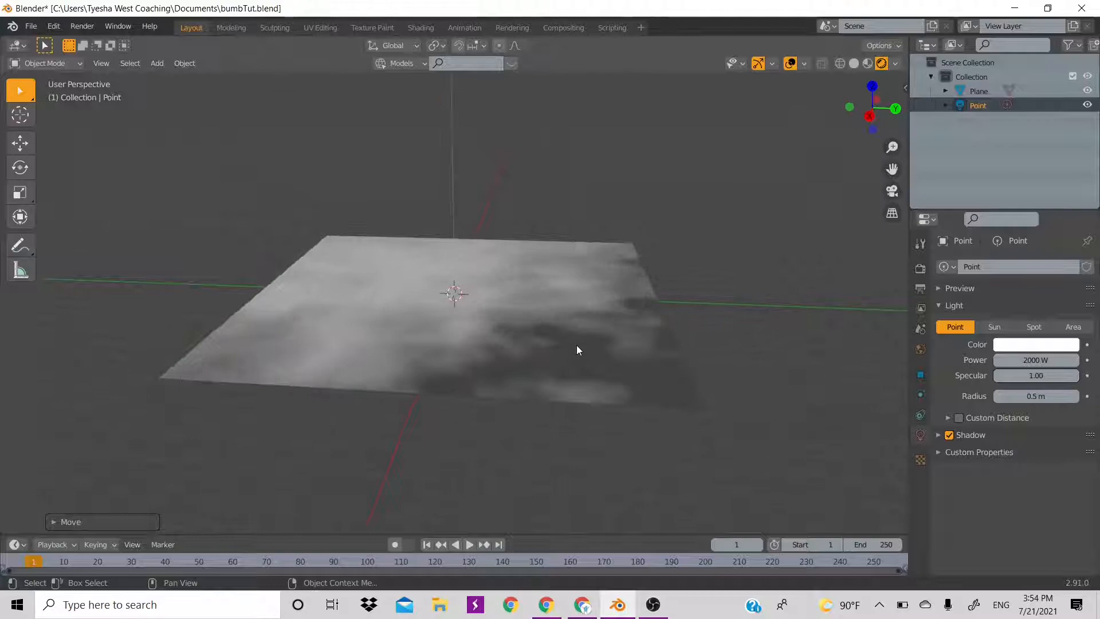
pyautogui.scroll(-5, 577, 350)
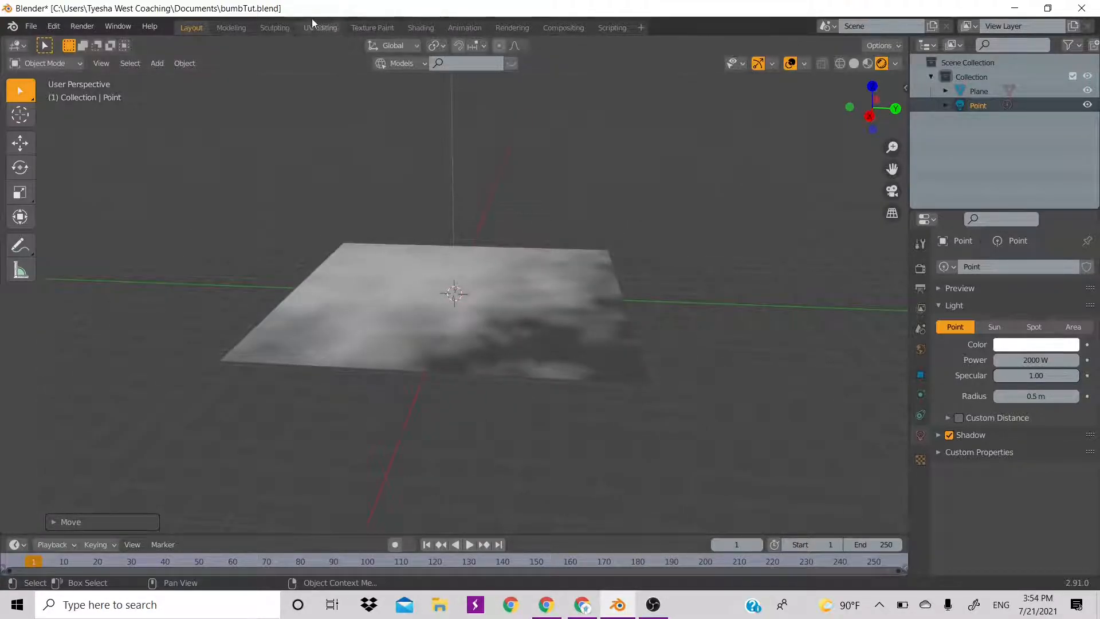
# In the Shading workspace, select the plane and move the Noise Texture's Color link from the Bump node's Normal input to Height.
pyautogui.click(419, 26)
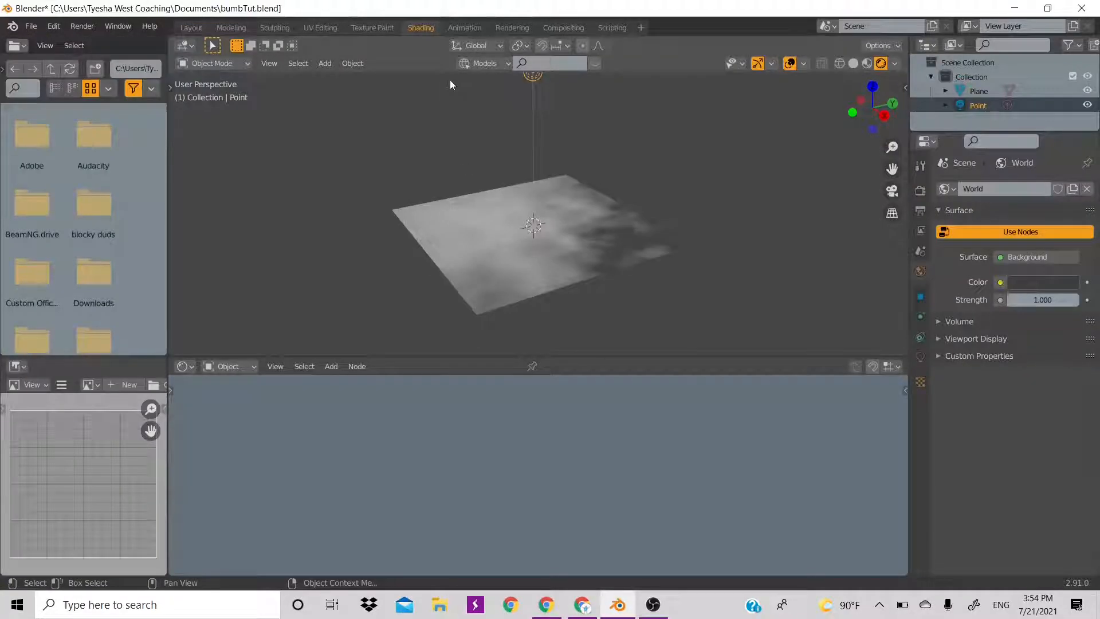
pyautogui.click(480, 213)
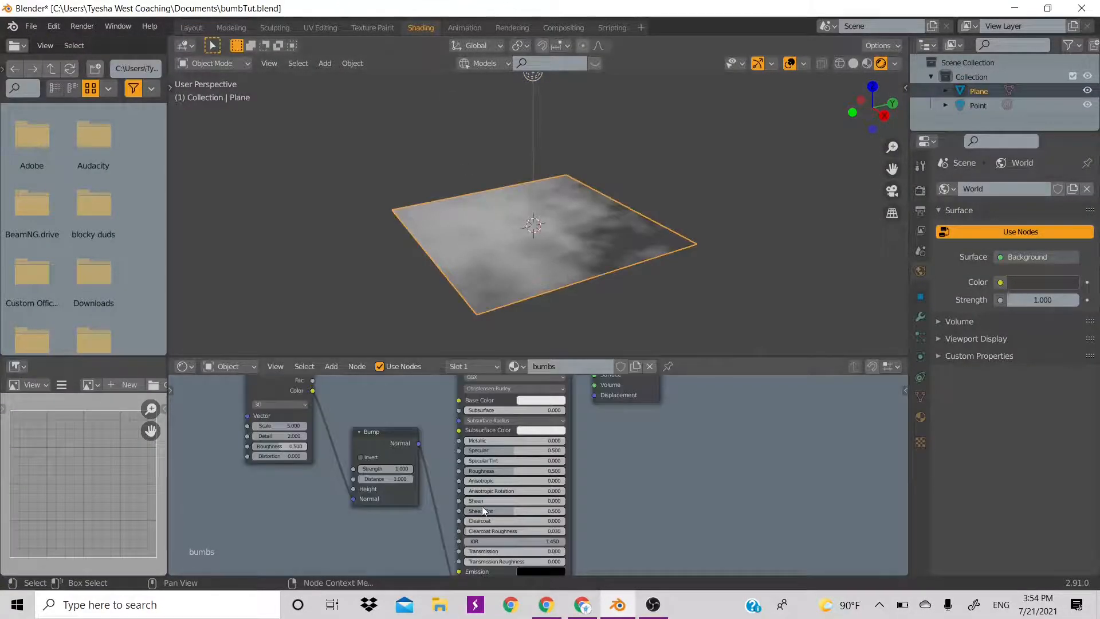
pyautogui.moveTo(383, 497); pyautogui.dragTo(378, 485)
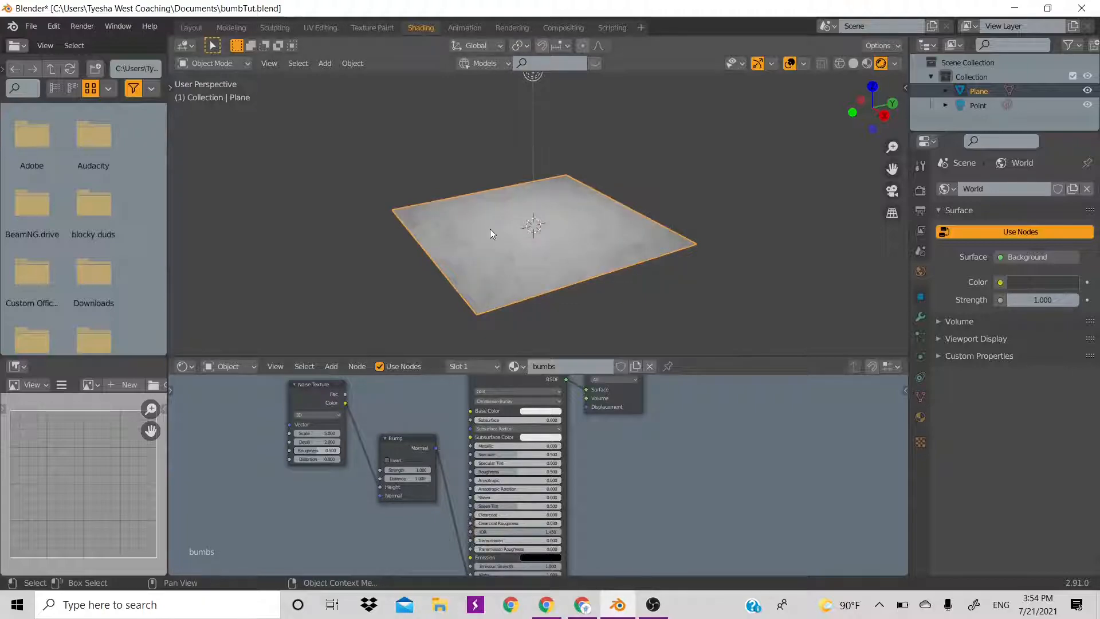
# Examine the plane's bump shading up close and from several angles.
pyautogui.scroll(6, 490, 228)
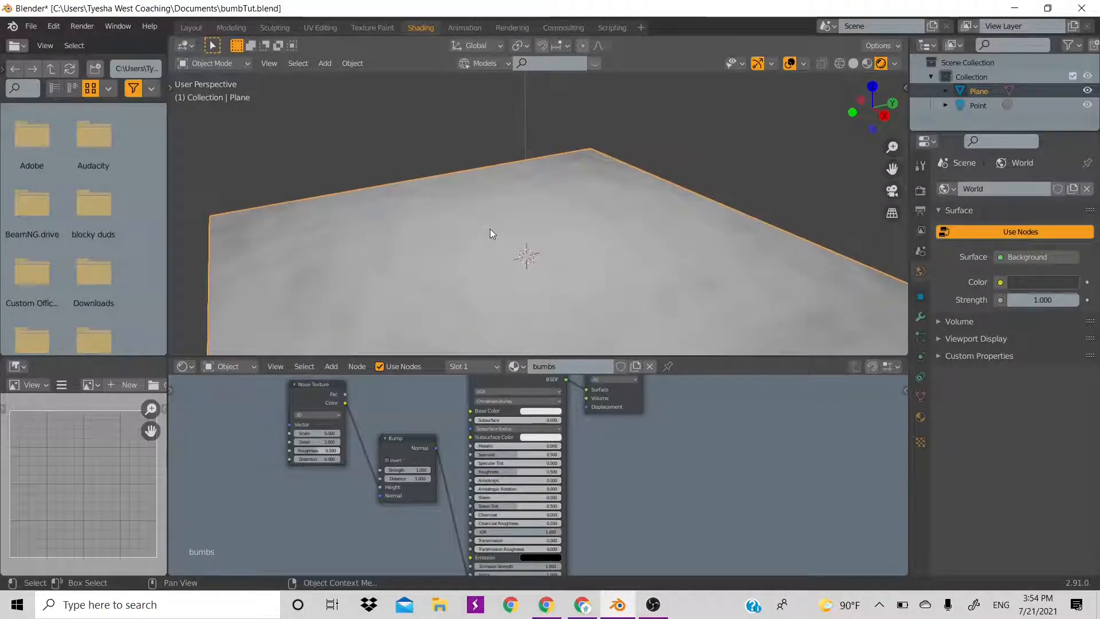
pyautogui.scroll(-3, 490, 228)
pyautogui.scroll(-2, 644, 240)
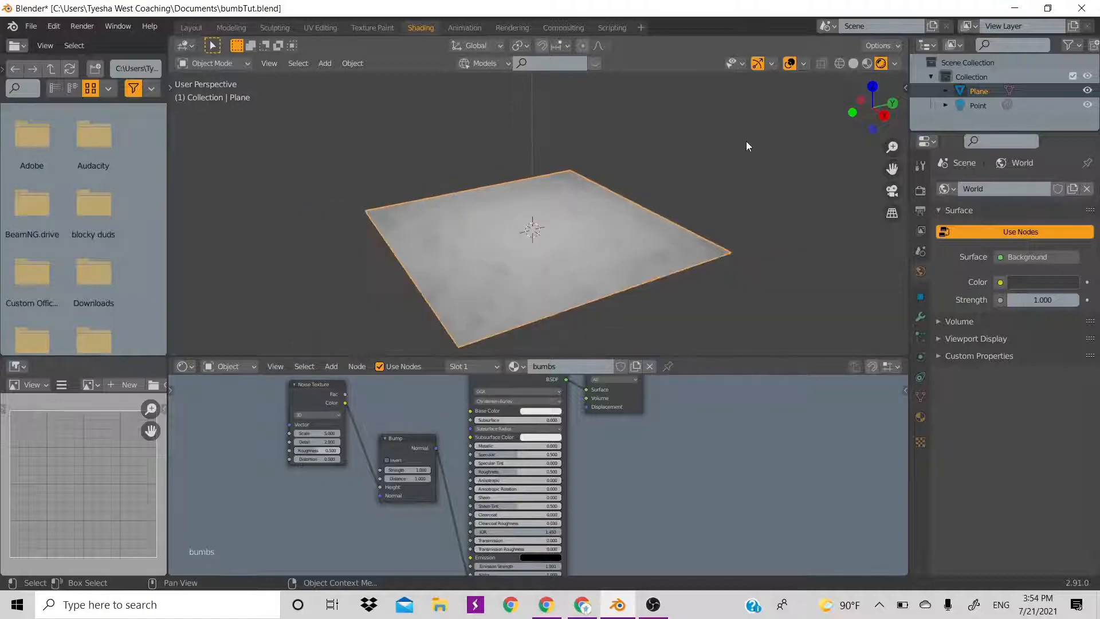
pyautogui.moveTo(872, 106); pyautogui.dragTo(802, 158)
pyautogui.scroll(3, 572, 244)
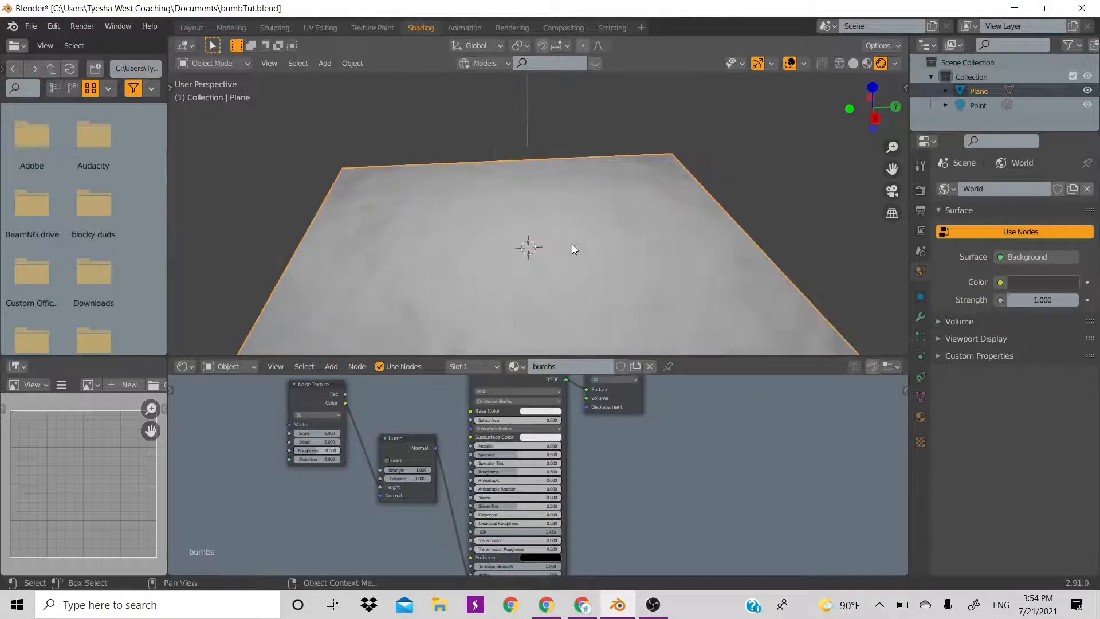
pyautogui.scroll(-4, 620, 208)
pyautogui.moveTo(850, 109); pyautogui.dragTo(874, 106)
pyautogui.scroll(2, 612, 166)
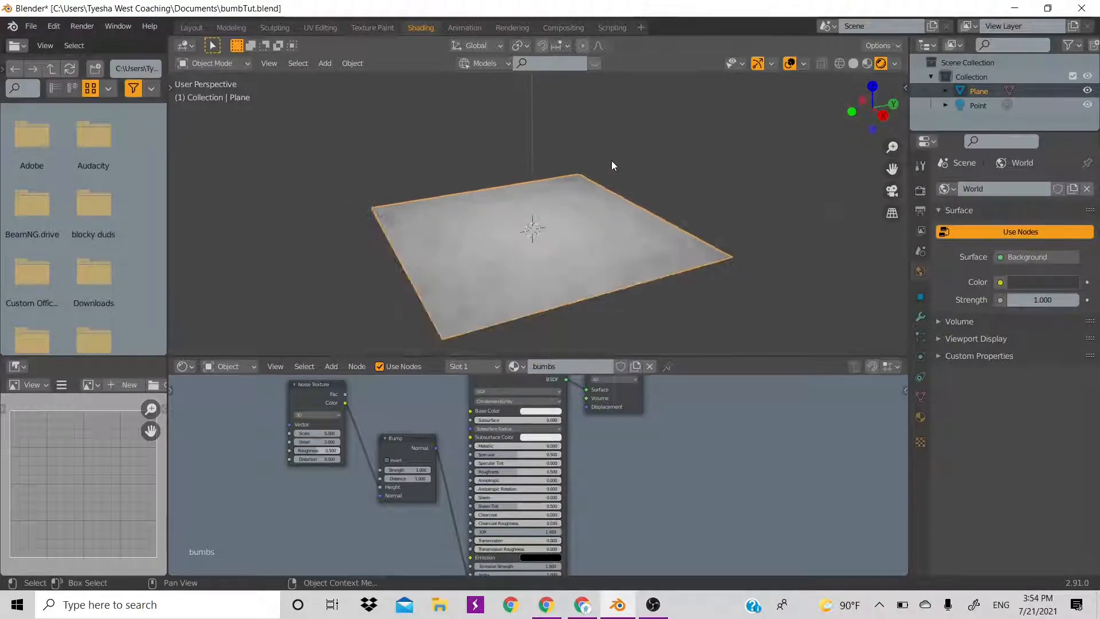
# Set the Noise Texture's Scale to 100 and check the finer bumps on the plane.
pyautogui.click(329, 432)
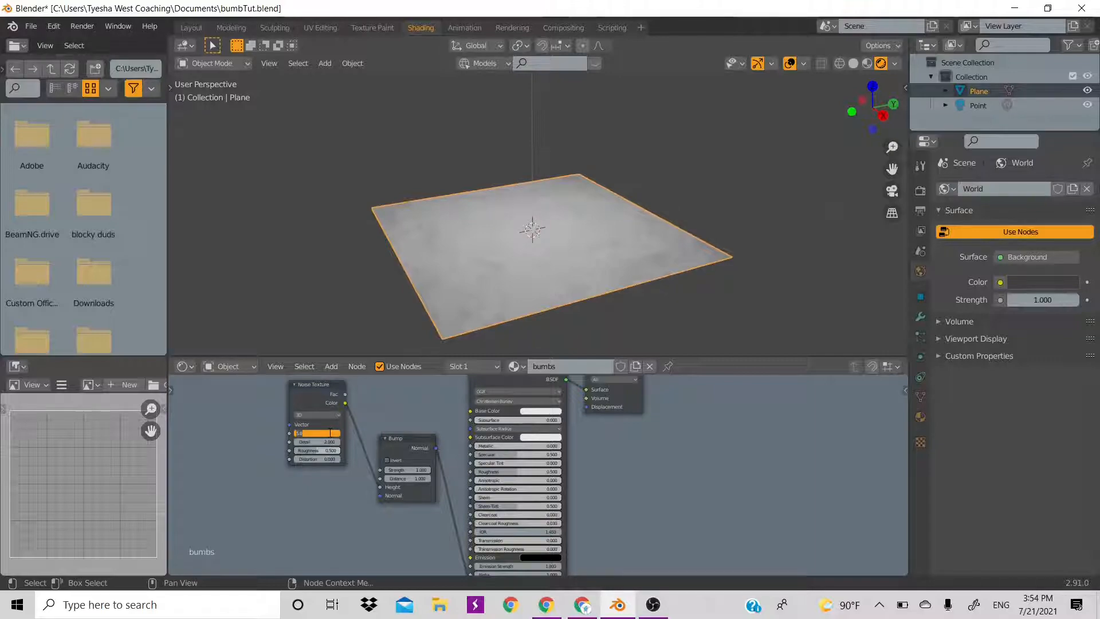
pyautogui.write('100')
pyautogui.press('Return')
pyautogui.scroll(5, 578, 270)
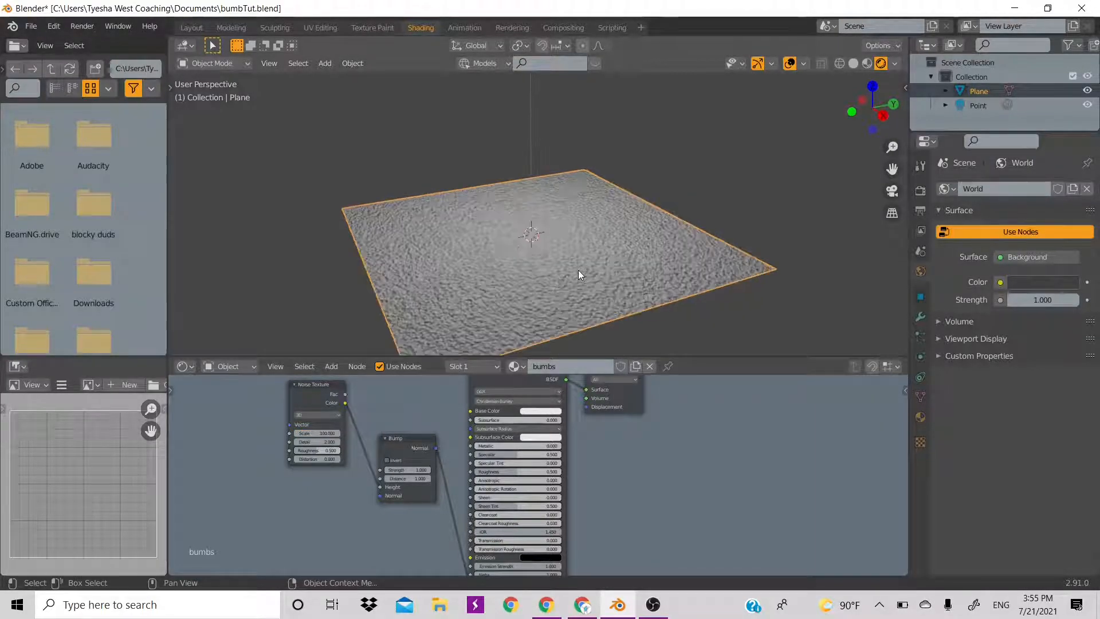
# Try a different Detail value on the Noise Texture and inspect the surface up close.
pyautogui.scroll(-6, 579, 270)
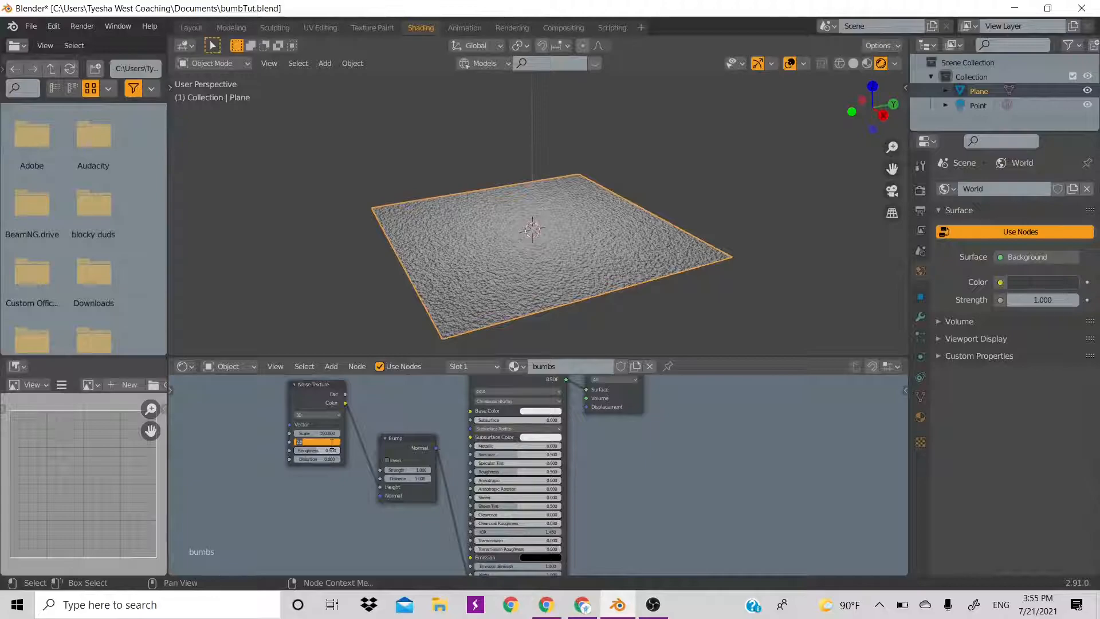
pyautogui.scroll(5, 458, 339)
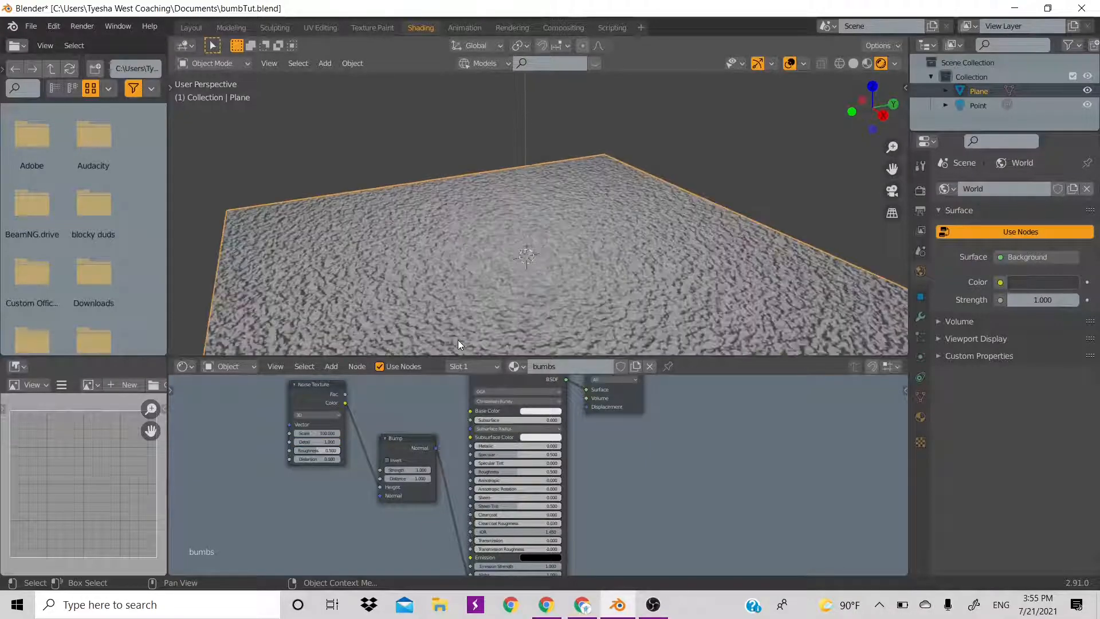
pyautogui.scroll(4, 459, 339)
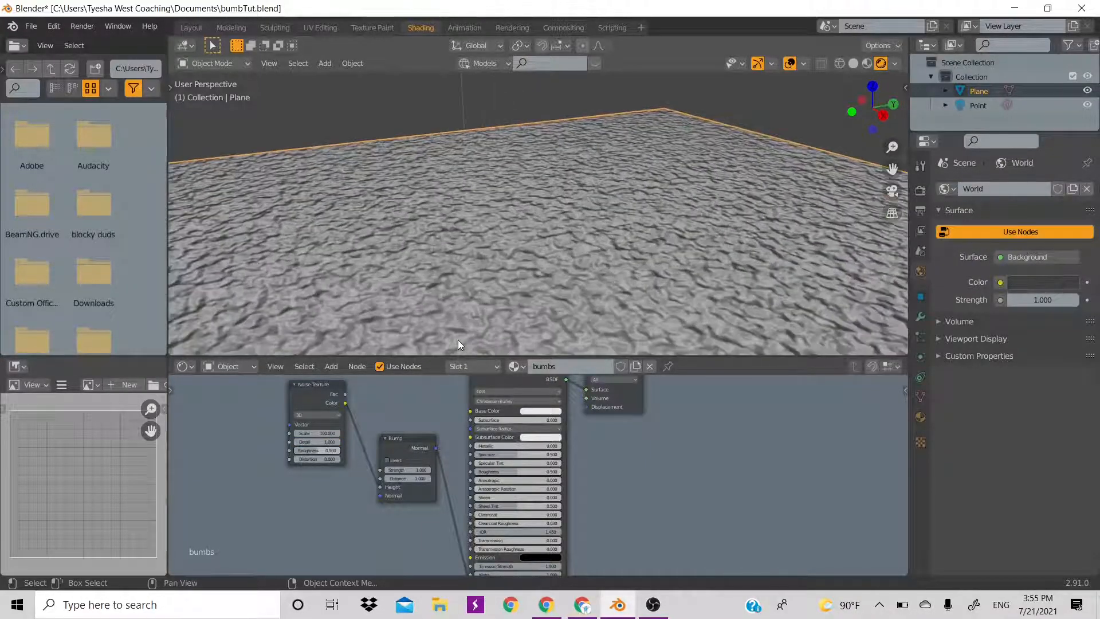
pyautogui.scroll(2, 458, 341)
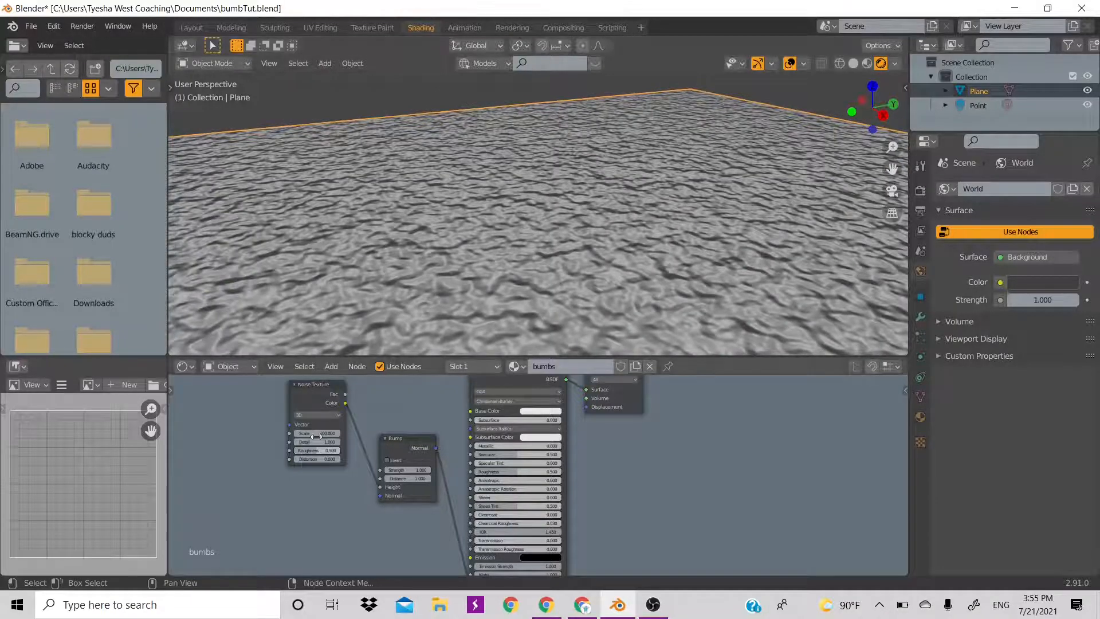
# Set the Noise Texture's Scale to 150 and Detail to 4, and check the plane both near and far.
pyautogui.press('Return')
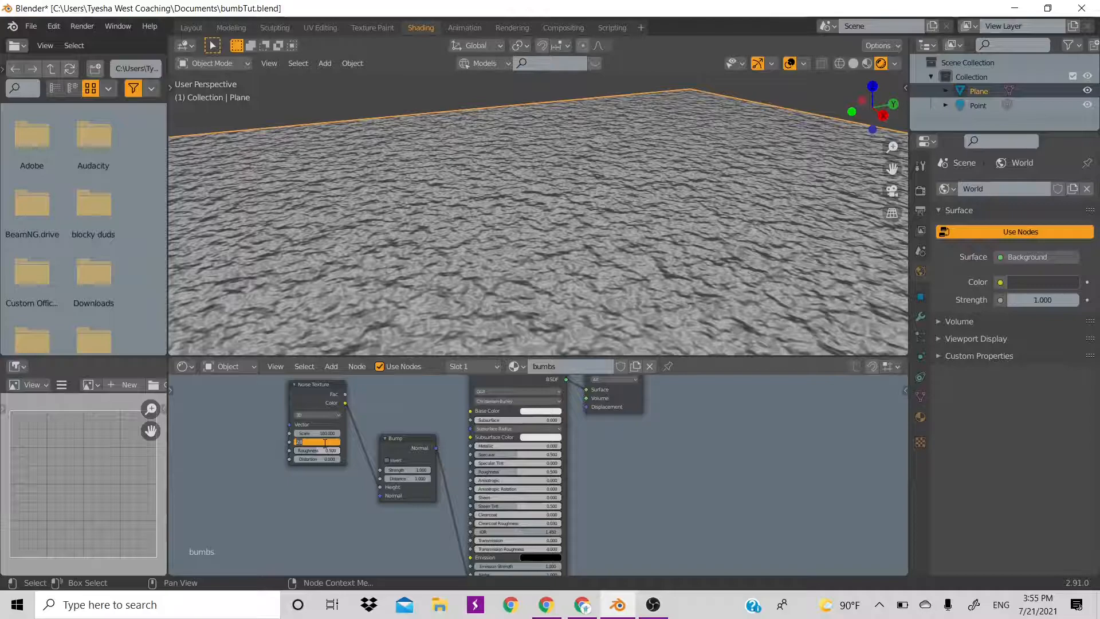
pyautogui.press('Return')
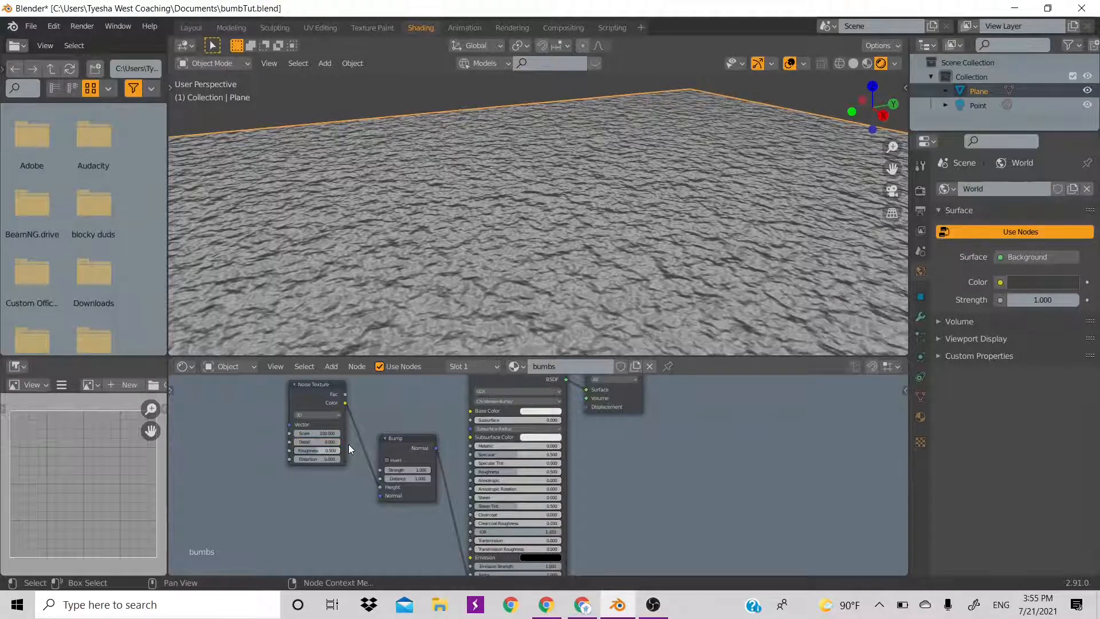
pyautogui.scroll(1, 537, 233)
pyautogui.scroll(-3, 538, 233)
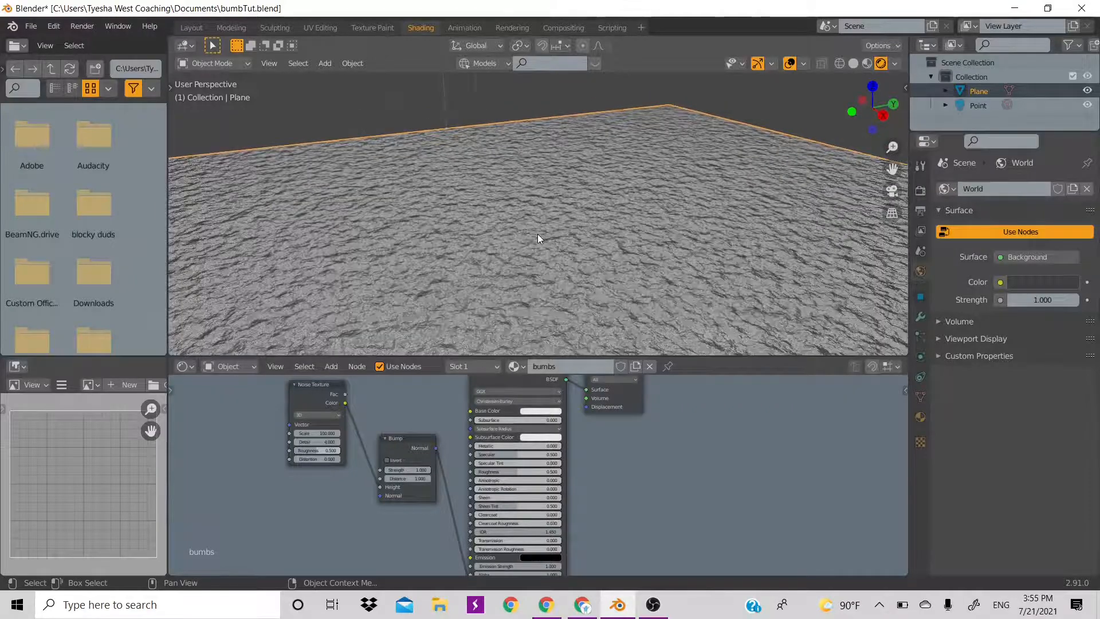
pyautogui.scroll(-8, 538, 235)
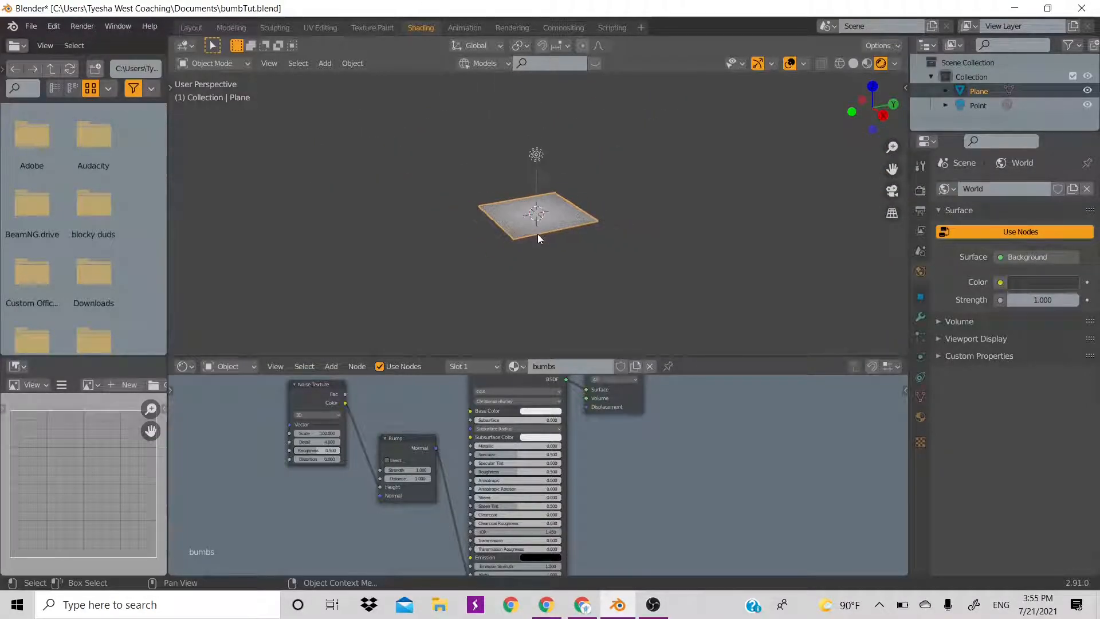
pyautogui.scroll(5, 537, 234)
pyautogui.scroll(3, 538, 234)
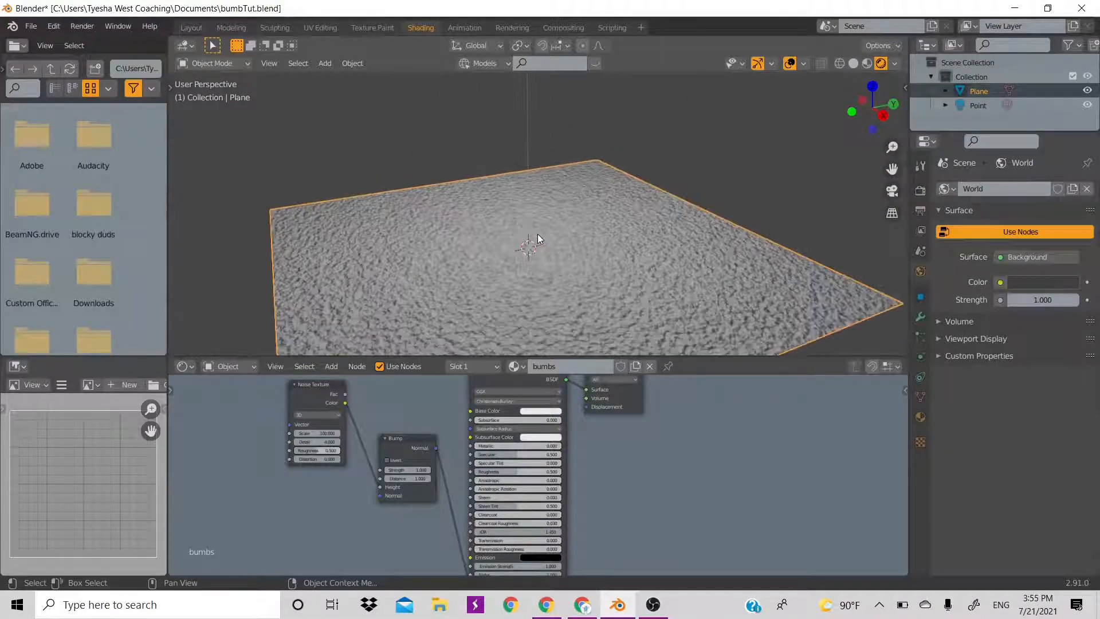
# Change the Principled BSDF's Base Color to a very dark brownish grey.
pyautogui.moveTo(866, 110)
pyautogui.mouseDown()
pyautogui.moveTo(860, 118)
pyautogui.moveTo(855, 97)
pyautogui.mouseUp()
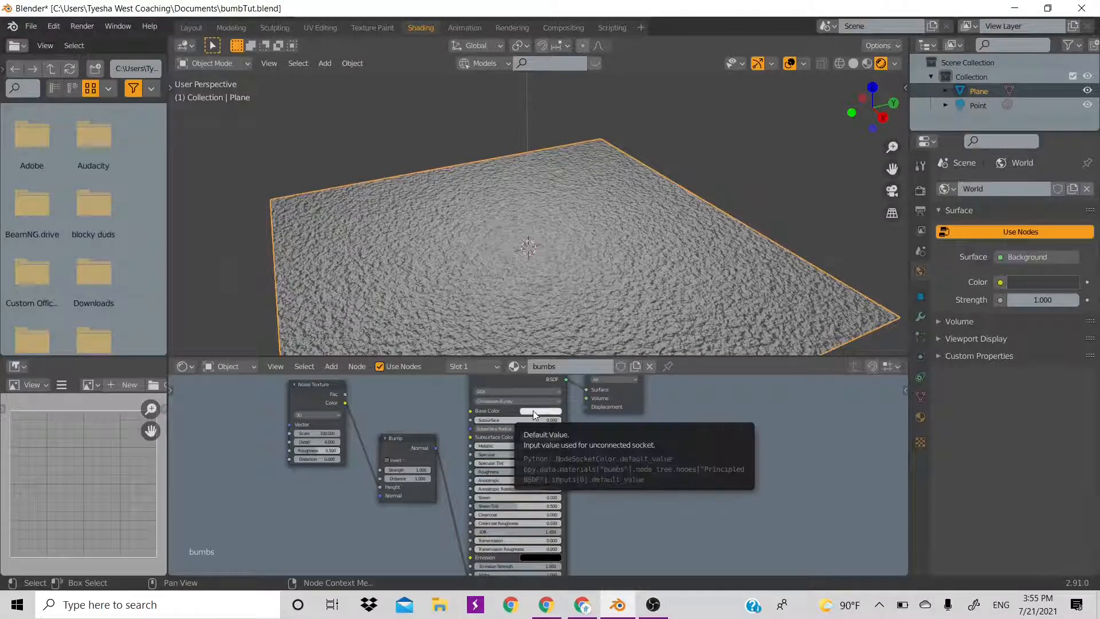
pyautogui.click(533, 411)
pyautogui.moveTo(558, 325)
pyautogui.mouseDown()
pyautogui.moveTo(549, 333)
pyautogui.moveTo(531, 316)
pyautogui.moveTo(543, 352)
pyautogui.moveTo(543, 334)
pyautogui.moveTo(589, 318)
pyautogui.moveTo(588, 336)
pyautogui.moveTo(552, 329)
pyautogui.mouseUp()
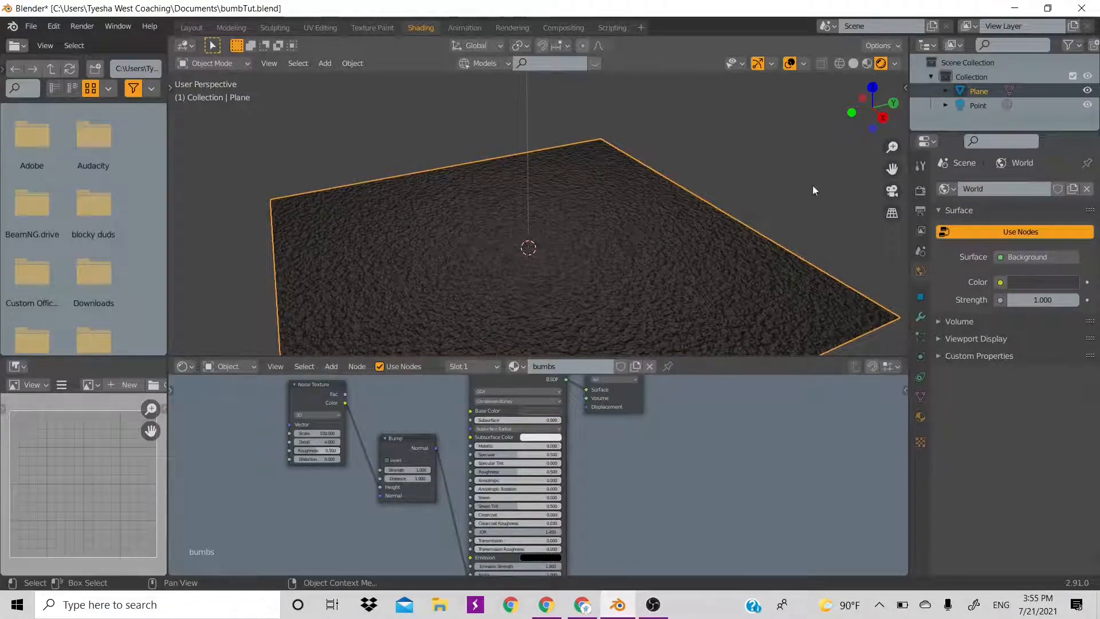
# Set the Noise Texture's Scale to 200 and check the dark surface.
pyautogui.moveTo(852, 112); pyautogui.dragTo(854, 115)
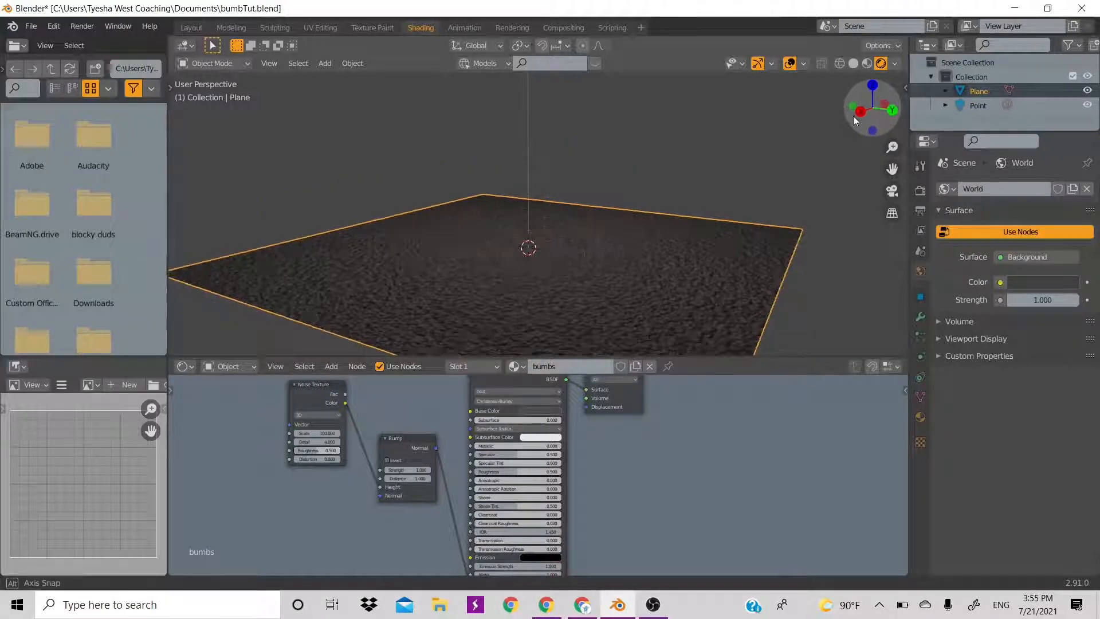
pyautogui.click(313, 429)
pyautogui.click(322, 438)
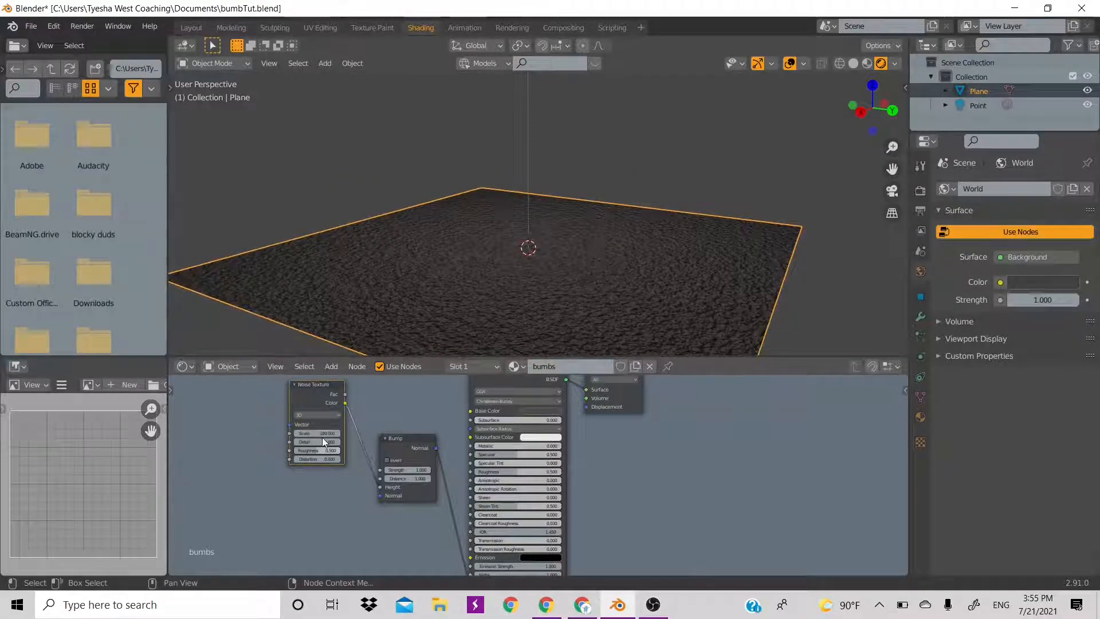
pyautogui.doubleClick(323, 434)
pyautogui.write('10')
pyautogui.press('Return')
pyautogui.scroll(3, 510, 314)
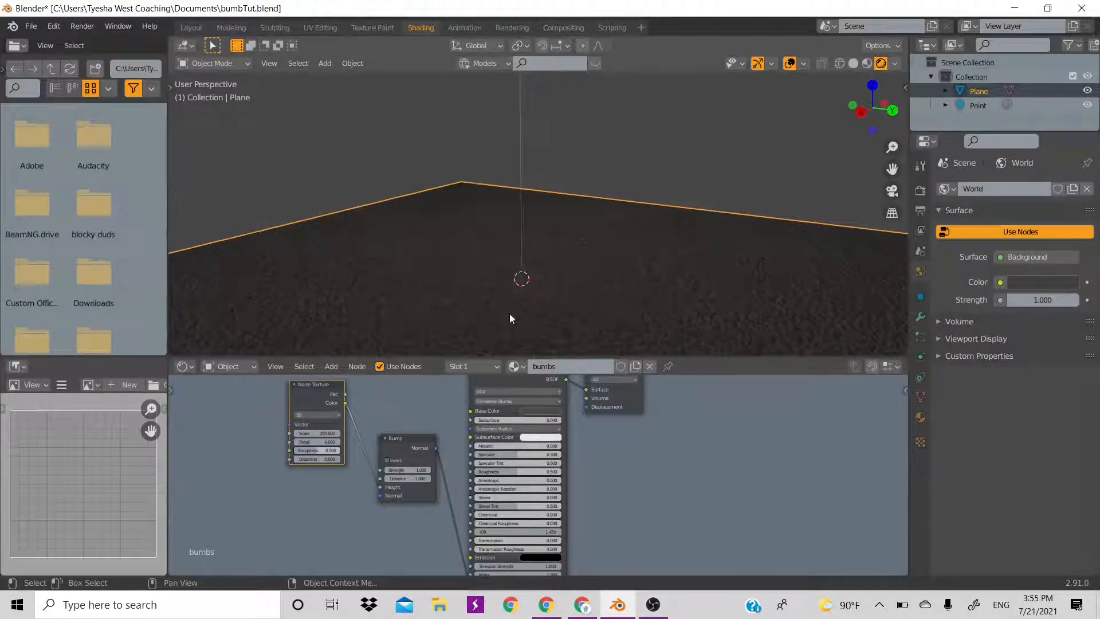
pyautogui.scroll(-4, 510, 318)
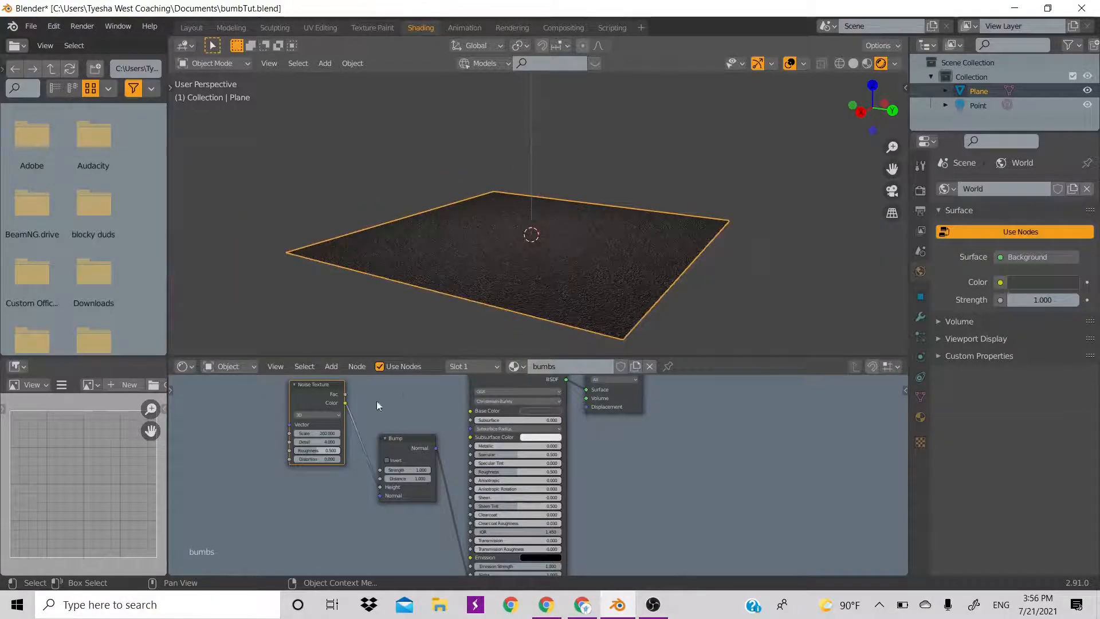
# Set the Noise Texture's Scale to 250 and check the bumps near and far.
pyautogui.click(331, 434)
pyautogui.scroll(4, 545, 250)
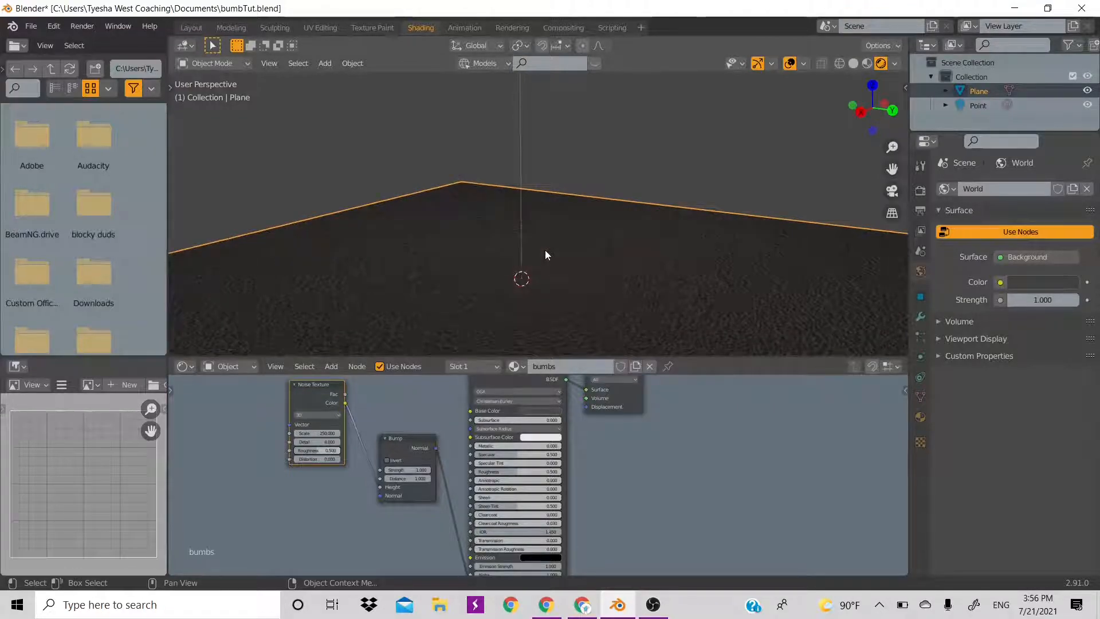
pyautogui.scroll(-4, 545, 249)
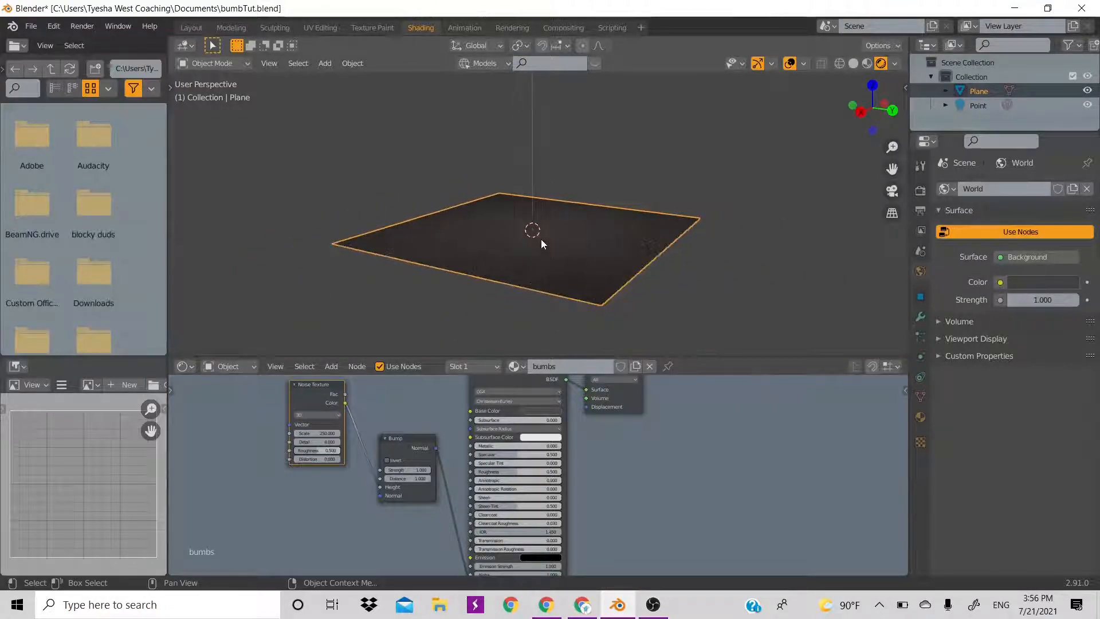
pyautogui.scroll(1, 541, 239)
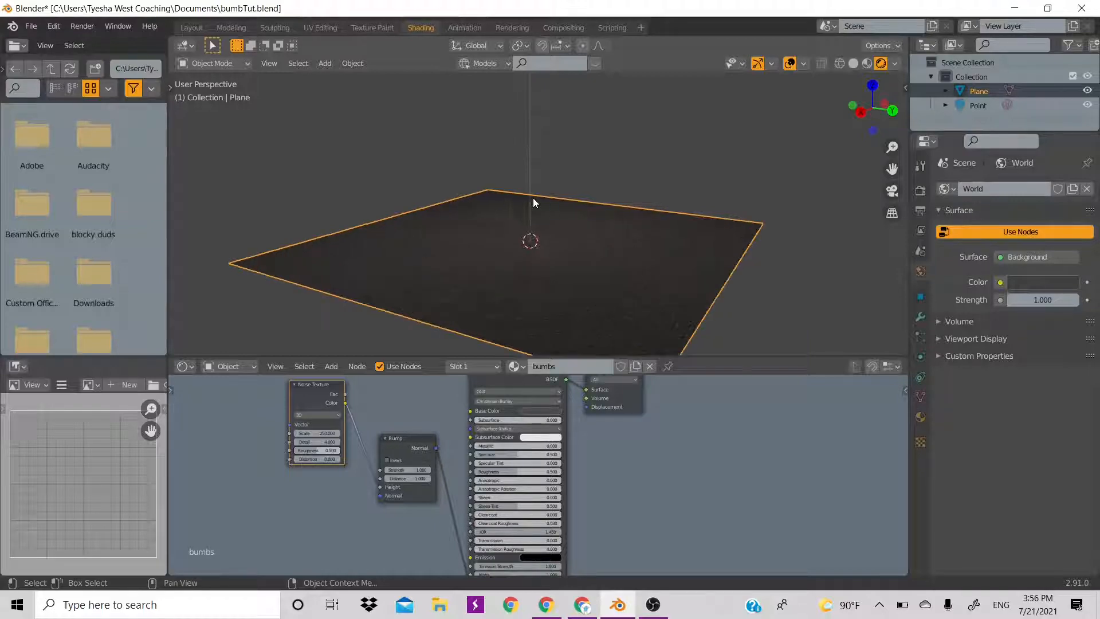
# Select the point light above the plane and set its power to 10000 W.
pyautogui.scroll(-2, 523, 142)
pyautogui.click(530, 146)
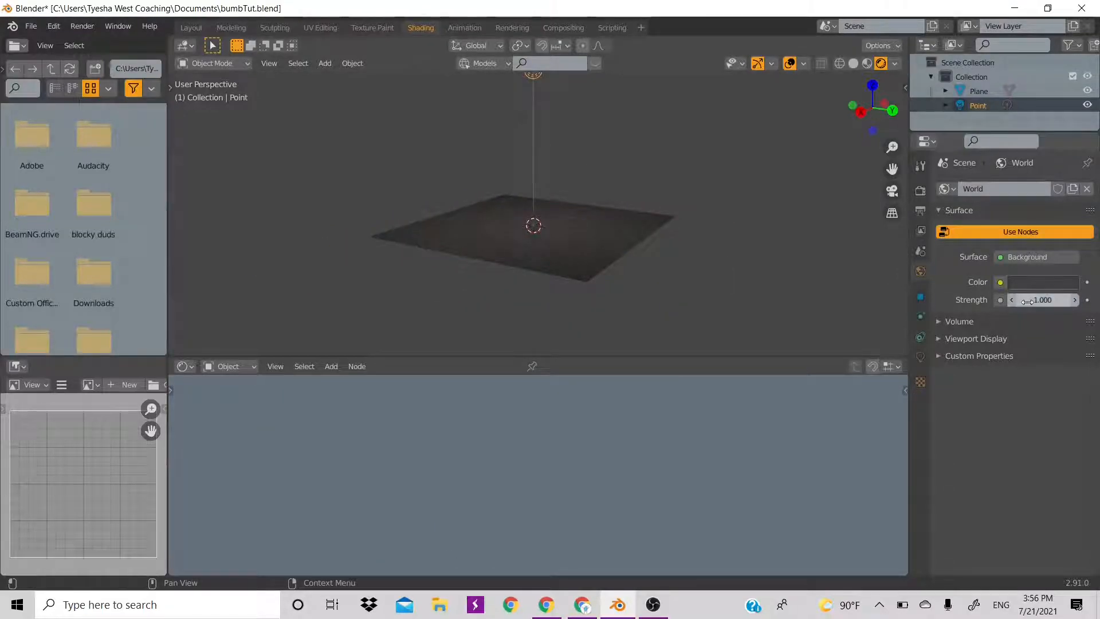
pyautogui.click(919, 354)
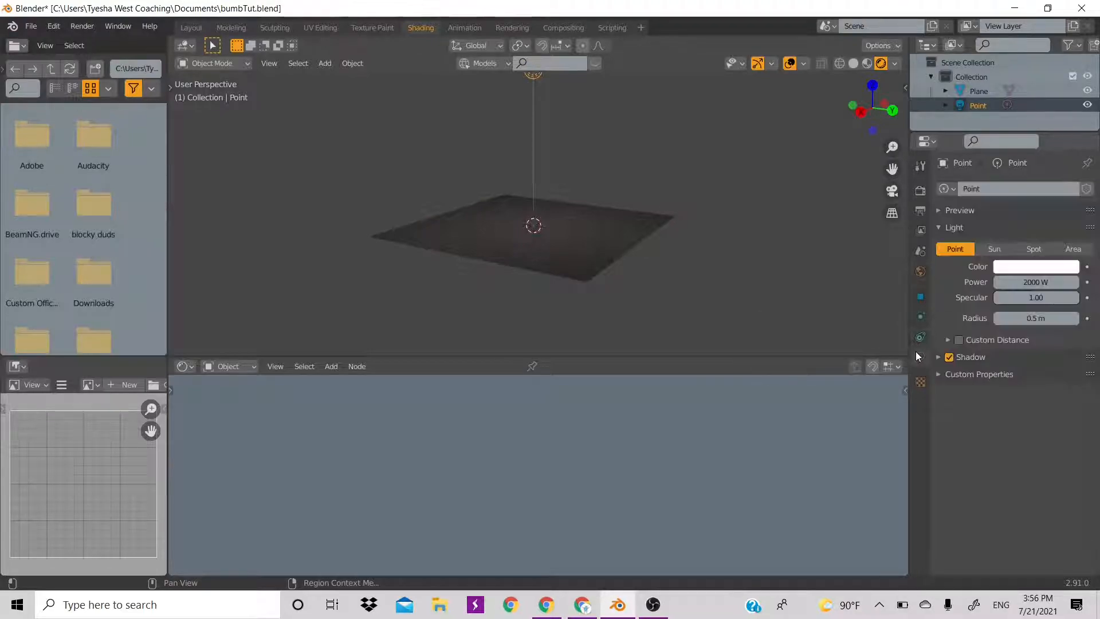
pyautogui.doubleClick(1025, 283)
pyautogui.write('10')
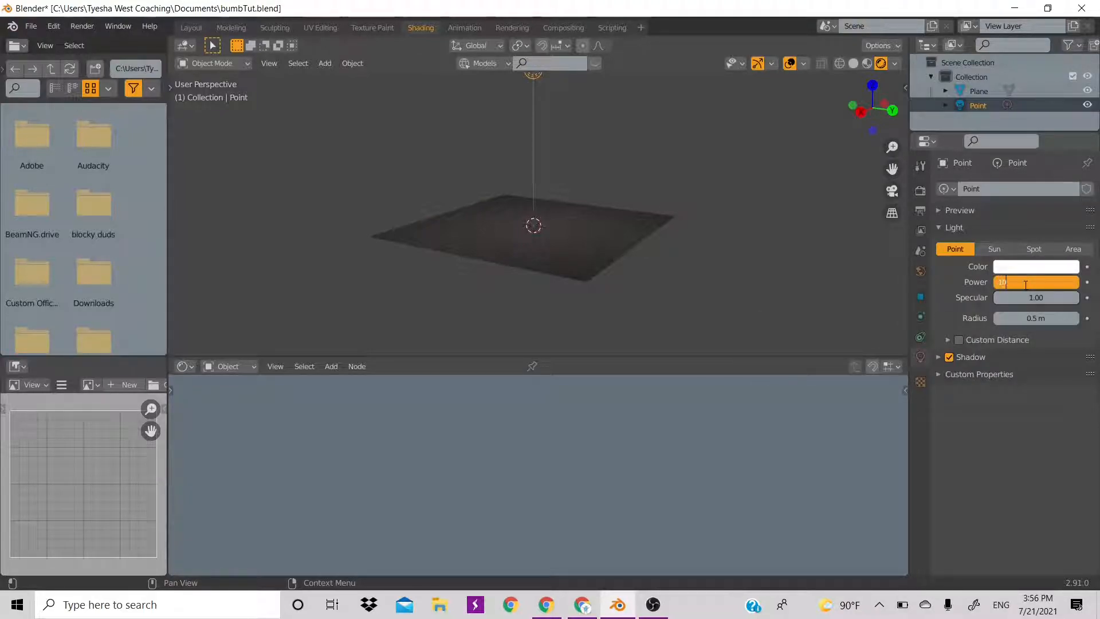
pyautogui.write('000')
pyautogui.press('Return')
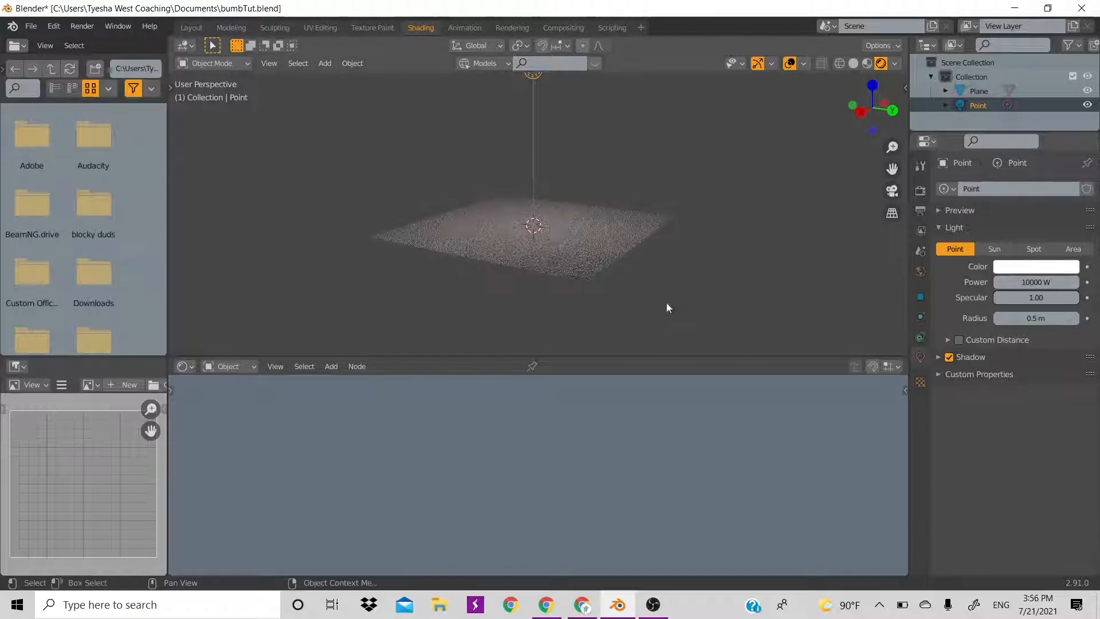
# Inspect the brightly lit bumpy plane from near and far, and return to the Layout workspace.
pyautogui.scroll(5, 625, 260)
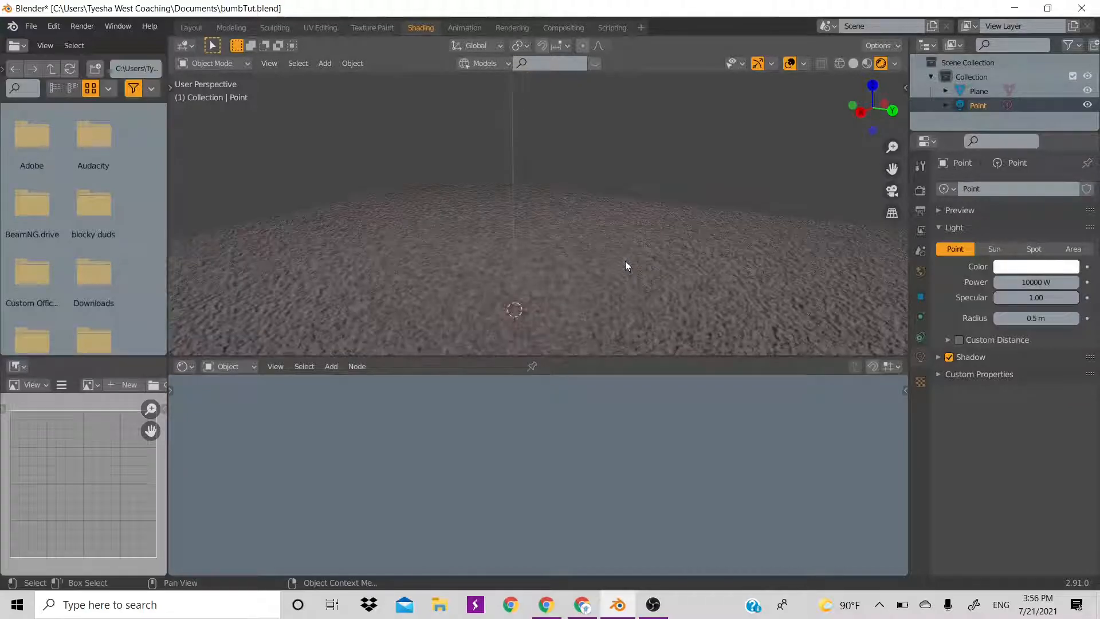
pyautogui.scroll(-3, 563, 225)
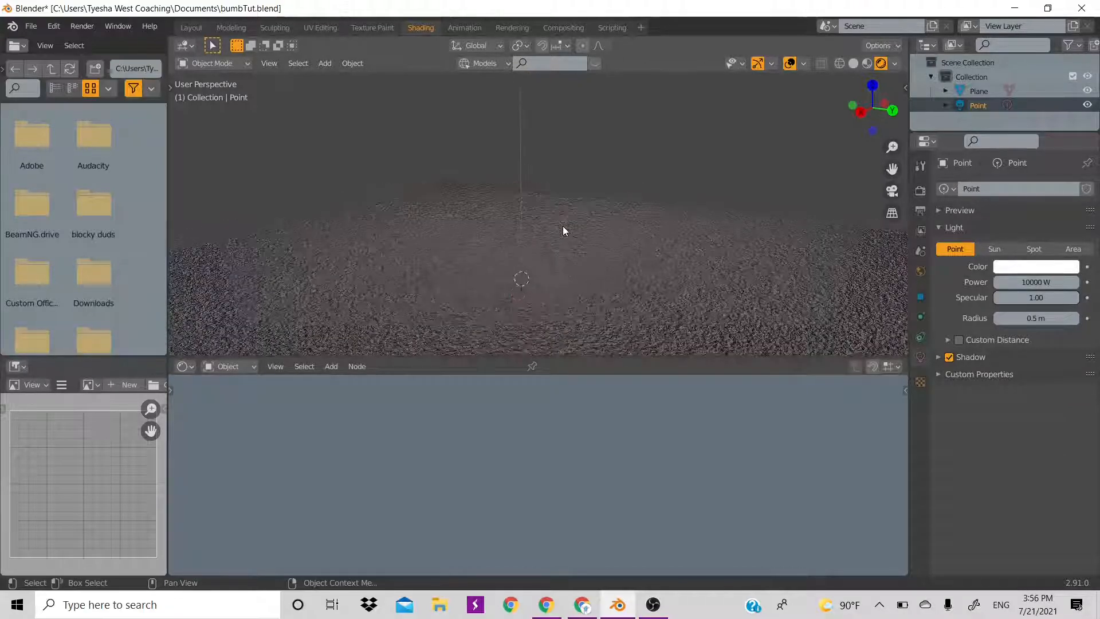
pyautogui.scroll(-4, 563, 226)
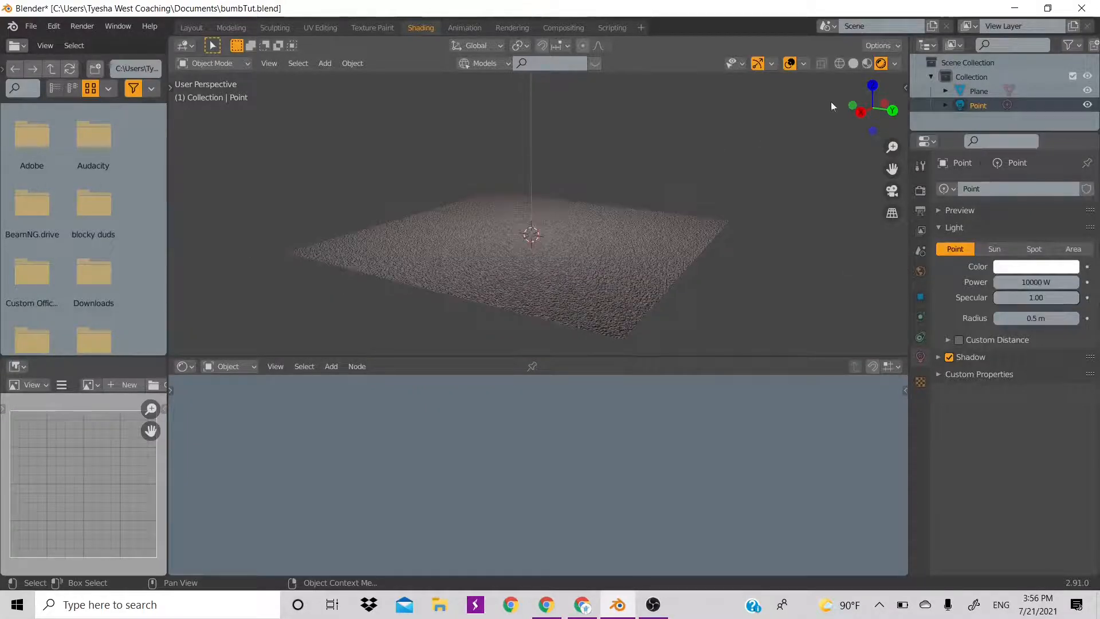
pyautogui.moveTo(854, 122); pyautogui.dragTo(321, 119)
pyautogui.click(190, 27)
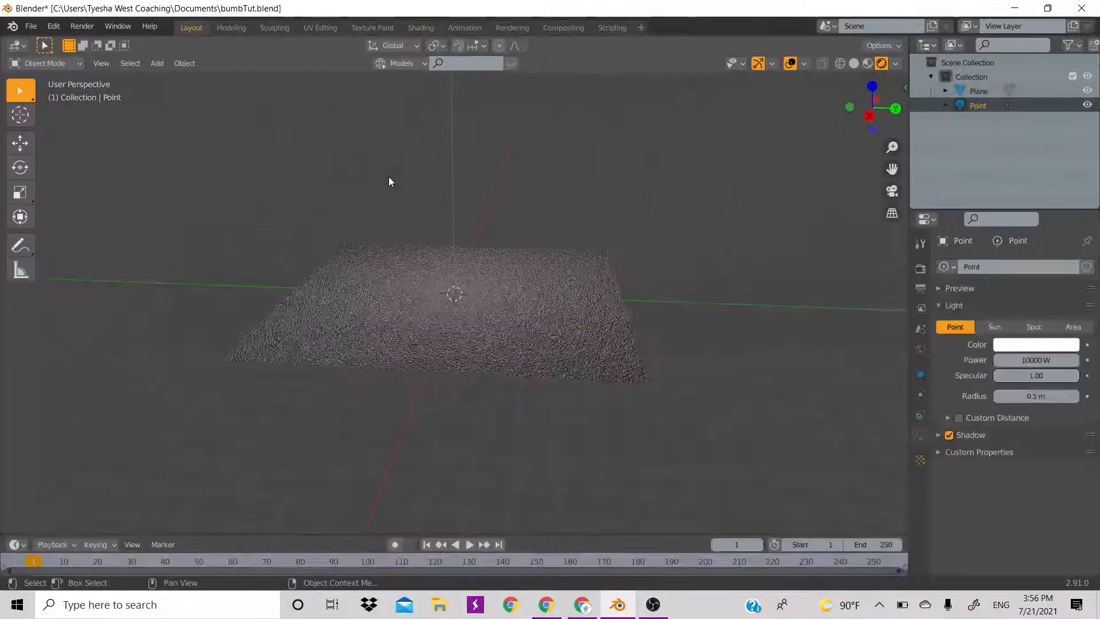
# Save the file, and scale the plane down slightly along the global Y axis.
pyautogui.hotkey('ctrl', 's')
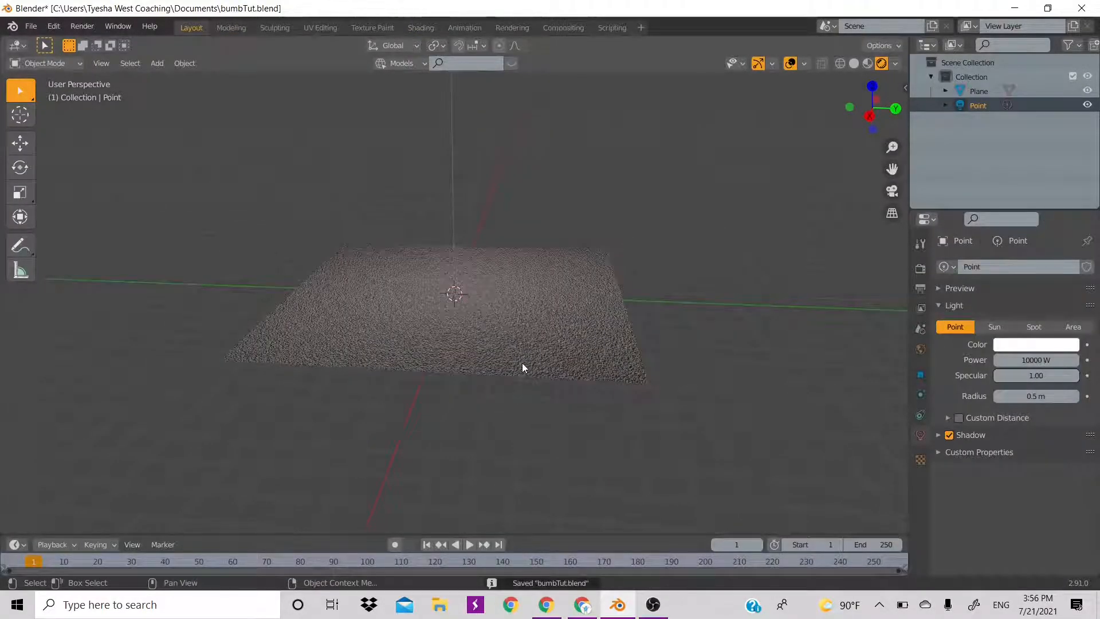
pyautogui.click(521, 364)
pyautogui.press('s')
pyautogui.press('y')
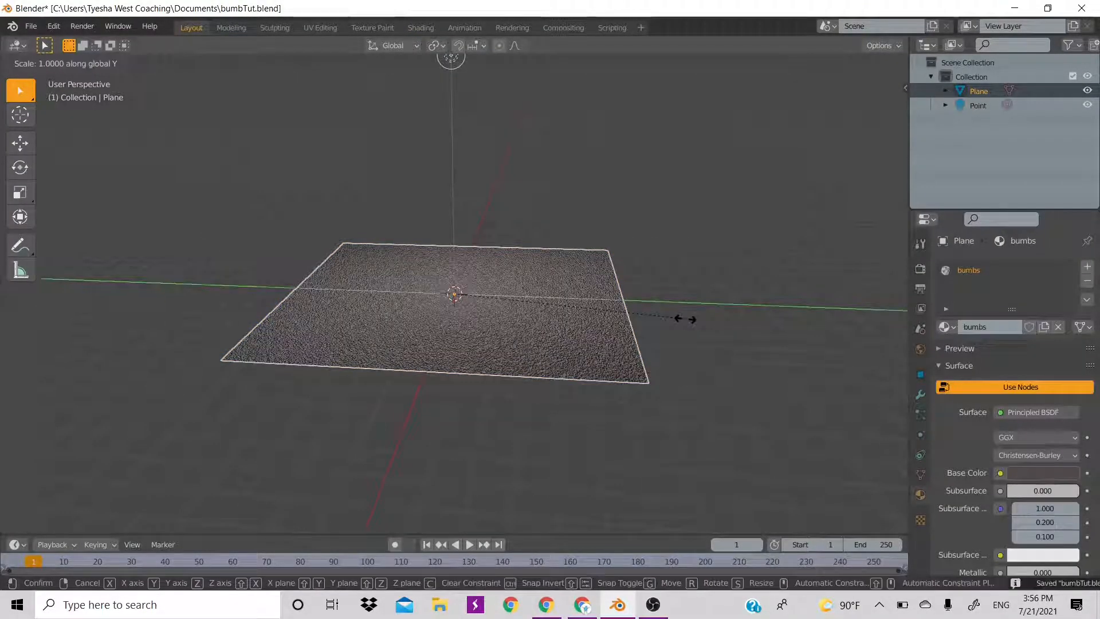
pyautogui.click(623, 338)
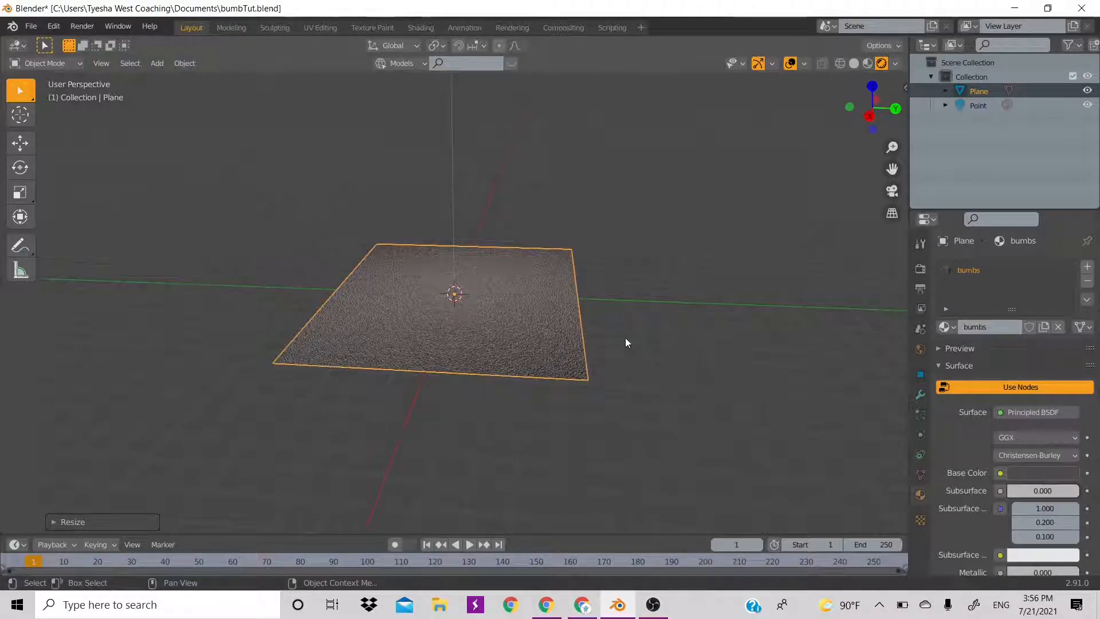
# Widen the plane along the global X axis to about 1.44 times its size.
pyautogui.press('KP_1')
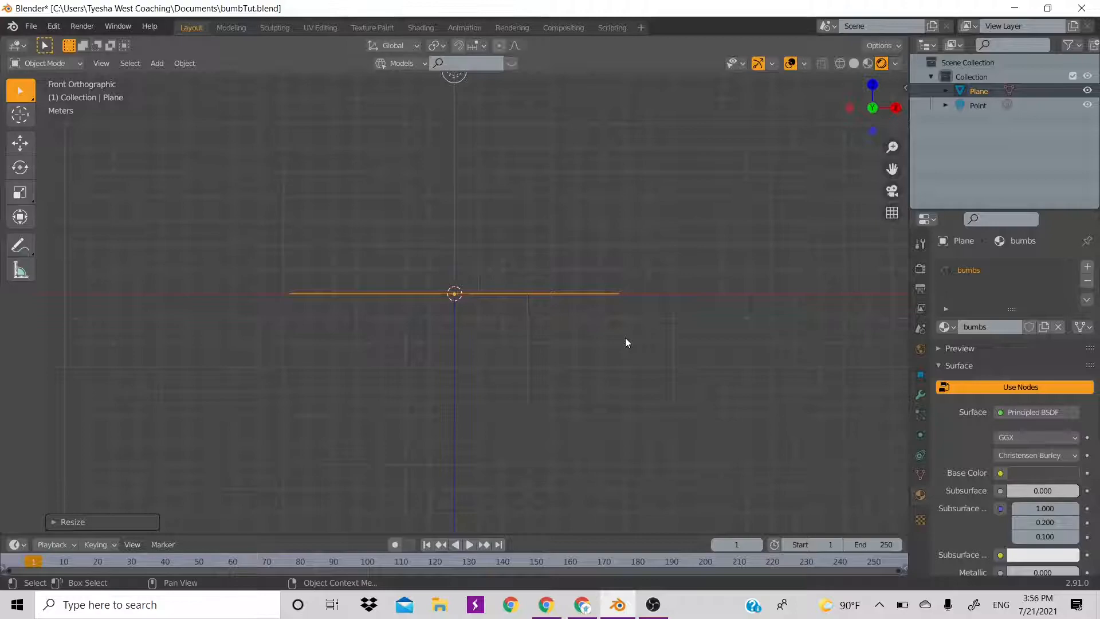
pyautogui.moveTo(875, 104); pyautogui.dragTo(717, 196)
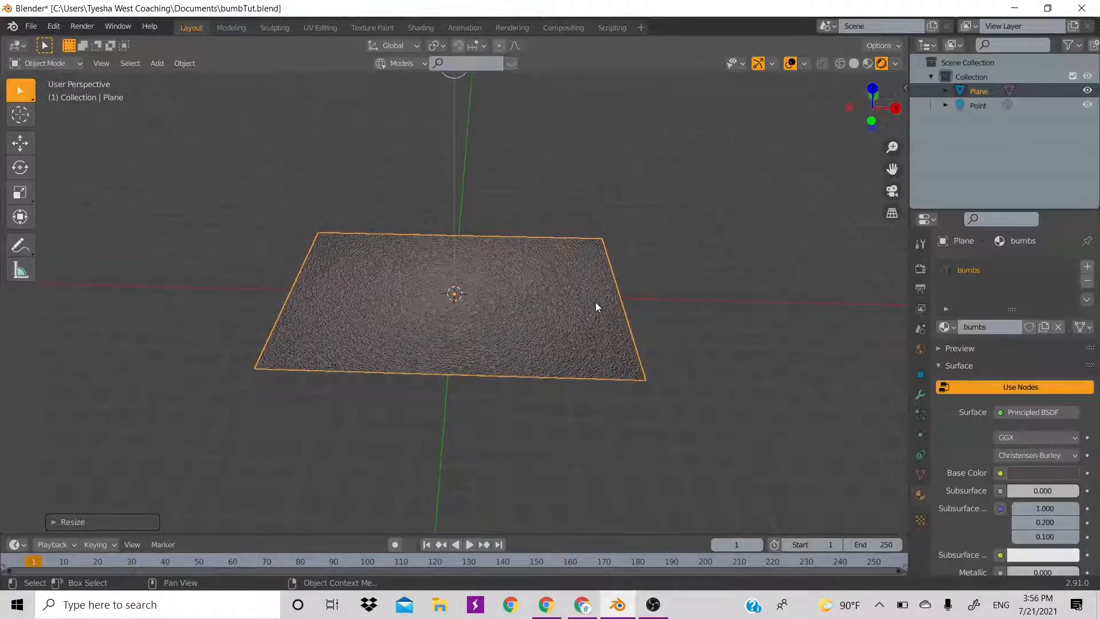
pyautogui.press('s')
pyautogui.press('y')
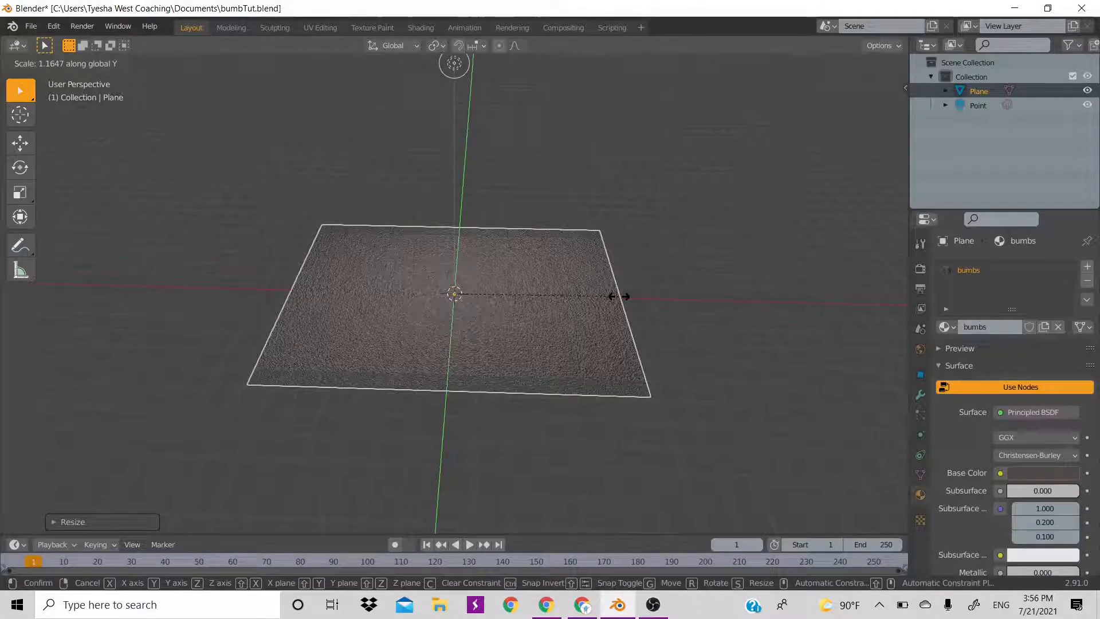
pyautogui.press('x')
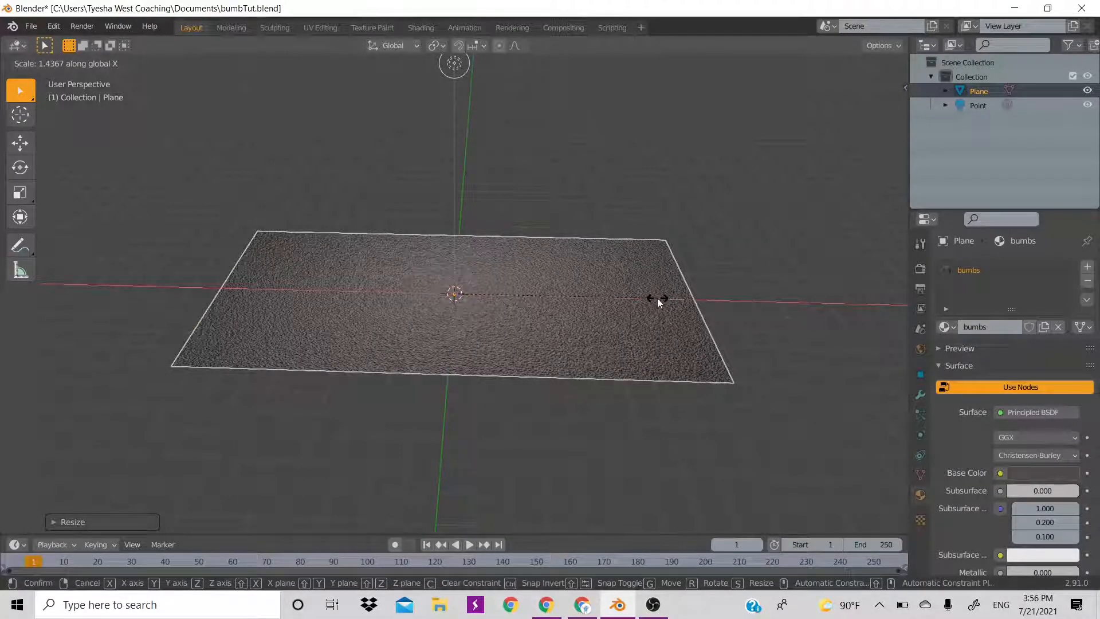
pyautogui.click(657, 302)
# Stretch the plane along the global Y axis to more than twice its length and check the bumps up close.
pyautogui.press('s')
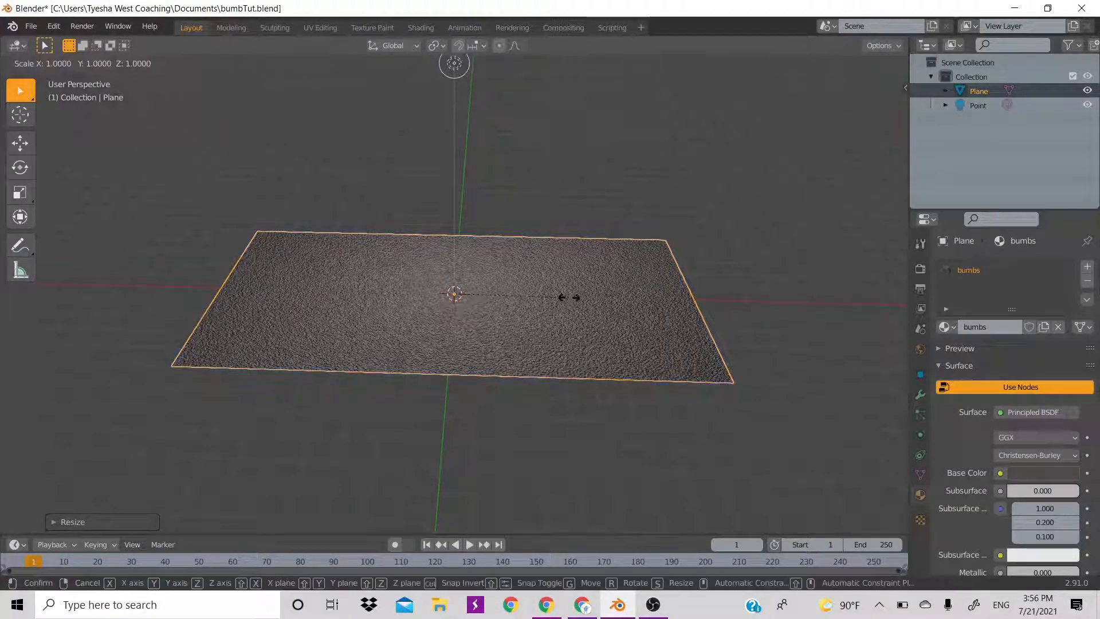
pyautogui.press('y')
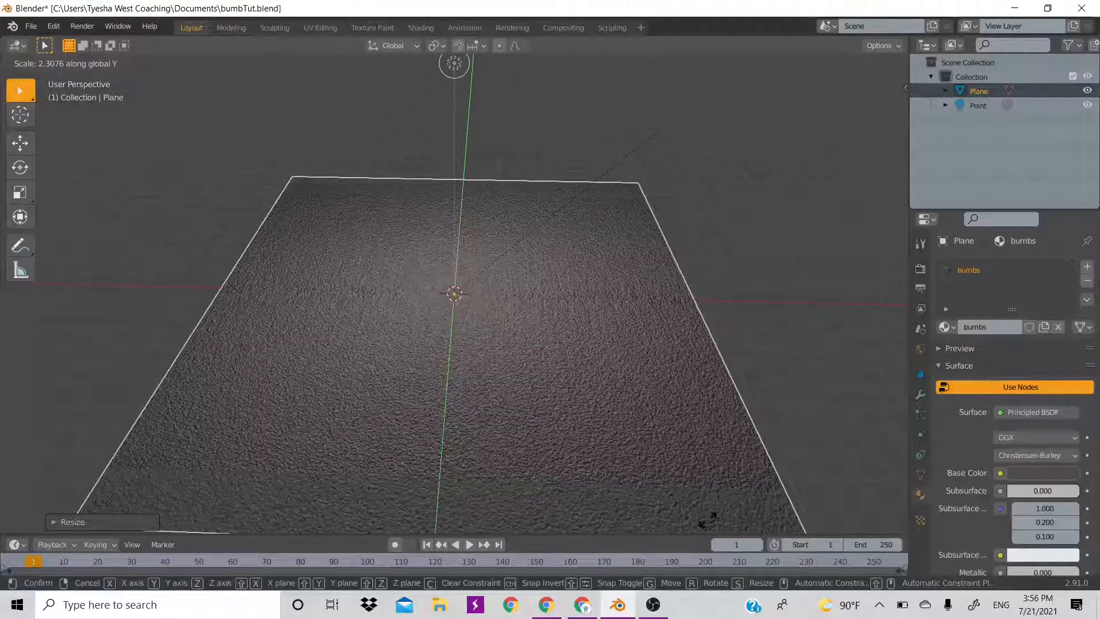
pyautogui.click(671, 342)
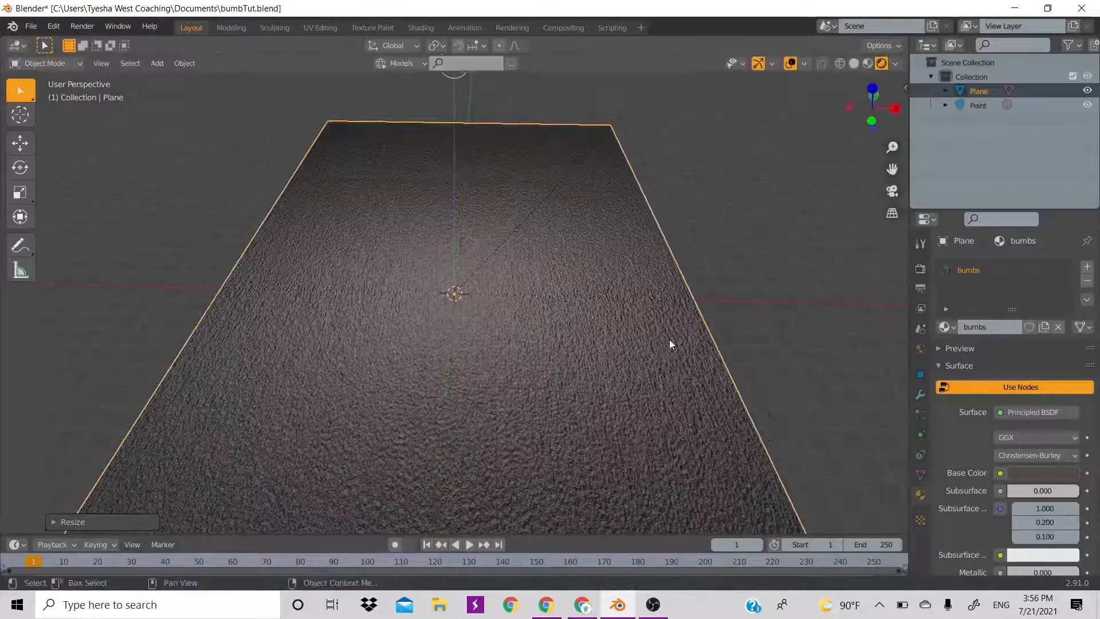
pyautogui.scroll(5, 593, 310)
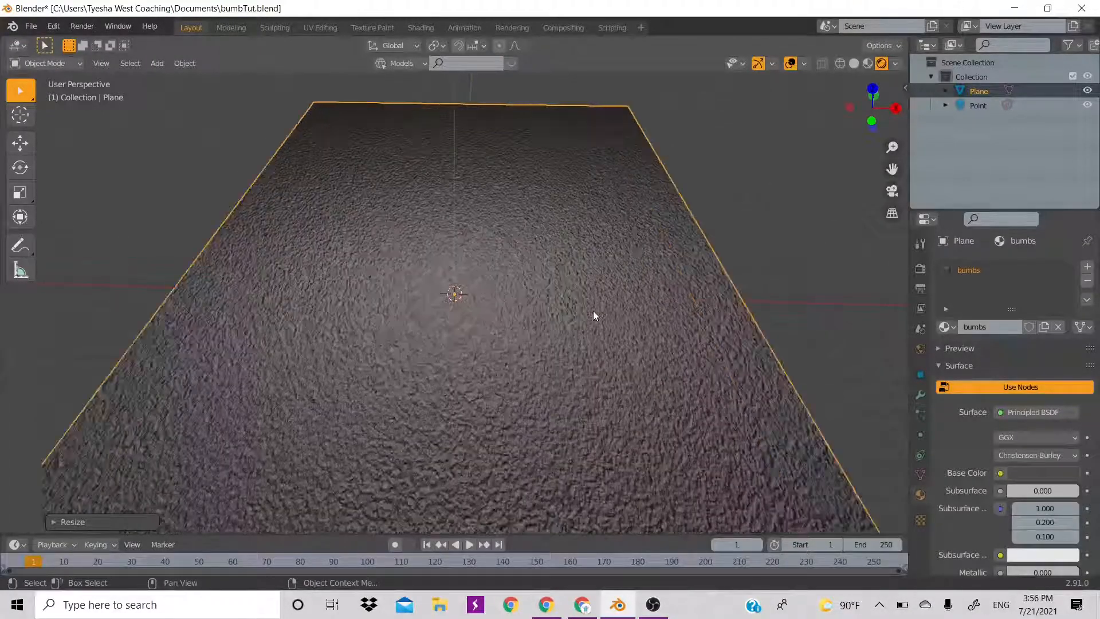
pyautogui.scroll(3, 593, 311)
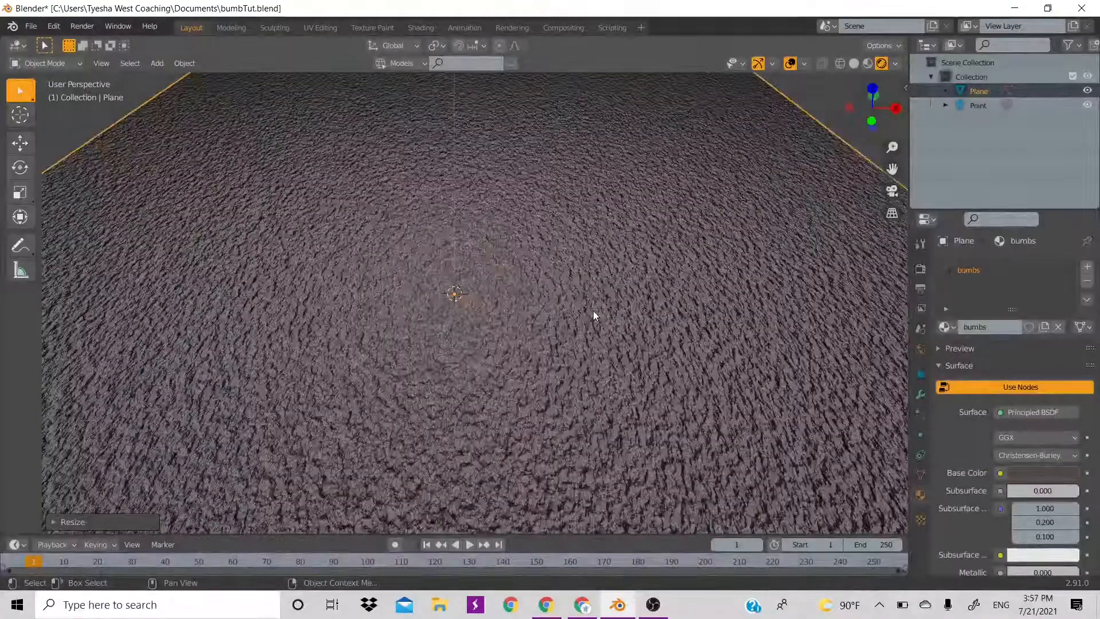
pyautogui.scroll(-4, 593, 314)
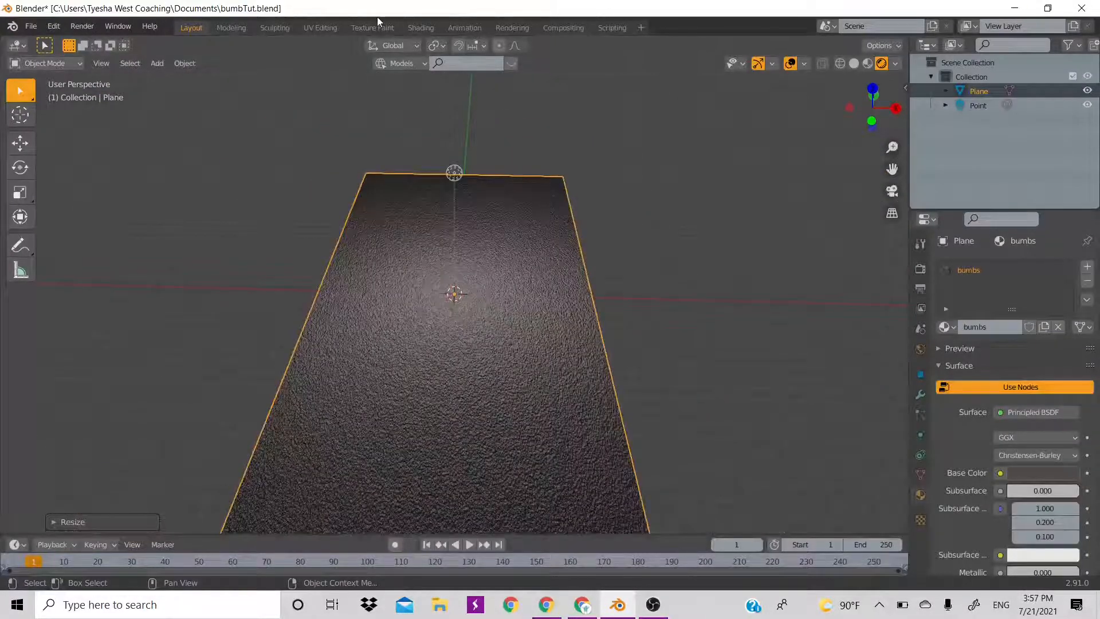
# Set the Noise Texture's Scale to 400 in the Shading workspace and check the bumps near and far.
pyautogui.click(420, 28)
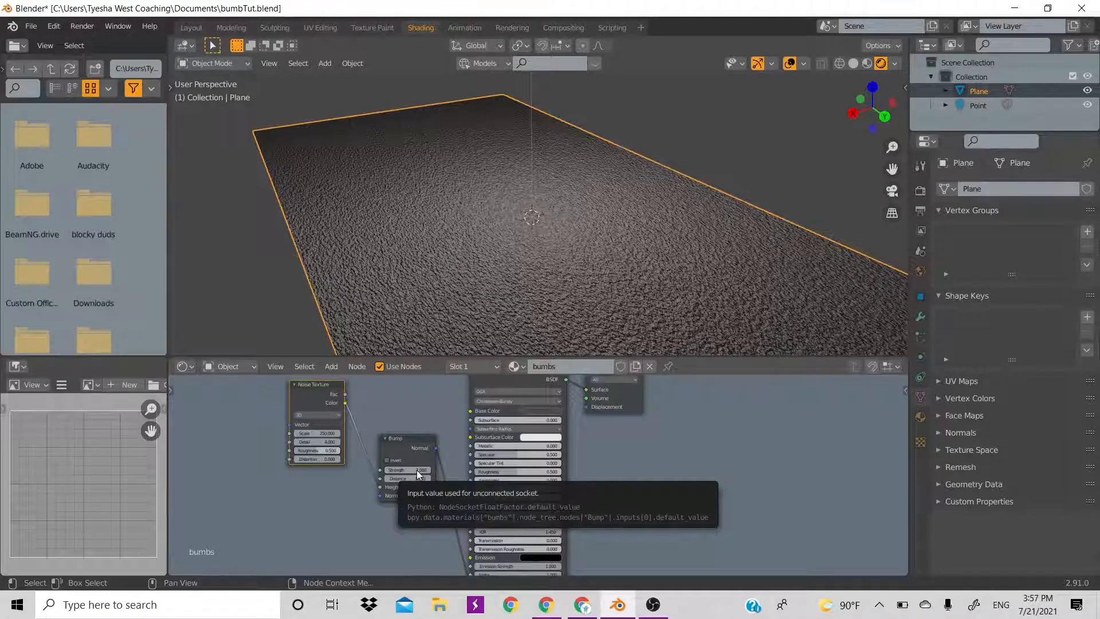
pyautogui.click(332, 433)
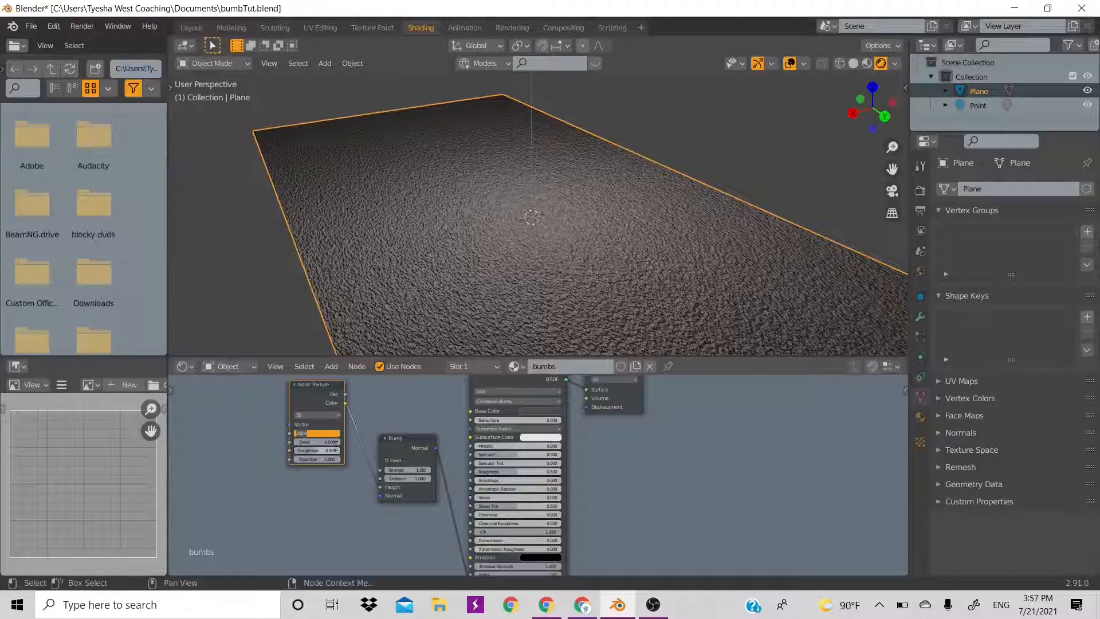
pyautogui.write('400')
pyautogui.press('Return')
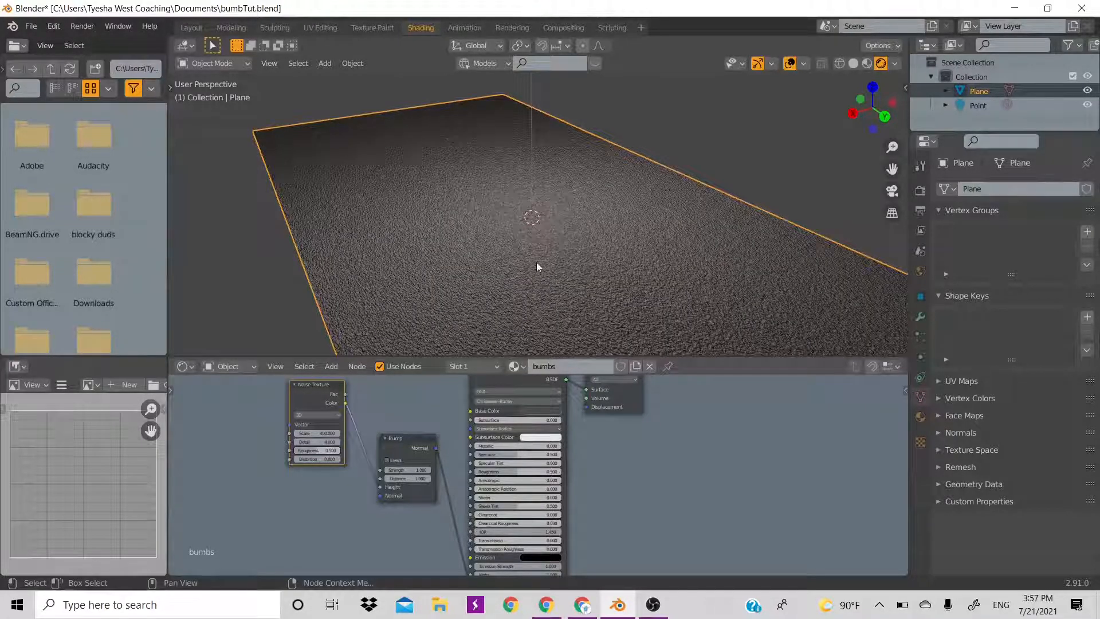
pyautogui.scroll(5, 536, 263)
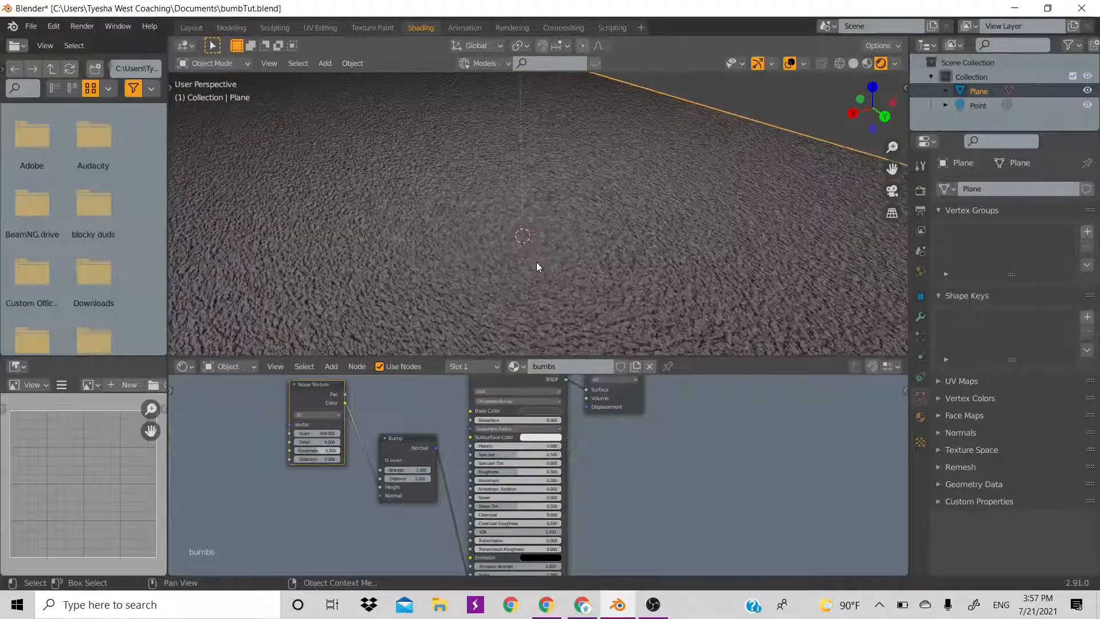
pyautogui.scroll(-3, 537, 264)
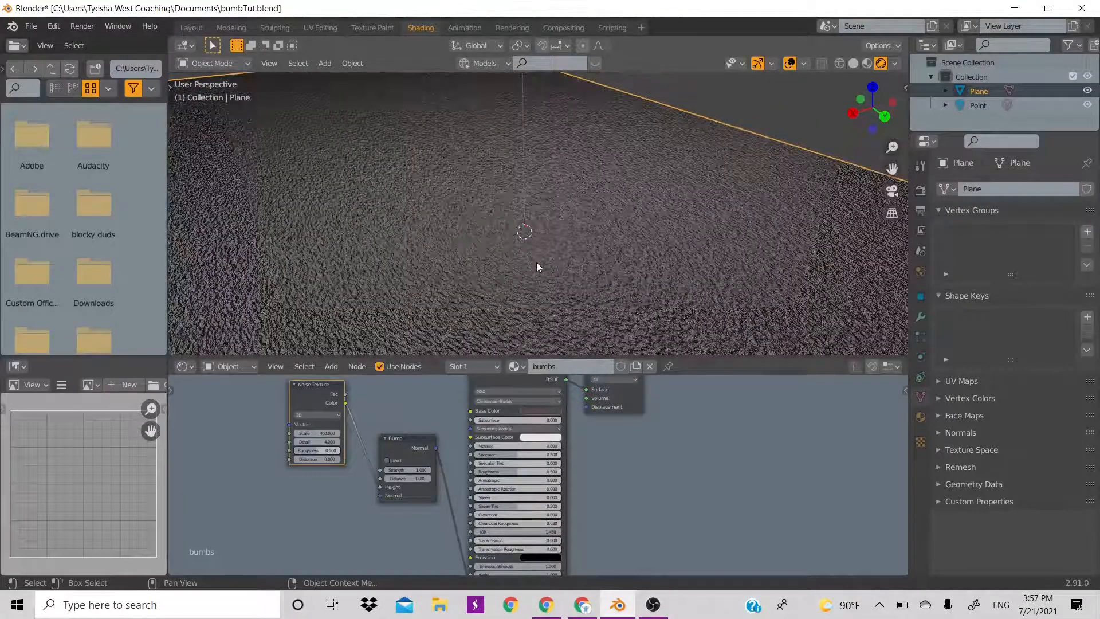
pyautogui.scroll(-3, 537, 267)
# Return to the Layout workspace and widen the plane along the global X axis to about 1.5 times its size.
pyautogui.click(192, 28)
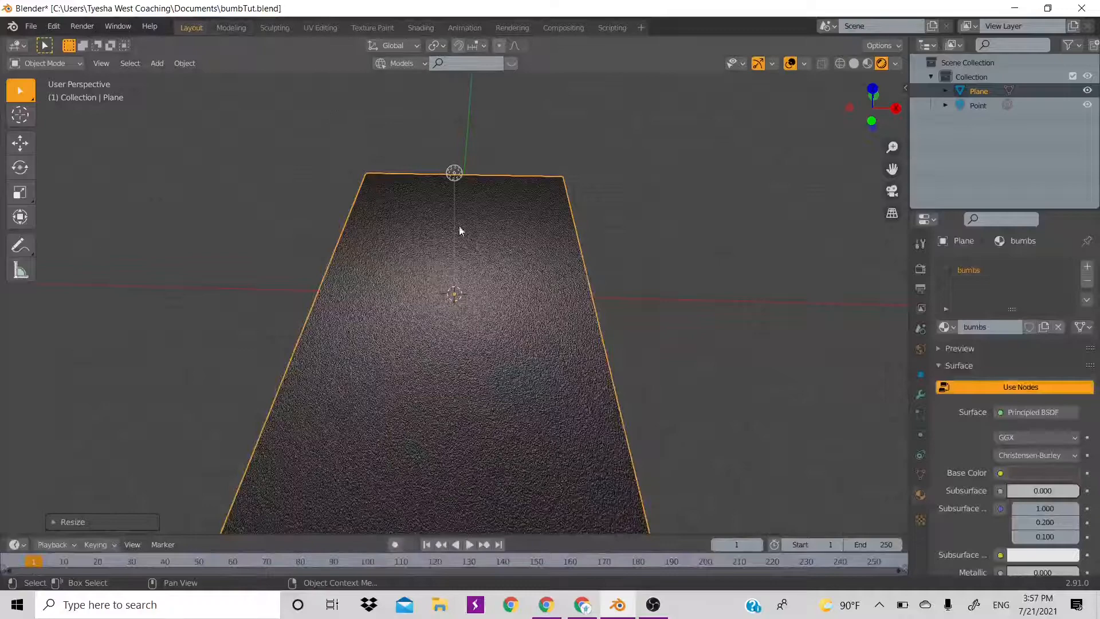
pyautogui.scroll(-2, 466, 233)
pyautogui.scroll(2, 467, 233)
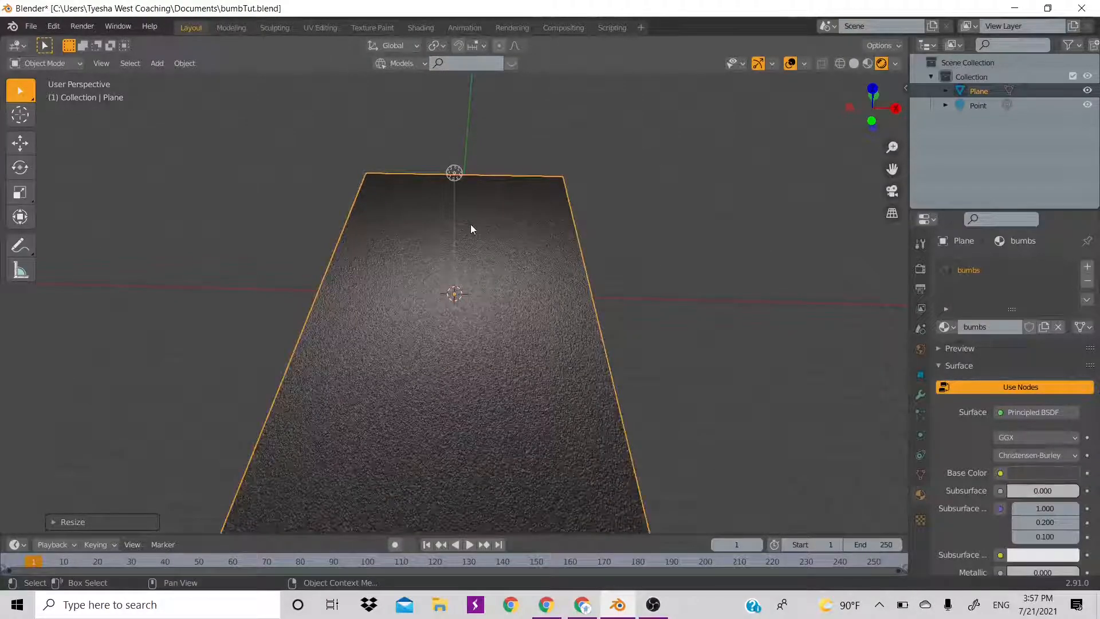
pyautogui.press('s')
pyautogui.press('x')
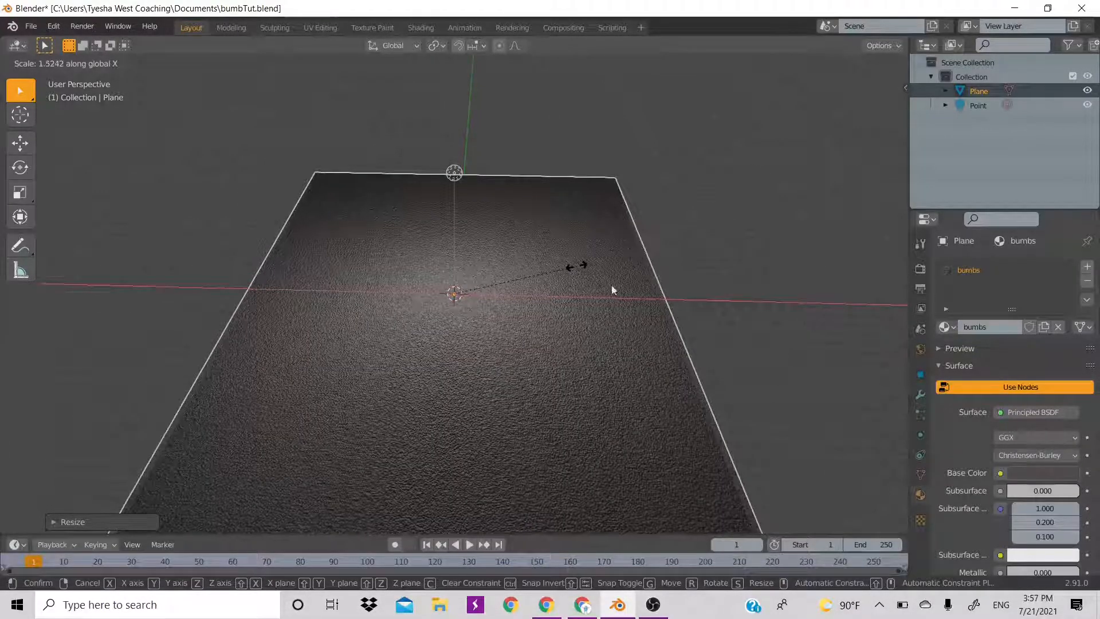
pyautogui.click(639, 313)
pyautogui.scroll(-2, 639, 317)
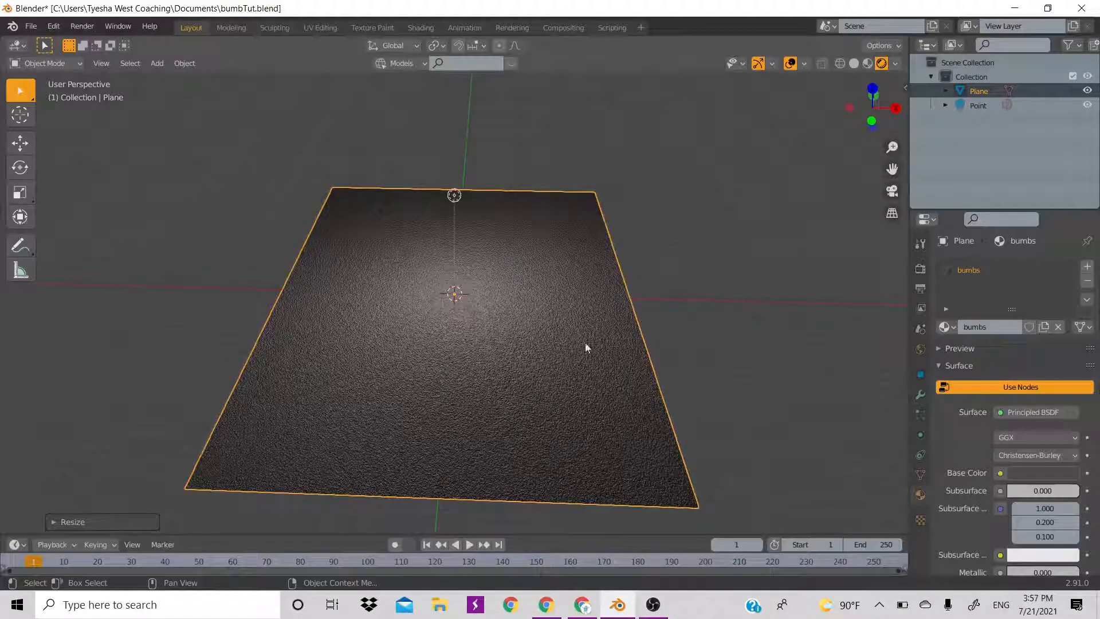
# Add a cube and move it about 15.6 m in the negative X direction to the plane's edge.
pyautogui.hotkey('alt', 'a')
pyautogui.hotkey('shift', 'a')
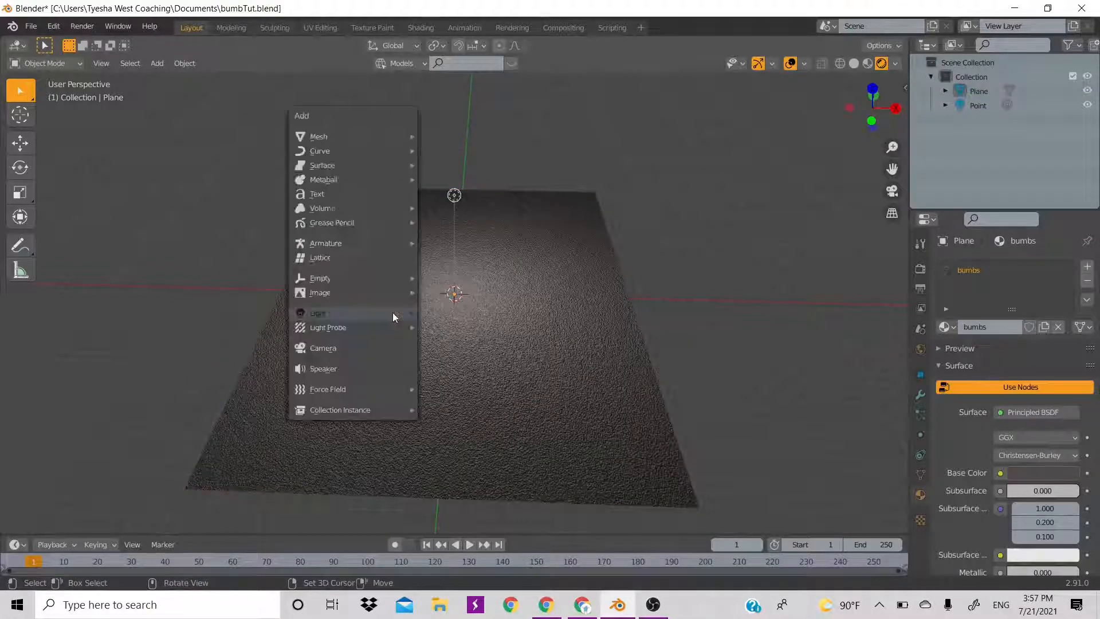
pyautogui.moveTo(377, 139)
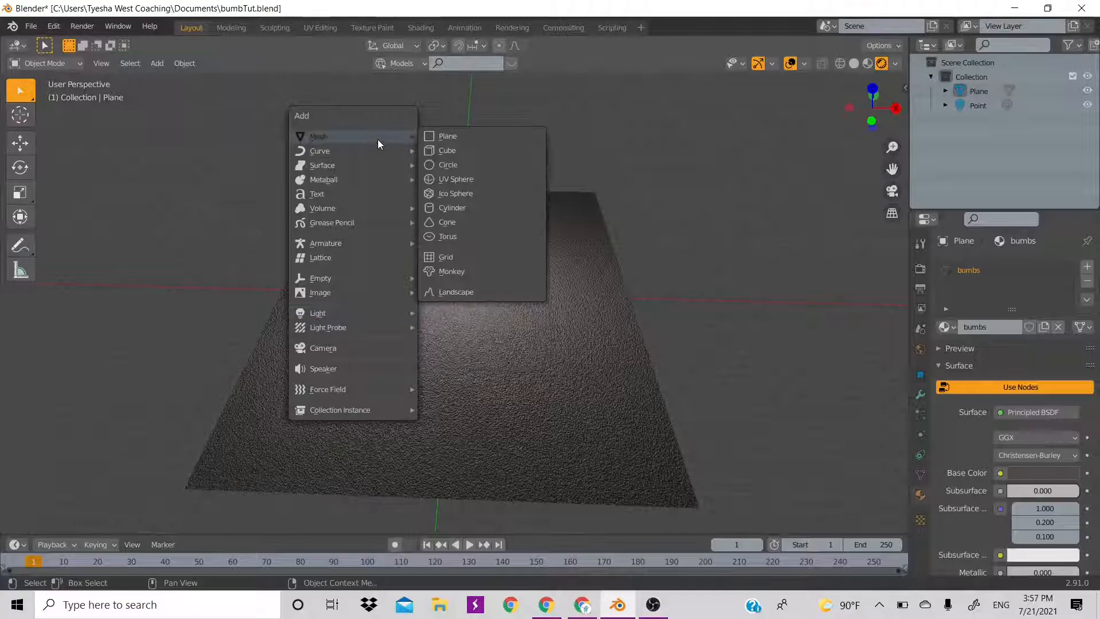
pyautogui.click(447, 150)
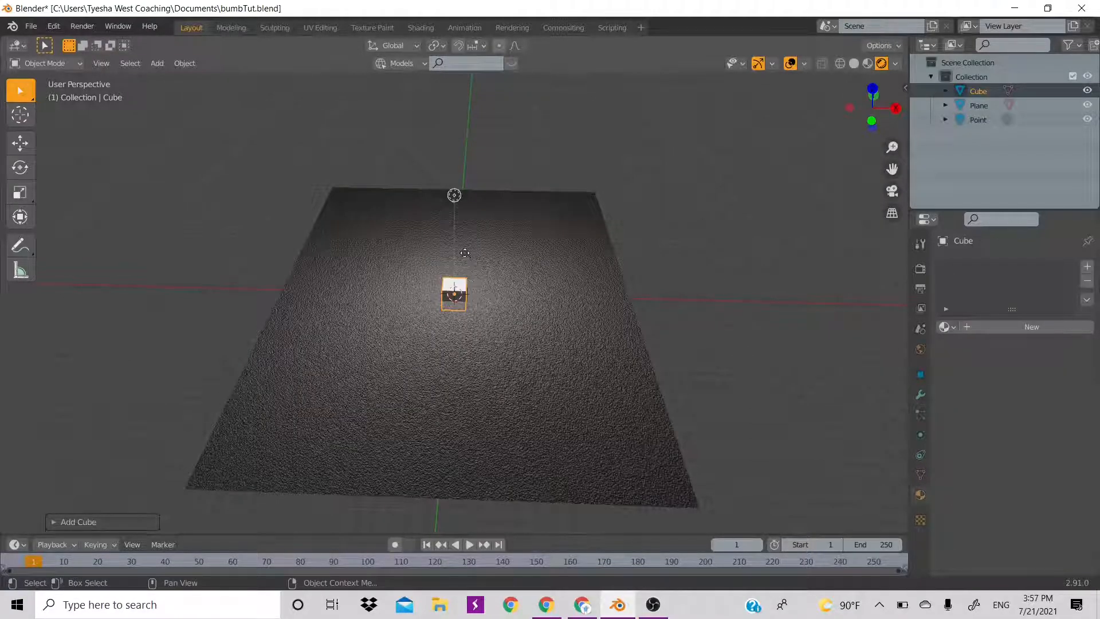
pyautogui.press('g')
pyautogui.press('x')
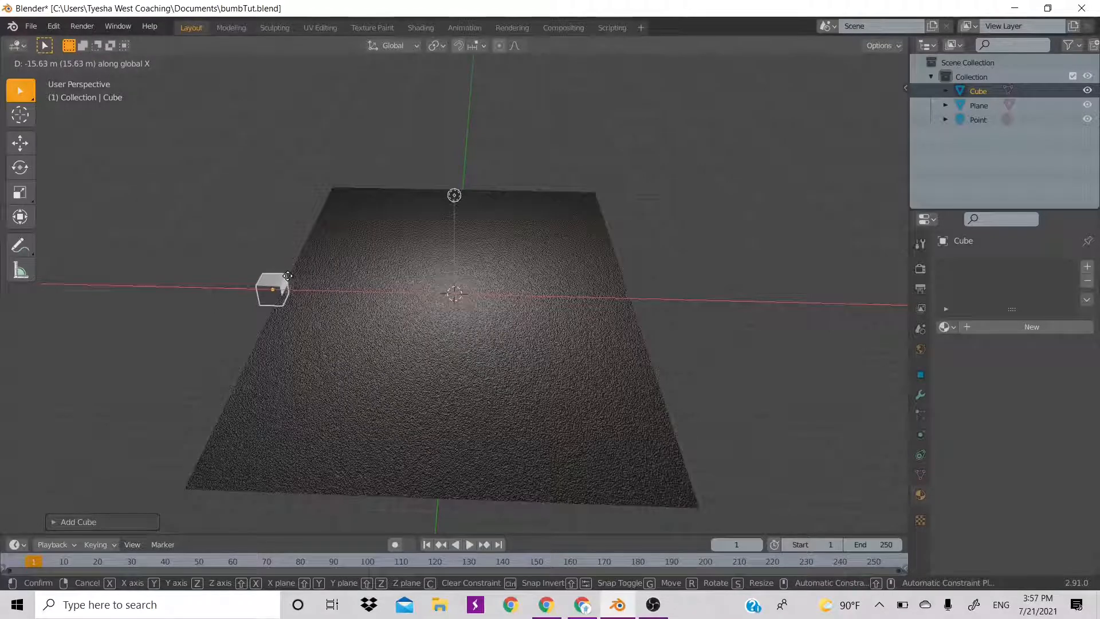
pyautogui.click(288, 275)
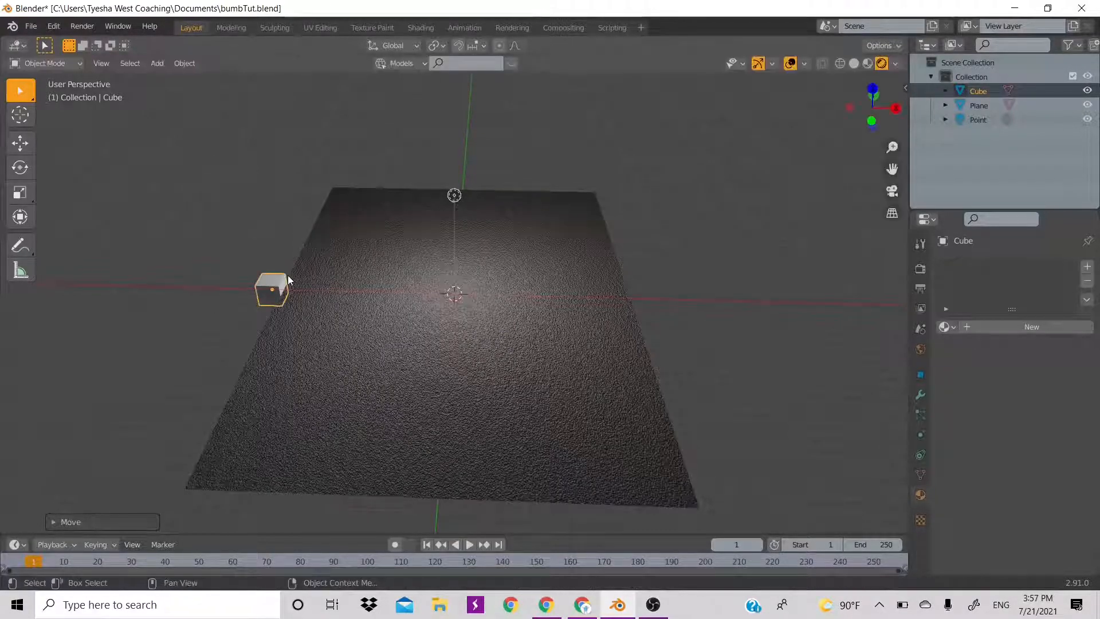
# Select the plane in the Shading workspace and set the Bump node's Strength to 0.7.
pyautogui.click(422, 27)
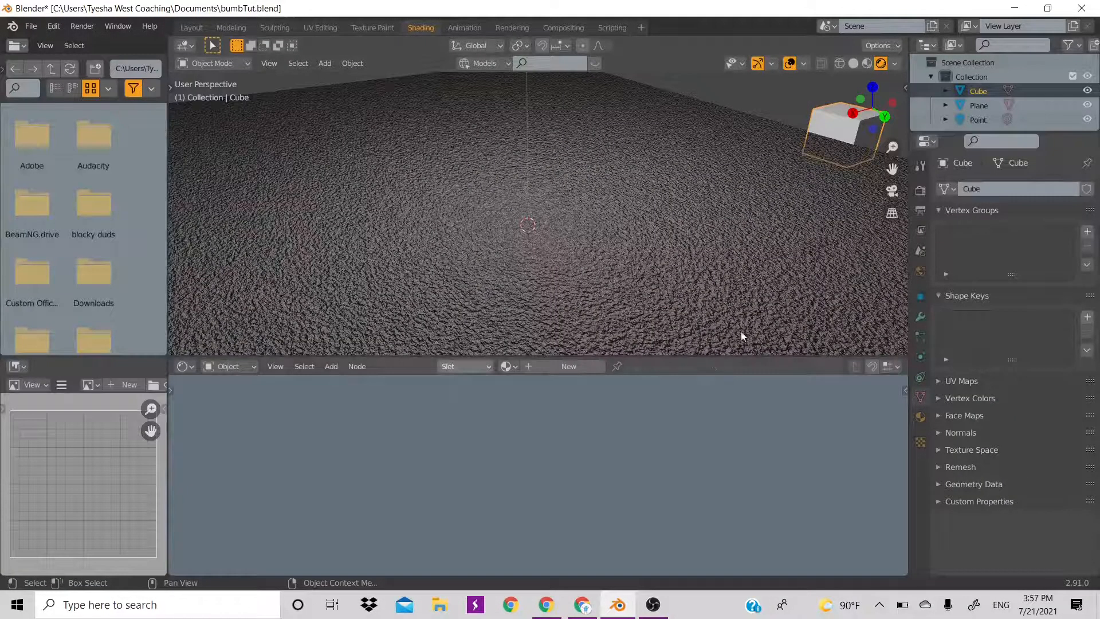
pyautogui.click(747, 164)
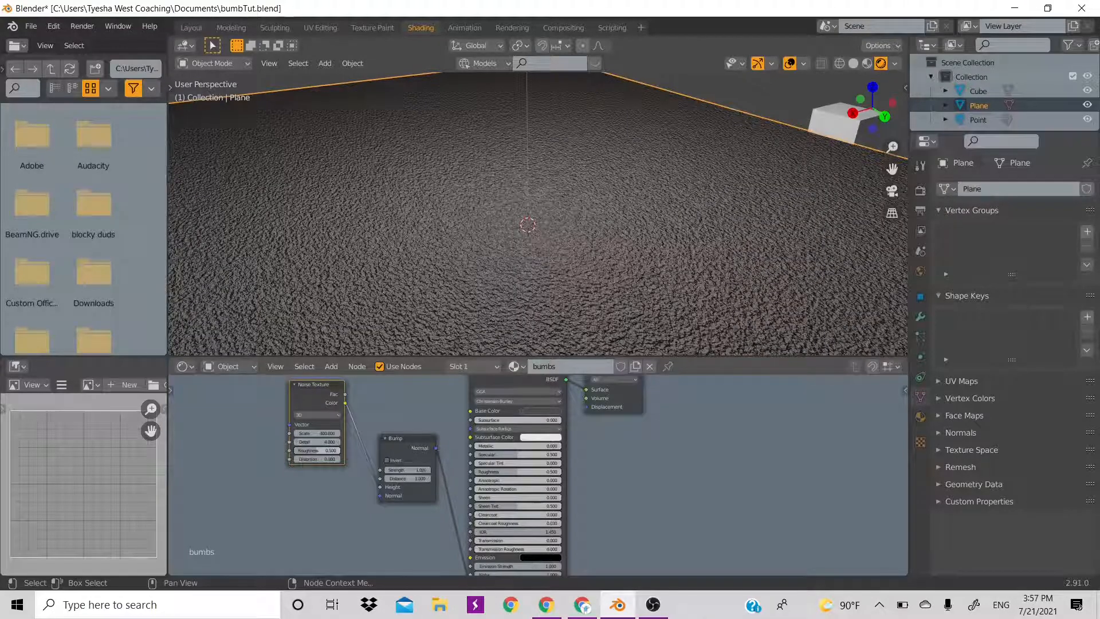
pyautogui.doubleClick(423, 469)
pyautogui.write('0')
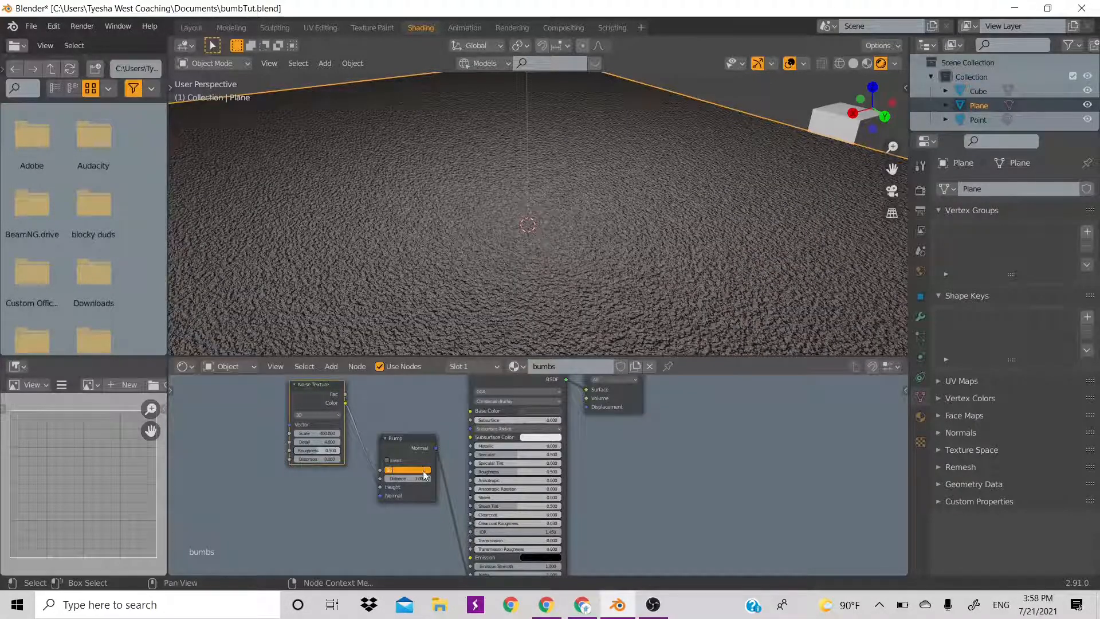
pyautogui.write('.7')
pyautogui.press('Return')
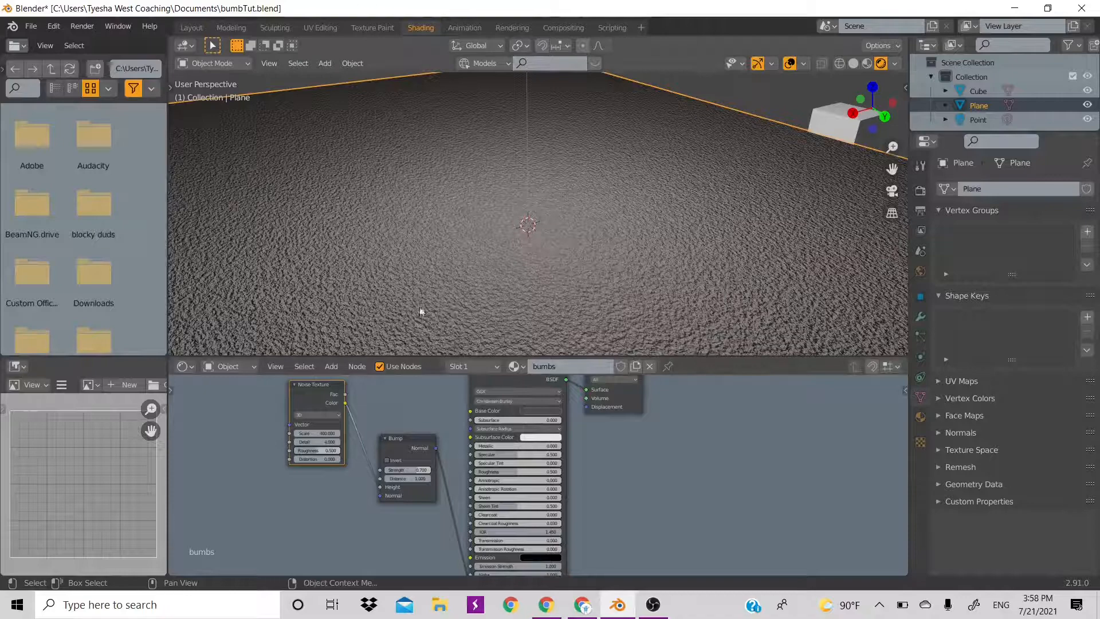
# Set the Bump node's Distance to 0.5.
pyautogui.doubleClick(416, 471)
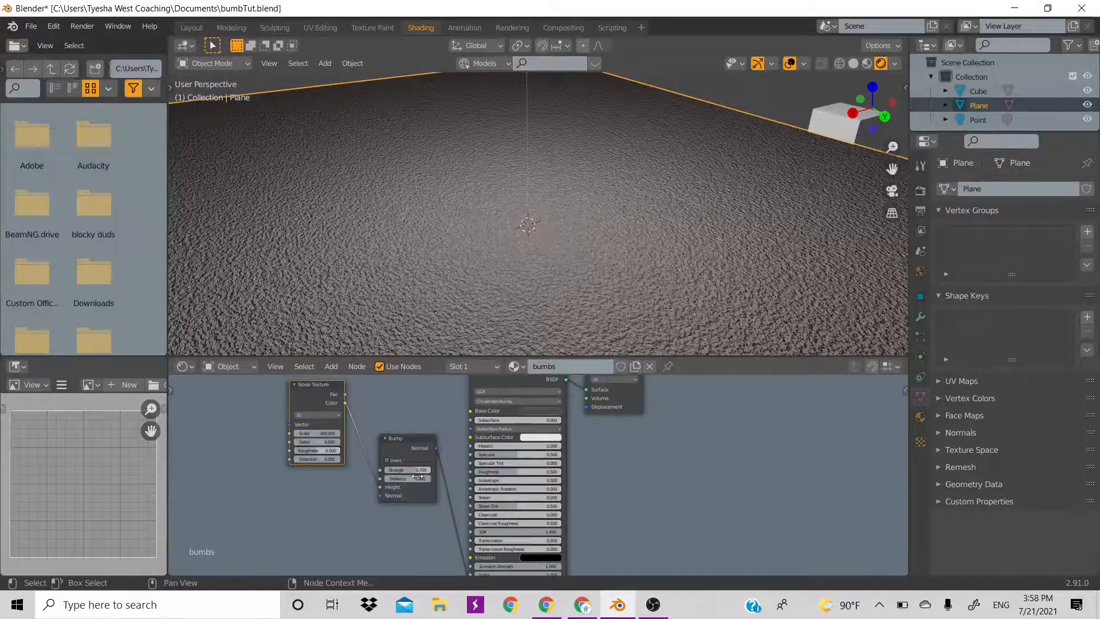
pyautogui.doubleClick(418, 479)
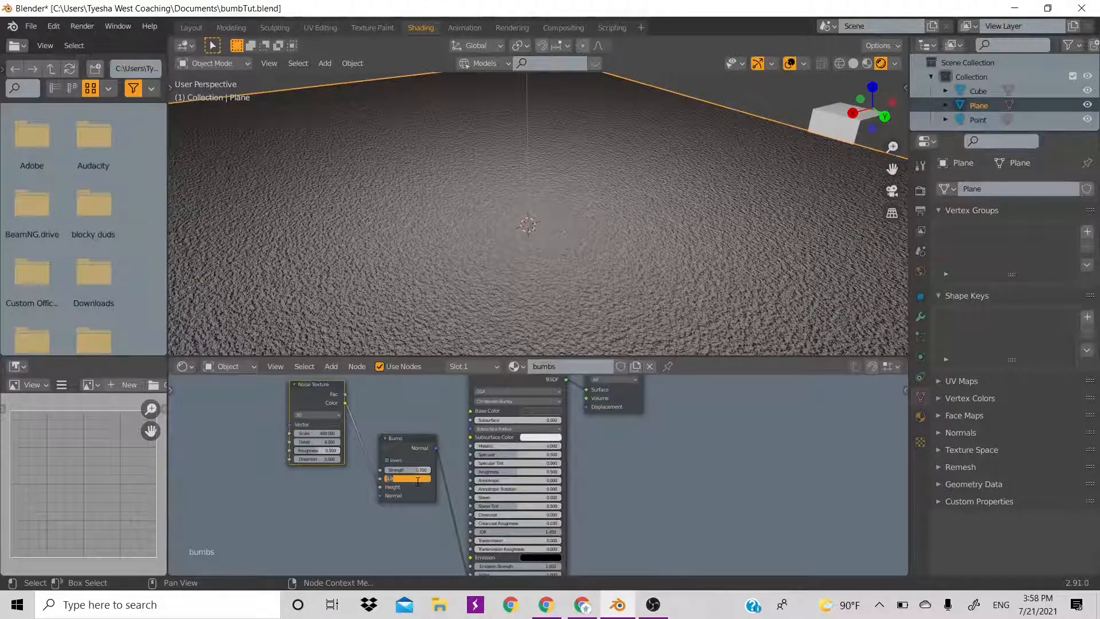
pyautogui.write('0.5')
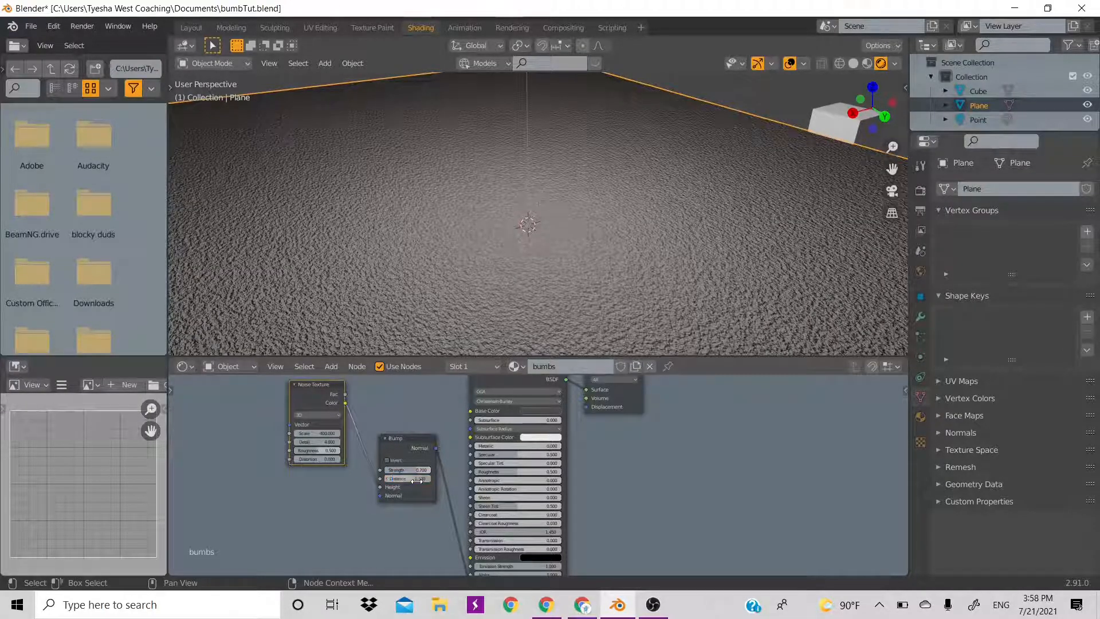
pyautogui.press('Return')
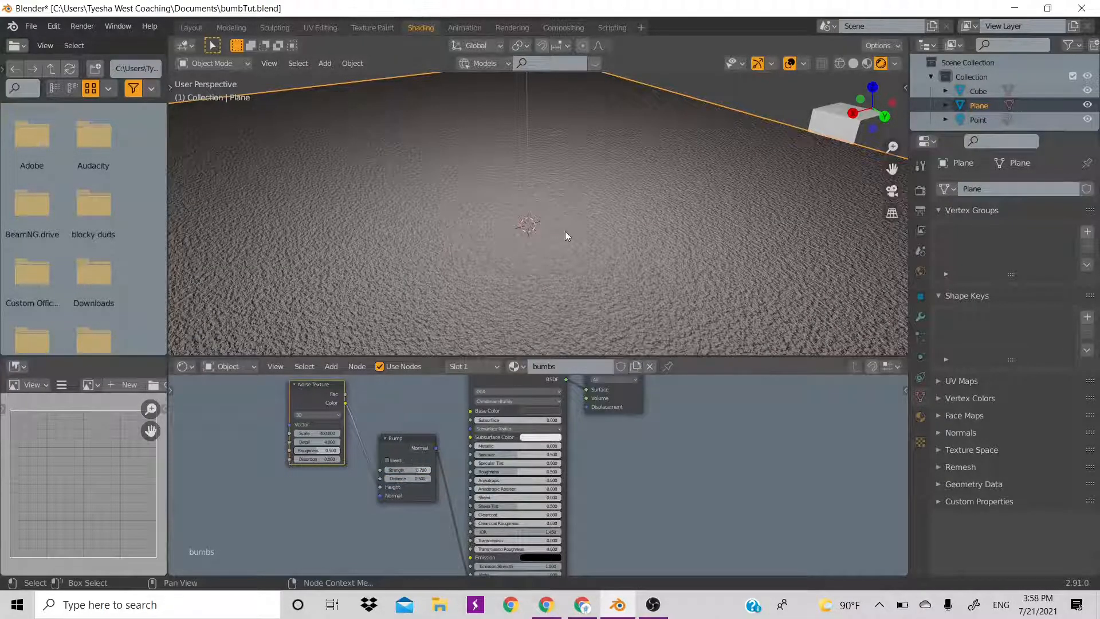
# Lower the Noise Texture node's Scale, settling on 250 for larger bumps on the plane.
pyautogui.scroll(3, 565, 231)
pyautogui.scroll(-1, 544, 280)
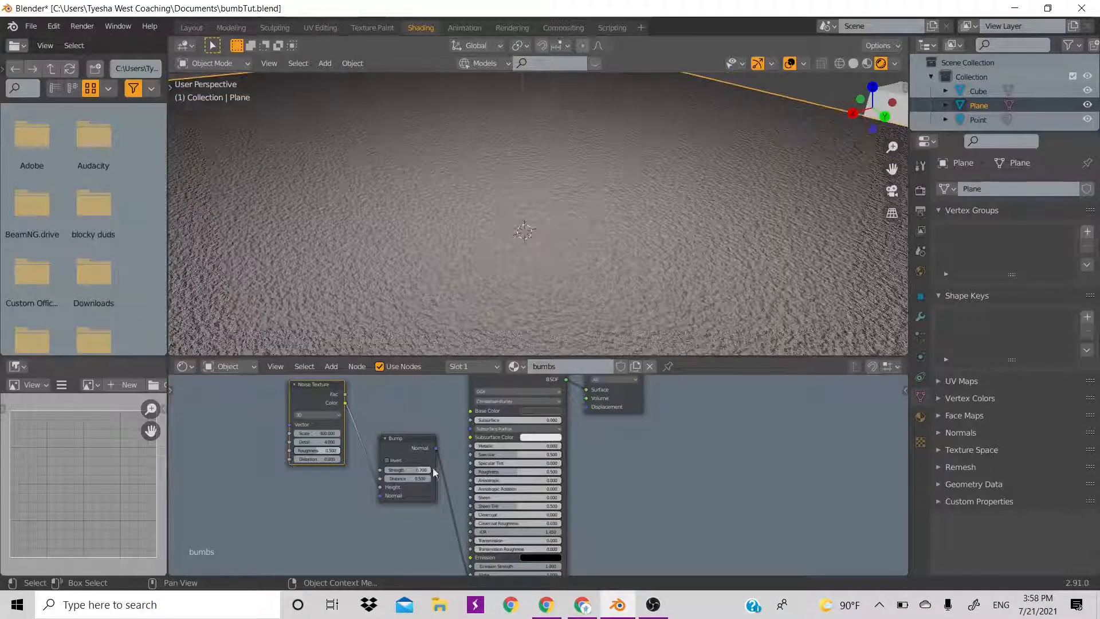
pyautogui.click(321, 433)
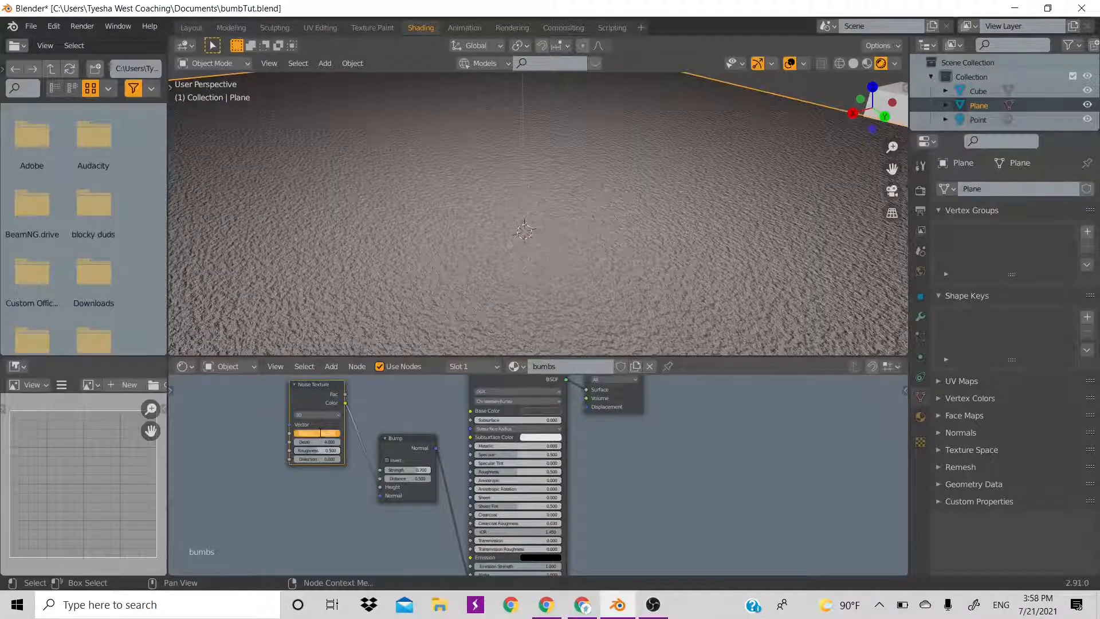
pyautogui.write('200')
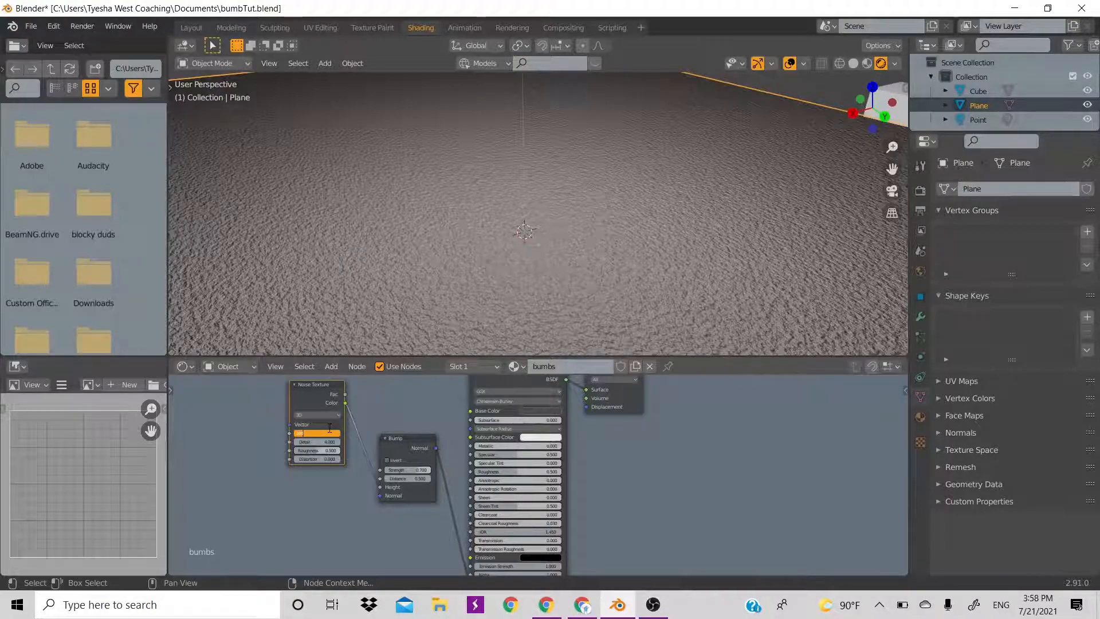
pyautogui.press('Return')
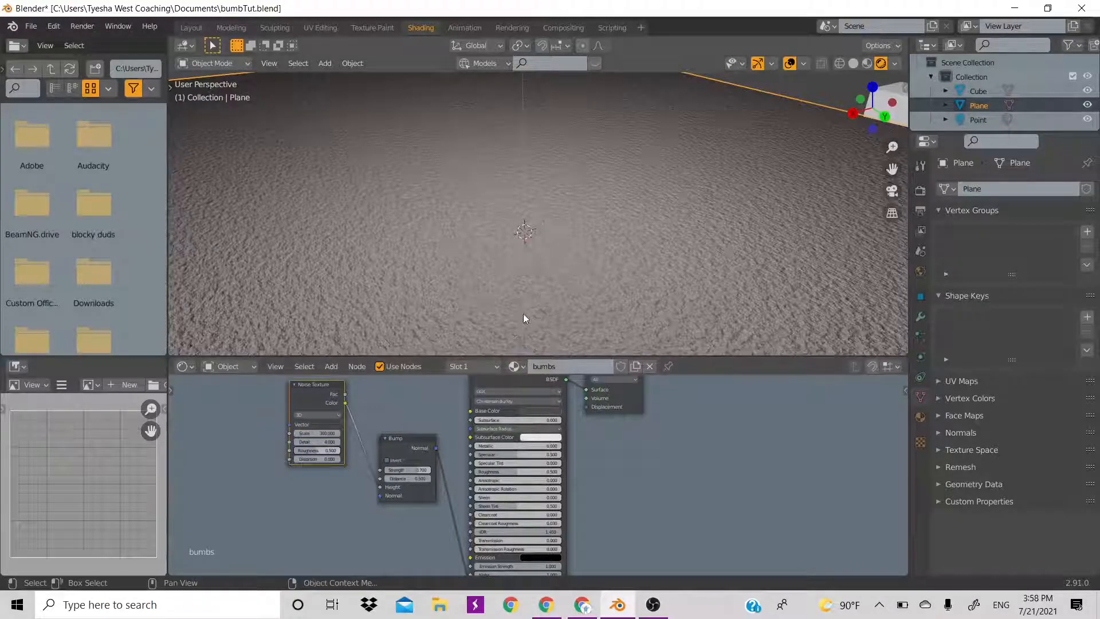
pyautogui.scroll(-2, 523, 314)
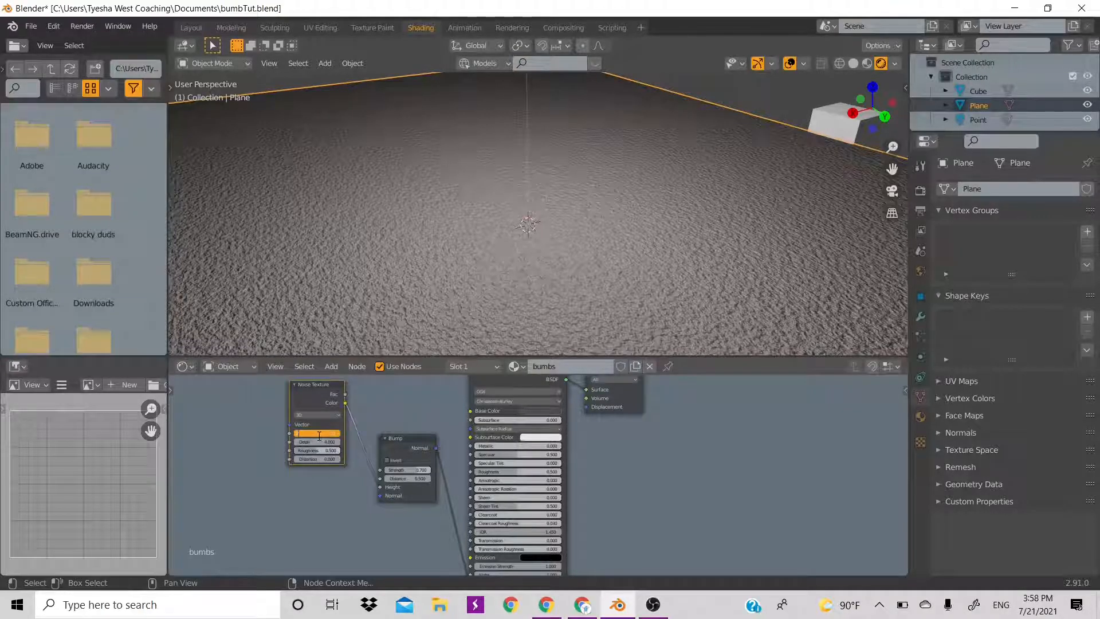
pyautogui.write('250')
pyautogui.press('Return')
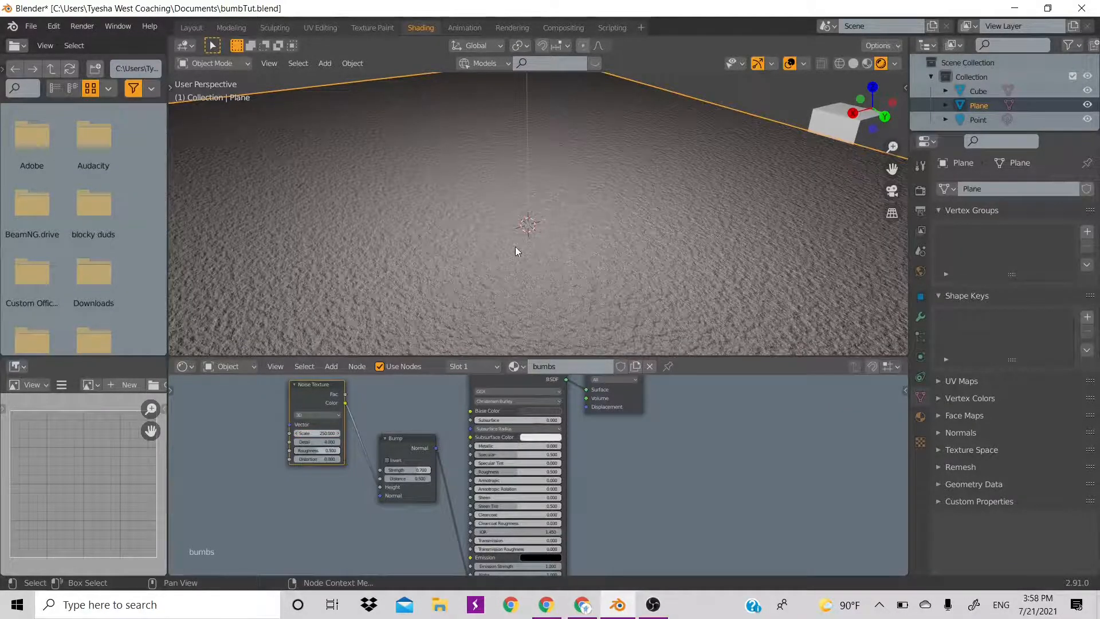
pyautogui.scroll(2, 514, 247)
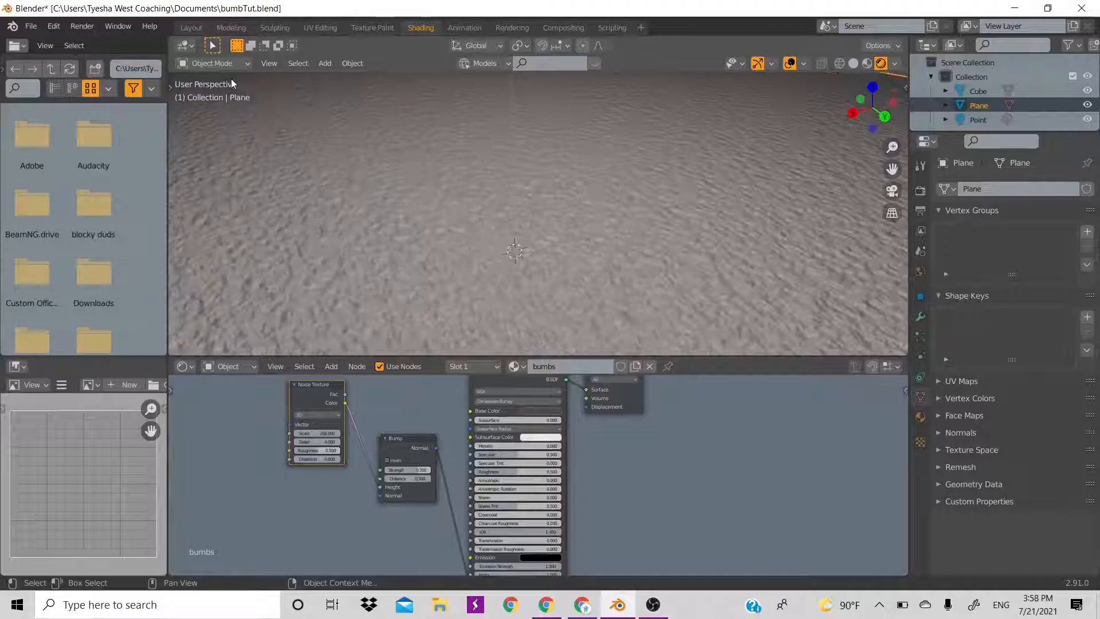
# Return to the Layout workspace and show the scene in solid shading with nothing selected.
pyautogui.click(191, 29)
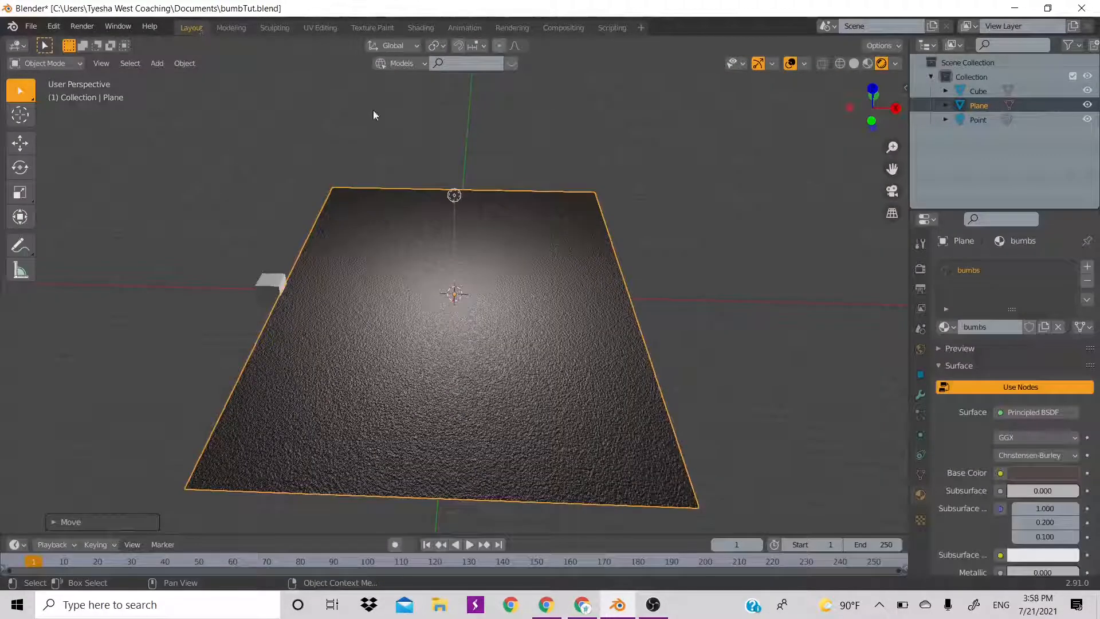
pyautogui.hotkey('alt', 'a')
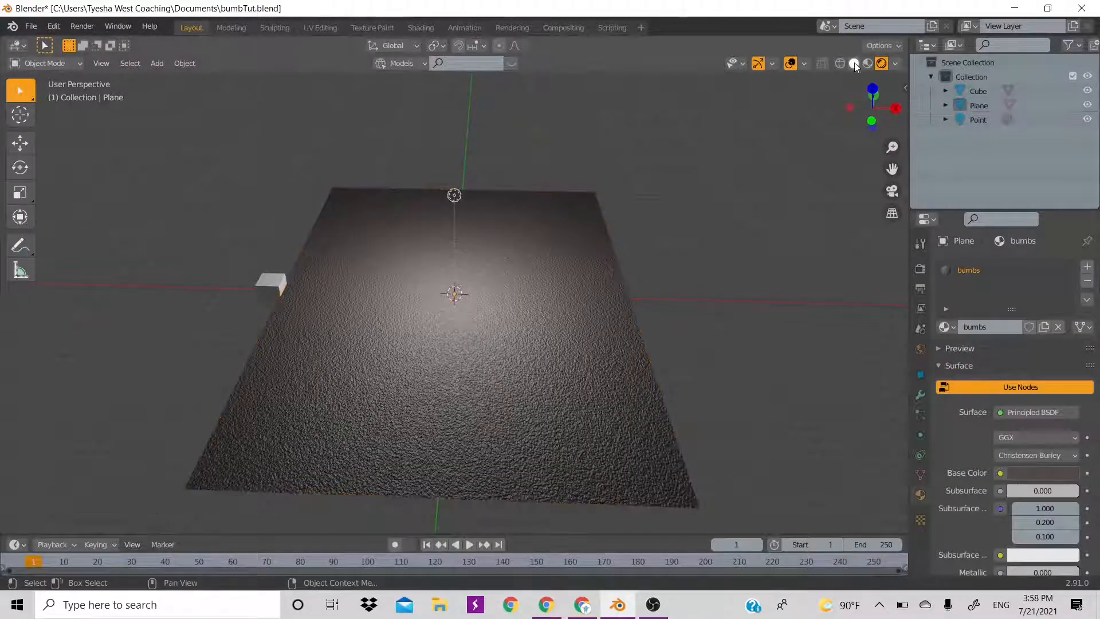
pyautogui.click(854, 63)
pyautogui.scroll(-2, 502, 277)
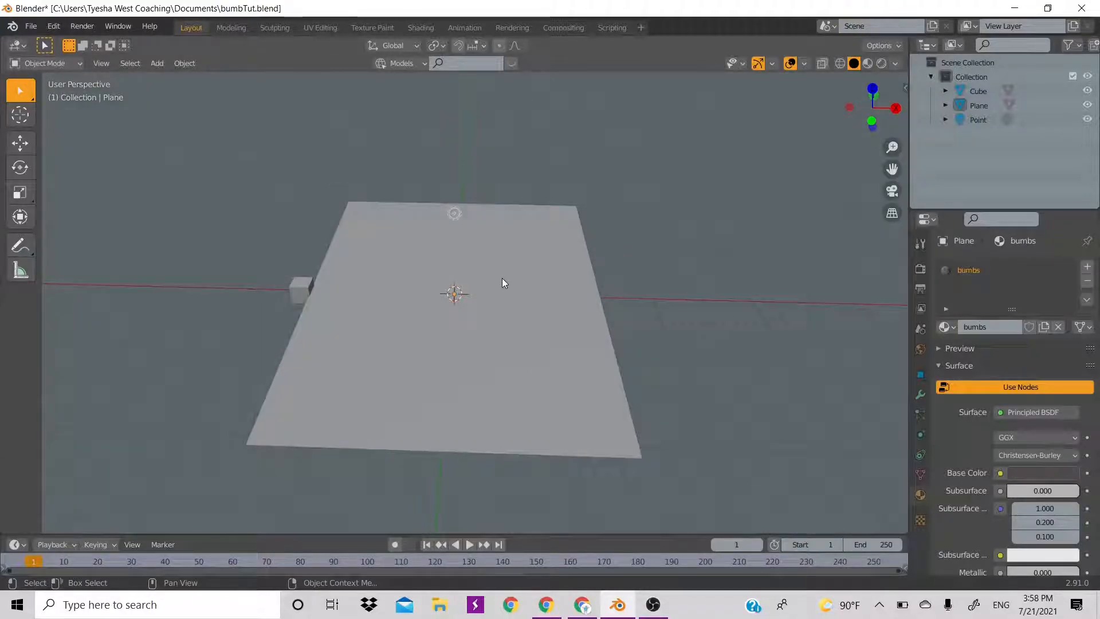
pyautogui.scroll(3, 502, 277)
pyautogui.scroll(-2, 502, 277)
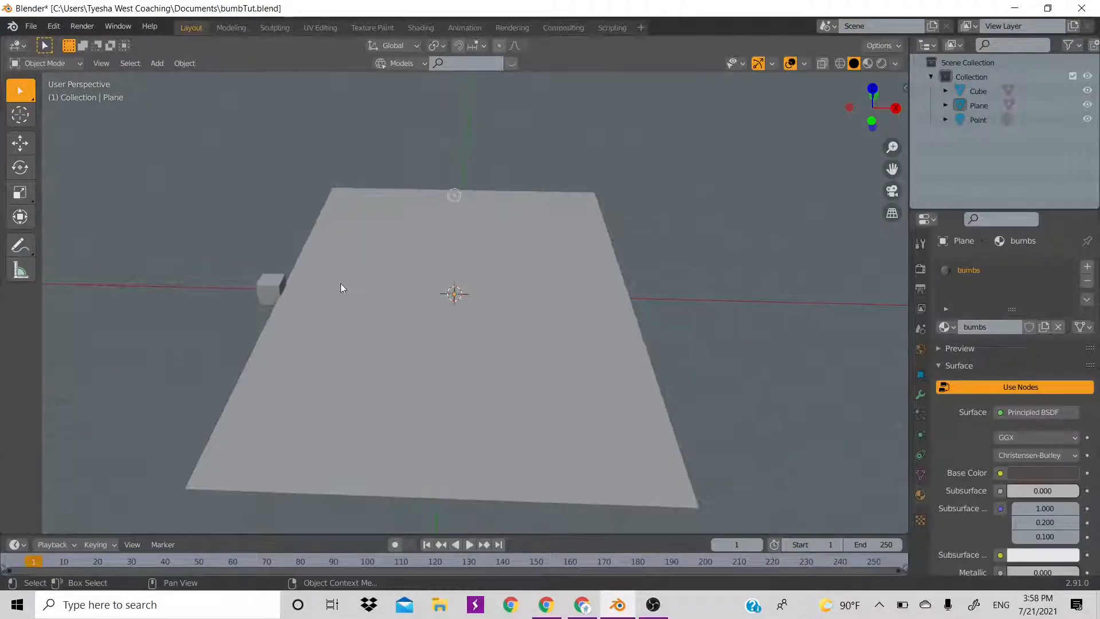
# Widen the cube about 1.96 times along global X and move it about 0.58 m in the negative X direction.
pyautogui.click(271, 285)
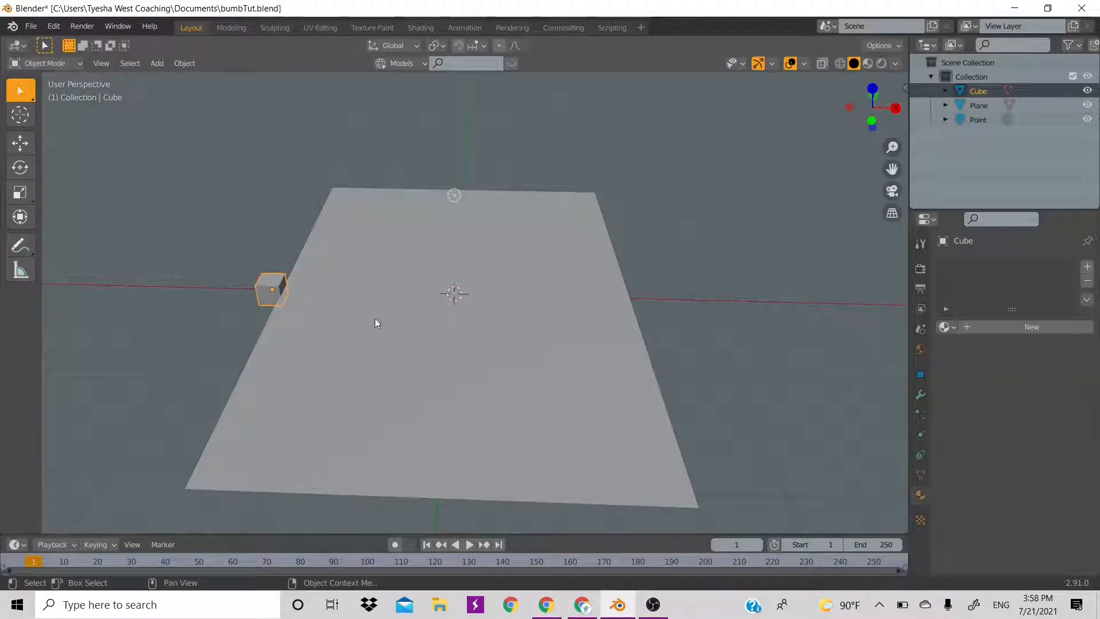
pyautogui.press('s')
pyautogui.press('x')
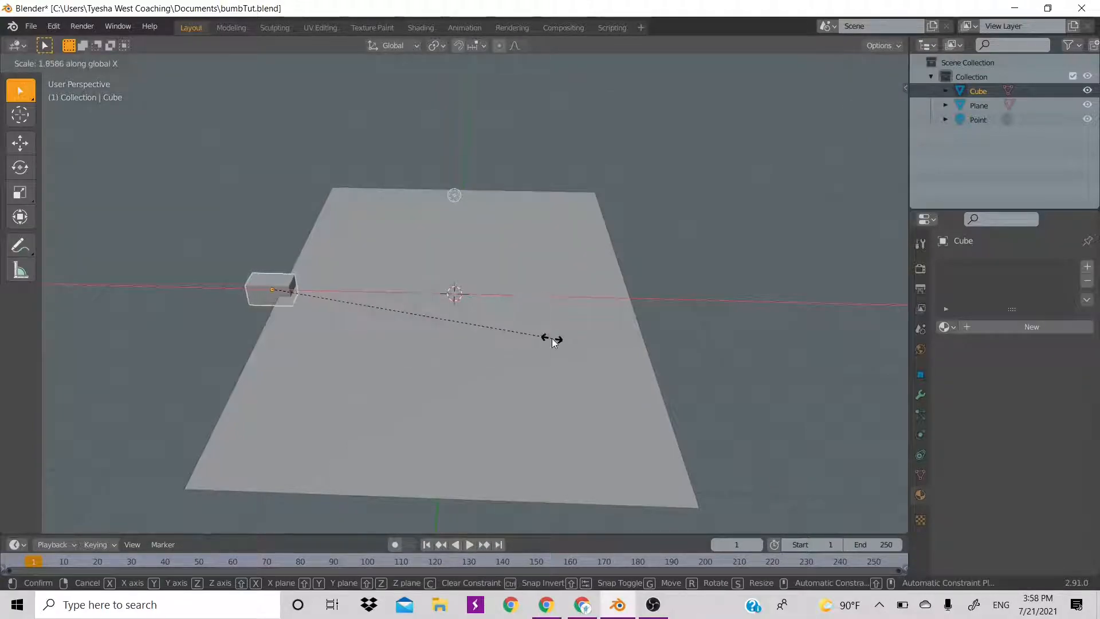
pyautogui.click(553, 340)
pyautogui.press('g')
pyautogui.press('x')
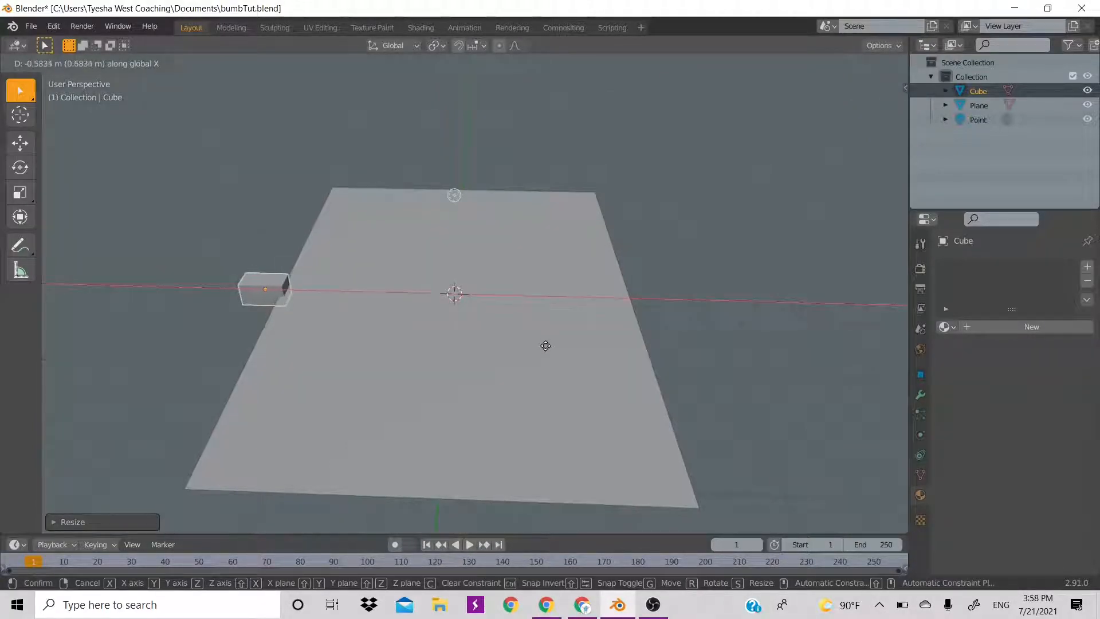
pyautogui.click(546, 346)
# Lengthen the cube along the global Y axis by a factor of 10.
pyautogui.press('s')
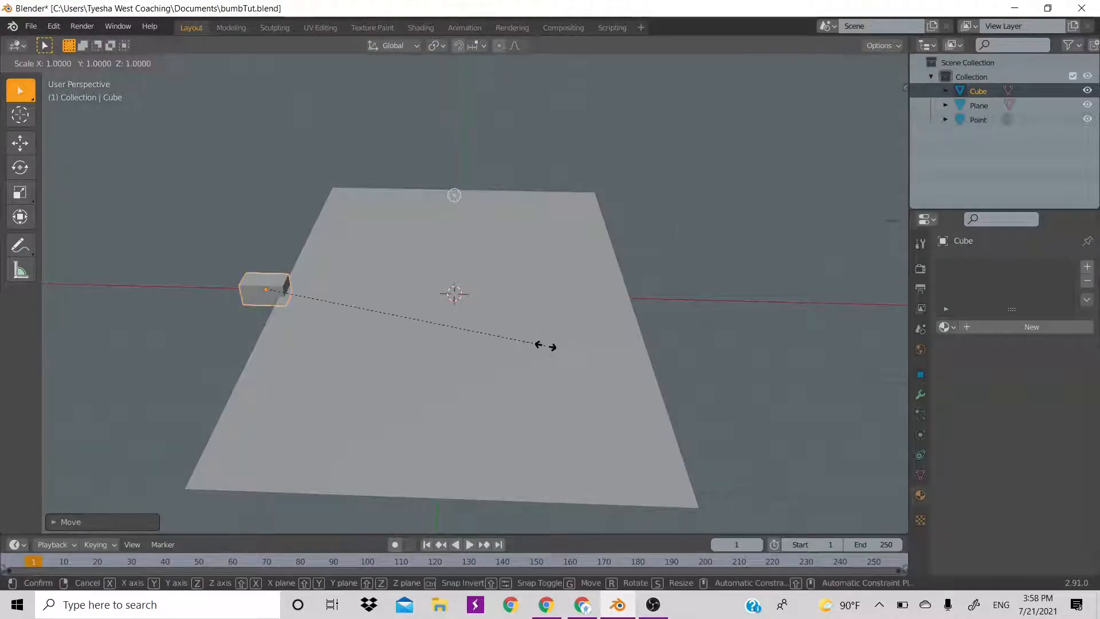
pyautogui.press('y')
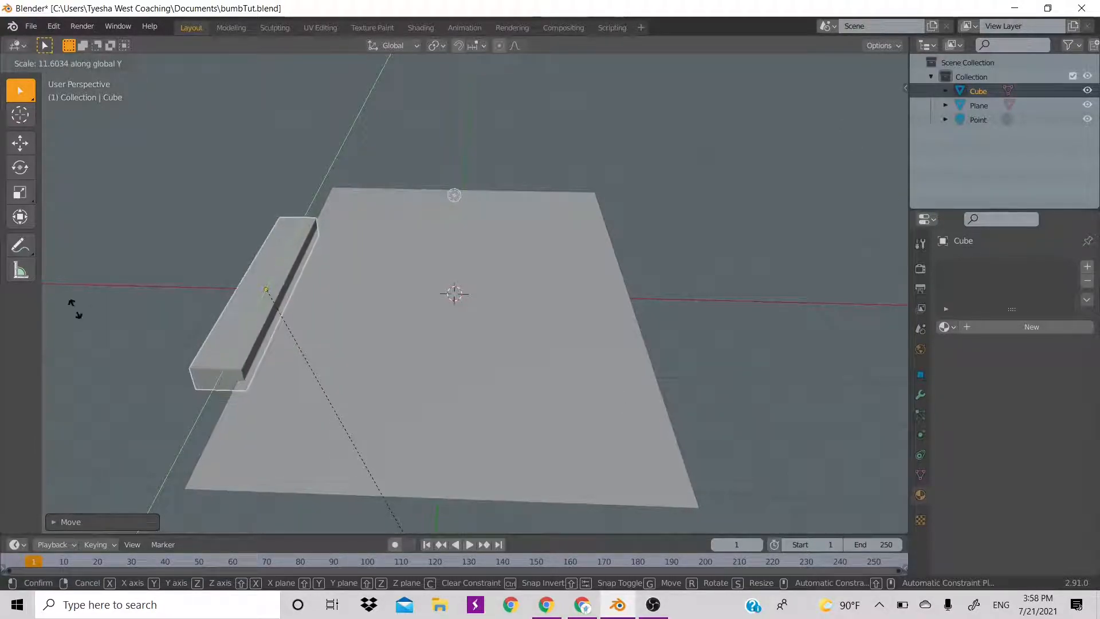
pyautogui.write('10')
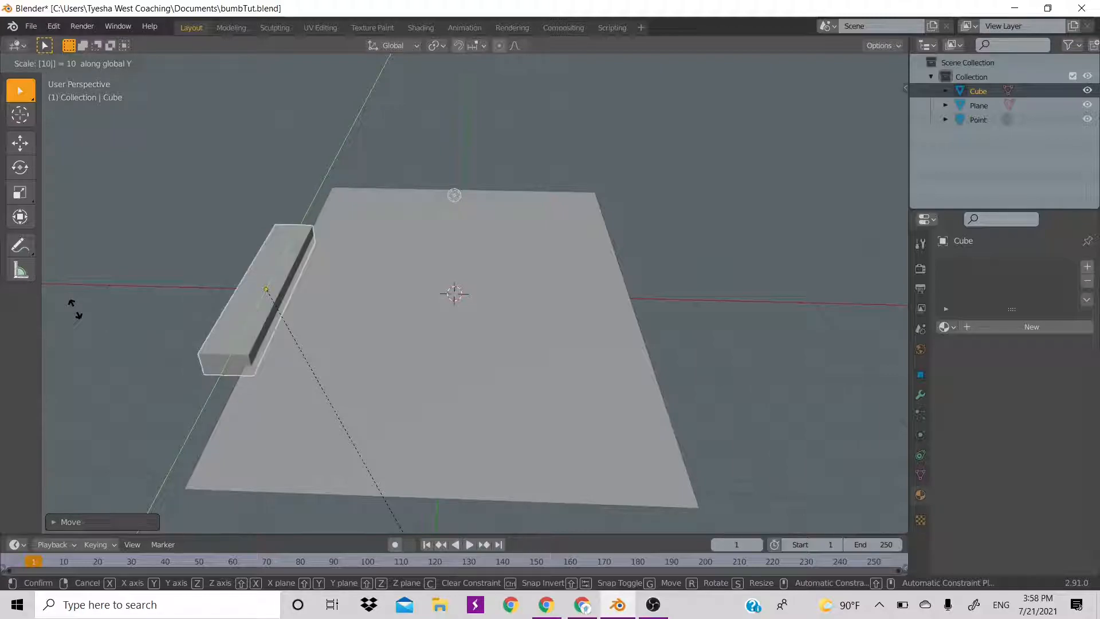
pyautogui.press('Return')
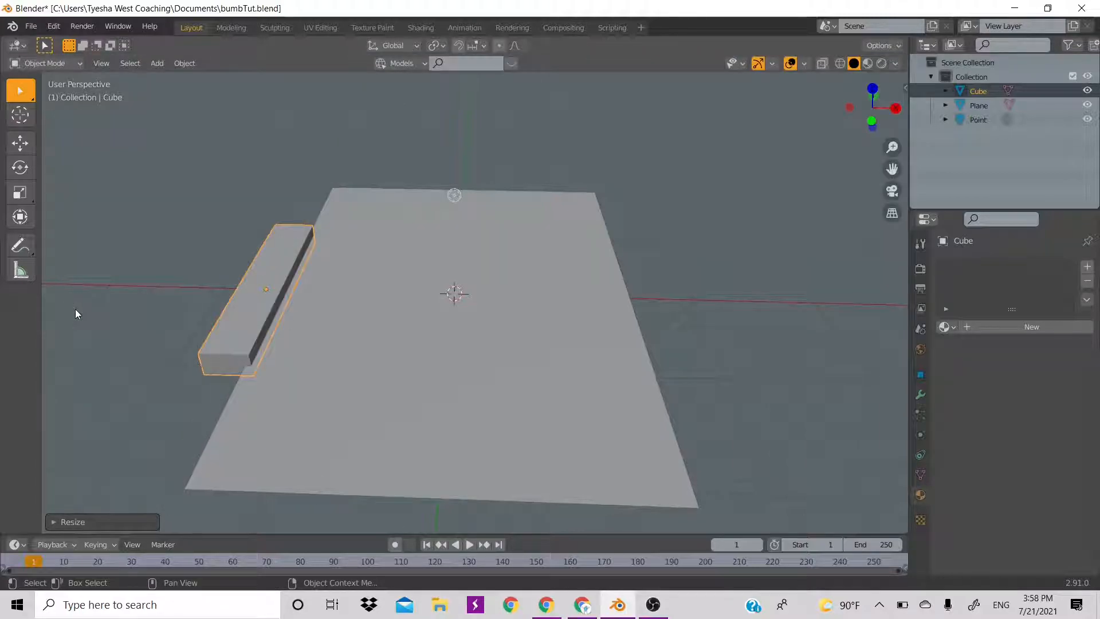
# Try stretching the lengthened cube by a factor of 5 along global Y, and undo it.
pyautogui.write('s10')
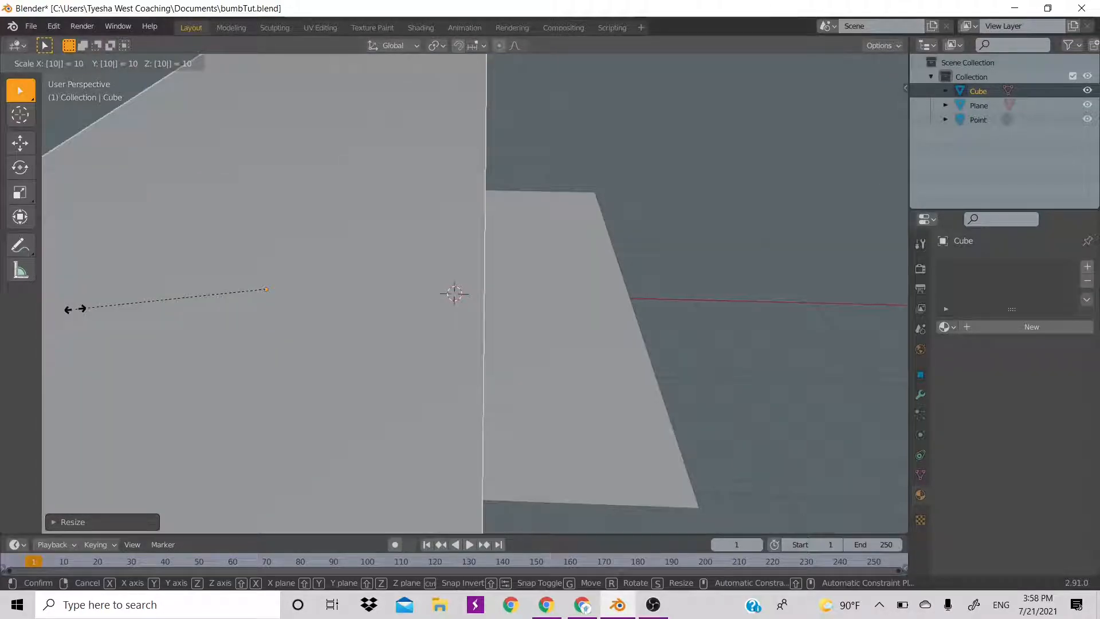
pyautogui.write('y')
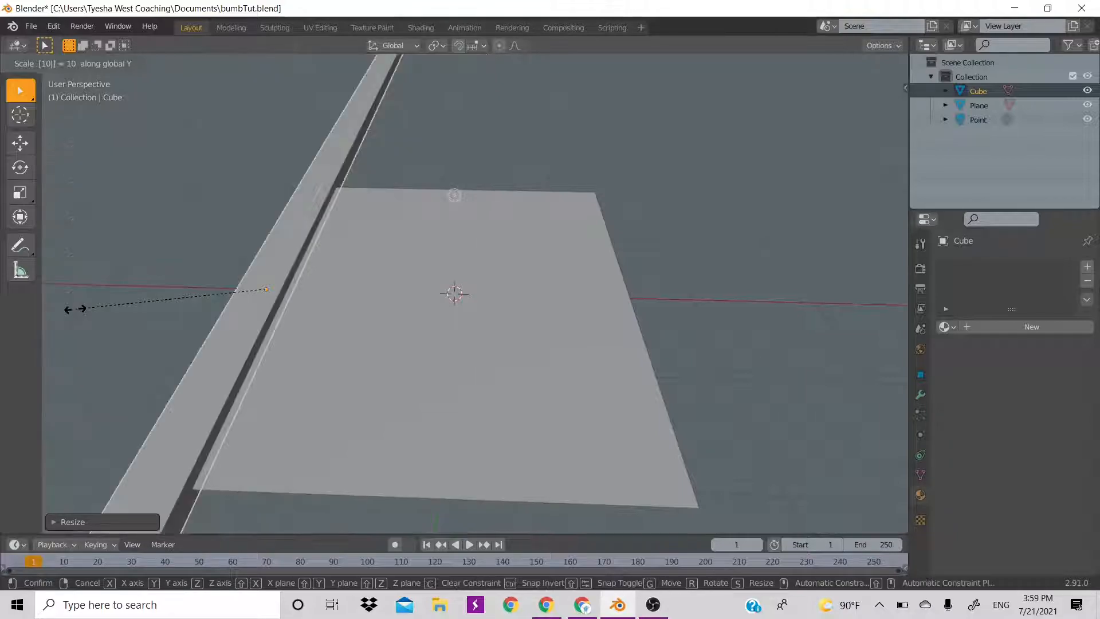
pyautogui.press('BackSpace')
pyautogui.press('BackSpace')
pyautogui.press('BackSpace')
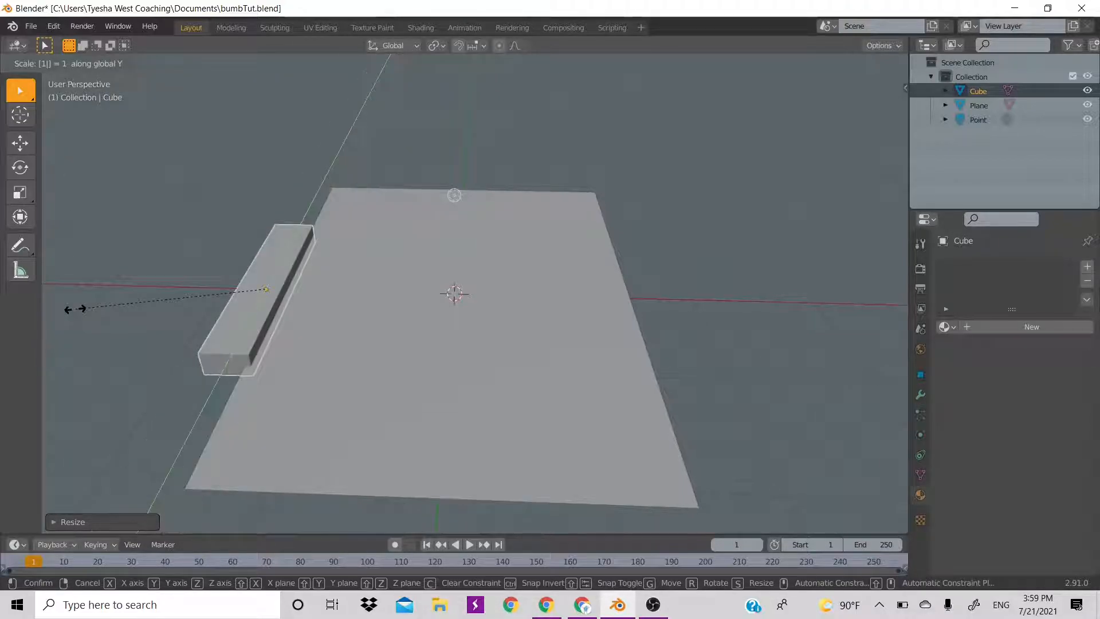
pyautogui.write('5')
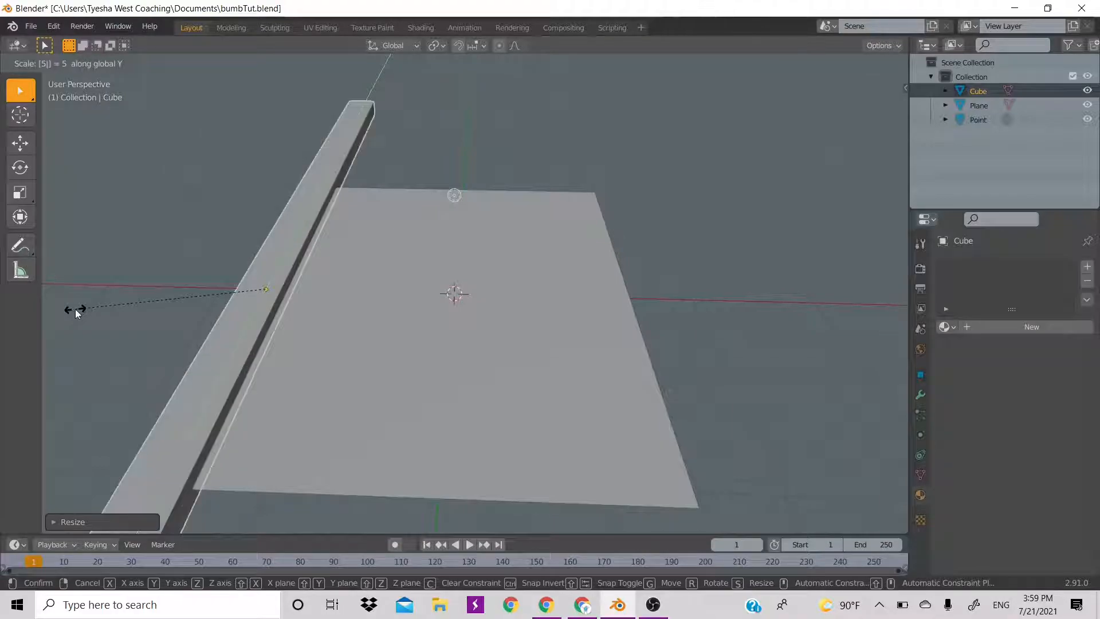
pyautogui.press('Return')
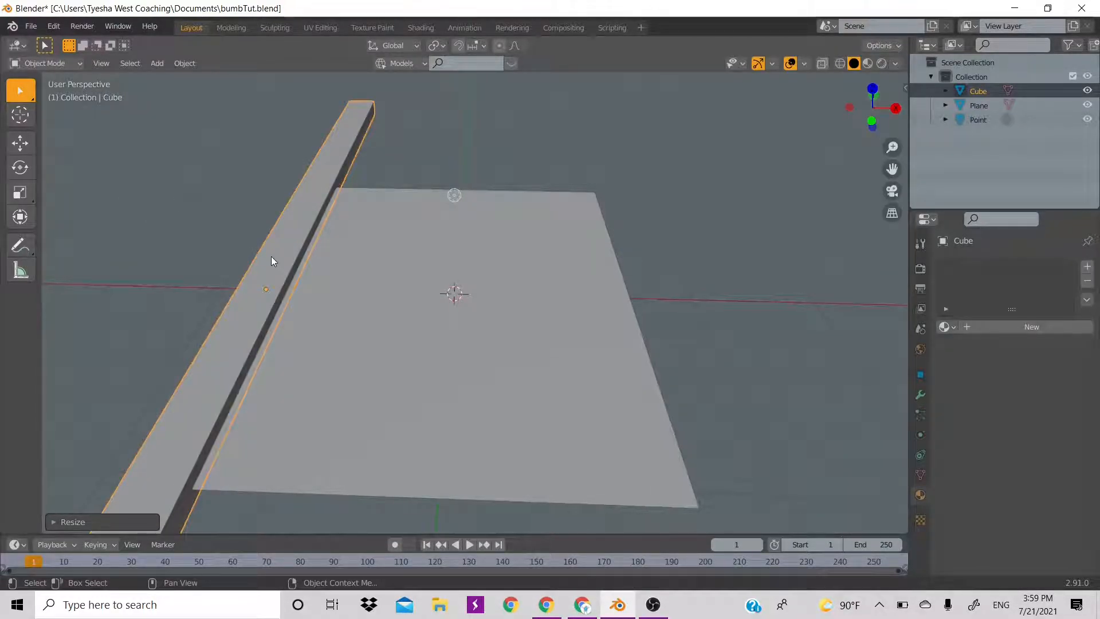
pyautogui.click(421, 308)
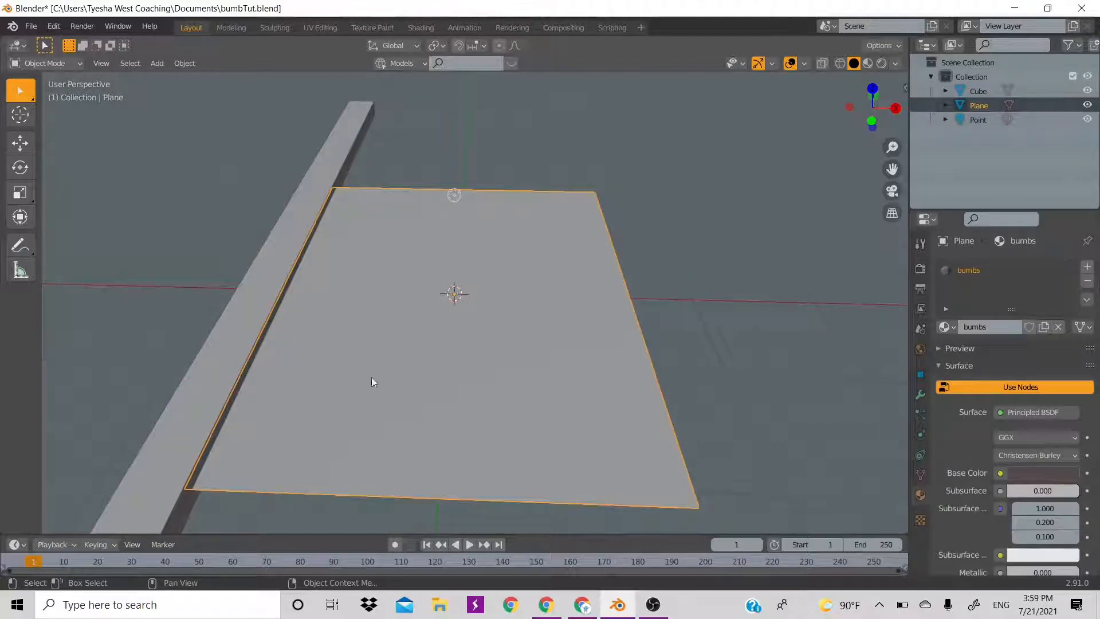
pyautogui.click(259, 324)
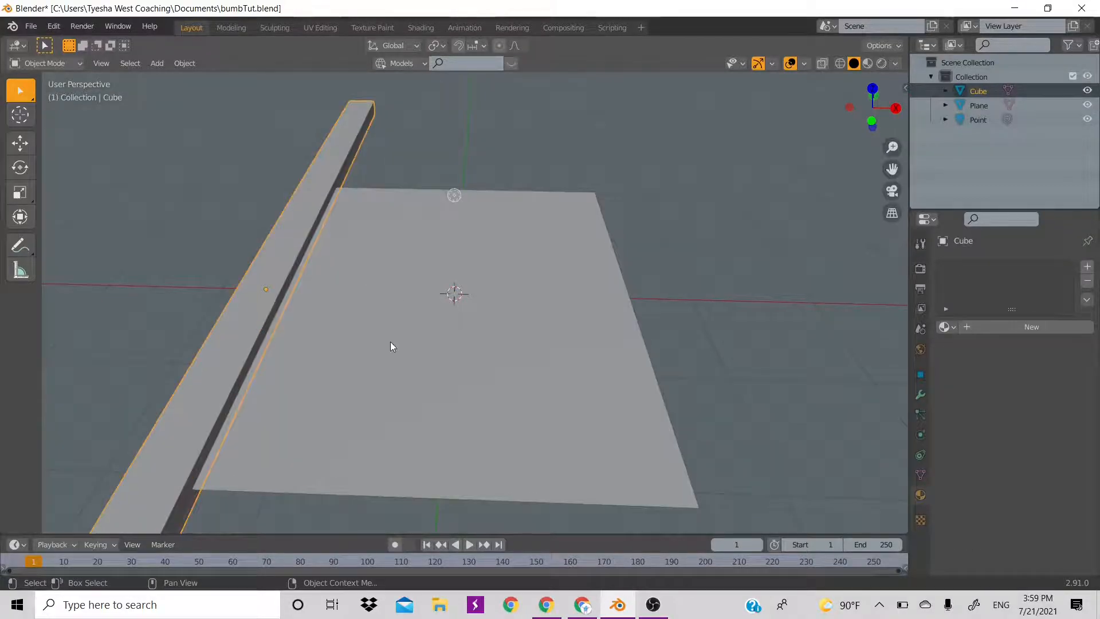
pyautogui.hotkey('ctrl', 'z')
pyautogui.hotkey('ctrl', 'z')
pyautogui.hotkey('ctrl', 'z')
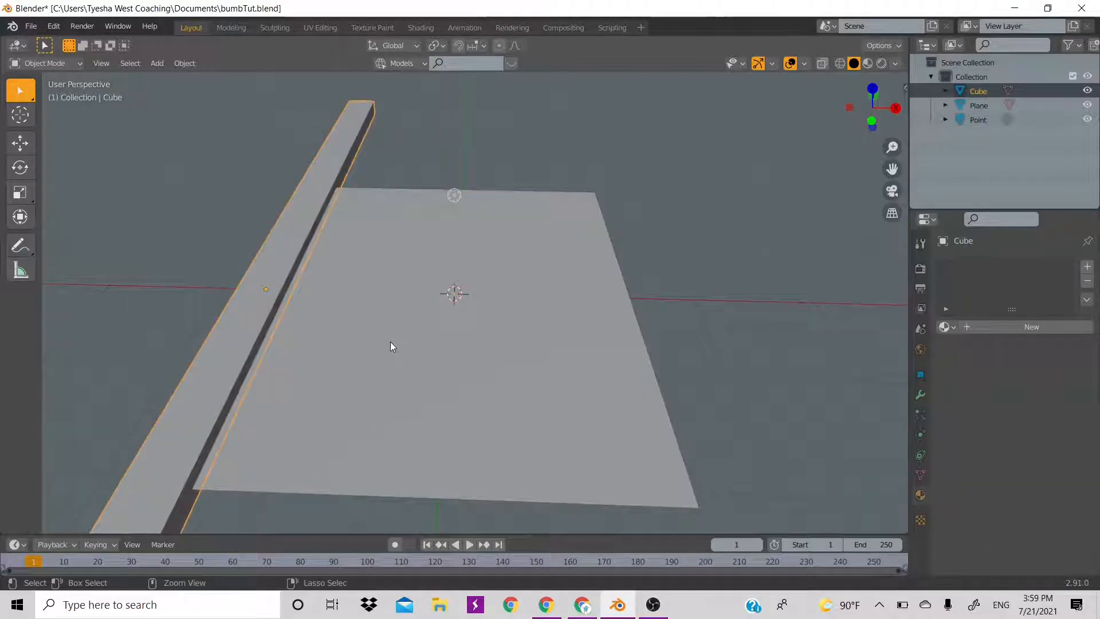
# Try scaling the lengthened cube by a factor of 3 along global Y, and undo it.
pyautogui.press('s')
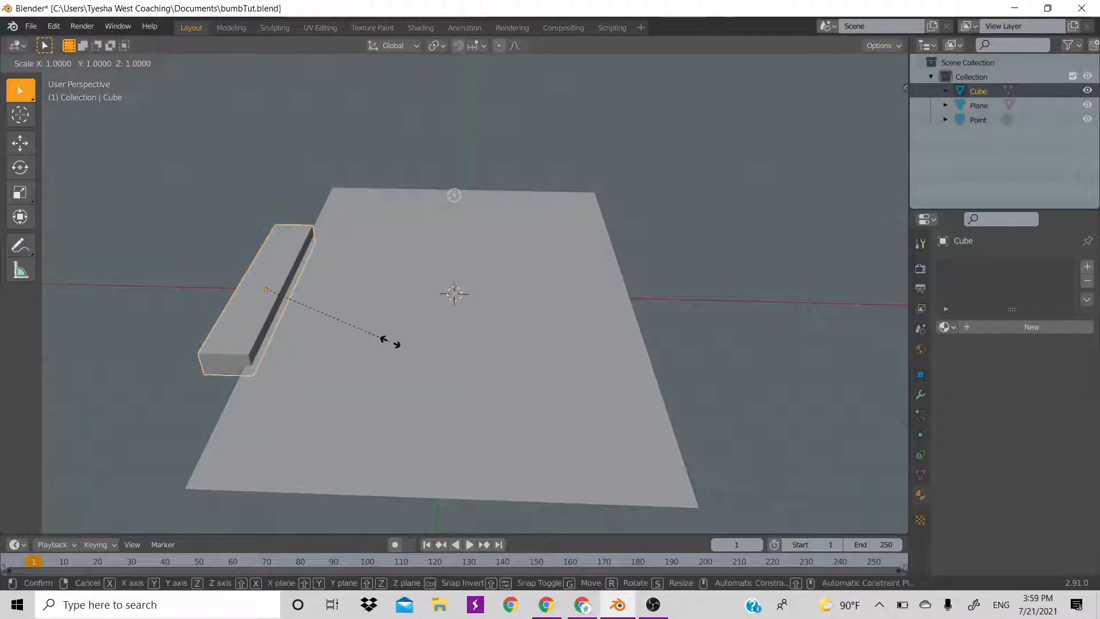
pyautogui.press('3')
pyautogui.press('y')
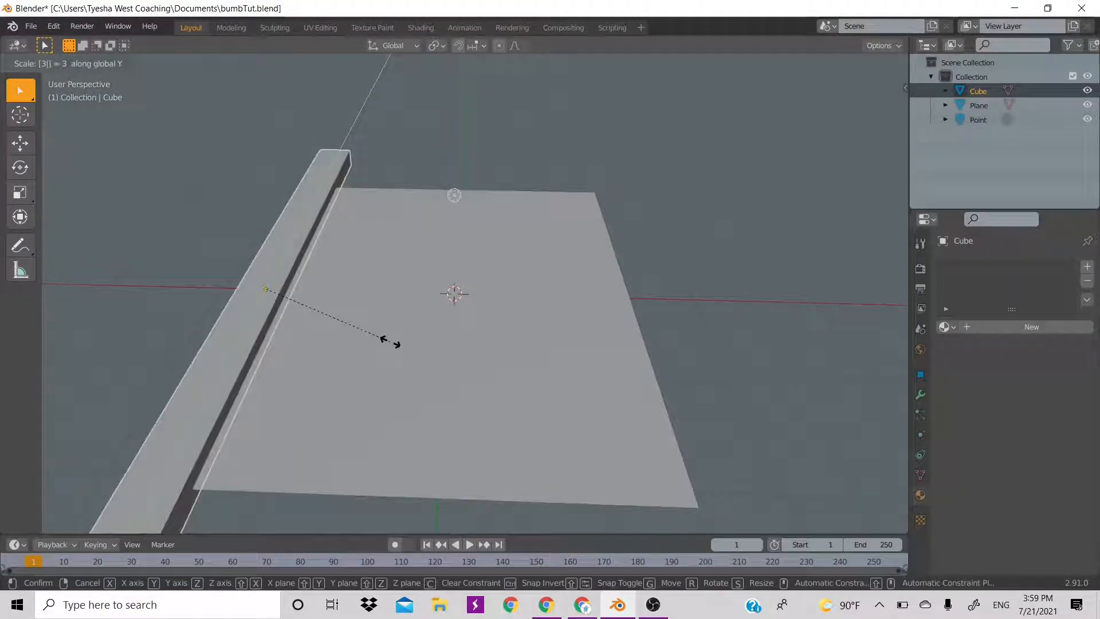
pyautogui.press('Return')
pyautogui.hotkey('ctrl', 'z')
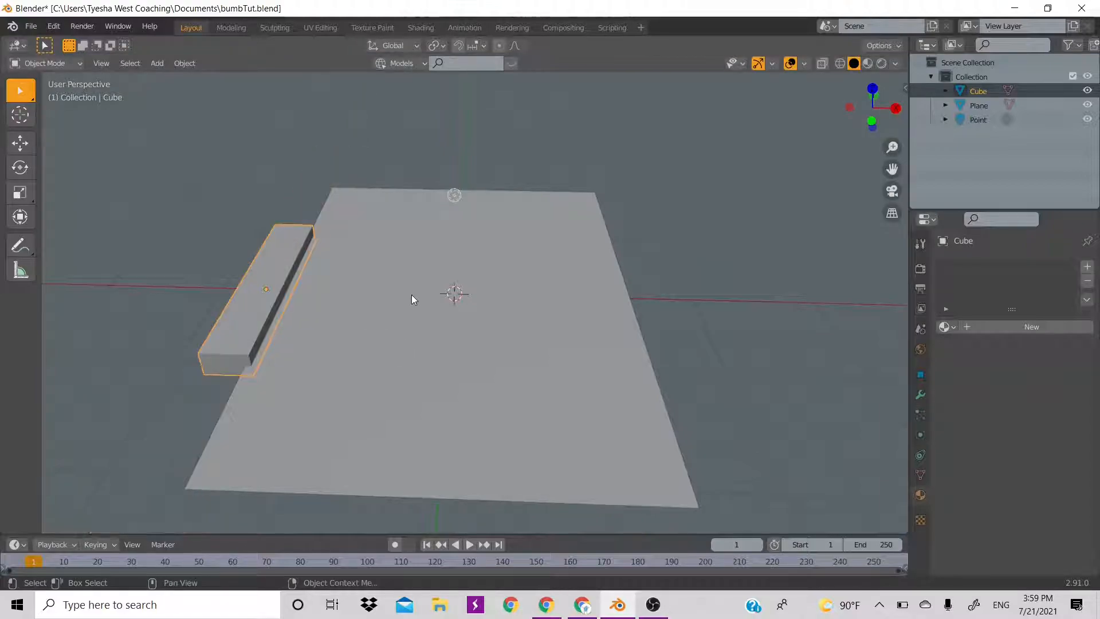
# Scale the lengthened cube about 2.1 times along global Y so it spans the plane's full side.
pyautogui.press('s')
pyautogui.press('y')
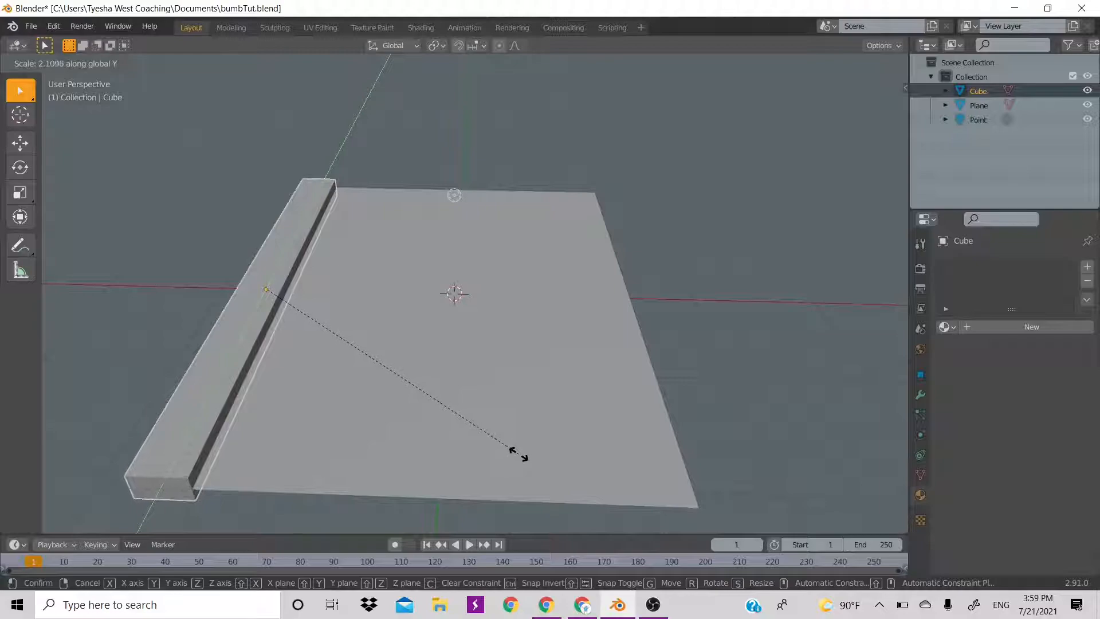
pyautogui.click(521, 456)
# Duplicate the long block and place the copy about 32.6 m along positive X, at the plane's opposite edge.
pyautogui.hotkey('shift', 'd')
pyautogui.press('x')
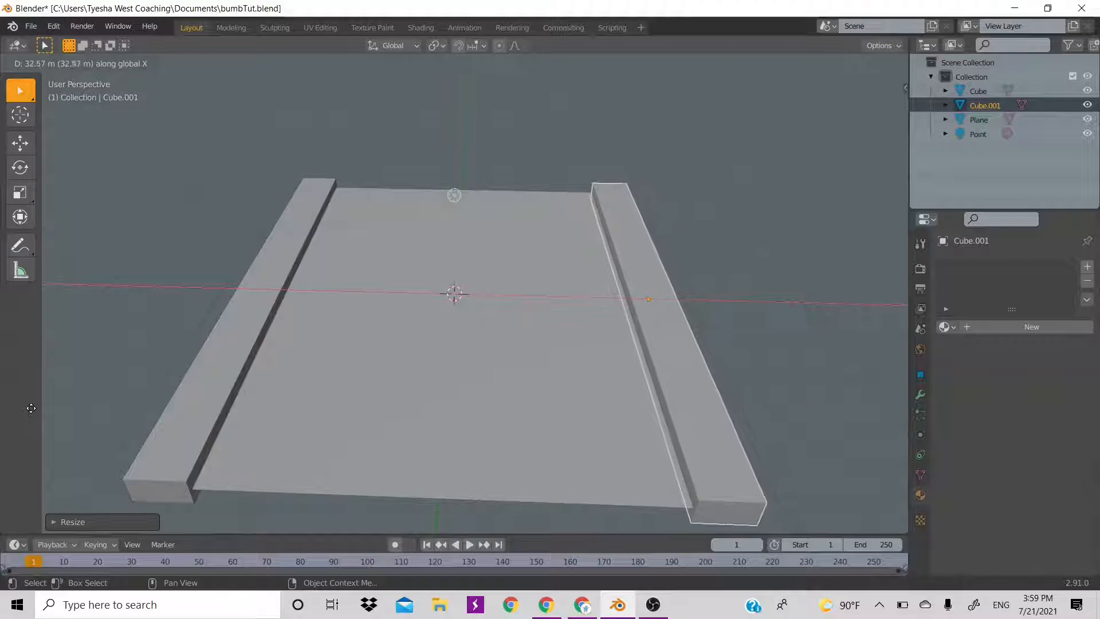
pyautogui.click(238, 188)
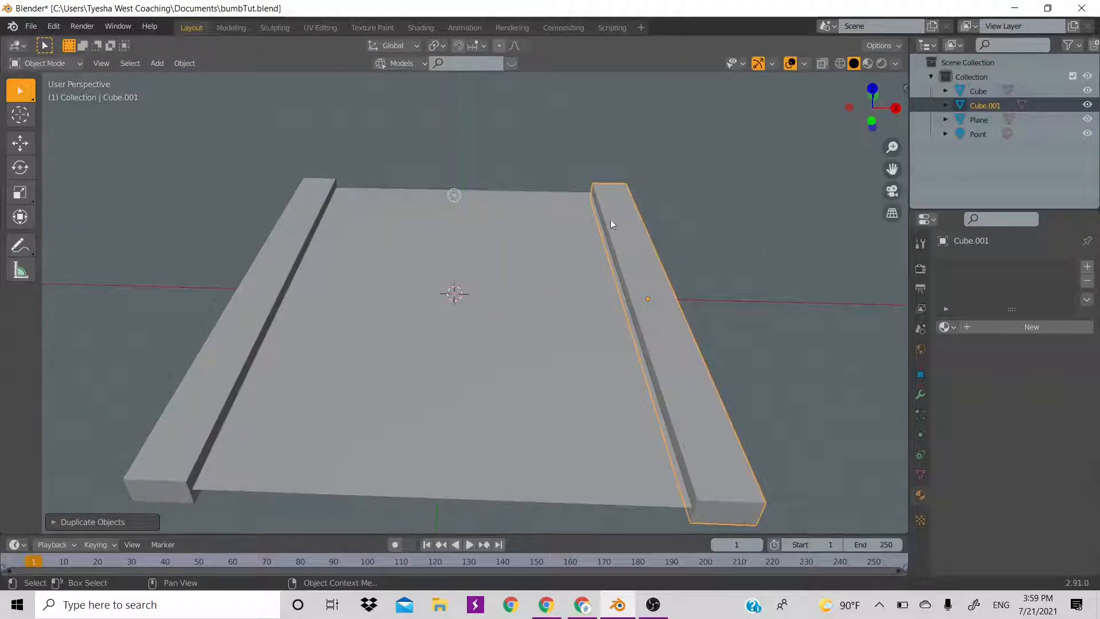
# Open the original long block at the plane's negative X edge in Edit Mode with edge selection.
pyautogui.click(265, 315)
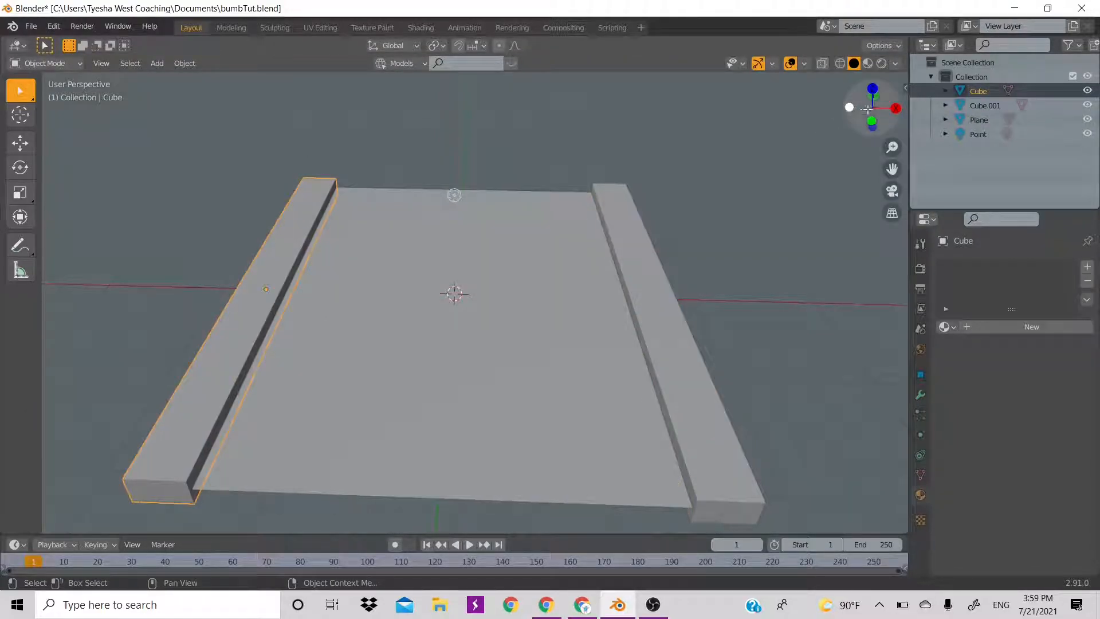
pyautogui.moveTo(874, 106); pyautogui.dragTo(853, 114)
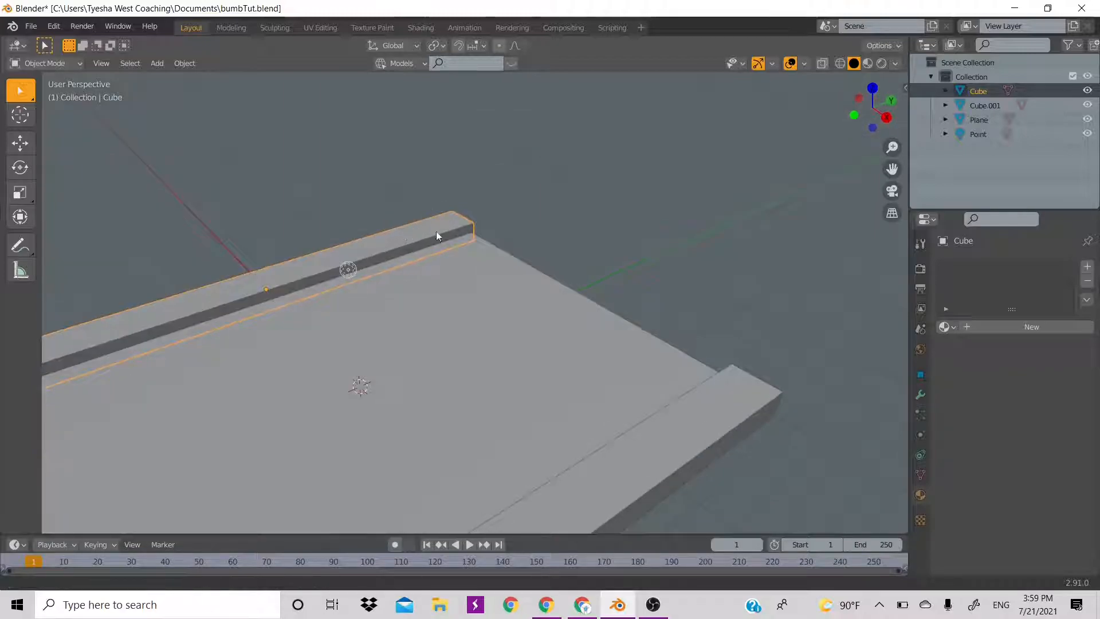
pyautogui.keyDown('shift'); pyautogui.moveTo(435, 232); pyautogui.dragTo(670, 196, button='middle'); pyautogui.keyUp('shift')
pyautogui.press('Tab')
pyautogui.scroll(3, 317, 280)
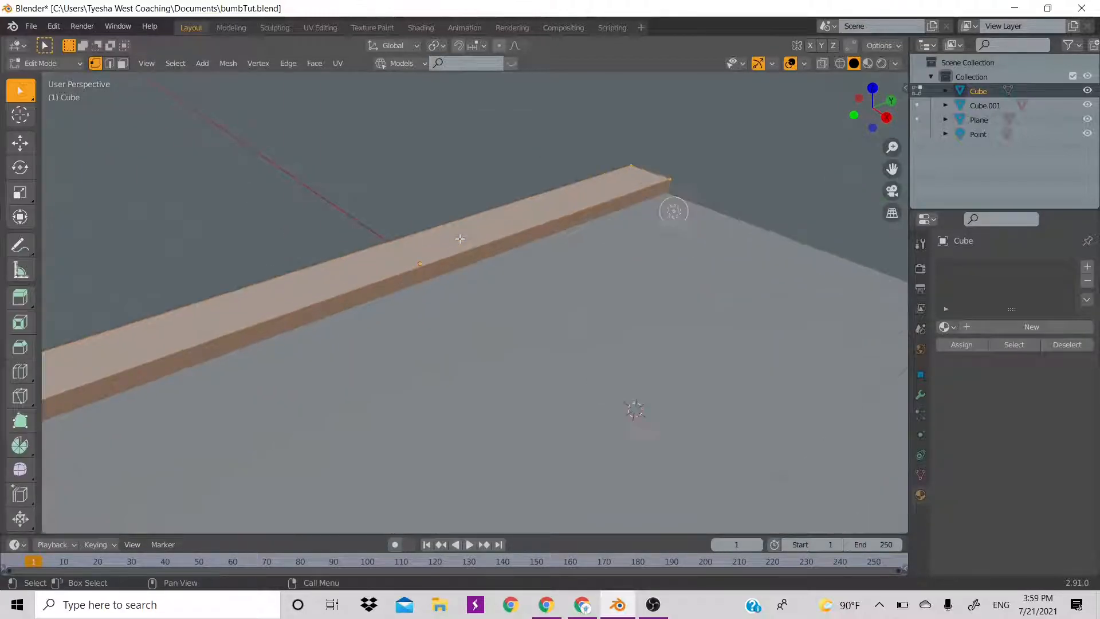
pyautogui.click(108, 63)
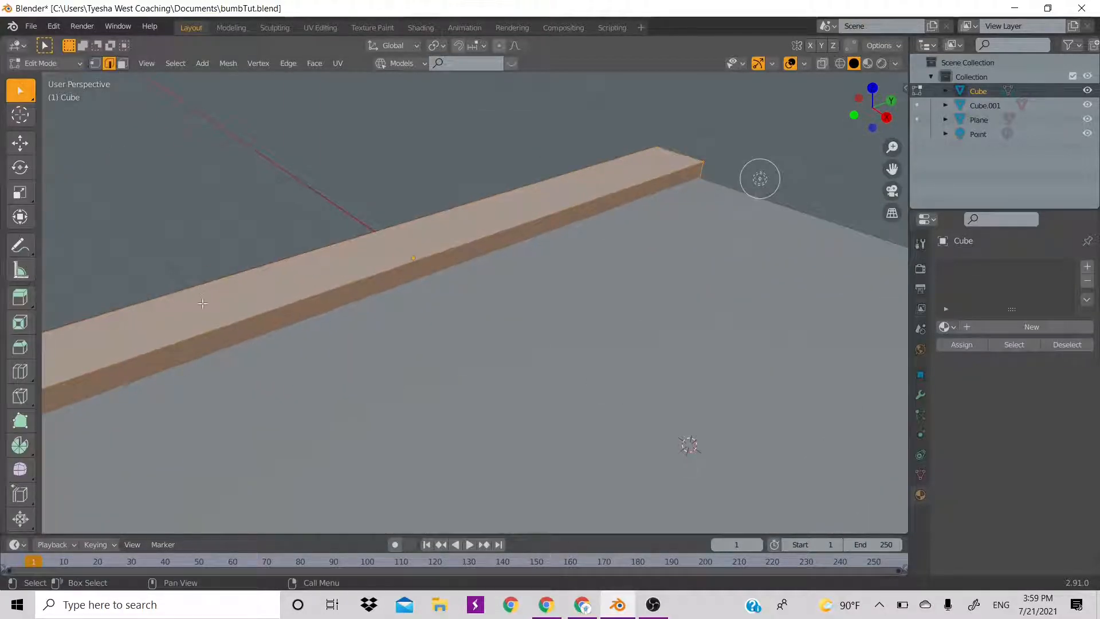
# Bevel the block's long inner top edge to a width of about 0.3 m with multiple segments and return to Object Mode.
pyautogui.click(179, 203)
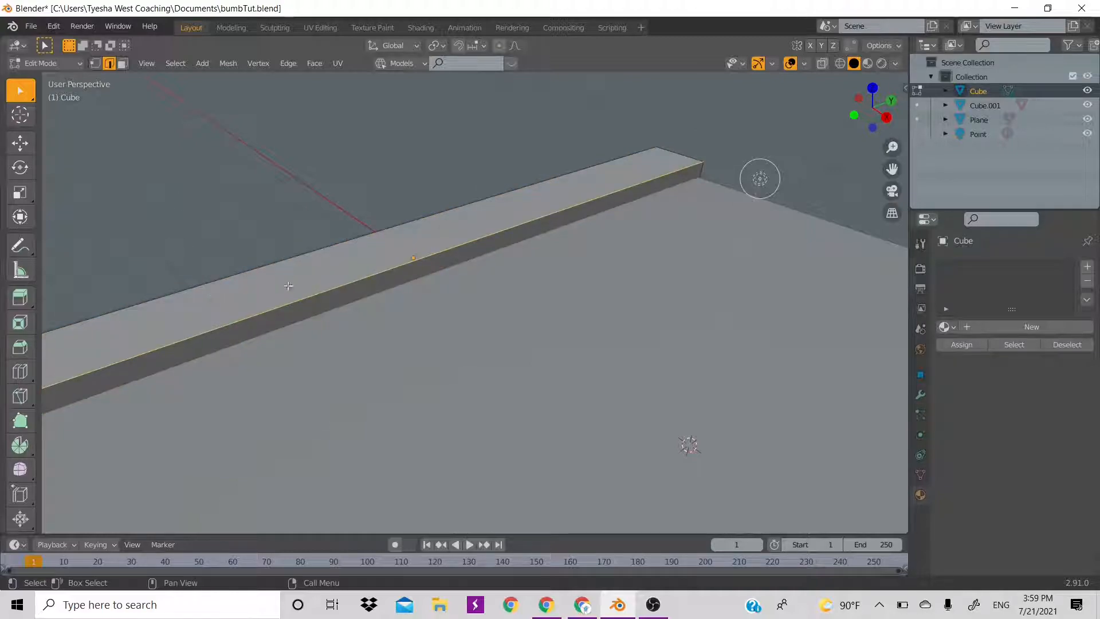
pyautogui.hotkey('ctrl', 'b')
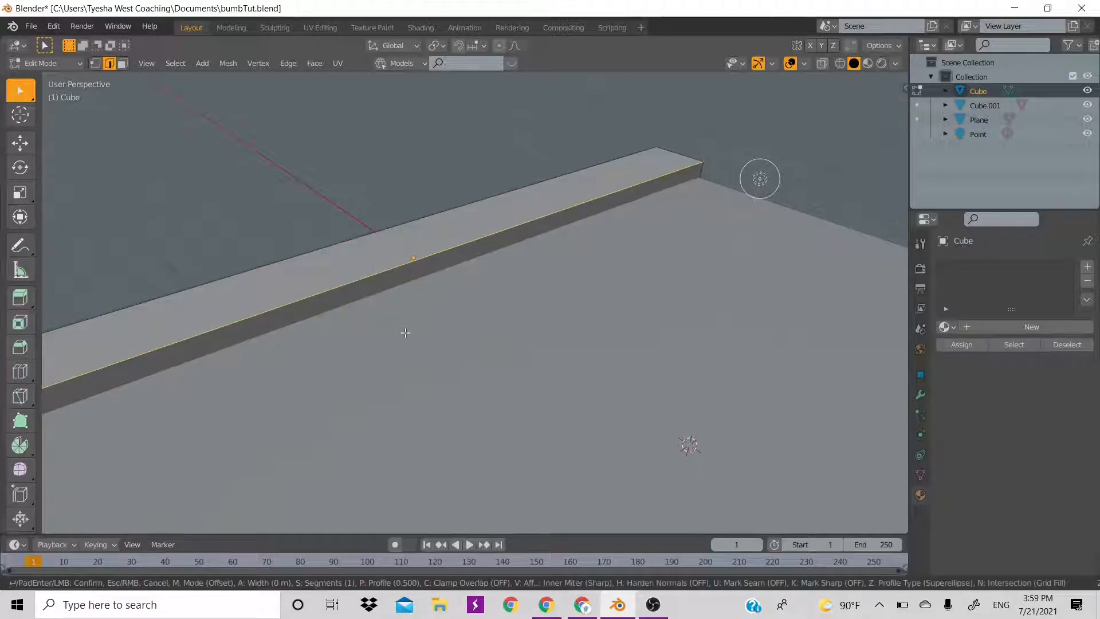
pyautogui.scroll(1, 430, 401)
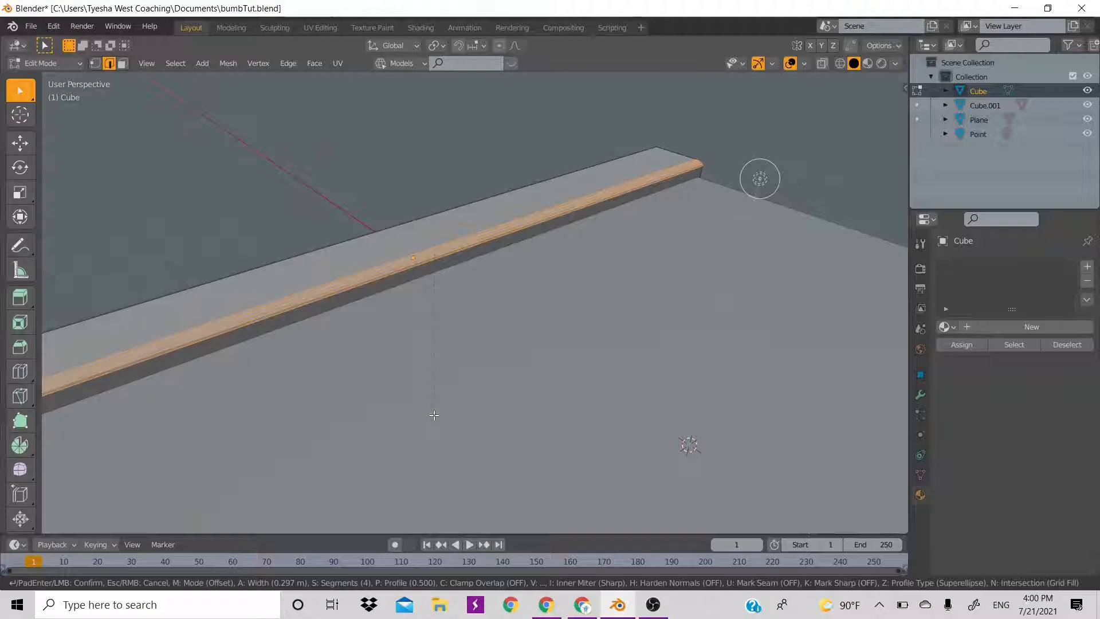
pyautogui.scroll(-1, 434, 415)
pyautogui.scroll(-1, 434, 415)
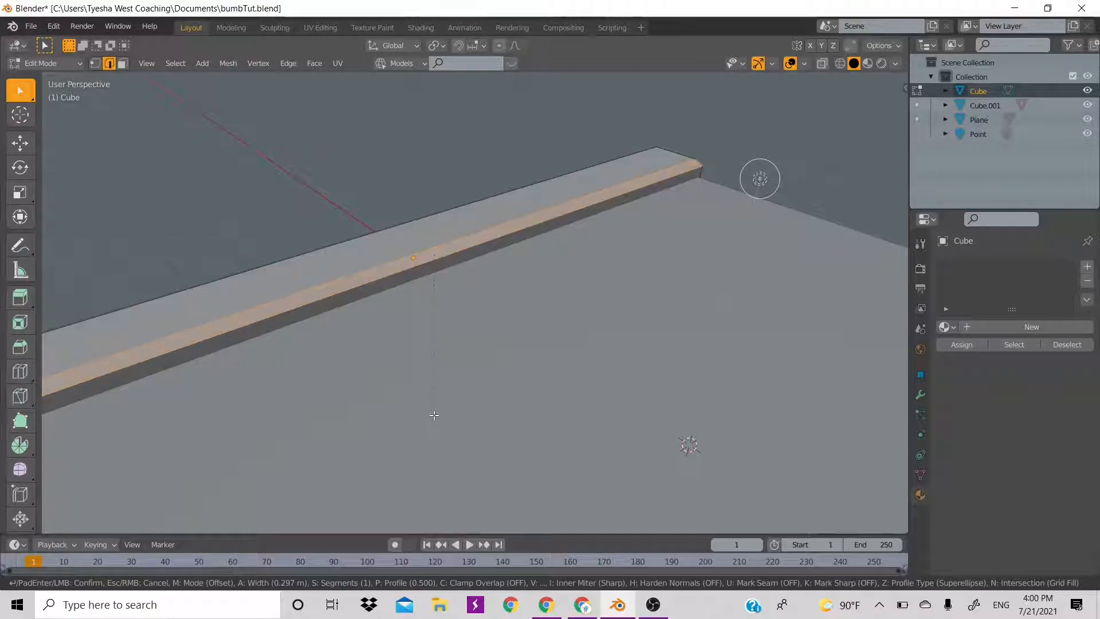
pyautogui.scroll(1, 434, 415)
pyautogui.click(434, 415)
pyautogui.scroll(-5, 435, 415)
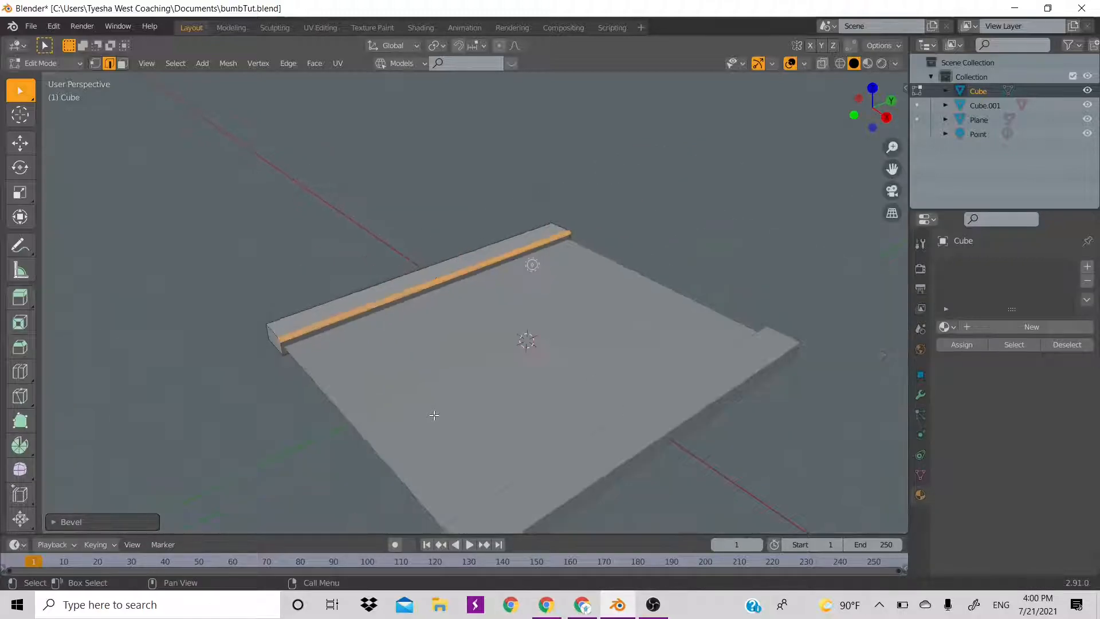
pyautogui.scroll(3, 434, 415)
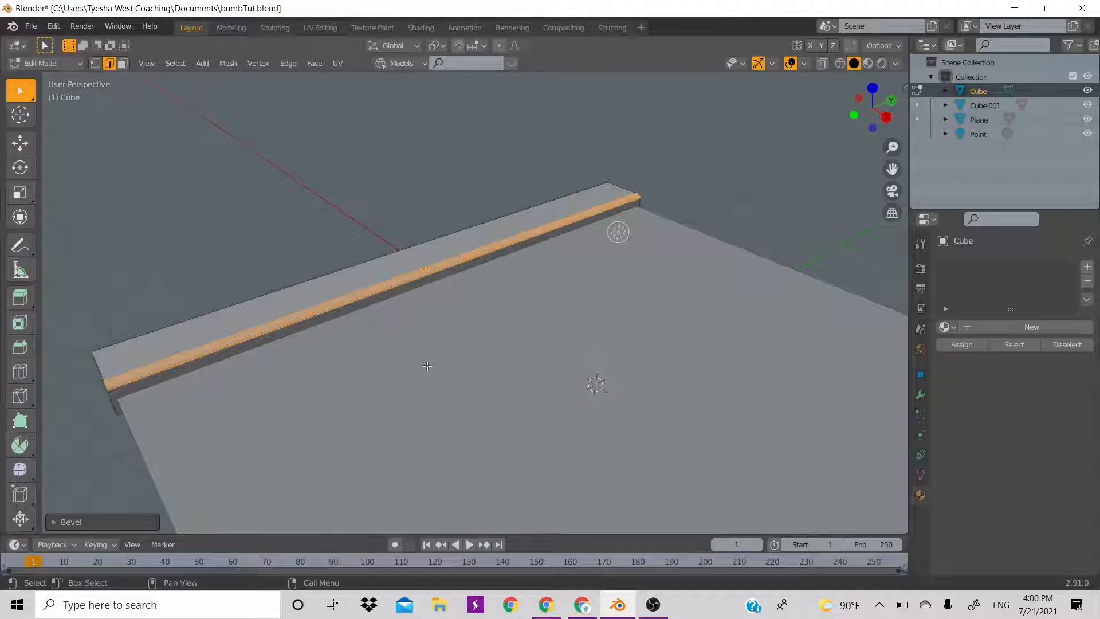
pyautogui.click(448, 181)
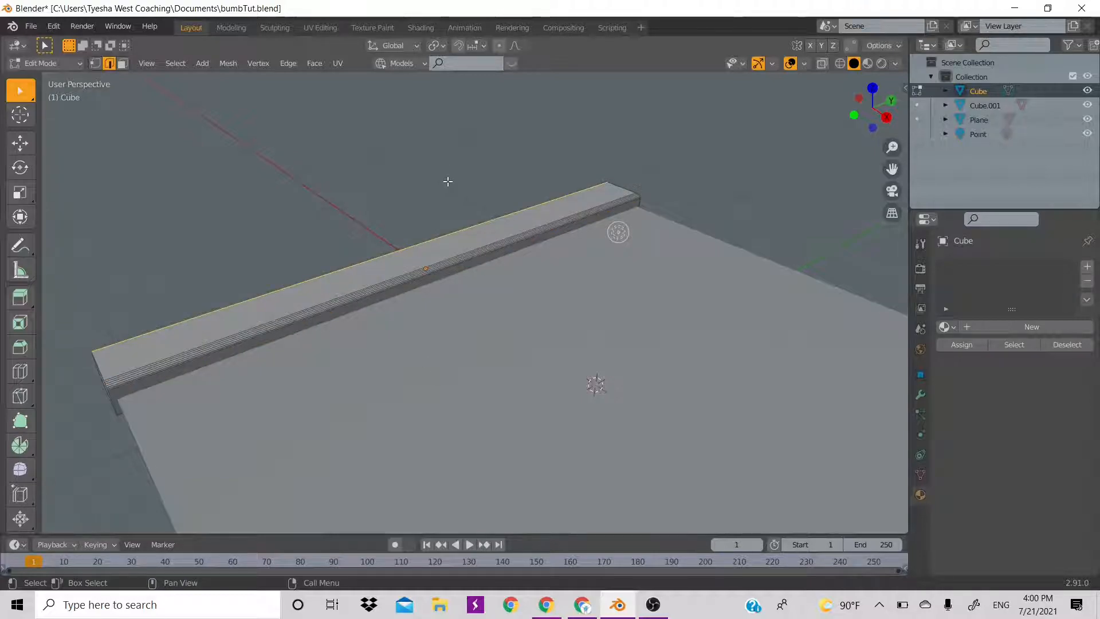
pyautogui.press('Tab')
# Delete the unbeveled block copy at the plane's positive X edge.
pyautogui.scroll(-3, 448, 181)
pyautogui.scroll(-2, 448, 181)
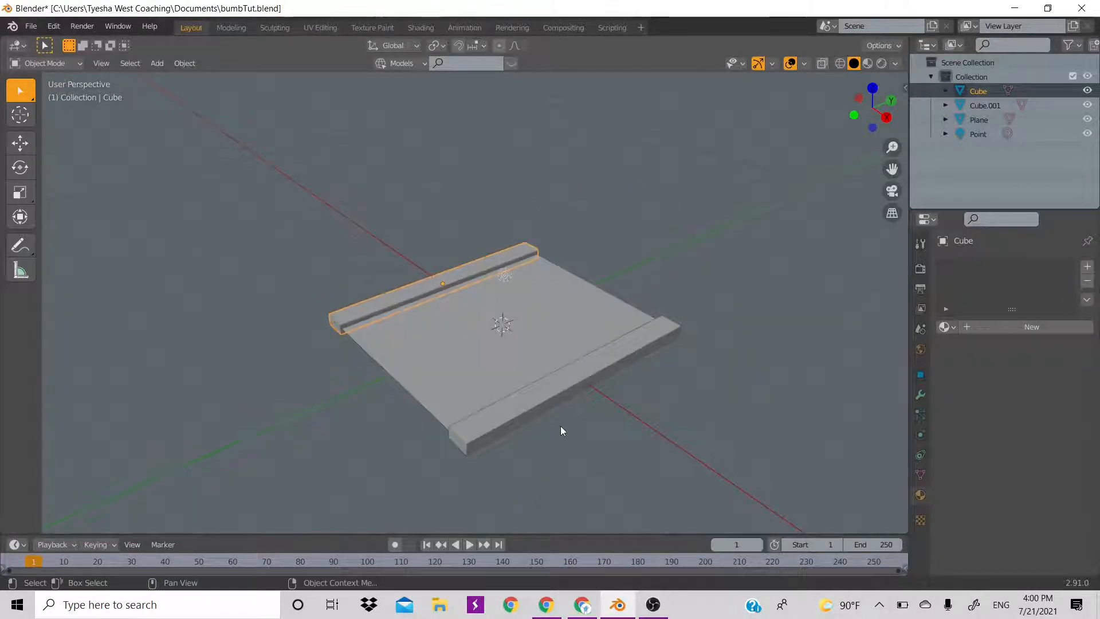
pyautogui.click(553, 391)
pyautogui.press('Delete')
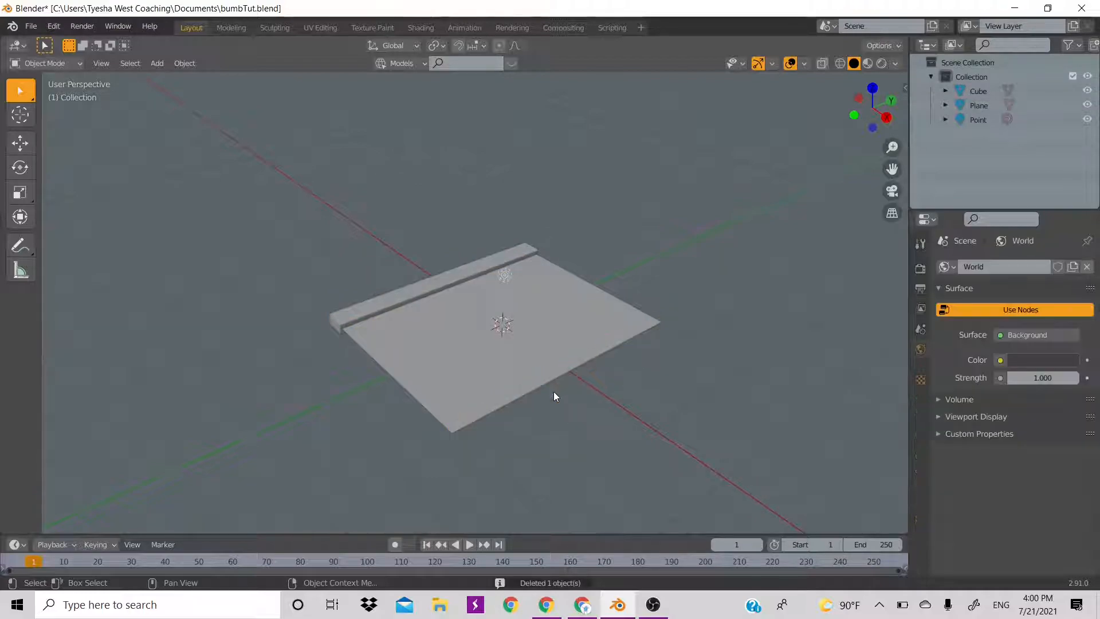
# Duplicate the beveled block and place the copy about 31.7 m along positive X, at the plane's opposite edge.
pyautogui.click(376, 308)
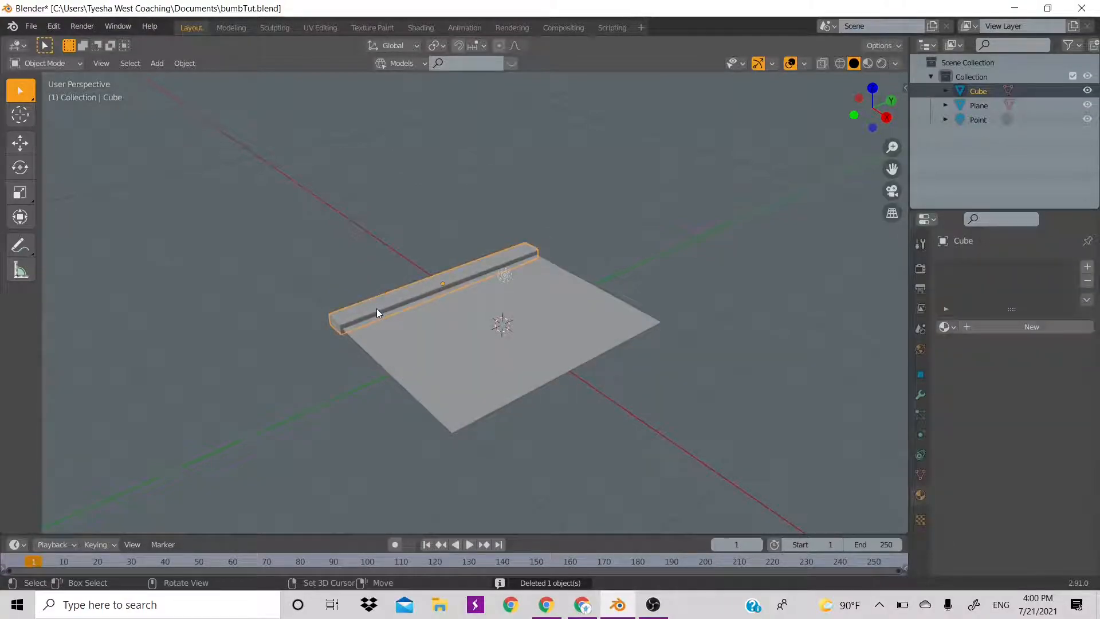
pyautogui.hotkey('shift', 'd')
pyautogui.press('x')
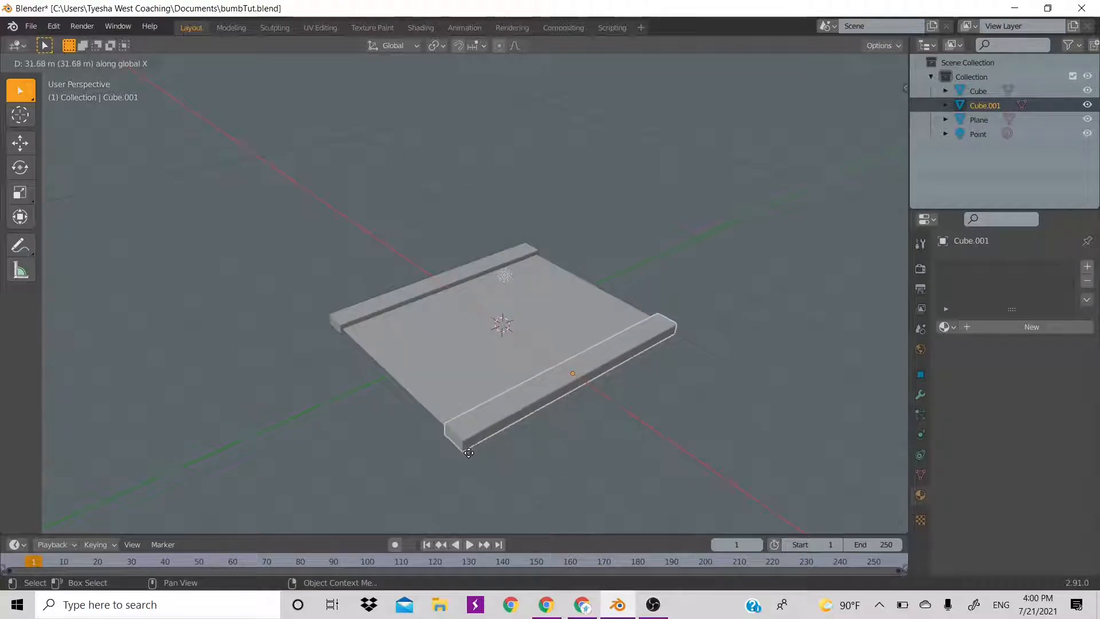
pyautogui.click(468, 457)
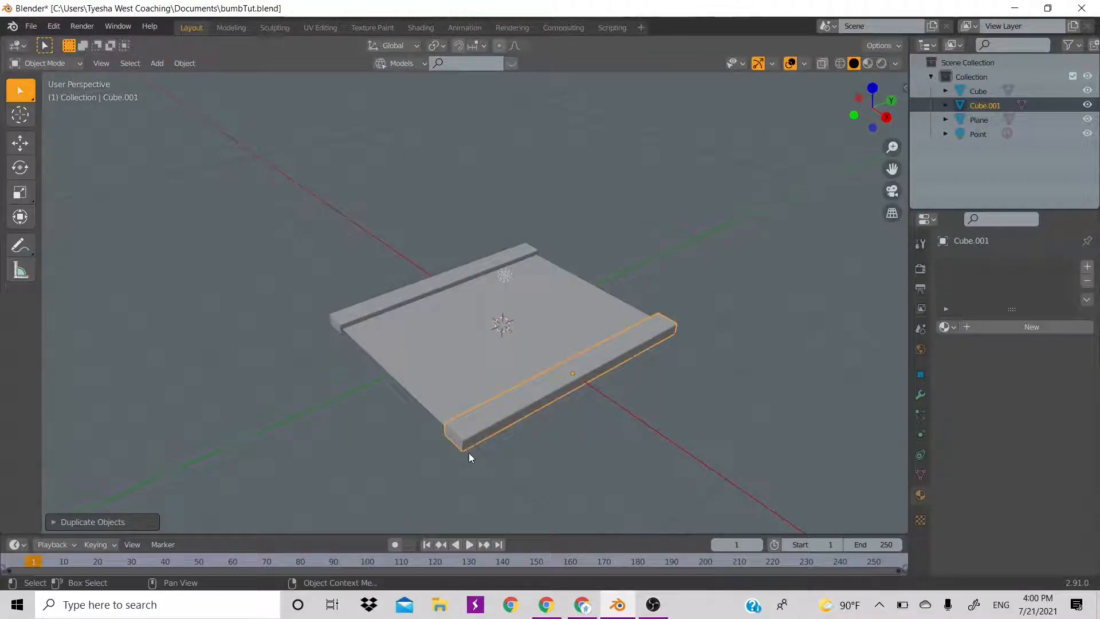
pyautogui.write('sx2')
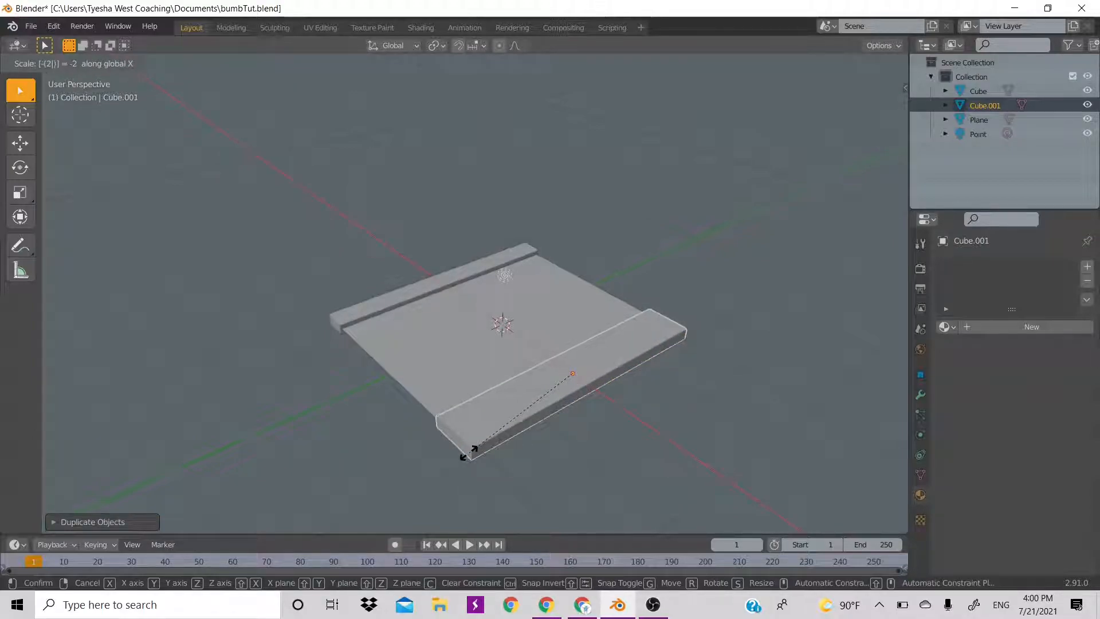
pyautogui.press('BackSpace')
pyautogui.press('BackSpace')
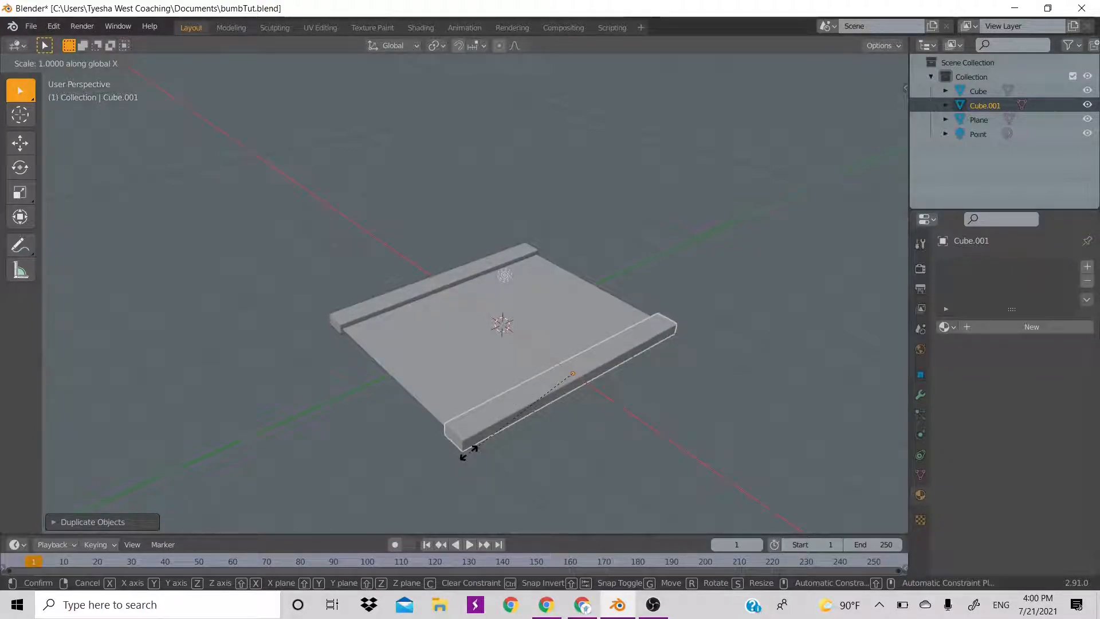
pyautogui.write('1')
pyautogui.press('BackSpace')
pyautogui.click(491, 453)
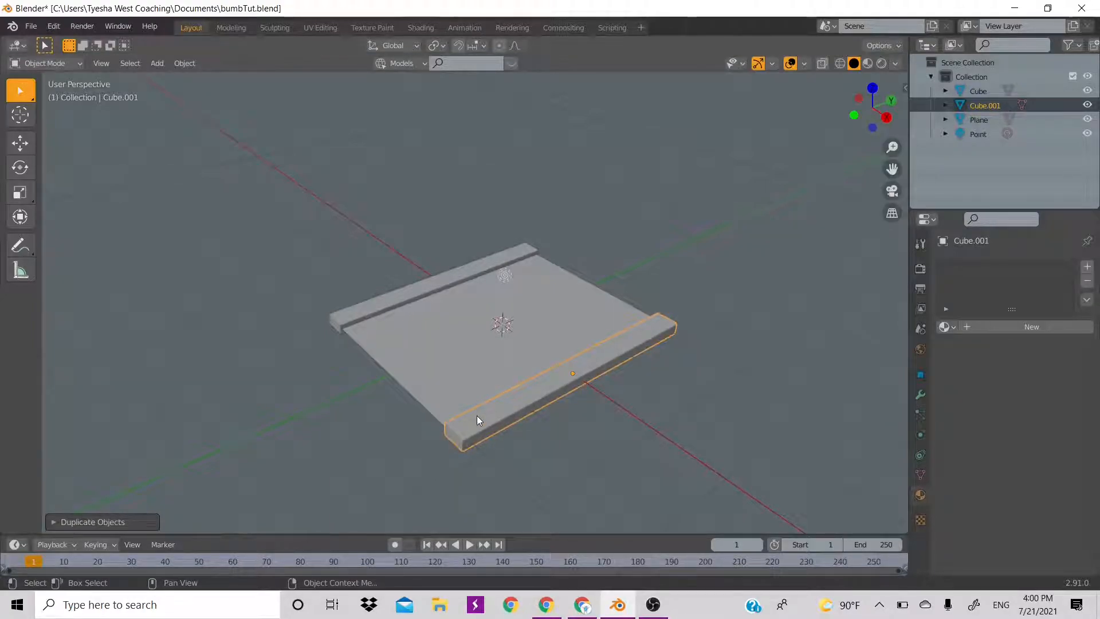
# Rotate the block copy 180° about global Z so its beveled edge faces the plane.
pyautogui.press('r')
pyautogui.press('z')
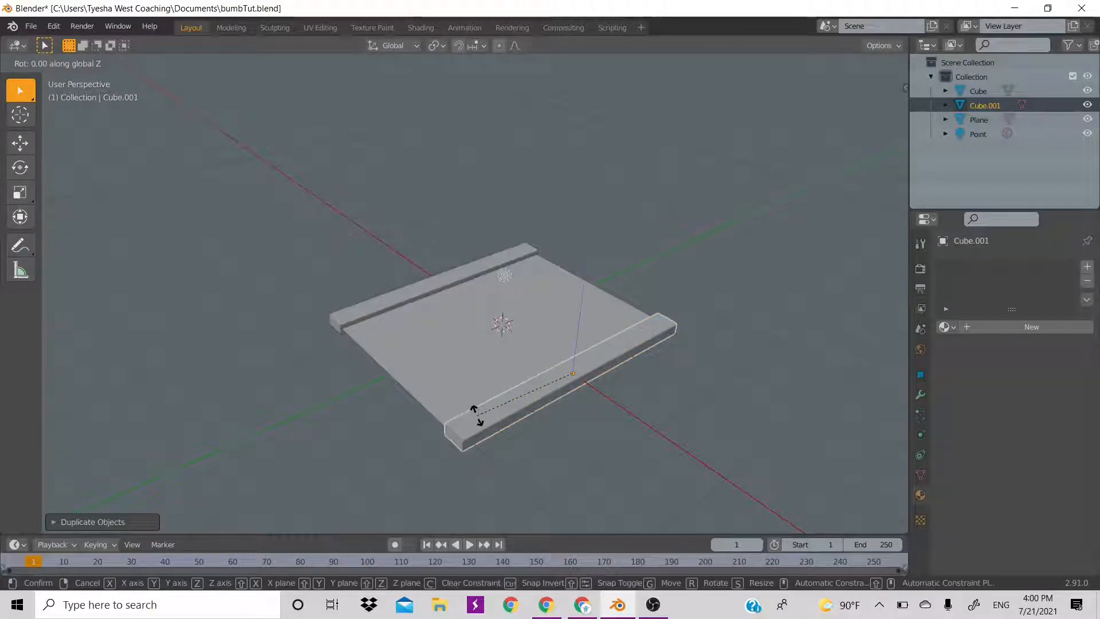
pyautogui.write('180')
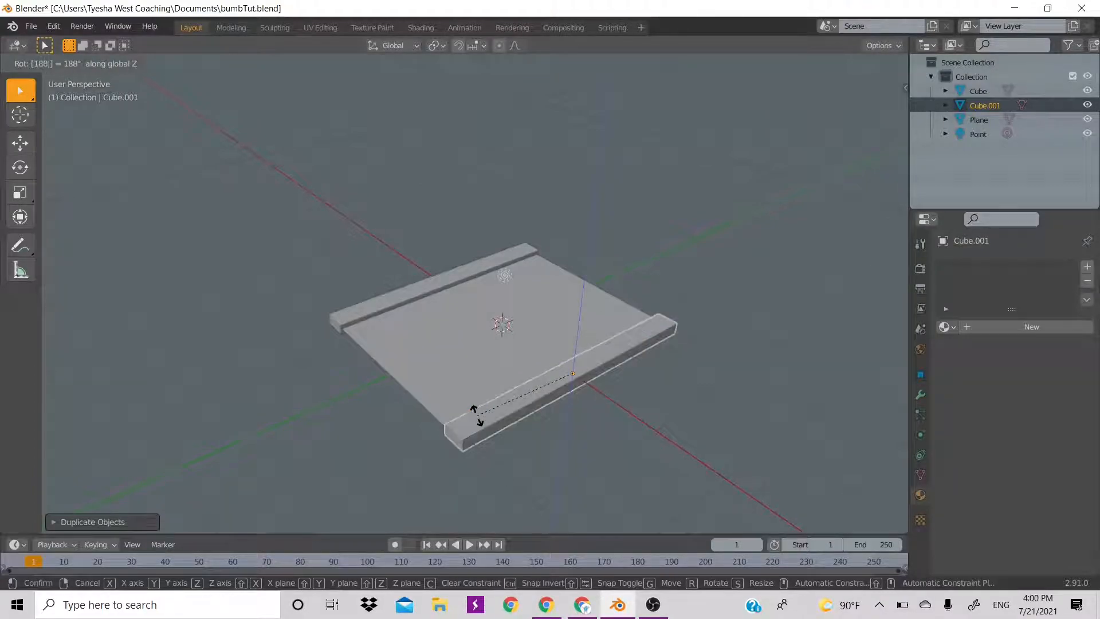
pyautogui.press('Return')
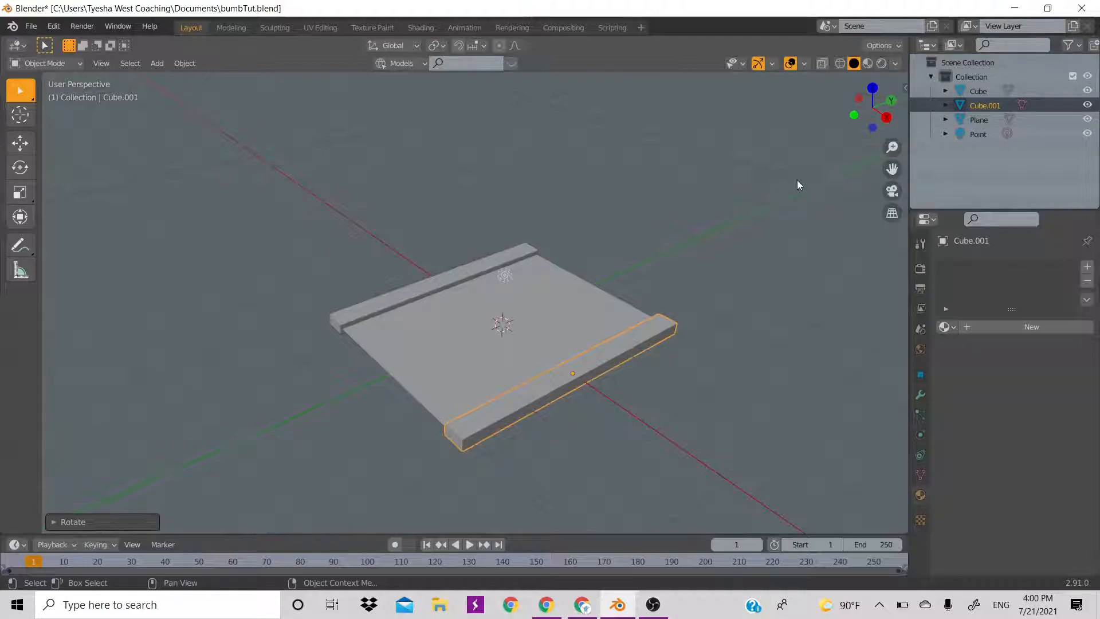
pyautogui.moveTo(870, 110); pyautogui.dragTo(743, 236)
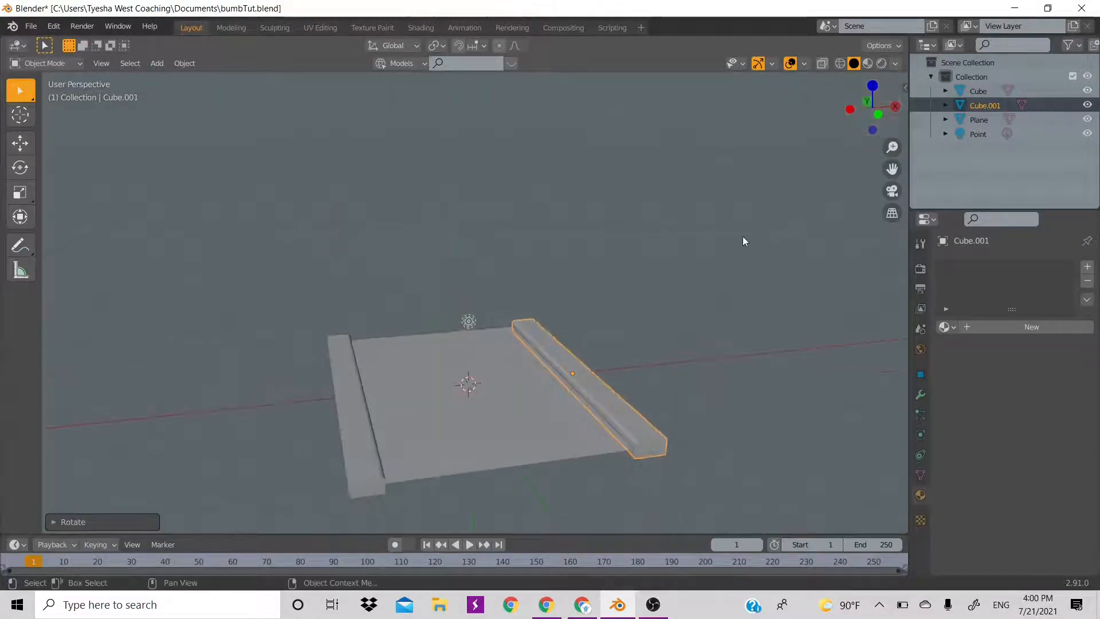
pyautogui.click(562, 291)
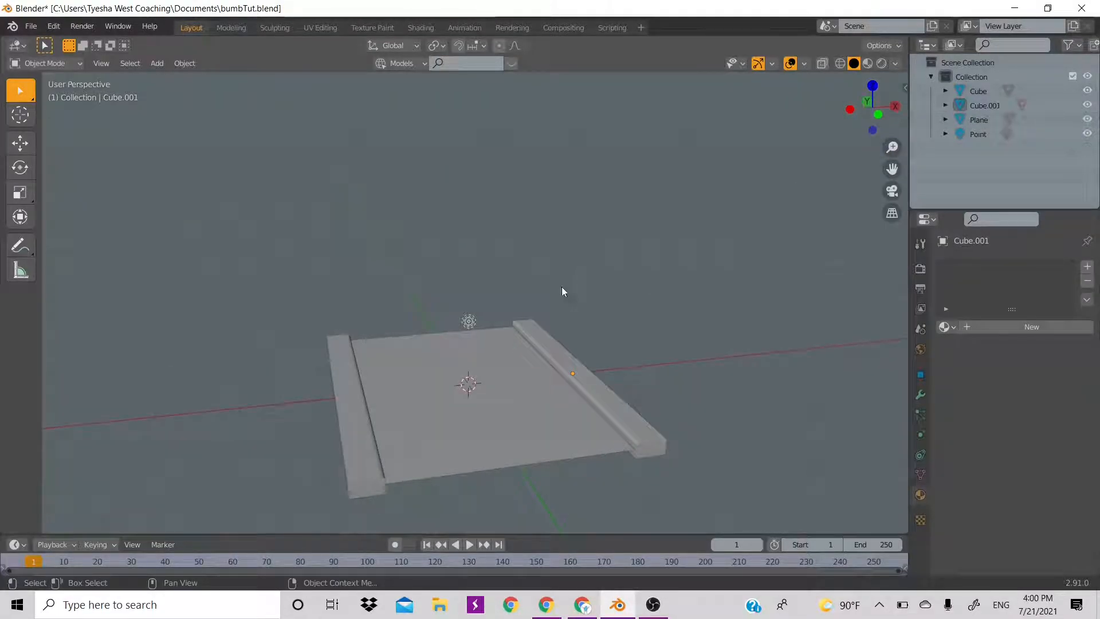
# Select both side blocks and raise them slightly along global Z.
pyautogui.click(558, 362)
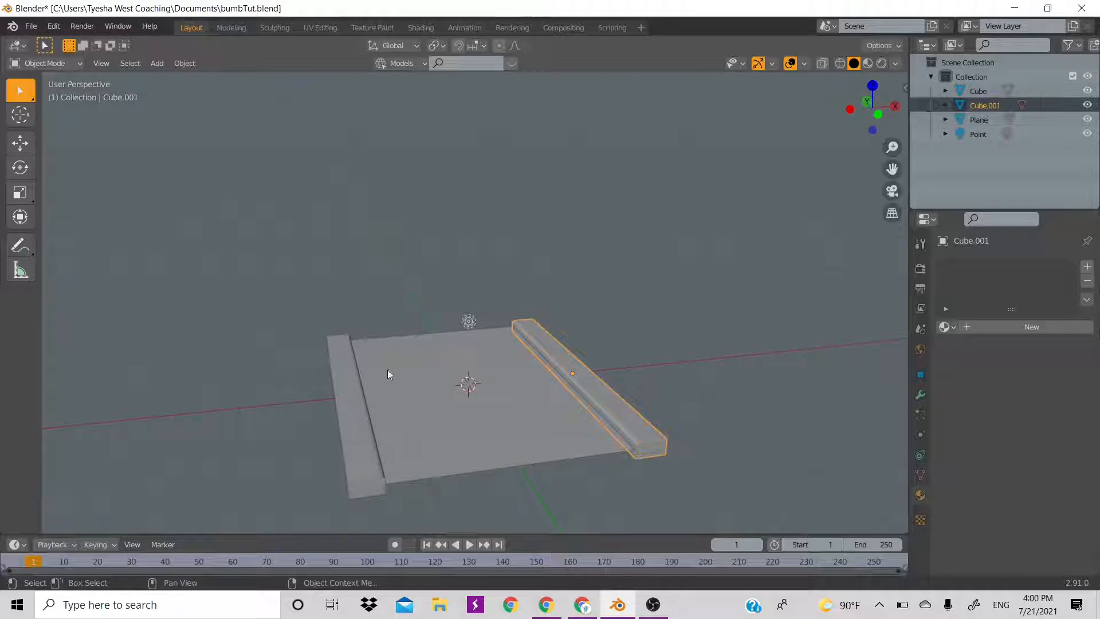
pyautogui.keyDown('shift'); pyautogui.click(350, 370); pyautogui.keyUp('shift')
pyautogui.press('g')
pyautogui.press('z')
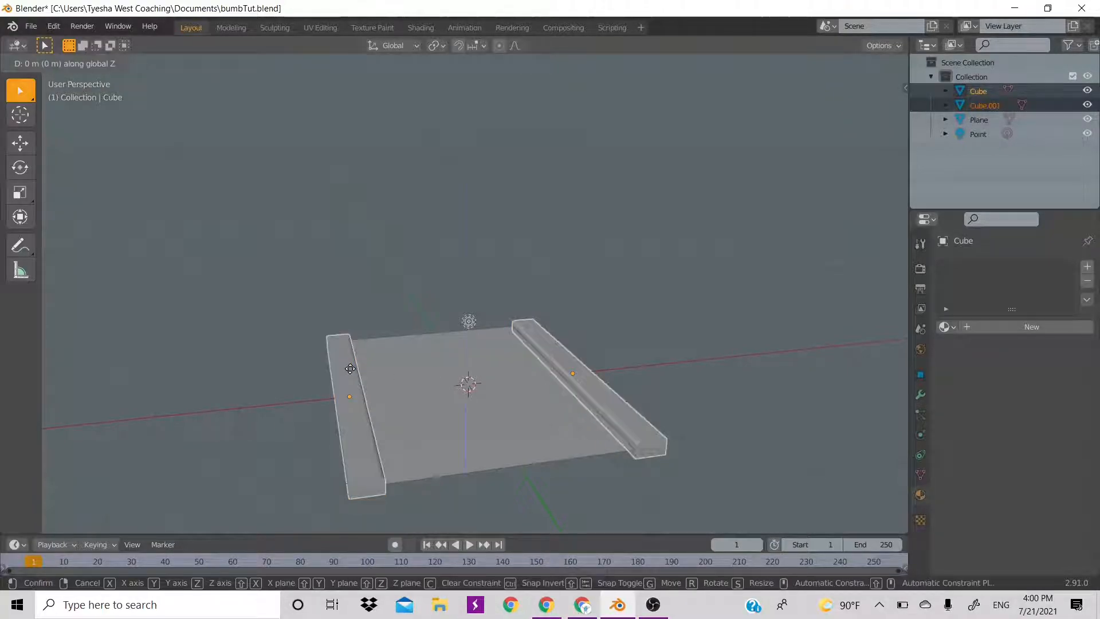
pyautogui.click(348, 364)
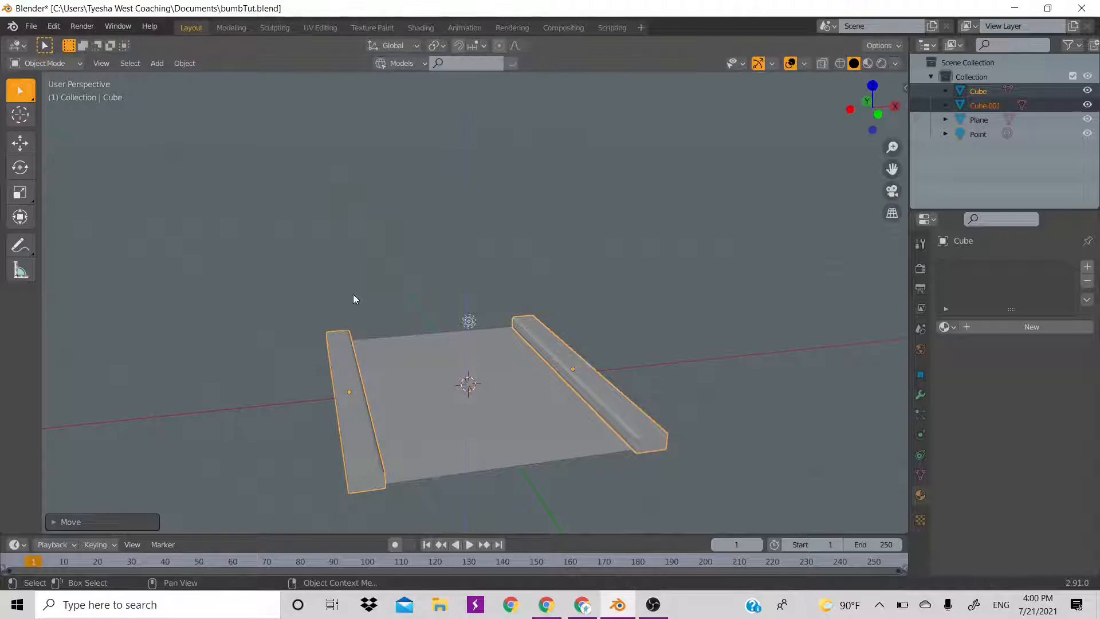
pyautogui.click(354, 293)
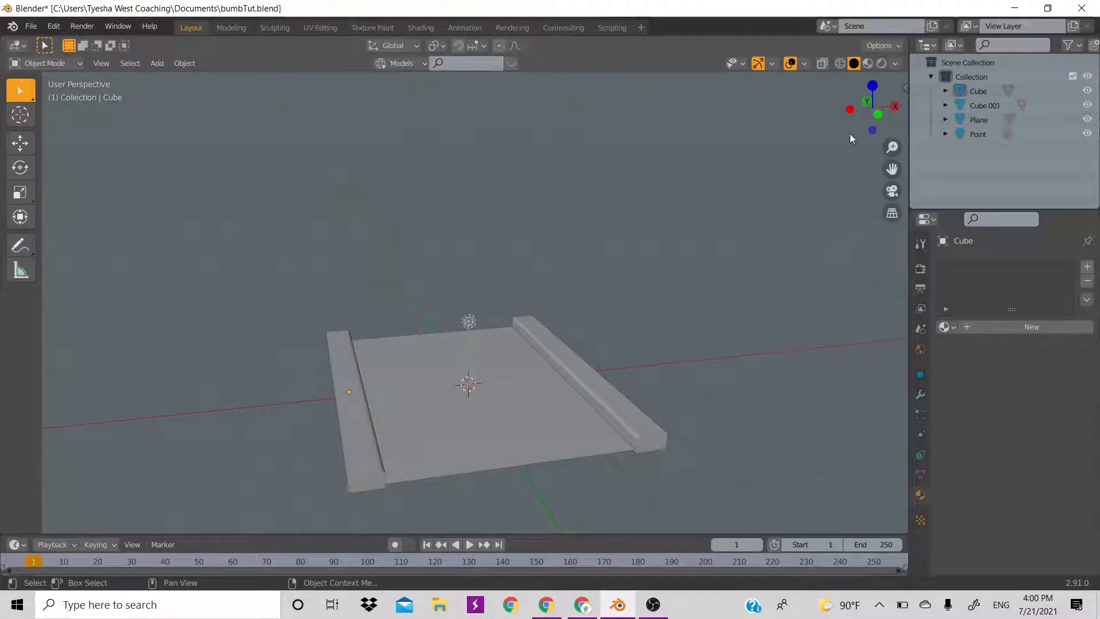
# Open both side blocks together in Edit Mode with face selection.
pyautogui.moveTo(870, 108)
pyautogui.mouseDown()
pyautogui.moveTo(830, 112)
pyautogui.moveTo(845, 143)
pyautogui.moveTo(908, 97)
pyautogui.moveTo(948, 112)
pyautogui.moveTo(864, 95)
pyautogui.mouseUp()
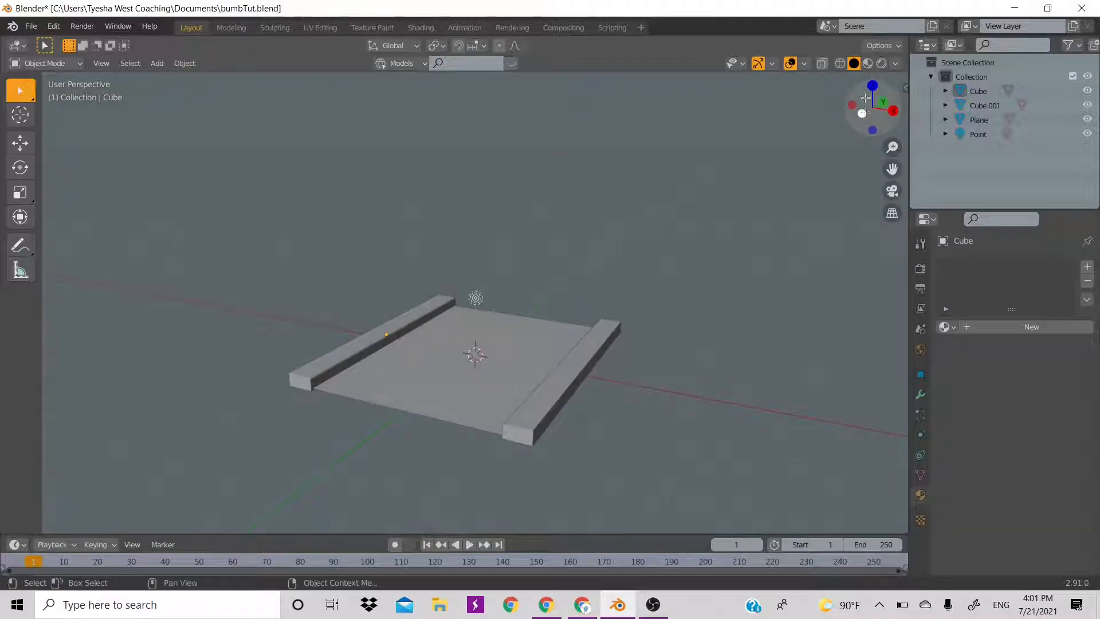
pyautogui.click(591, 358)
pyautogui.press('Tab')
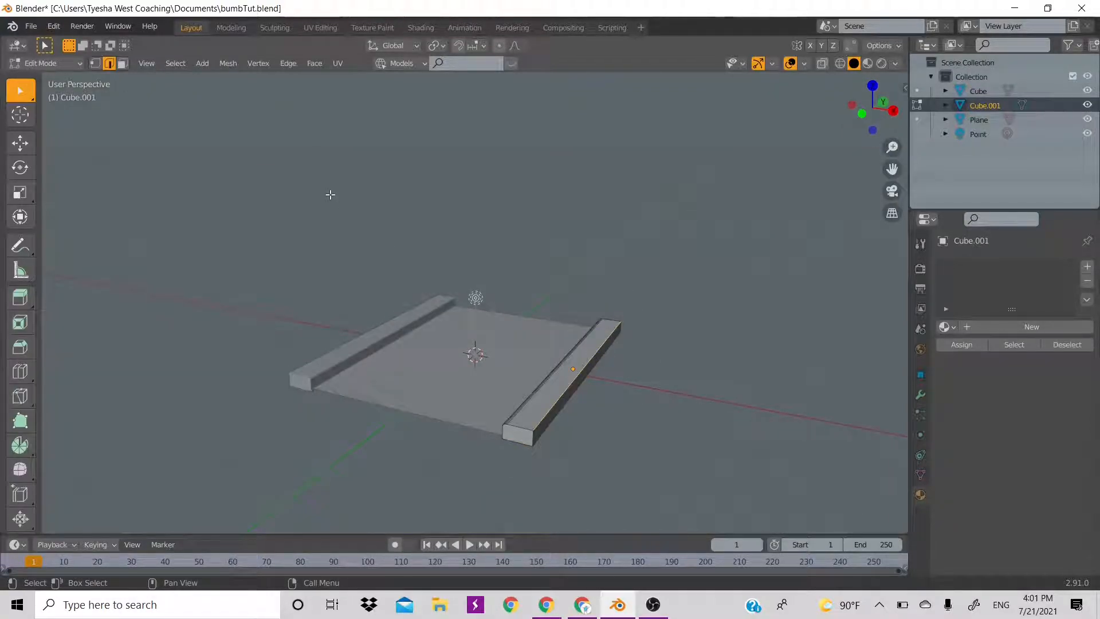
pyautogui.click(122, 64)
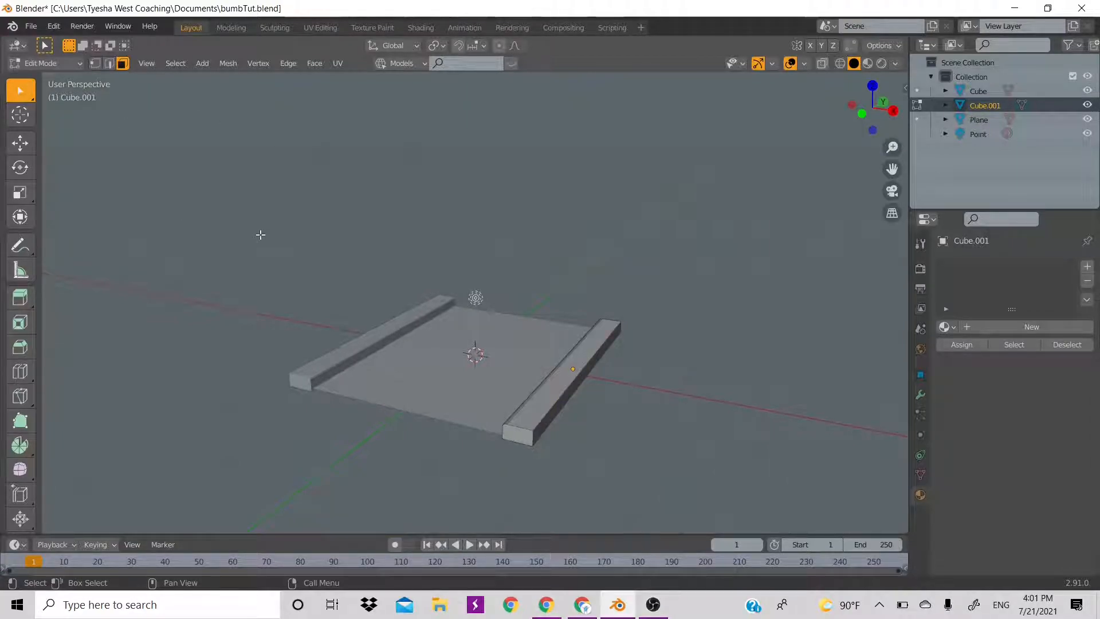
pyautogui.press('Tab')
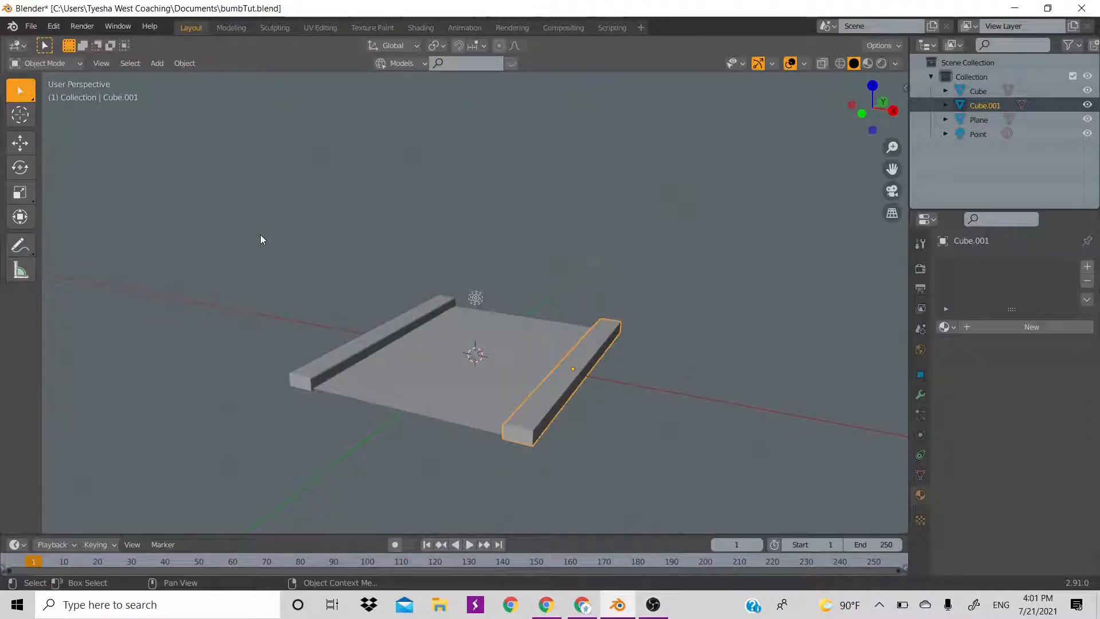
pyautogui.keyDown('shift'); pyautogui.click(300, 374); pyautogui.keyUp('shift')
pyautogui.press('Tab')
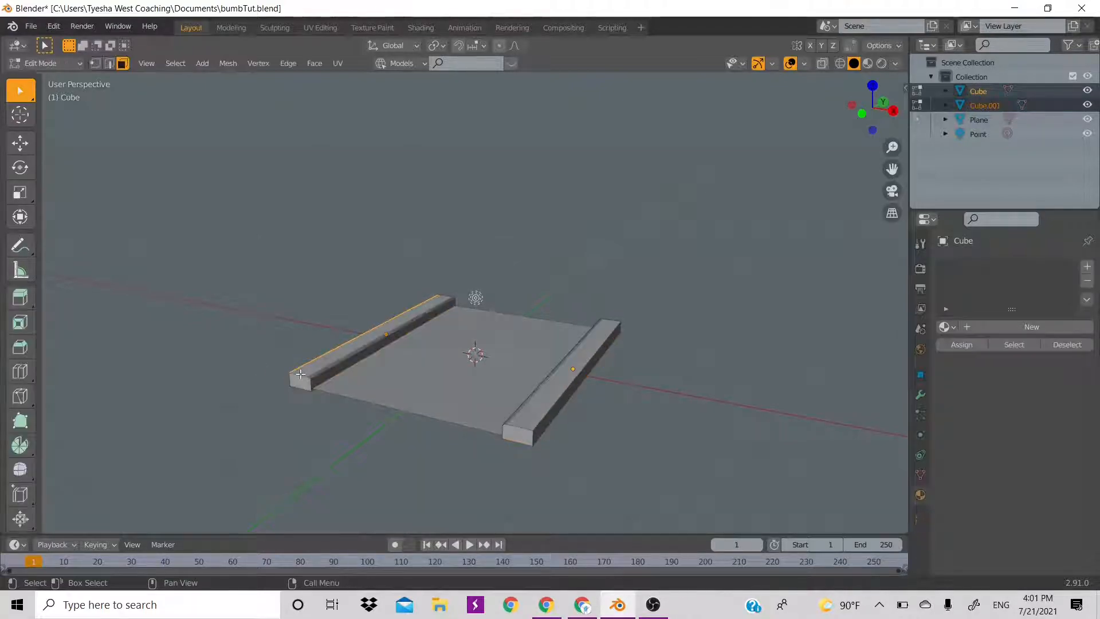
pyautogui.moveTo(882, 97); pyautogui.dragTo(756, 252)
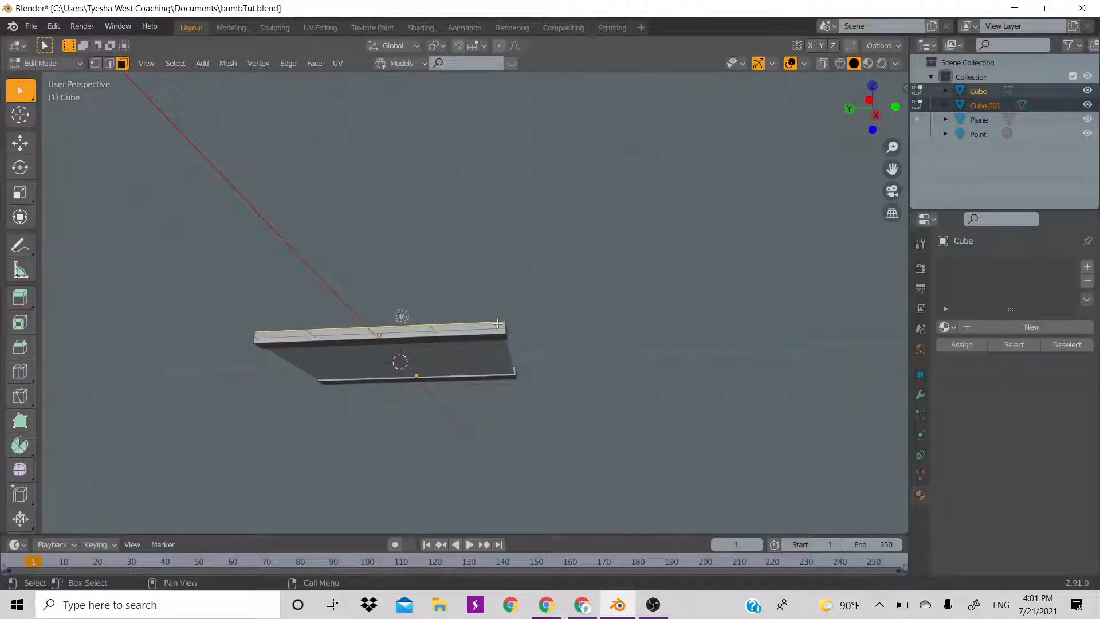
pyautogui.click(498, 323)
pyautogui.moveTo(849, 112); pyautogui.dragTo(676, 143)
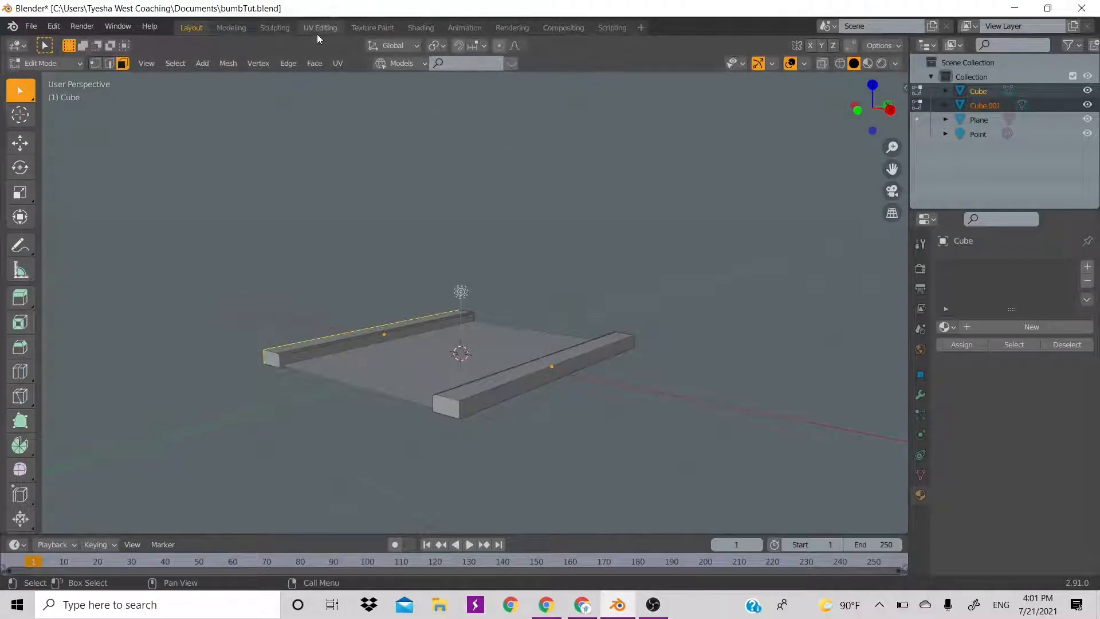
# Set the pivot point to Individual Origins, extrude both side blocks' outer faces away from the plane, and return to Object Mode.
pyautogui.click(479, 401)
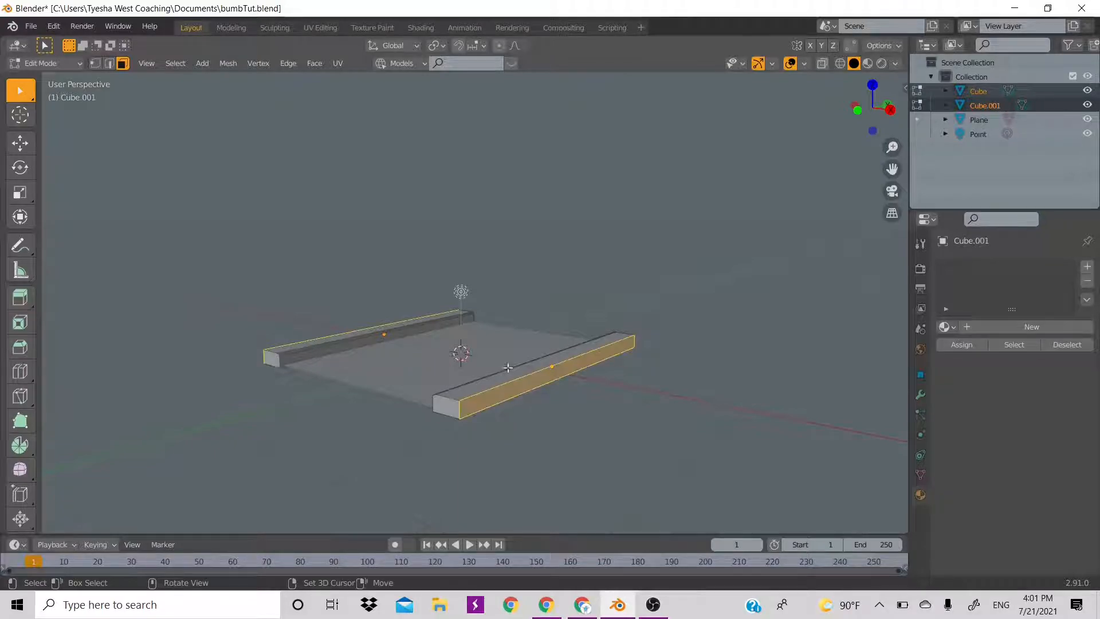
pyautogui.click(442, 51)
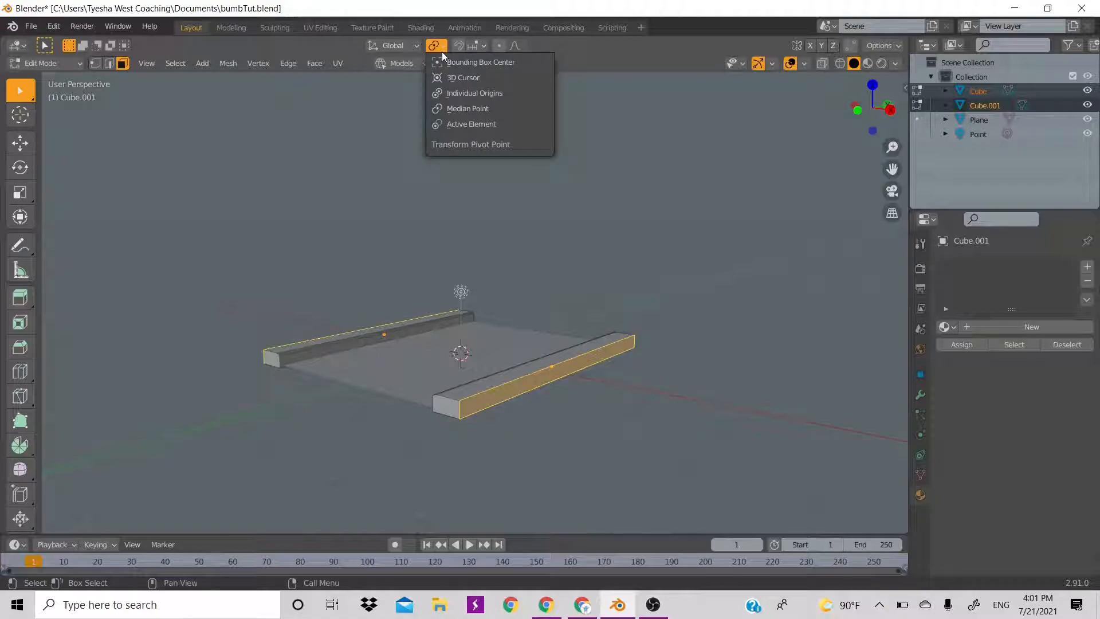
pyautogui.click(449, 93)
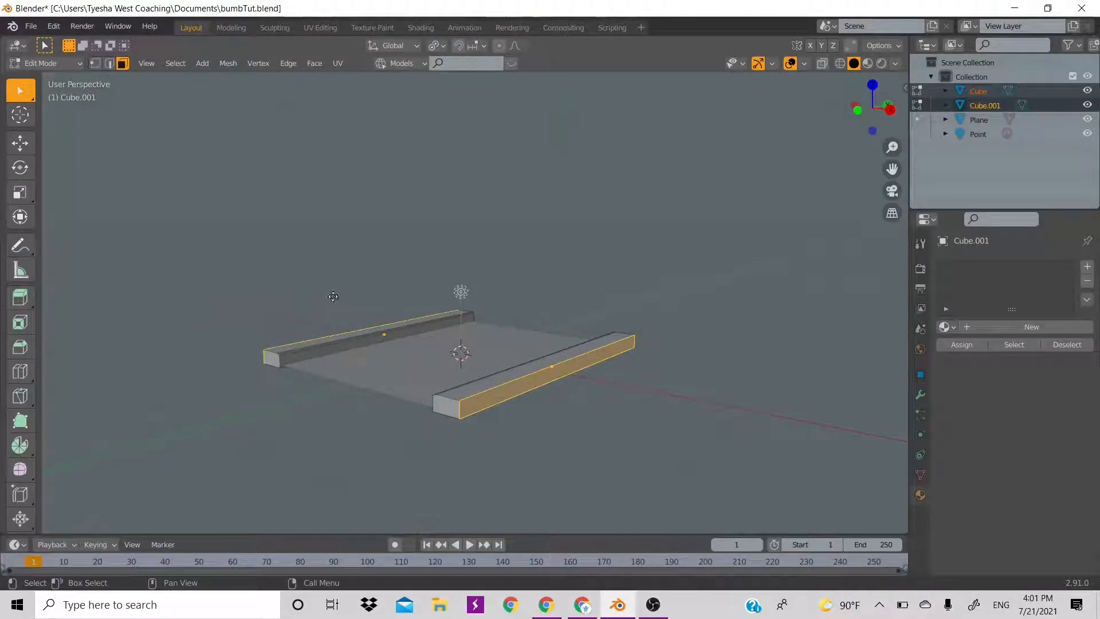
pyautogui.press('e')
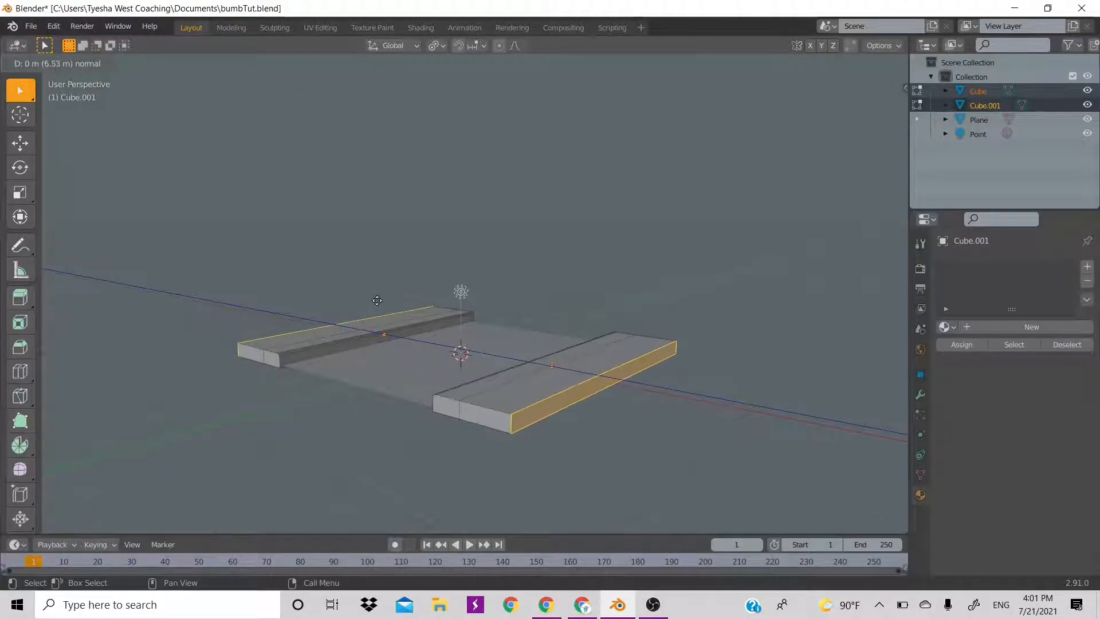
pyautogui.click(399, 322)
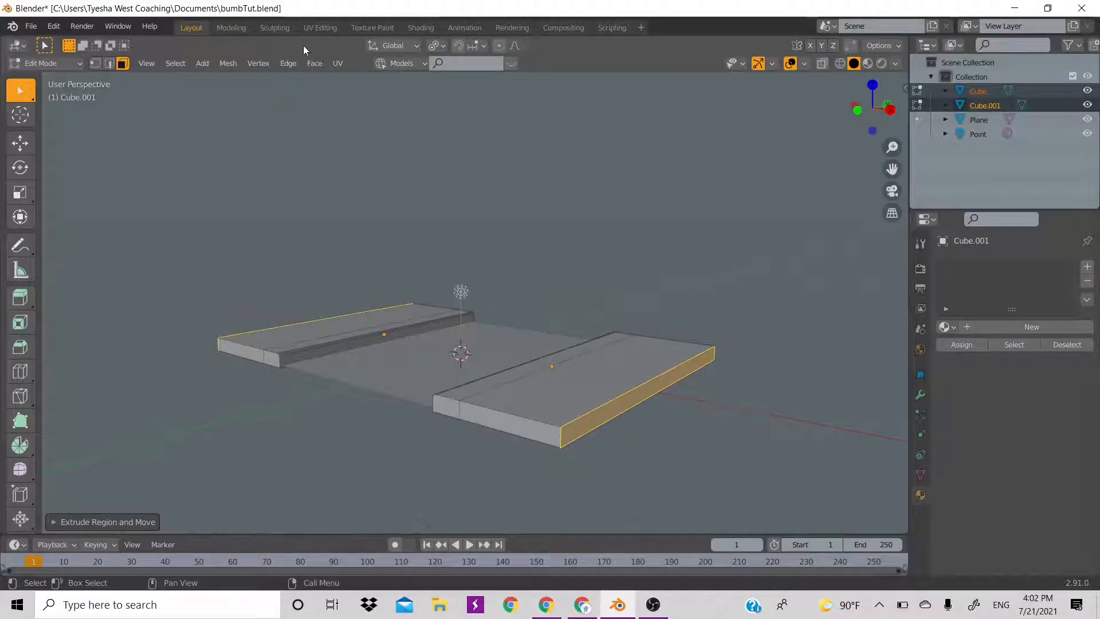
pyautogui.press('Tab')
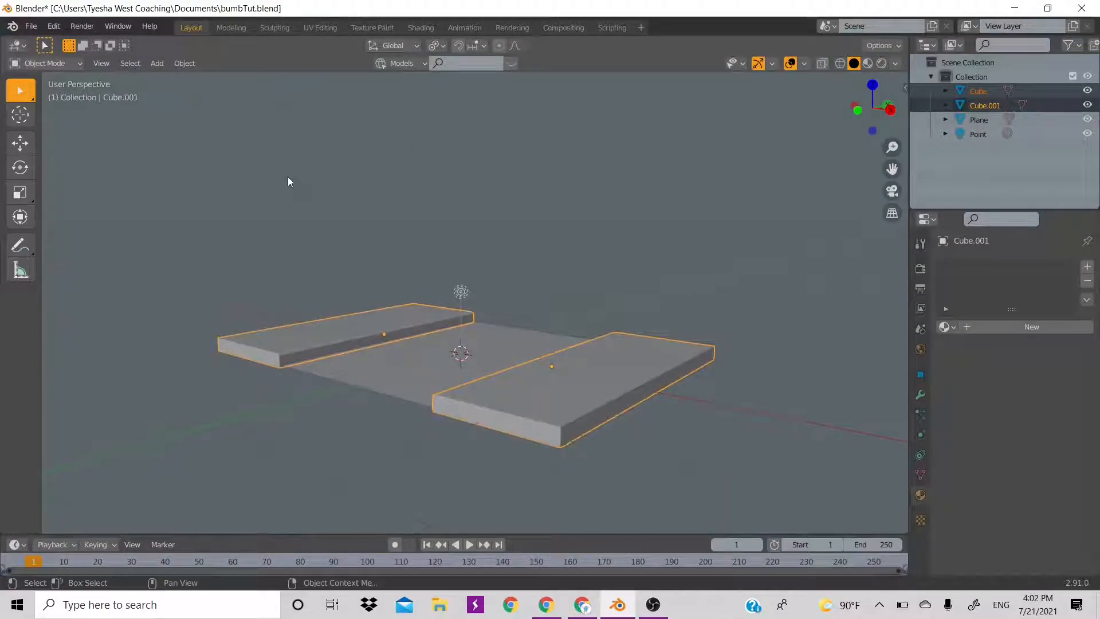
# Give each of the two side blocks its own new material.
pyautogui.click(988, 322)
pyautogui.click(349, 334)
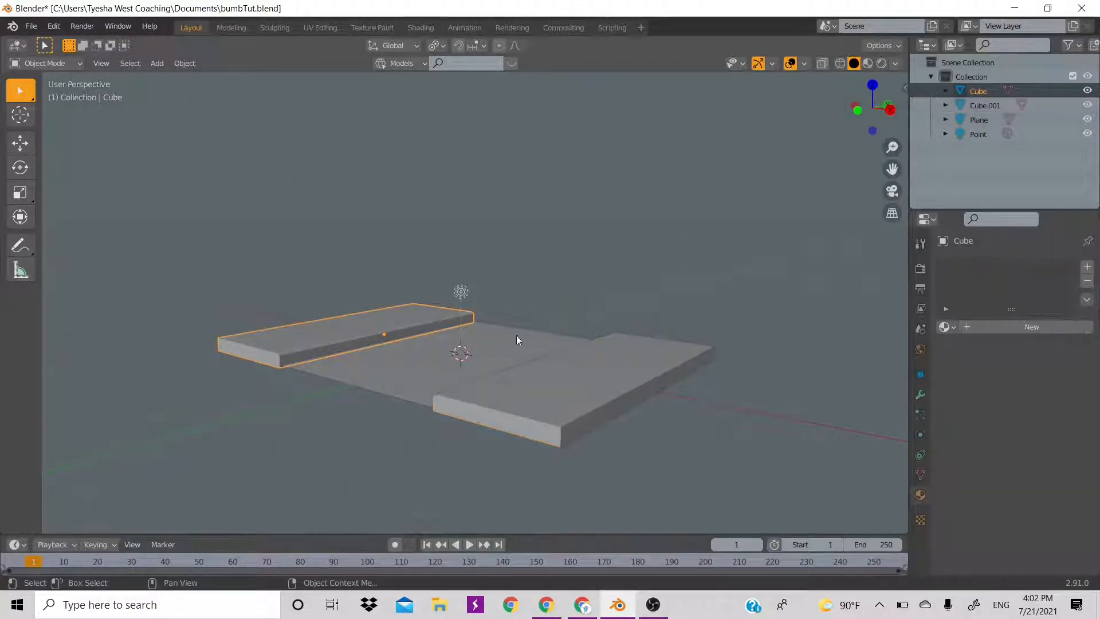
pyautogui.click(592, 365)
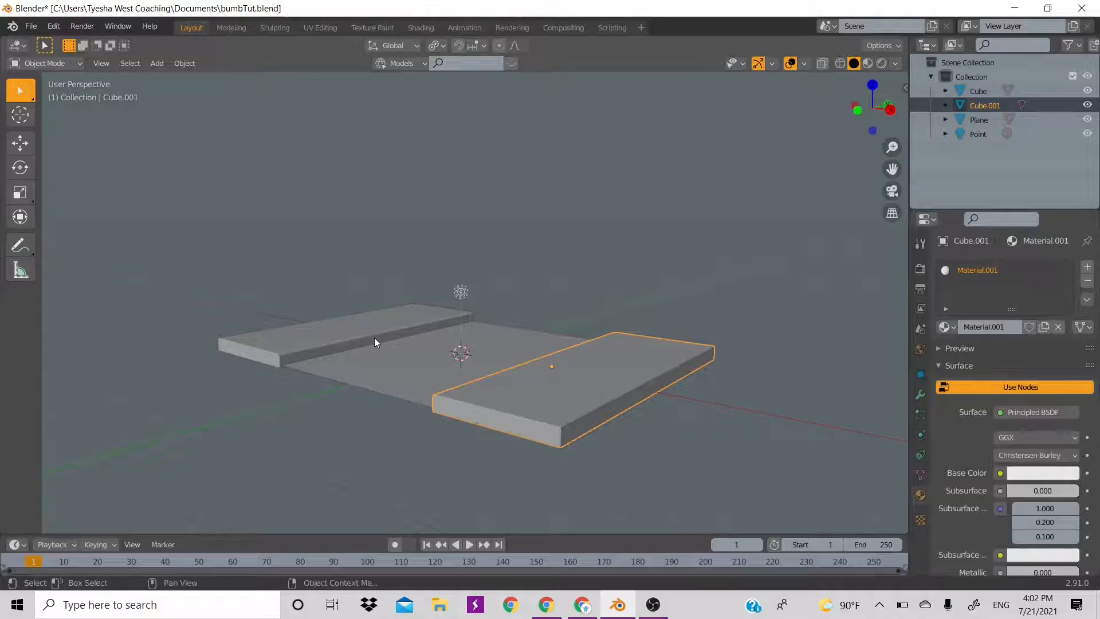
pyautogui.keyDown('shift'); pyautogui.click(374, 338); pyautogui.keyUp('shift')
pyautogui.click(422, 335)
pyautogui.click(1041, 325)
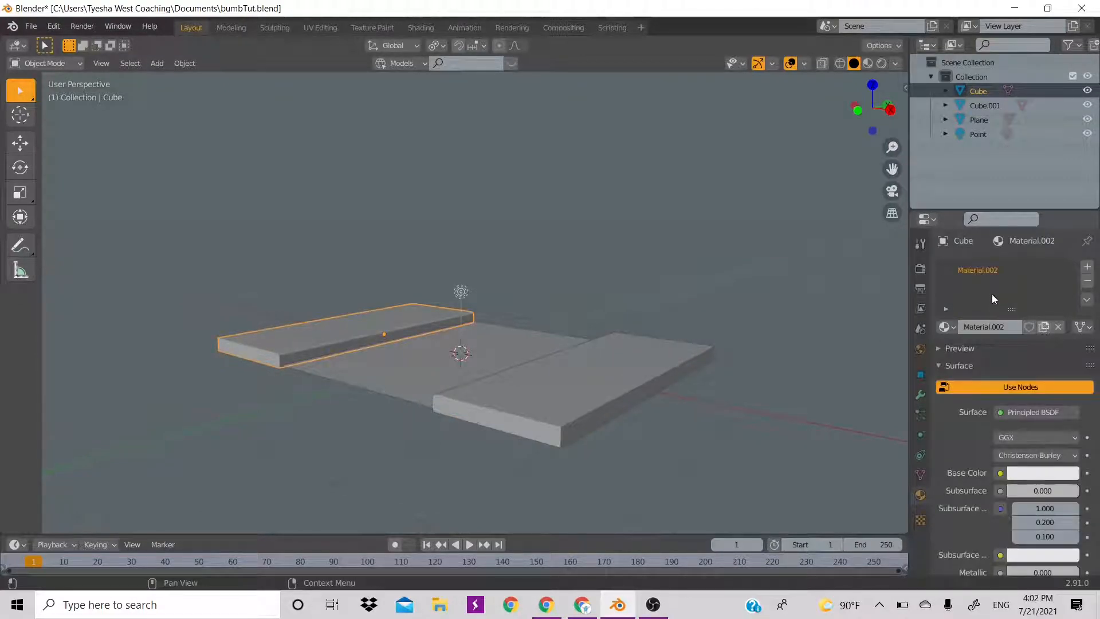
# Rename the original block's new material to sidewalk.
pyautogui.doubleClick(989, 272)
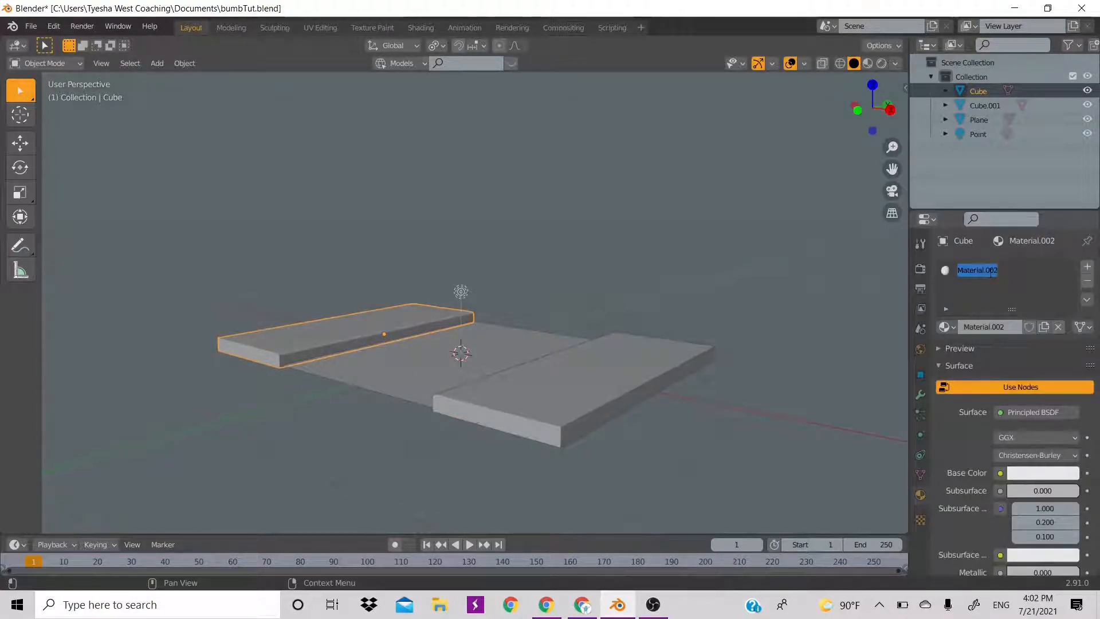
pyautogui.press('BackSpace')
pyautogui.write('sidewa')
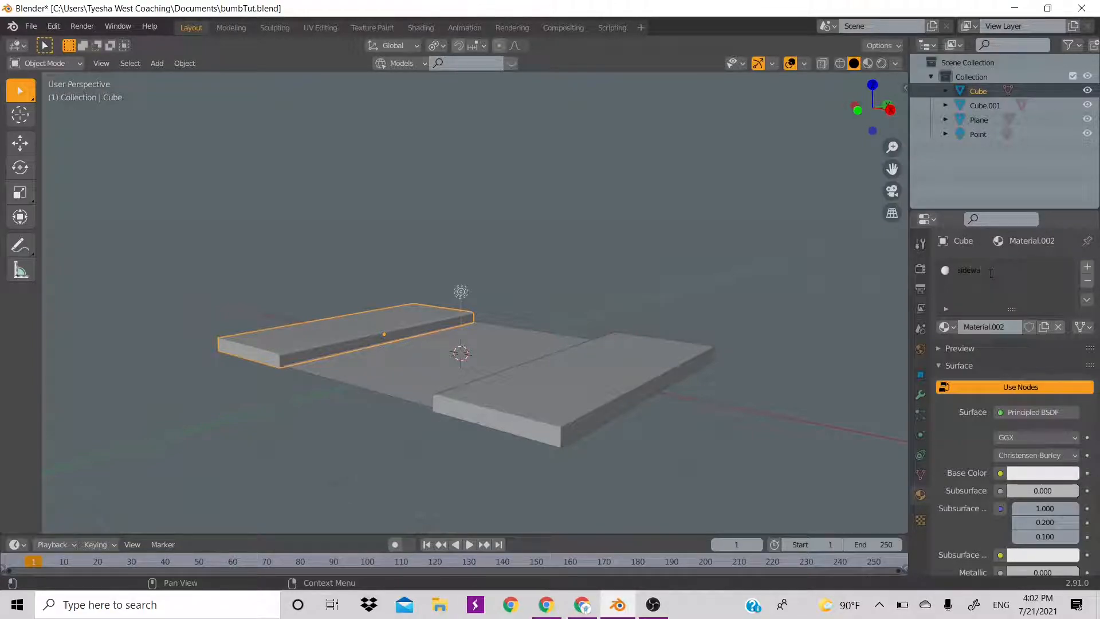
pyautogui.write('lk')
pyautogui.press('Return')
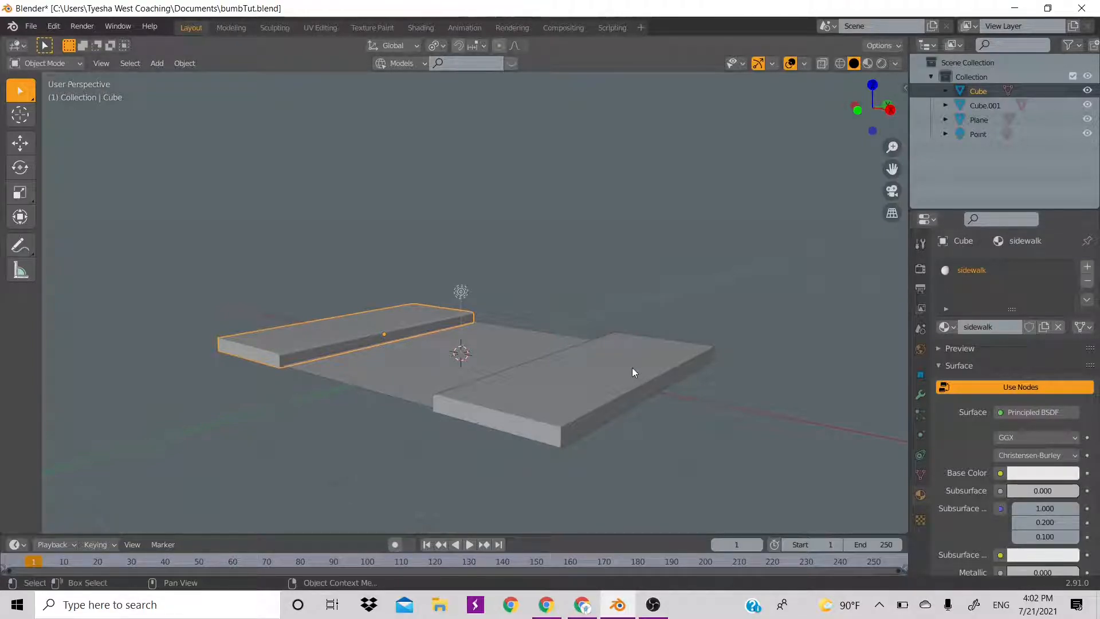
# Select the duplicated block and rename its material to sidewalk as well.
pyautogui.click(632, 373)
pyautogui.doubleClick(963, 269)
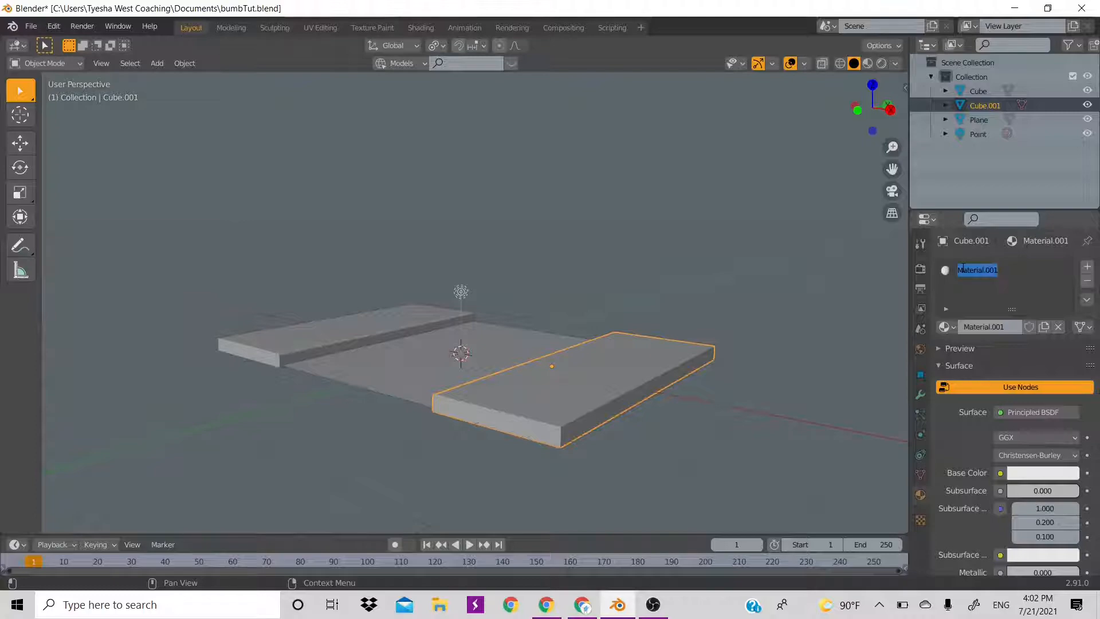
pyautogui.write('sidewalk')
pyautogui.press('Return')
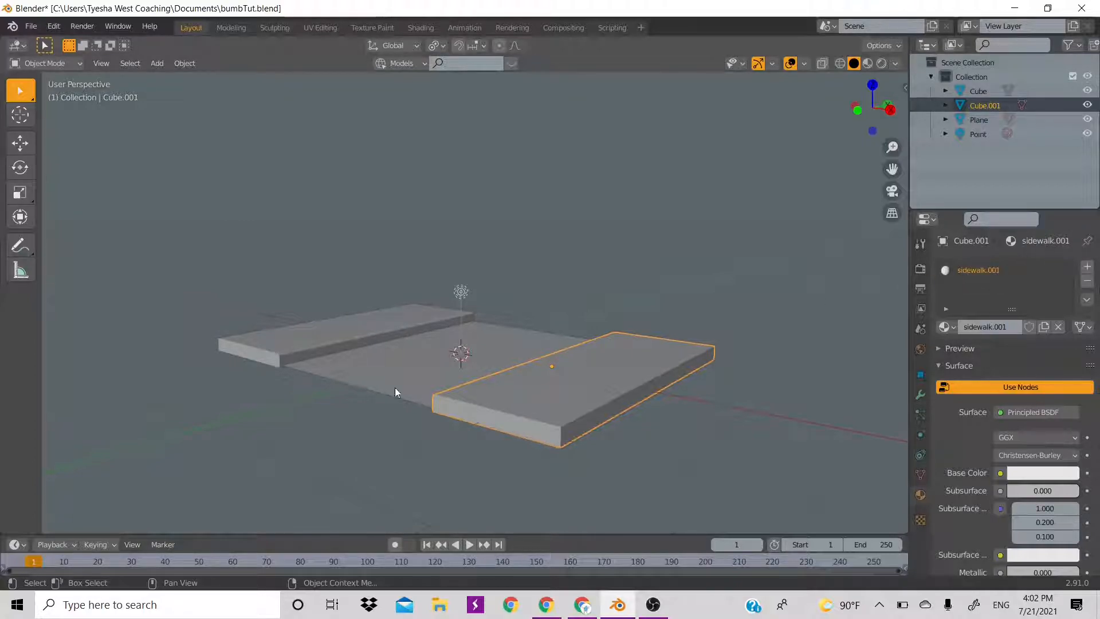
# Switch the viewport to Material Preview shading and examine the original block's beveled edge against the bumpy plane up close.
pyautogui.click(329, 342)
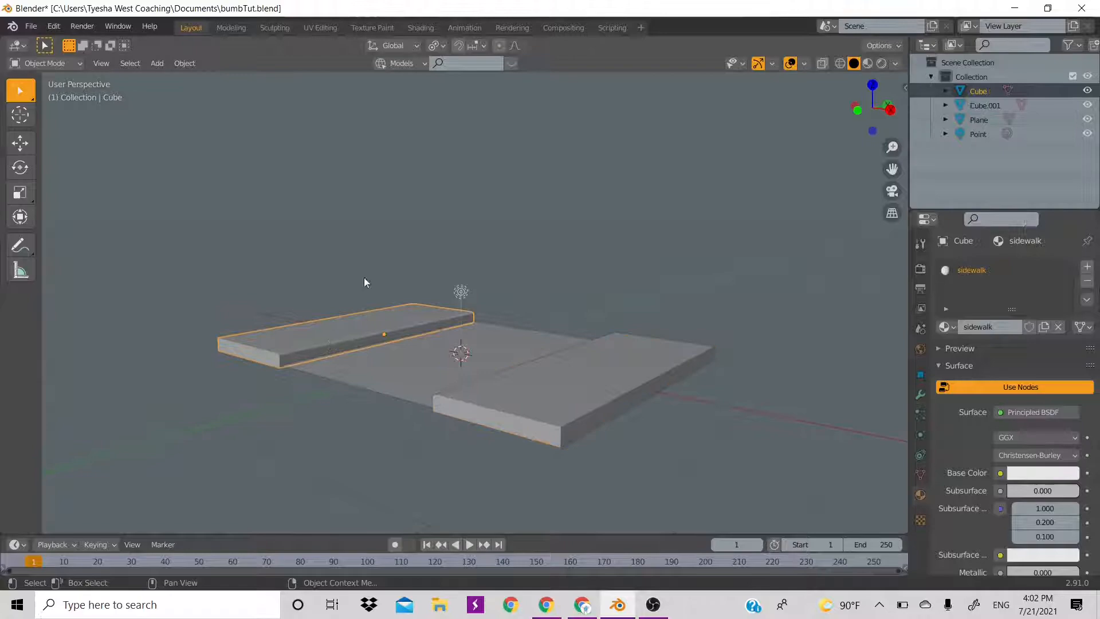
pyautogui.click(868, 63)
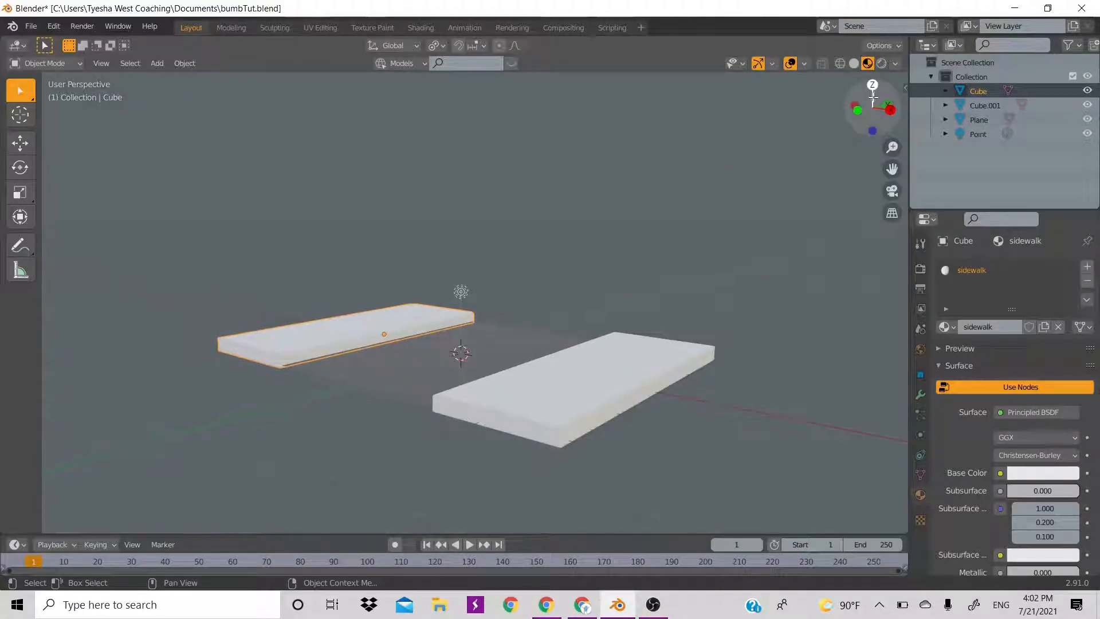
pyautogui.moveTo(872, 105)
pyautogui.mouseDown()
pyautogui.moveTo(885, 107)
pyautogui.moveTo(845, 113)
pyautogui.mouseUp()
pyautogui.scroll(6, 539, 324)
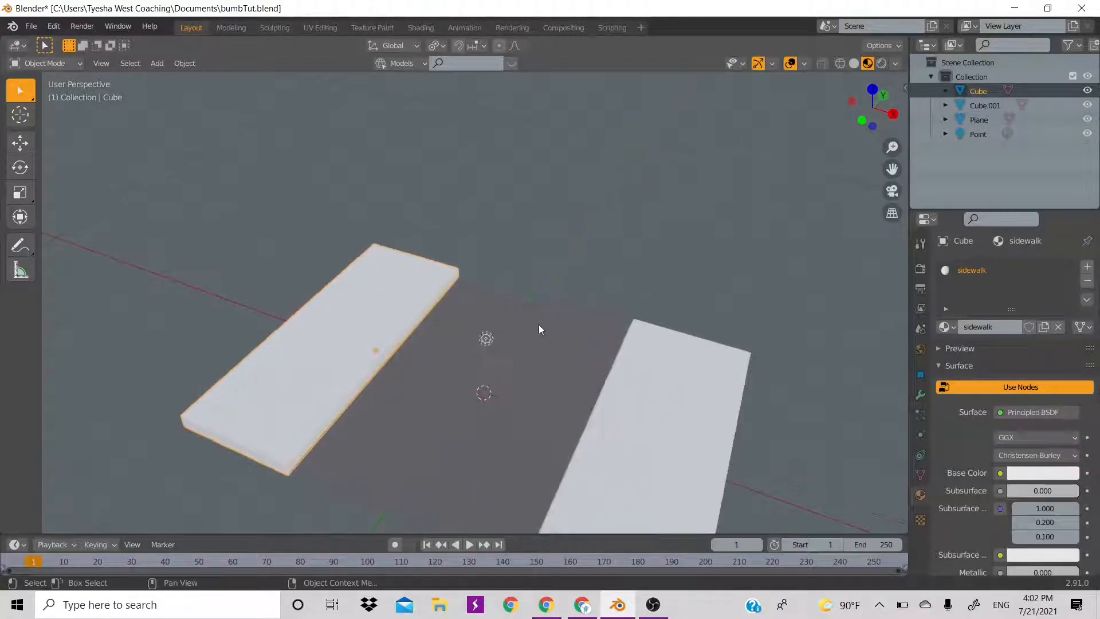
pyautogui.scroll(3, 538, 324)
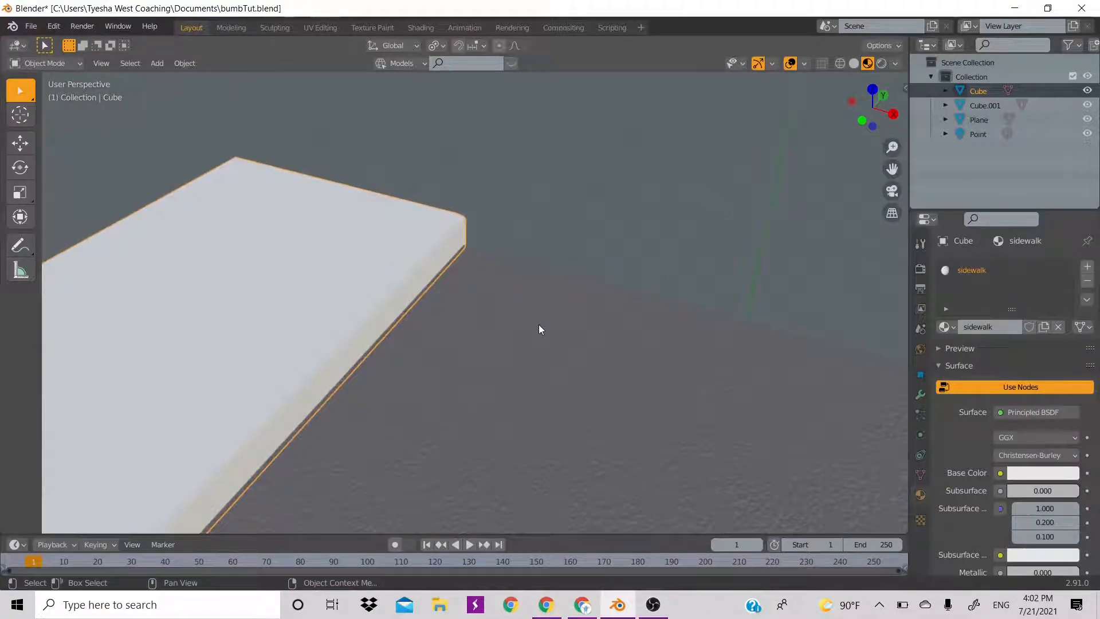
pyautogui.scroll(2, 538, 324)
pyautogui.scroll(1, 573, 298)
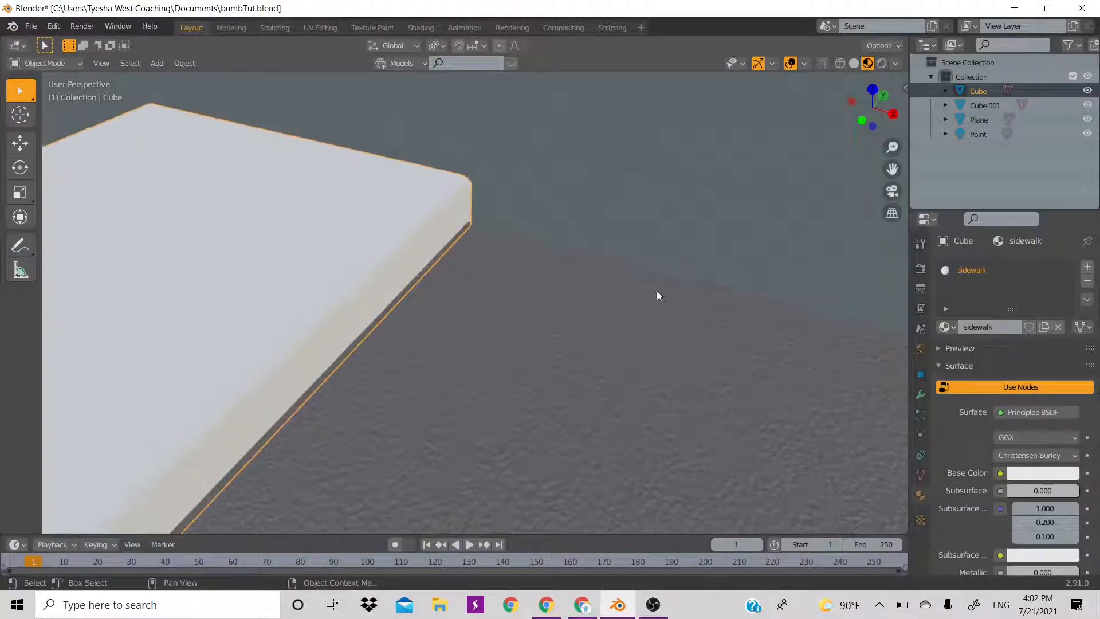
pyautogui.scroll(-6, 657, 291)
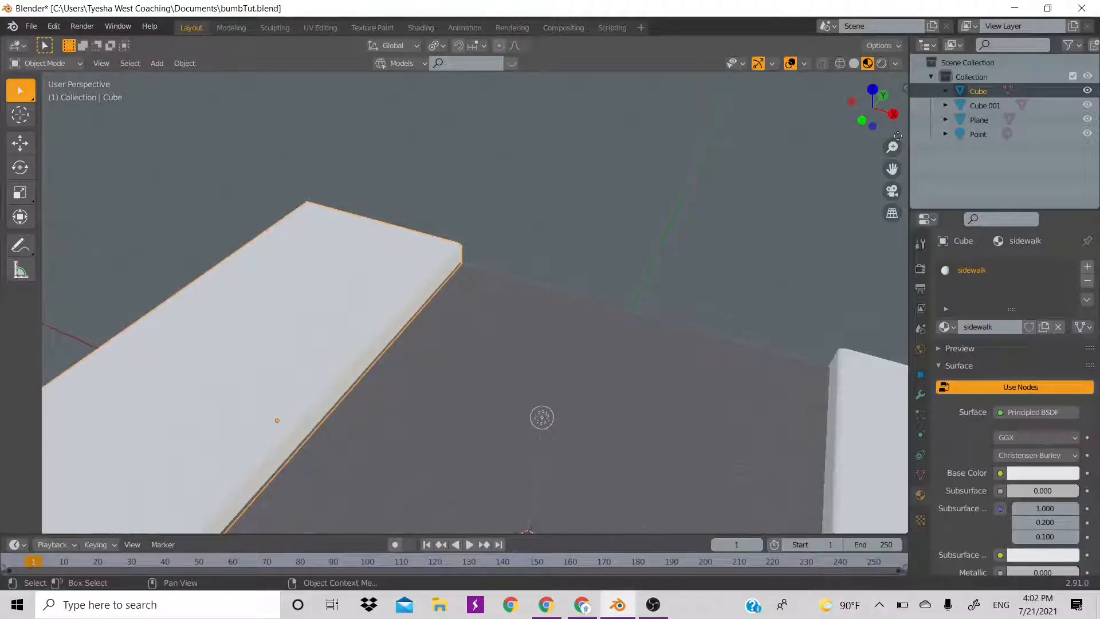
# Switch to the Shading workspace and select the duplicated block to show its sidewalk.001 material nodes.
pyautogui.click(430, 29)
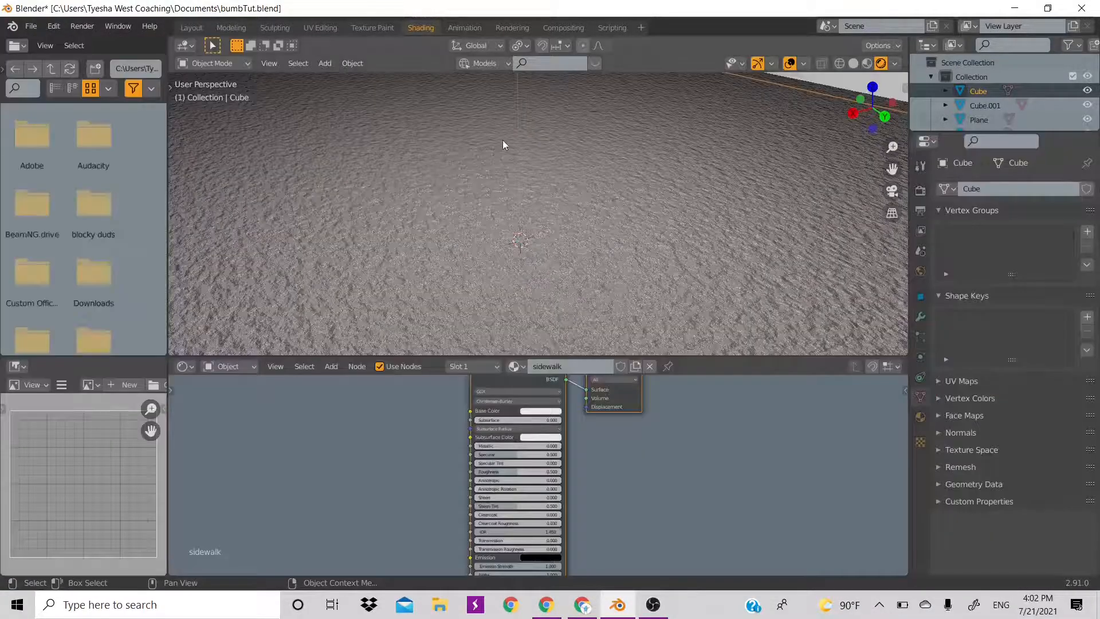
pyautogui.click(525, 354)
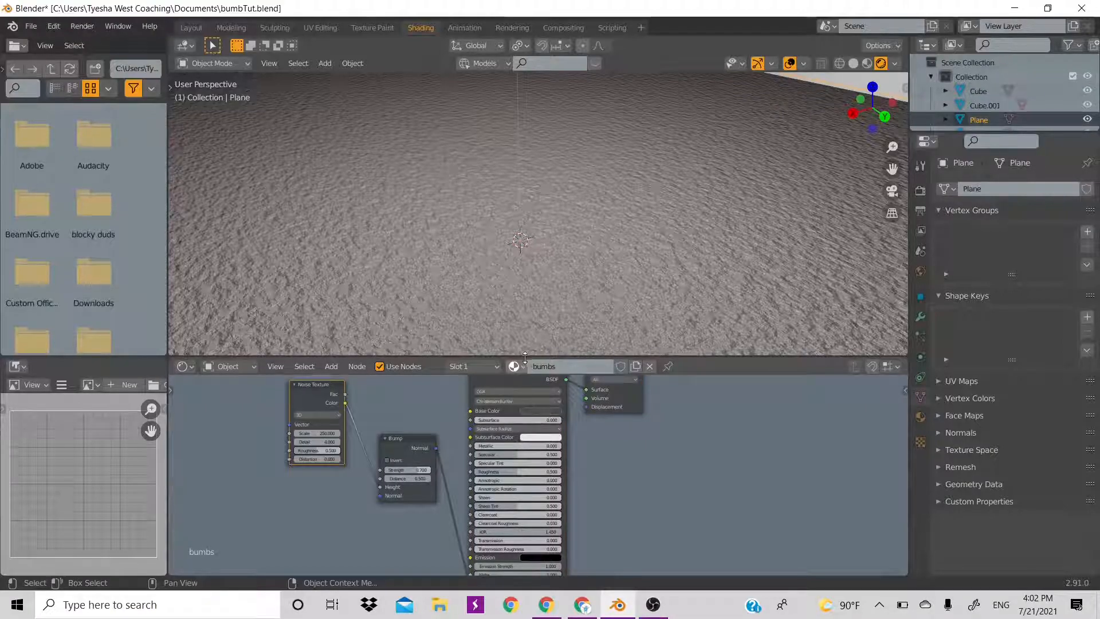
pyautogui.scroll(-2, 544, 324)
pyautogui.scroll(-2, 544, 324)
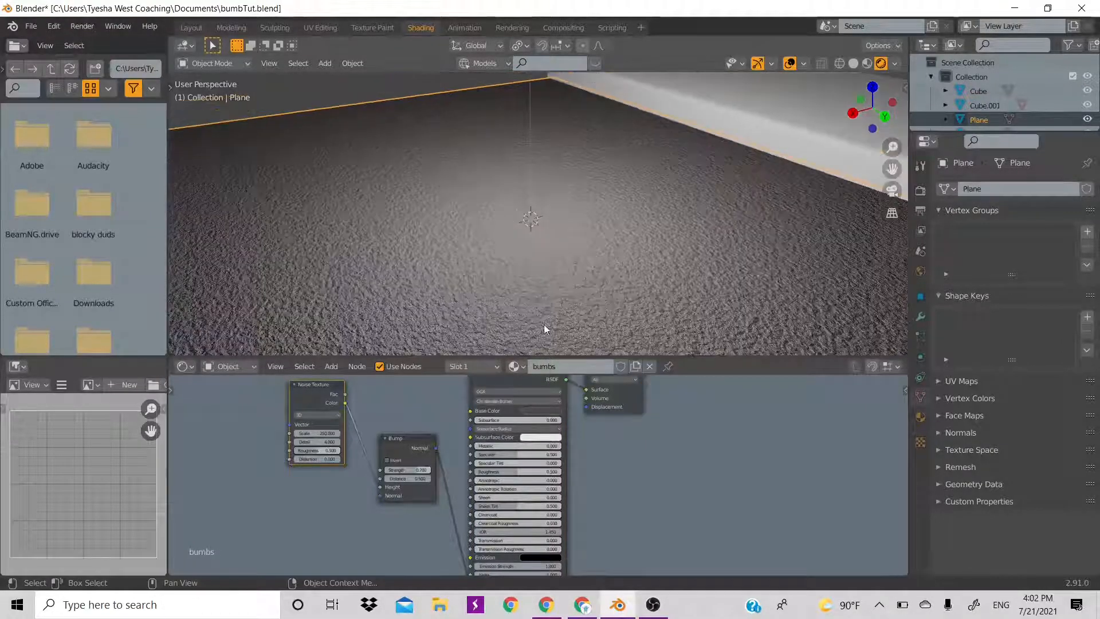
pyautogui.scroll(-4, 570, 263)
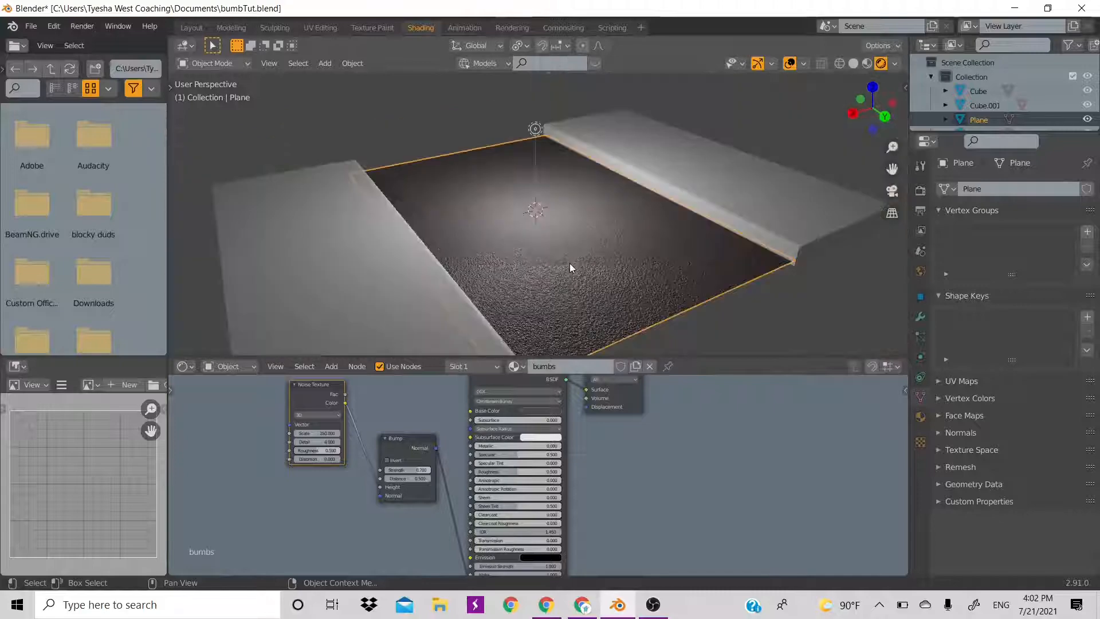
pyautogui.click(390, 330)
# Enlarge the node editor area so that the whole sidewalk.001 node tree fits.
pyautogui.scroll(-1, 533, 421)
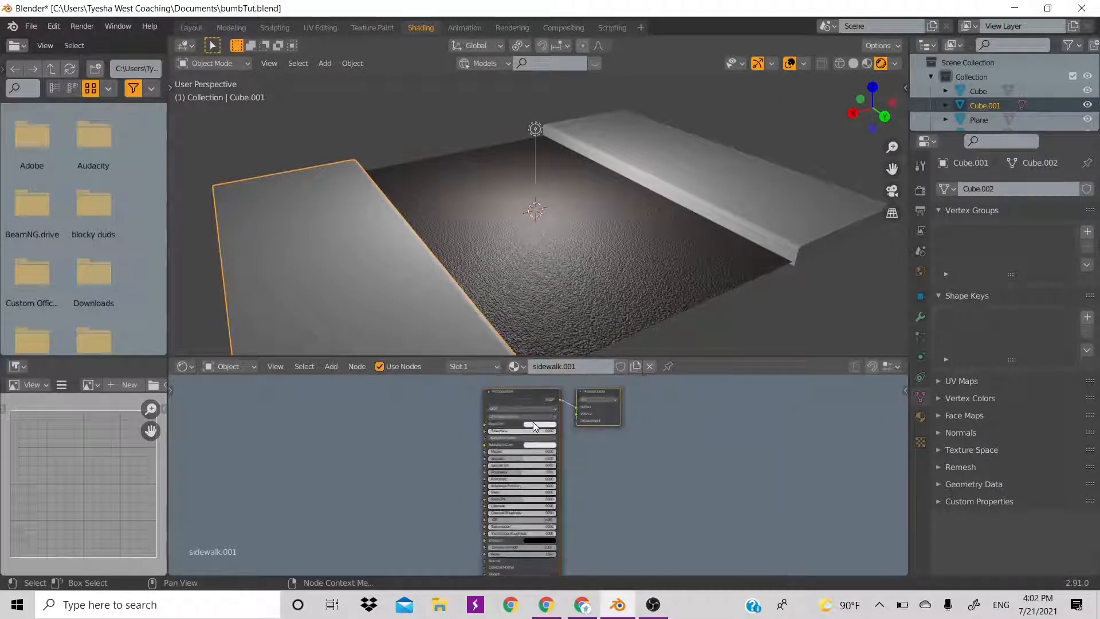
pyautogui.moveTo(707, 357); pyautogui.dragTo(705, 287)
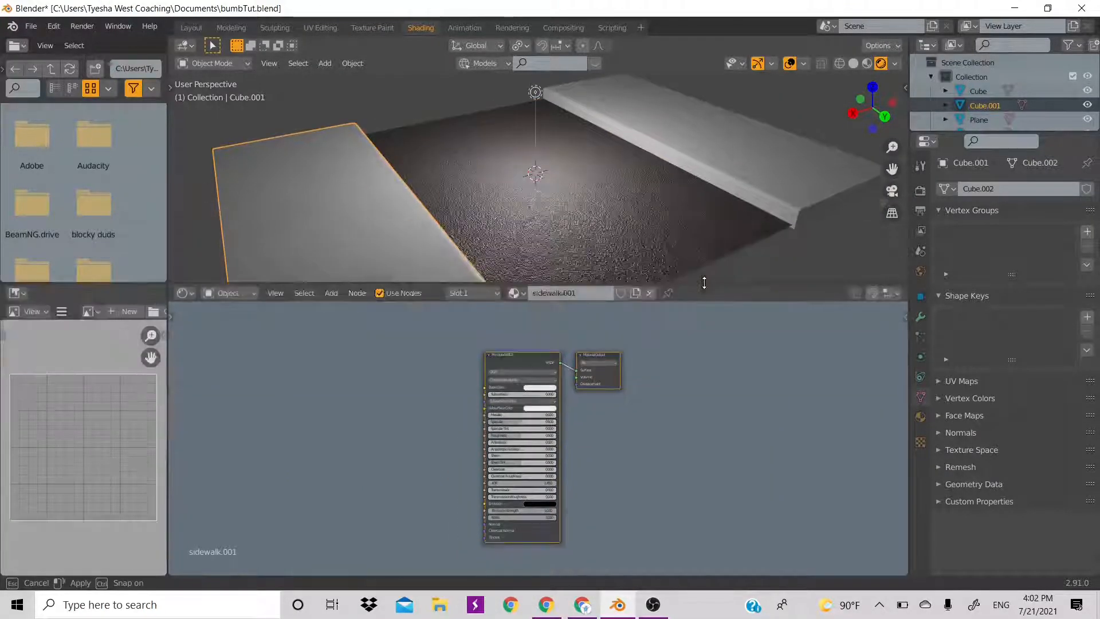
pyautogui.scroll(1, 408, 384)
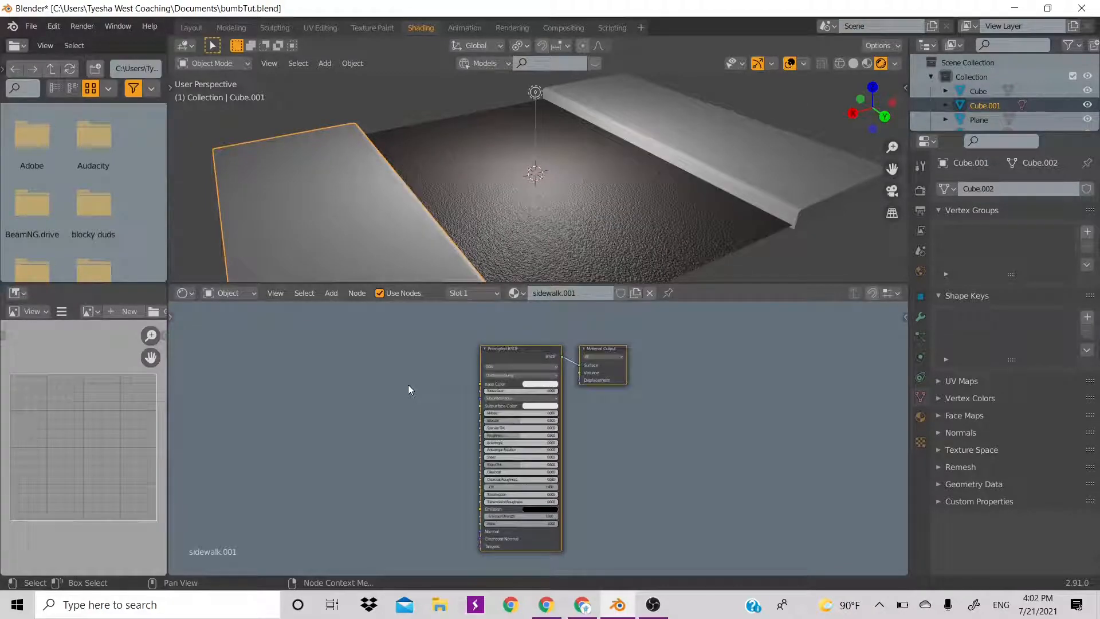
pyautogui.scroll(1, 408, 384)
pyautogui.click(184, 293)
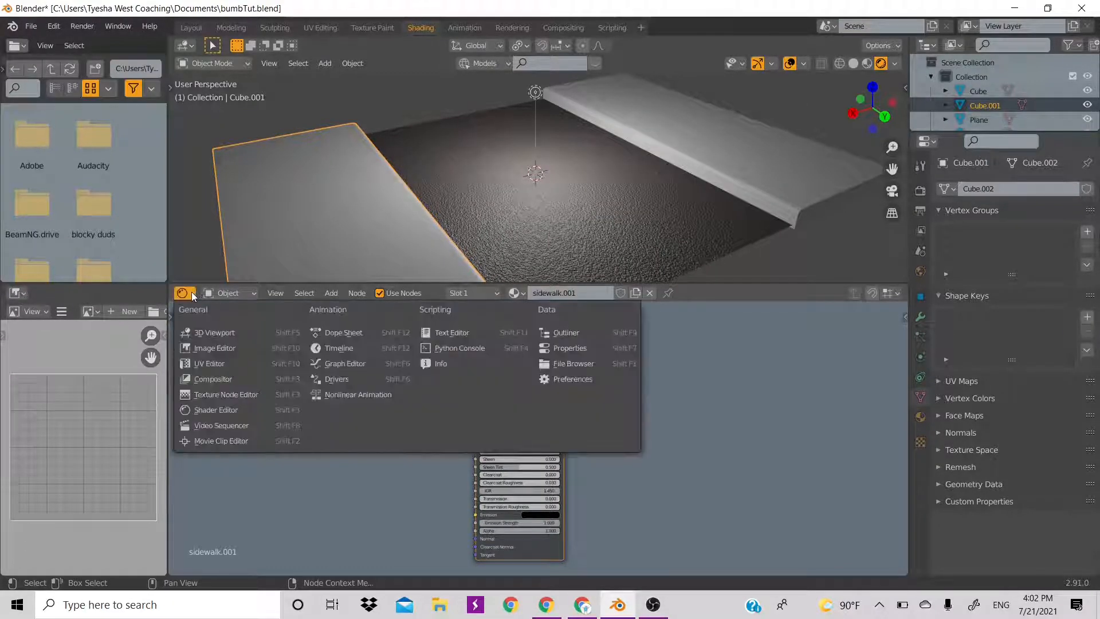
pyautogui.click(191, 292)
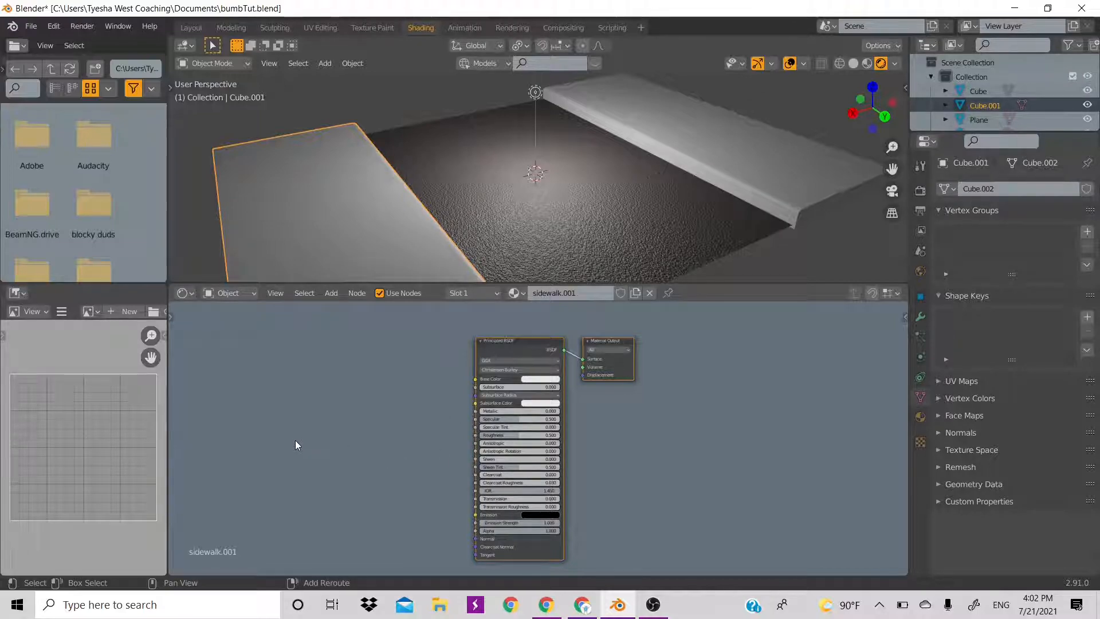
# Add a Noise Texture node to the sidewalk.001 material, well ahead of the Principled BSDF.
pyautogui.hotkey('shift', 'a')
pyautogui.moveTo(294, 444)
pyautogui.click(280, 425)
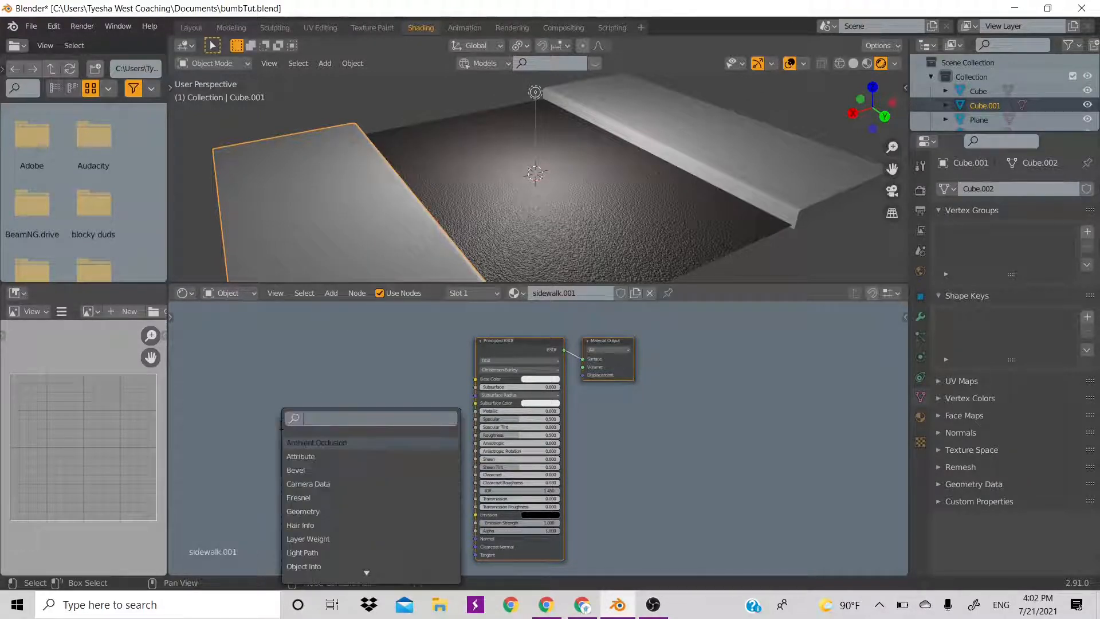
pyautogui.write('noise')
pyautogui.press('Return')
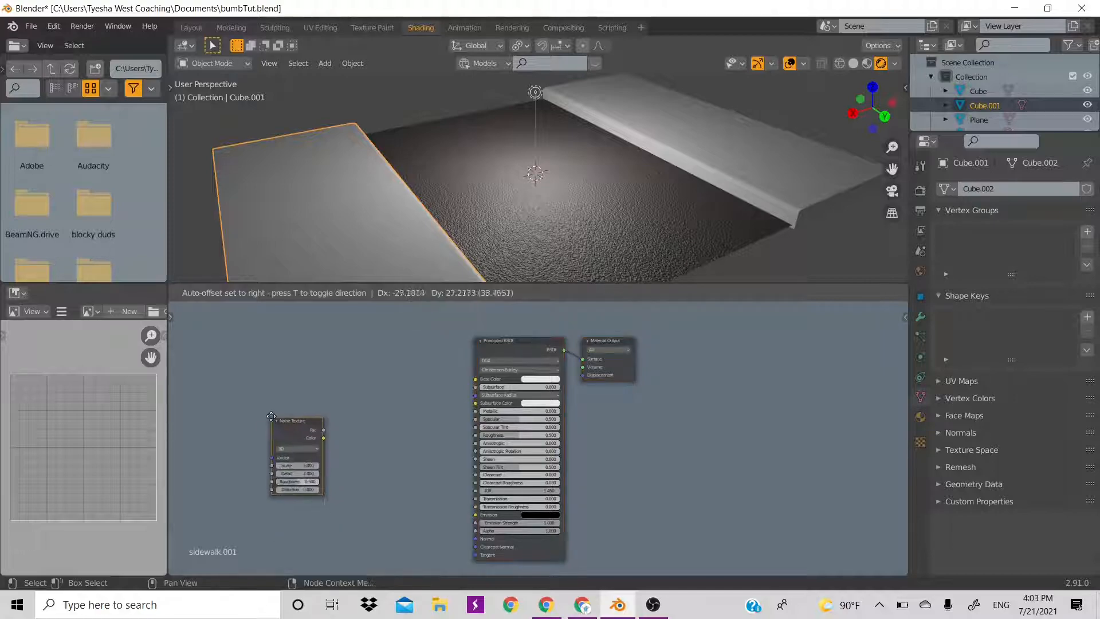
pyautogui.click(274, 424)
# Add a Bump node, linking the Noise Texture's Color to its Height and its Normal output to the Principled BSDF's Normal.
pyautogui.hotkey('shift', 'a')
pyautogui.click(452, 427)
pyautogui.write('bump')
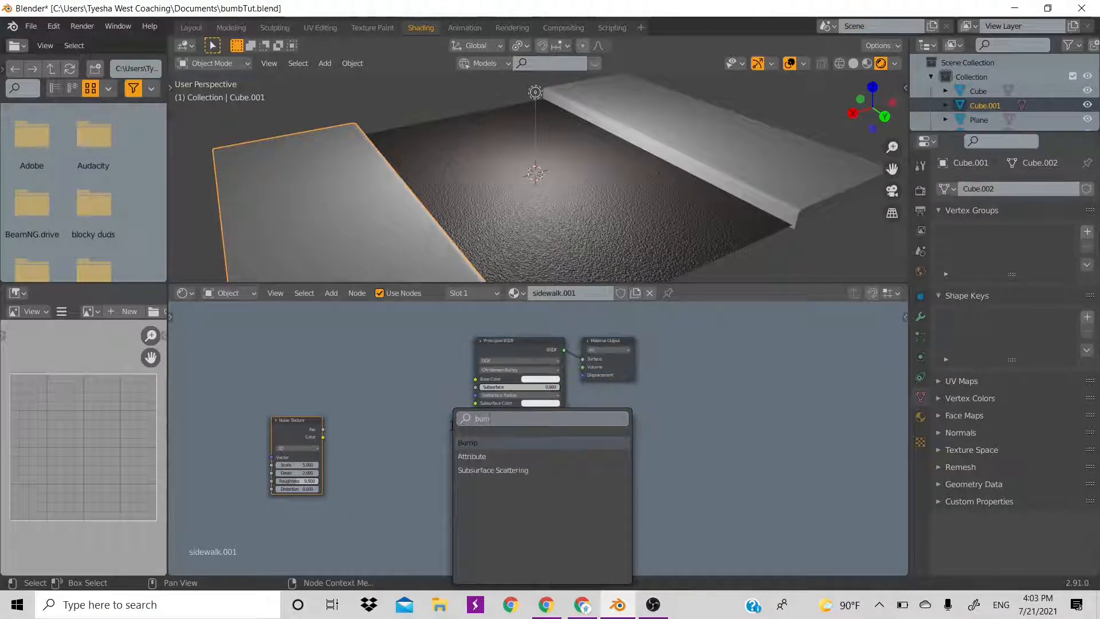
pyautogui.press('Return')
pyautogui.click(346, 424)
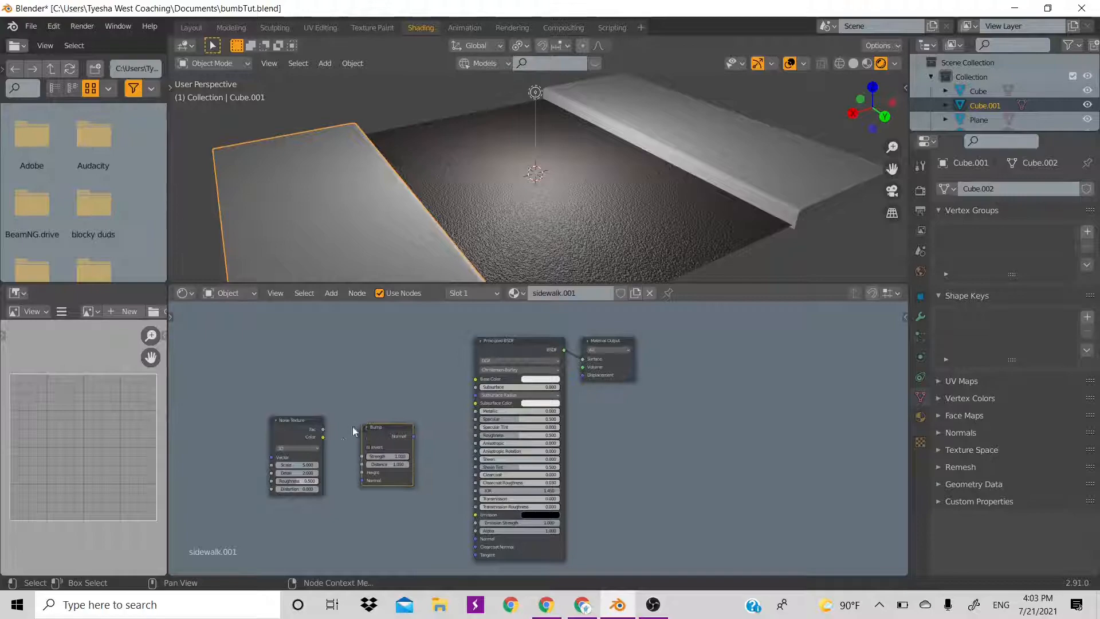
pyautogui.moveTo(324, 438); pyautogui.dragTo(363, 472)
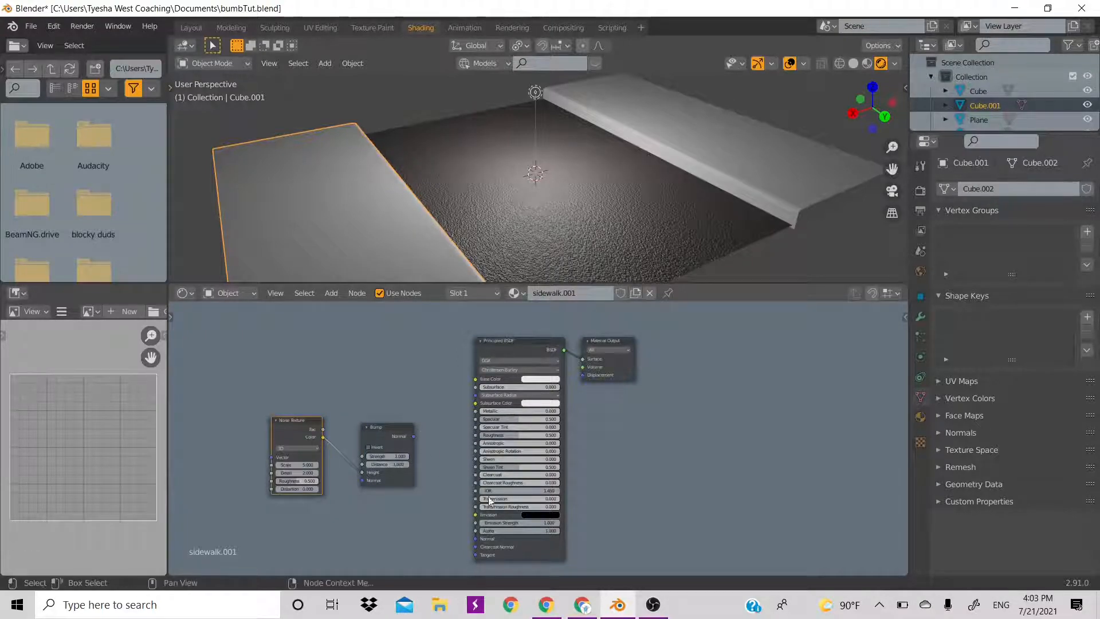
pyautogui.moveTo(415, 437); pyautogui.dragTo(476, 540)
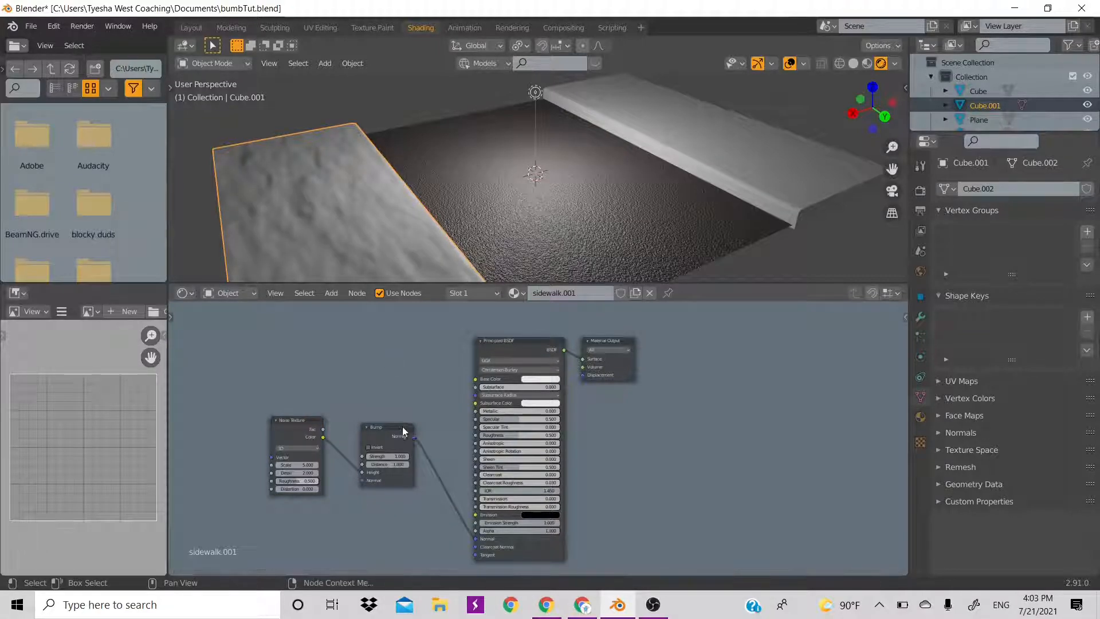
# Try Scale values of 200 and 300 on the sidewalk.001 material's Noise Texture node.
pyautogui.click(294, 464)
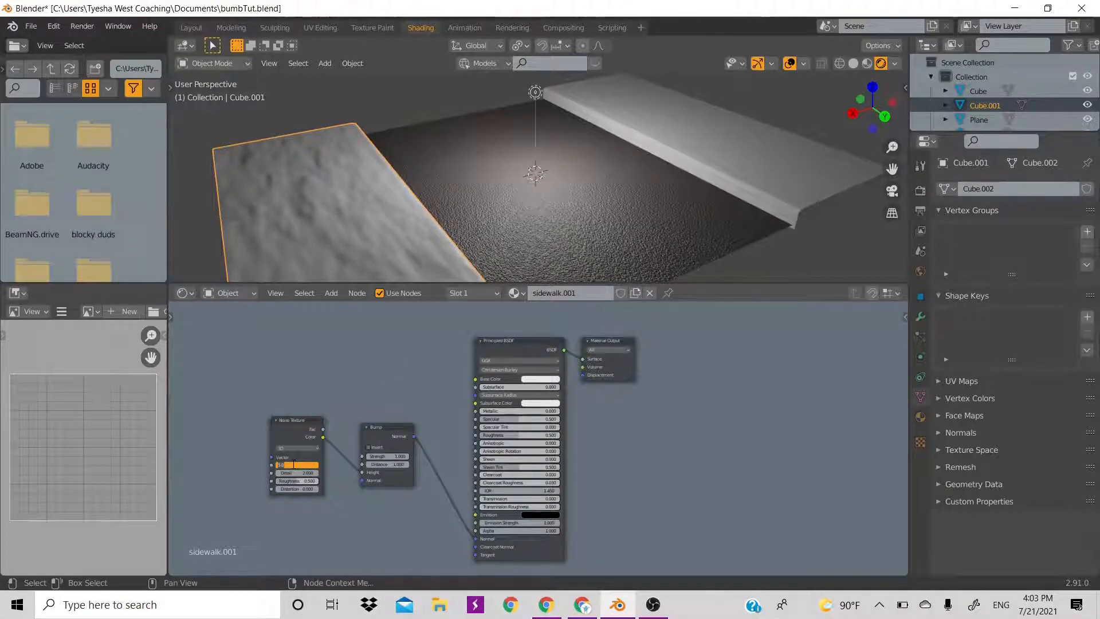
pyautogui.write('200')
pyautogui.press('Return')
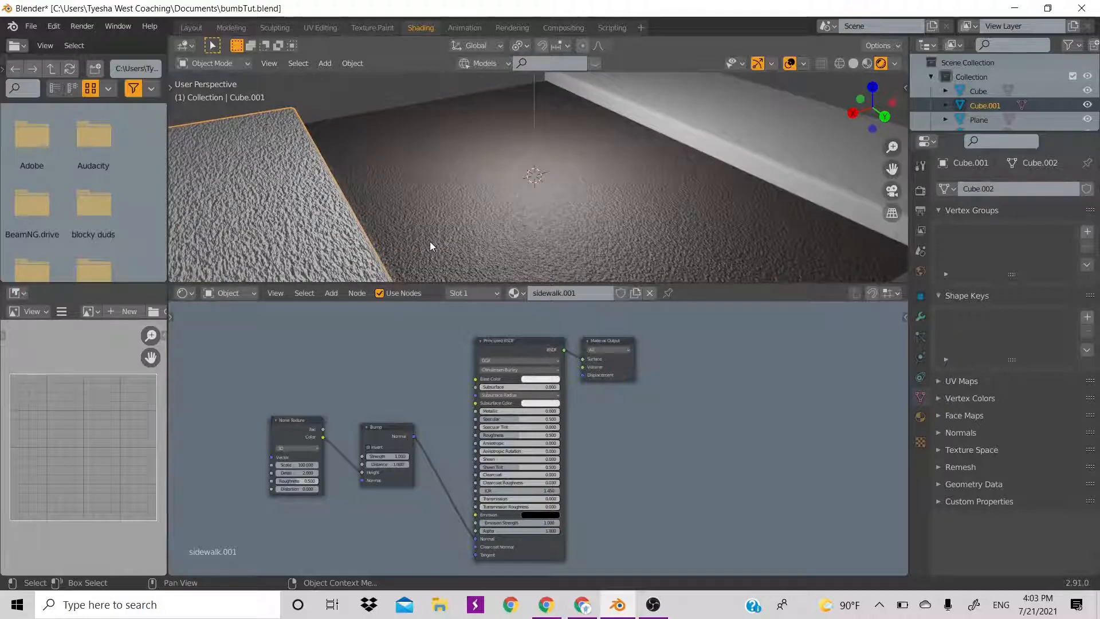
pyautogui.click(290, 465)
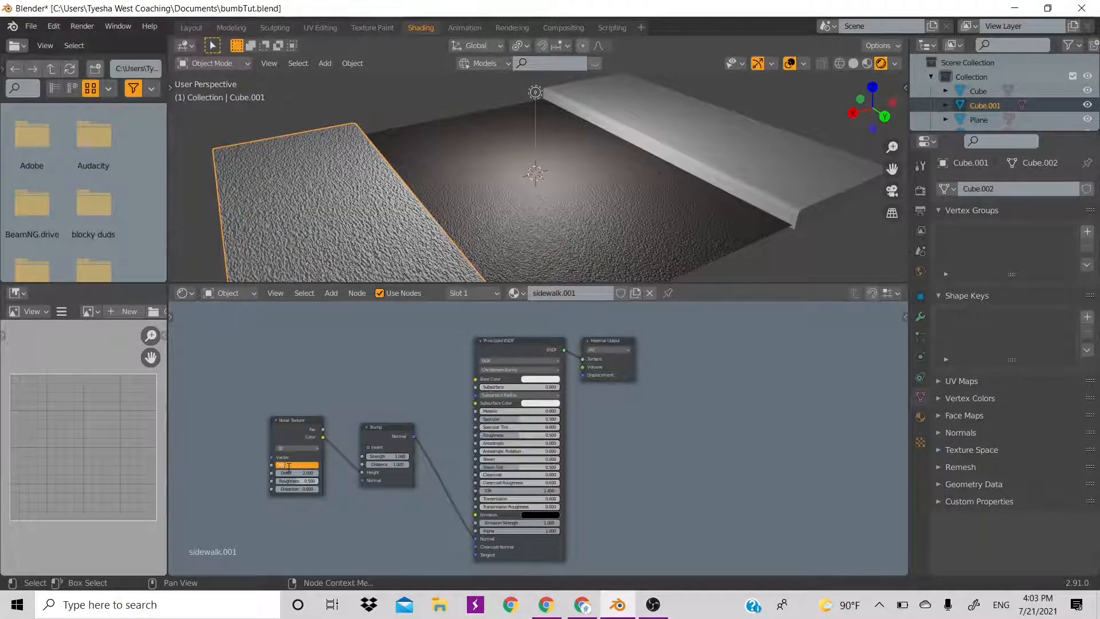
pyautogui.write('300')
pyautogui.press('Return')
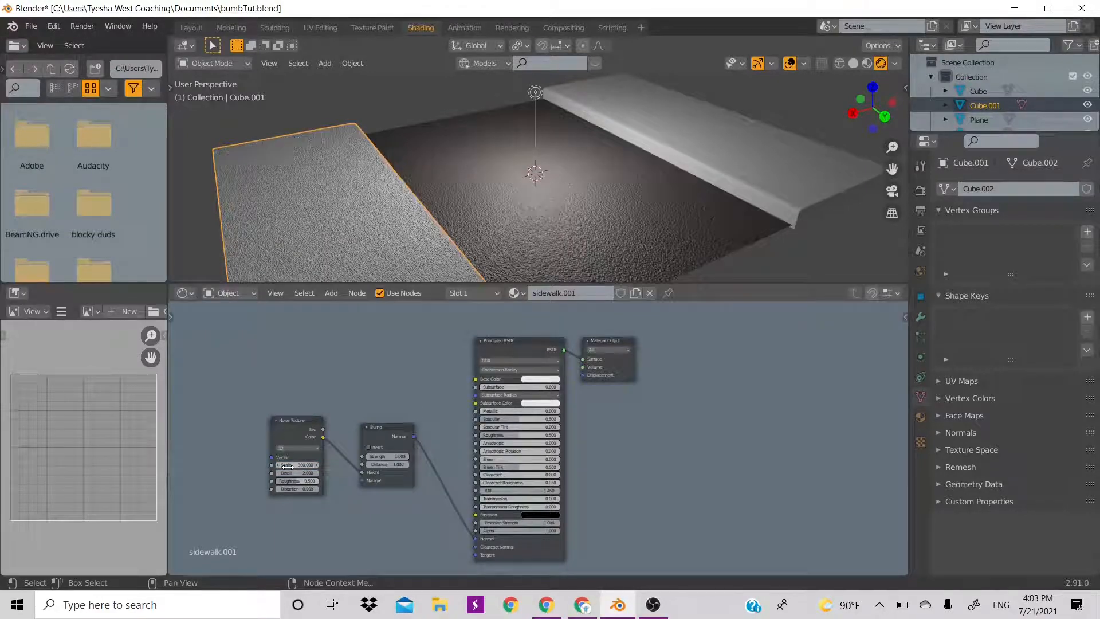
# Set the Bump node's Strength to 0.3 and the Noise Texture's Scale to 400 in the sidewalk.001 material.
pyautogui.click(393, 457)
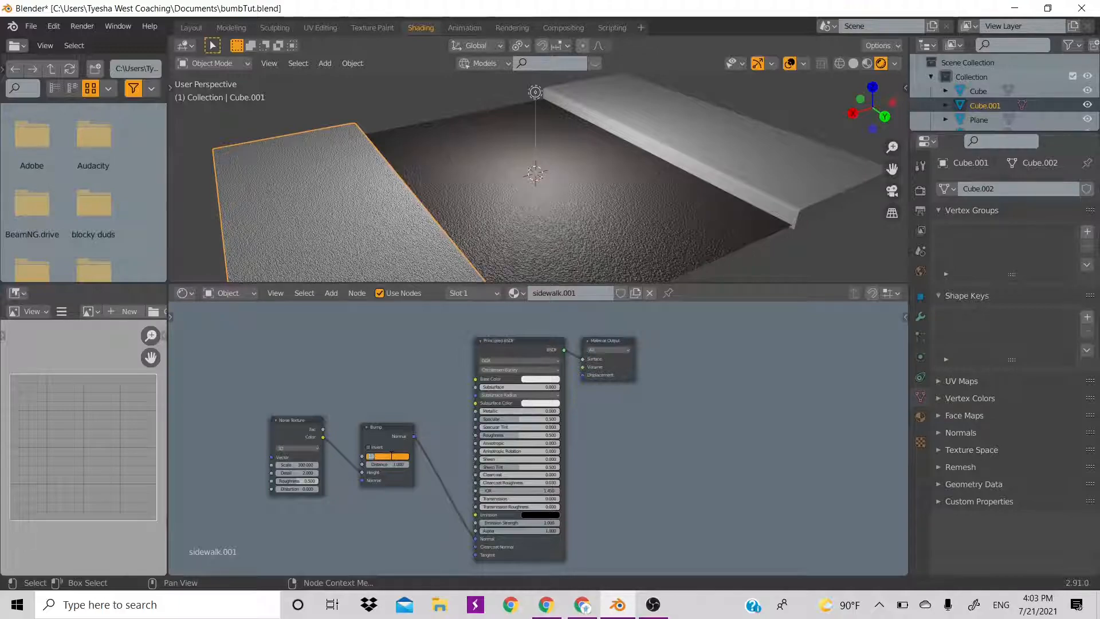
pyautogui.press('Return')
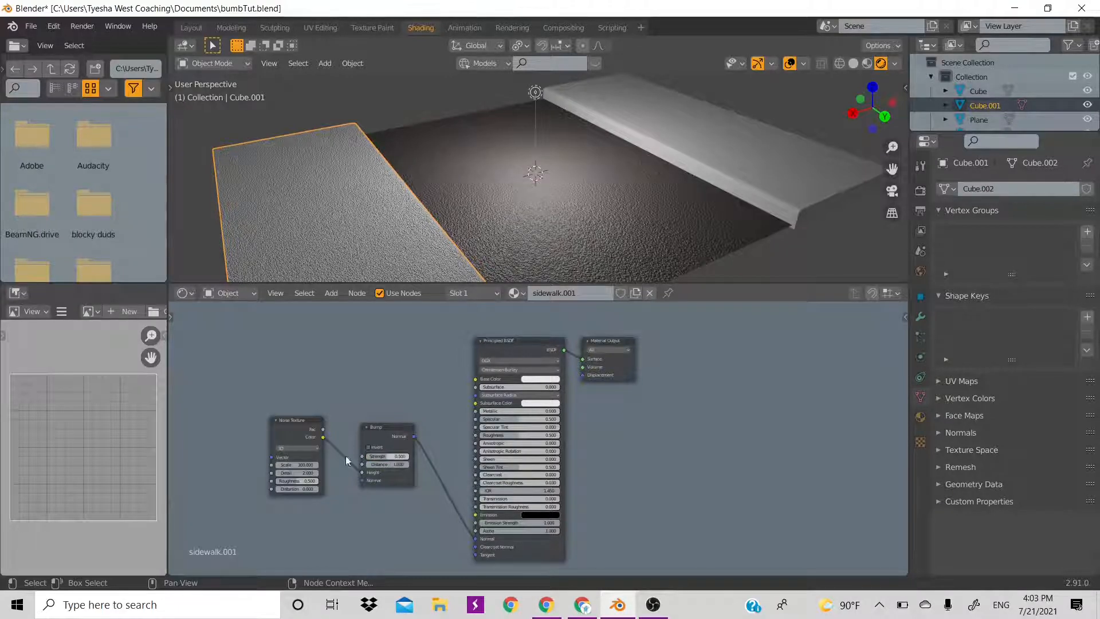
pyautogui.click(305, 464)
pyautogui.write('400')
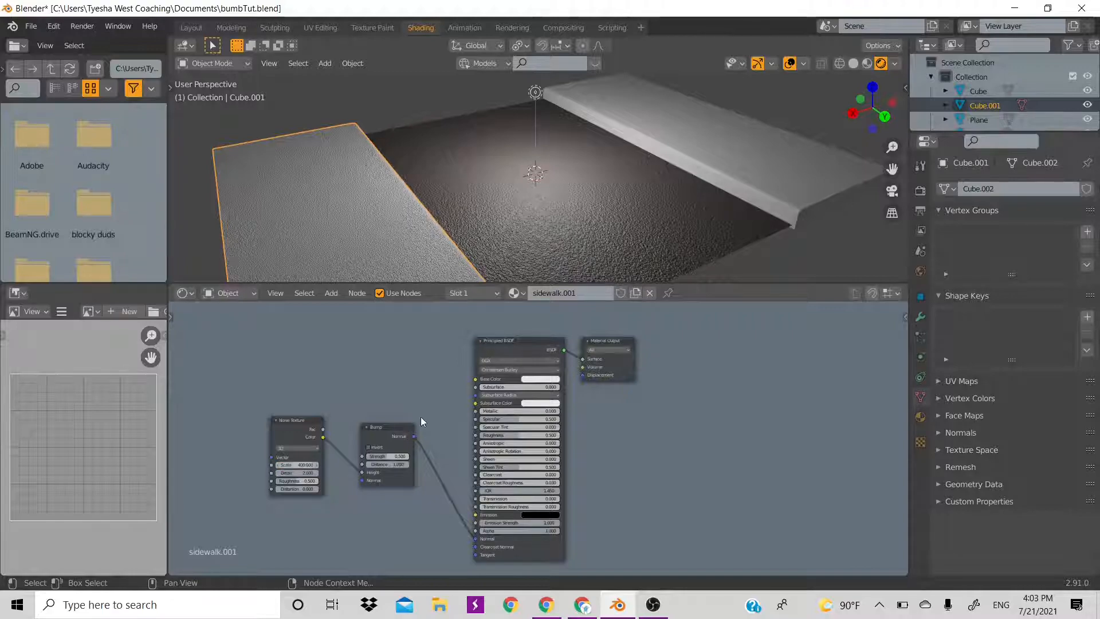
pyautogui.press('Return')
pyautogui.scroll(1, 442, 213)
pyautogui.scroll(-2, 441, 212)
# Copy the Noise Texture and Bump nodes into the other block's sidewalk material and link the Bump's Normal to the Principled BSDF's Normal.
pyautogui.click(682, 122)
pyautogui.click(394, 214)
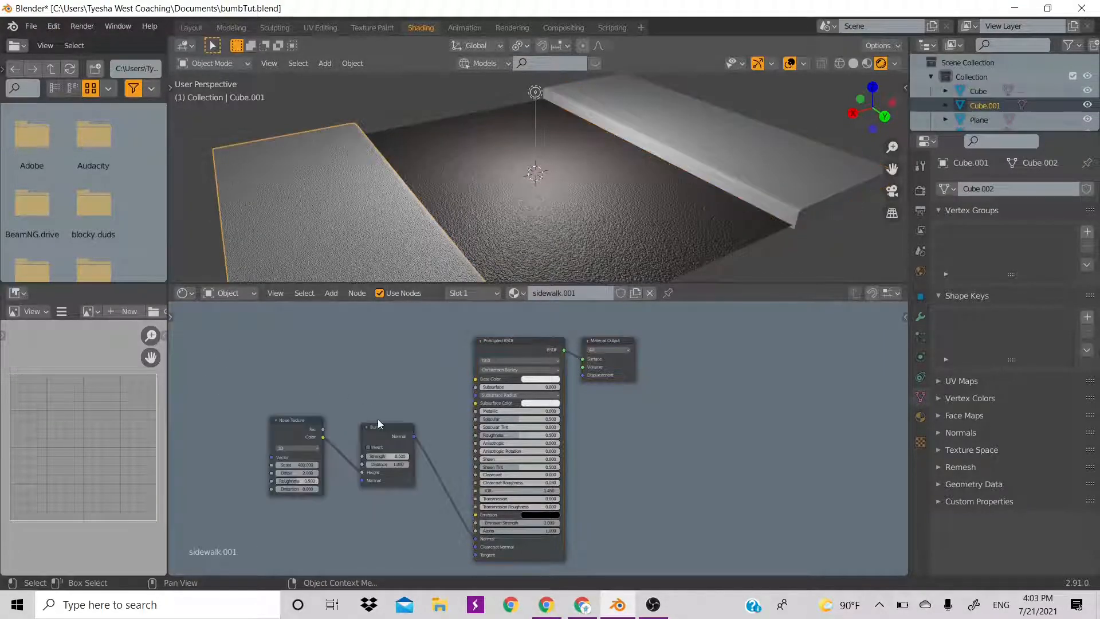
pyautogui.moveTo(242, 373); pyautogui.dragTo(401, 537)
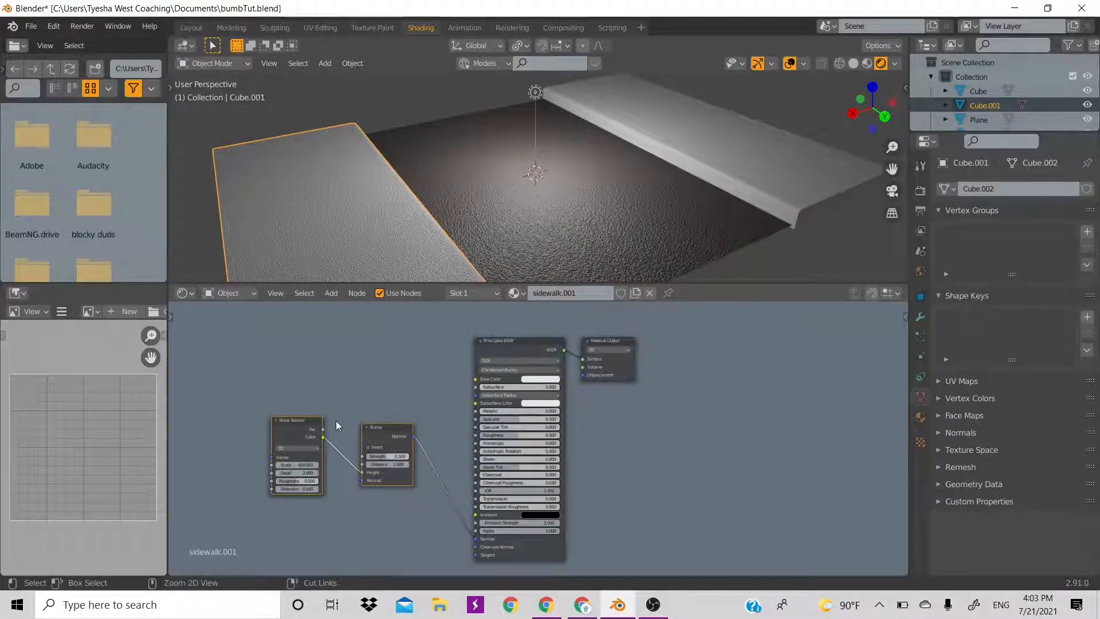
pyautogui.click(733, 139)
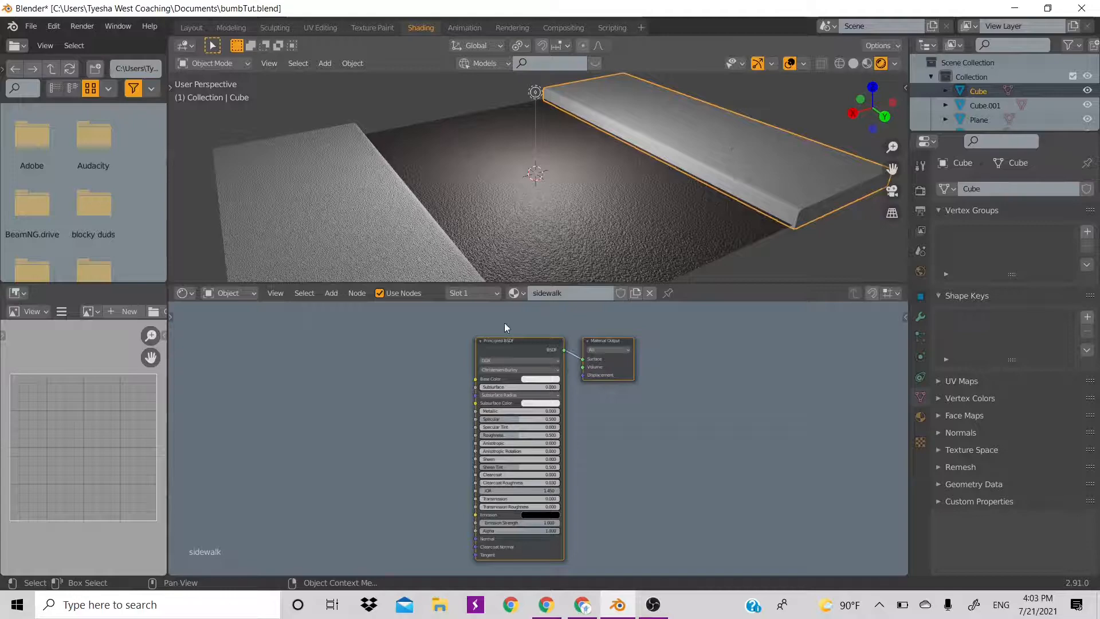
pyautogui.hotkey('ctrl', 'v')
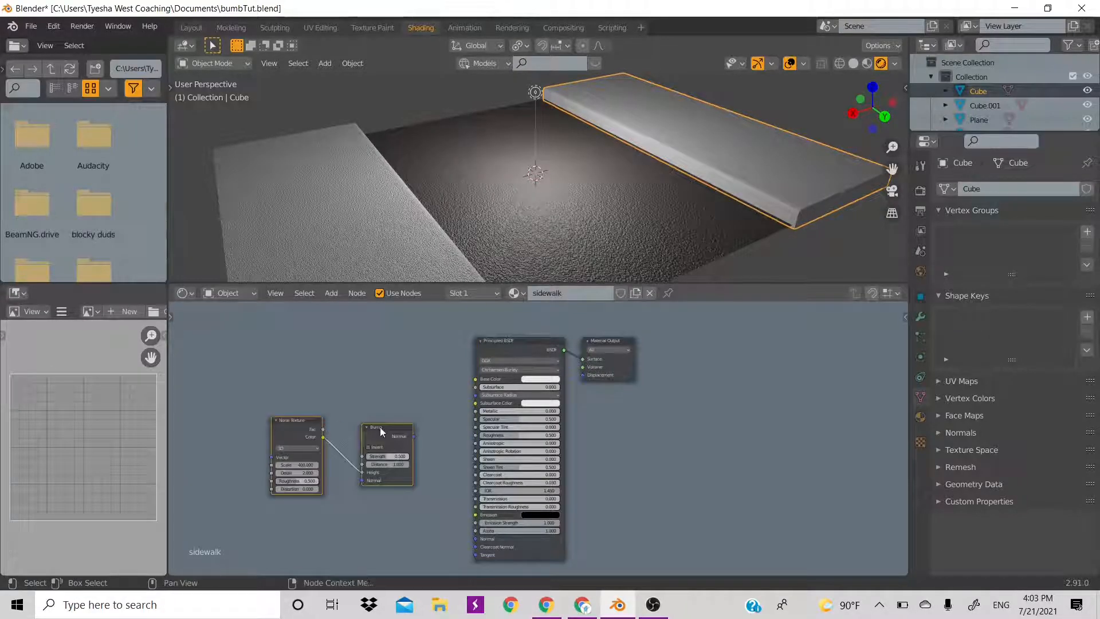
pyautogui.moveTo(413, 436); pyautogui.dragTo(473, 539)
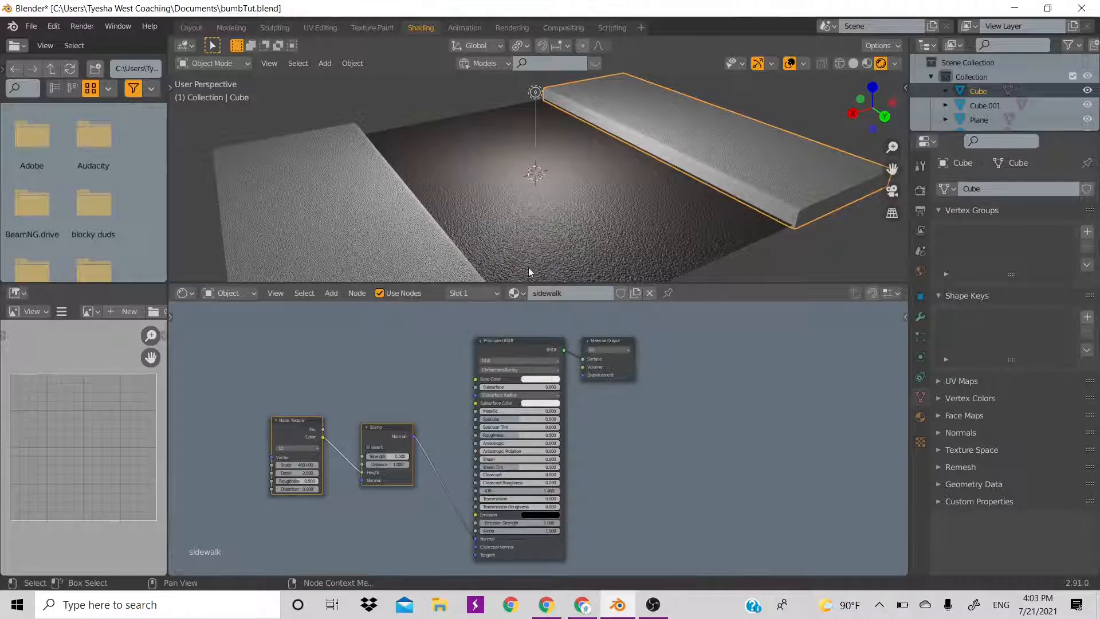
# Change the Base Color of the sidewalk material's Principled BSDF to a pale, slightly yellowish beige.
pyautogui.scroll(-3, 779, 225)
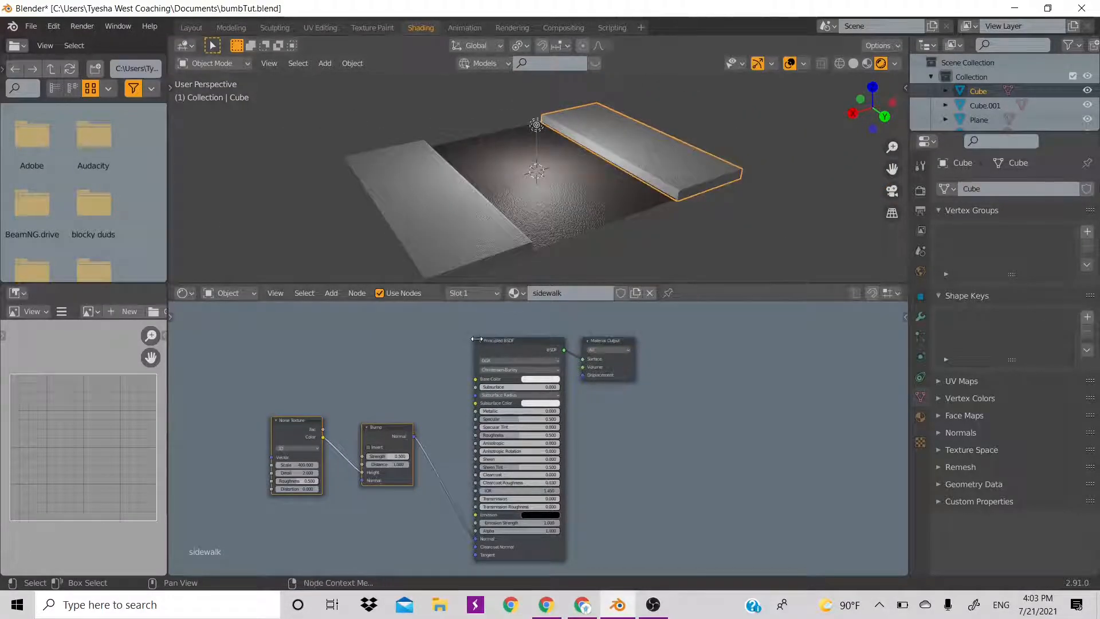
pyautogui.click(547, 380)
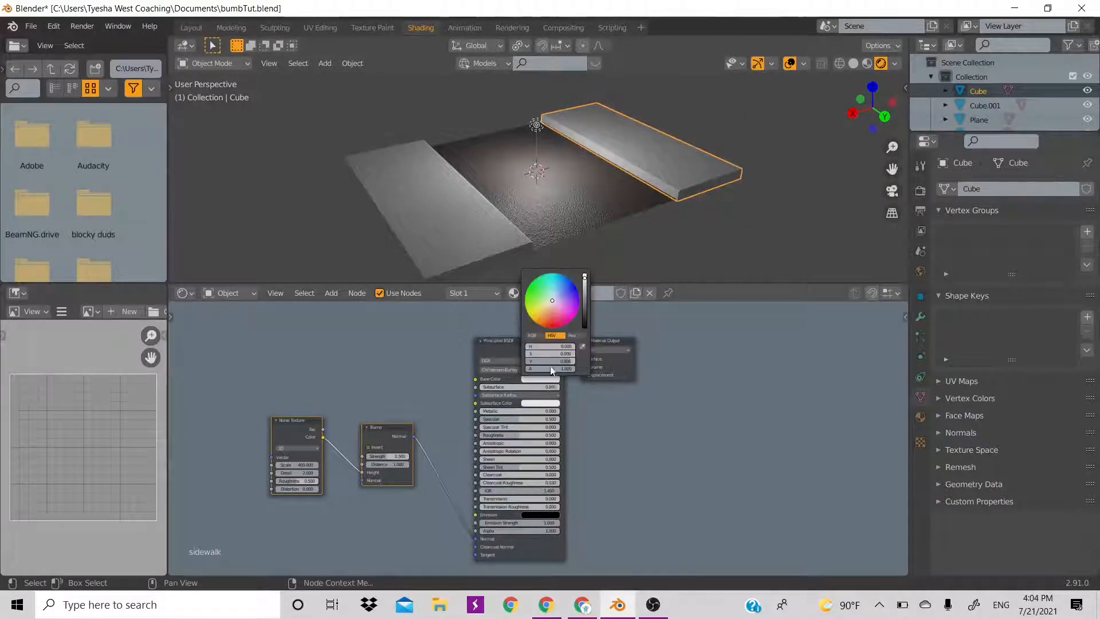
pyautogui.click(549, 307)
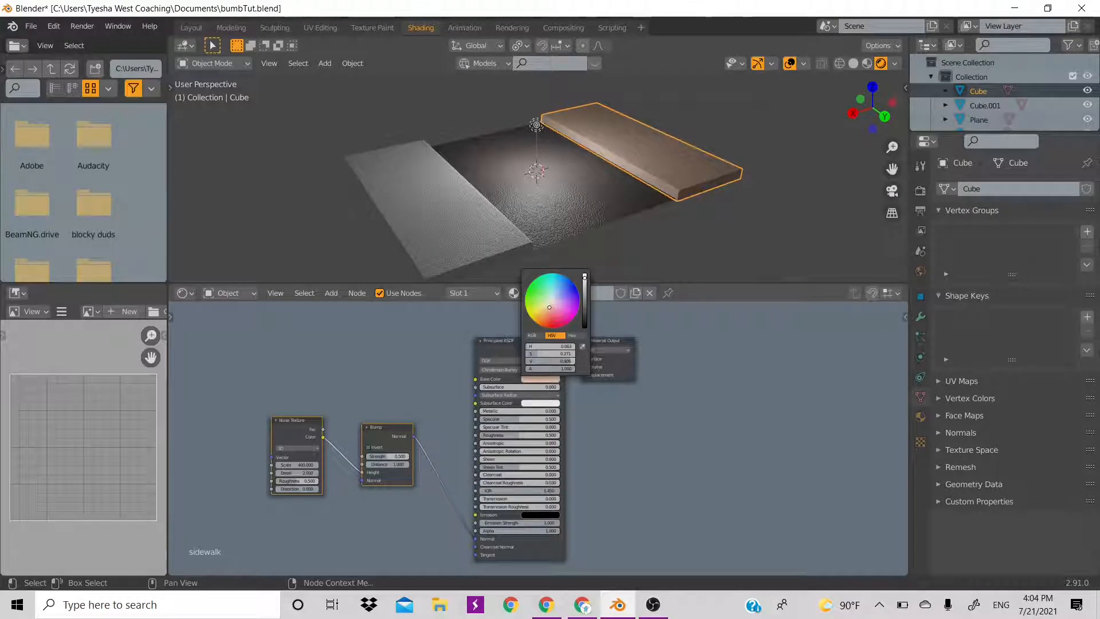
pyautogui.moveTo(550, 307); pyautogui.dragTo(587, 277)
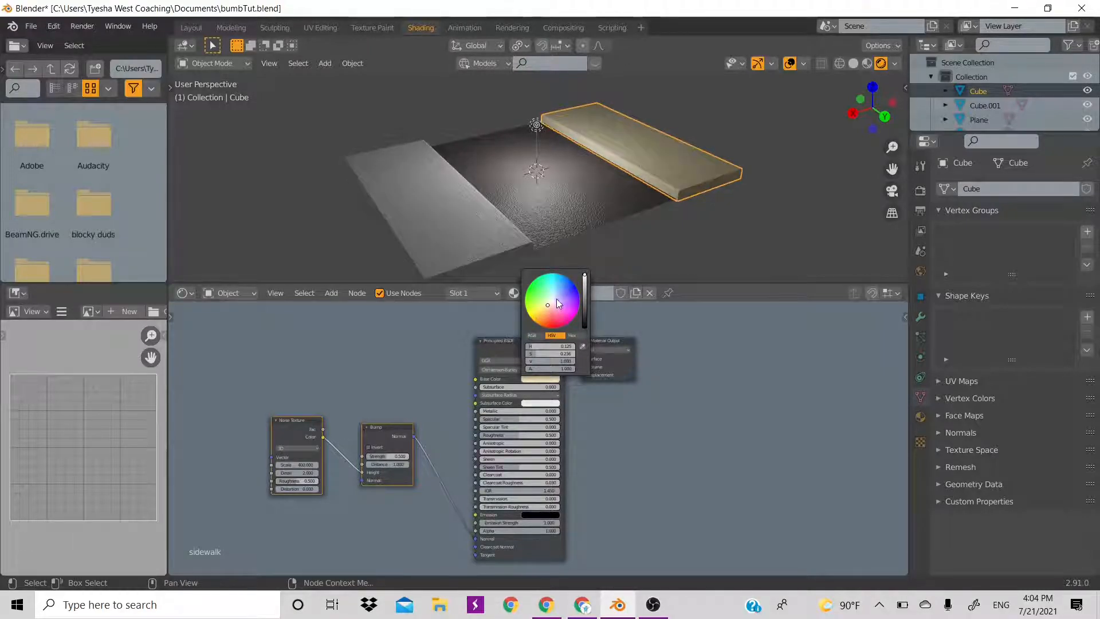
pyautogui.moveTo(546, 306); pyautogui.dragTo(544, 306)
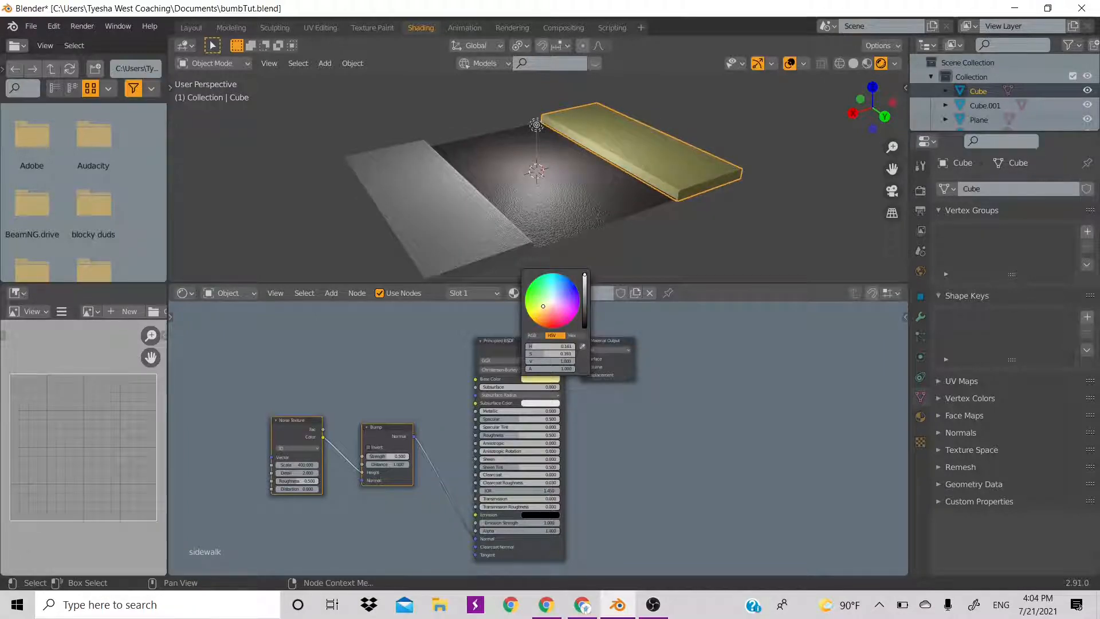
pyautogui.moveTo(543, 306); pyautogui.dragTo(585, 279)
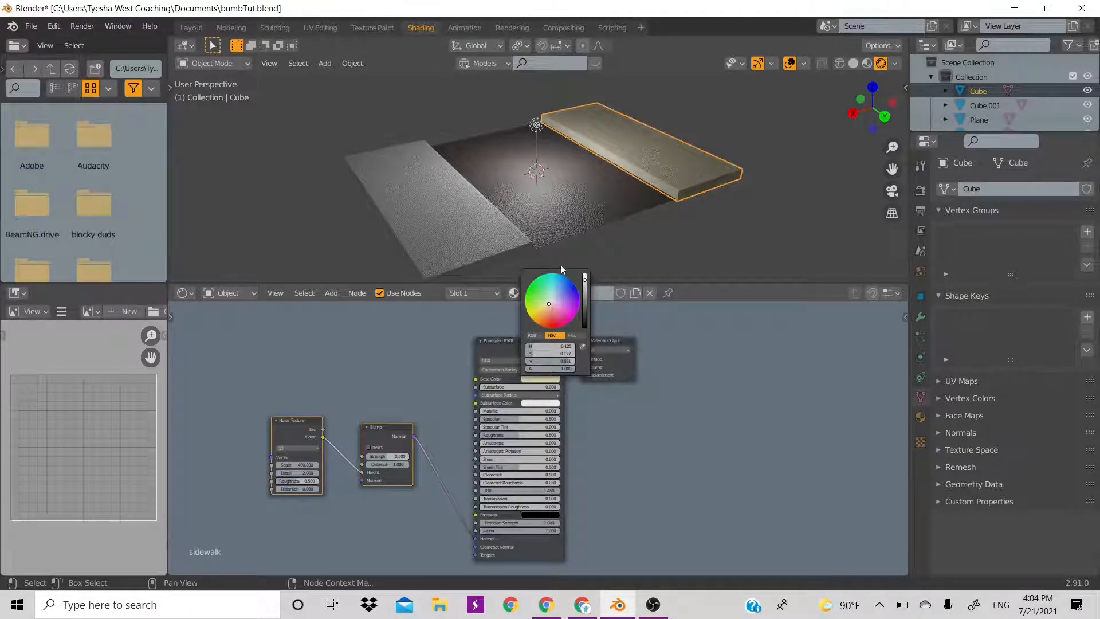
# Replace the Principled BSDF node in the sidewalk.001 material with a copy of the beige one from the sidewalk material.
pyautogui.moveTo(872, 107); pyautogui.dragTo(724, 162)
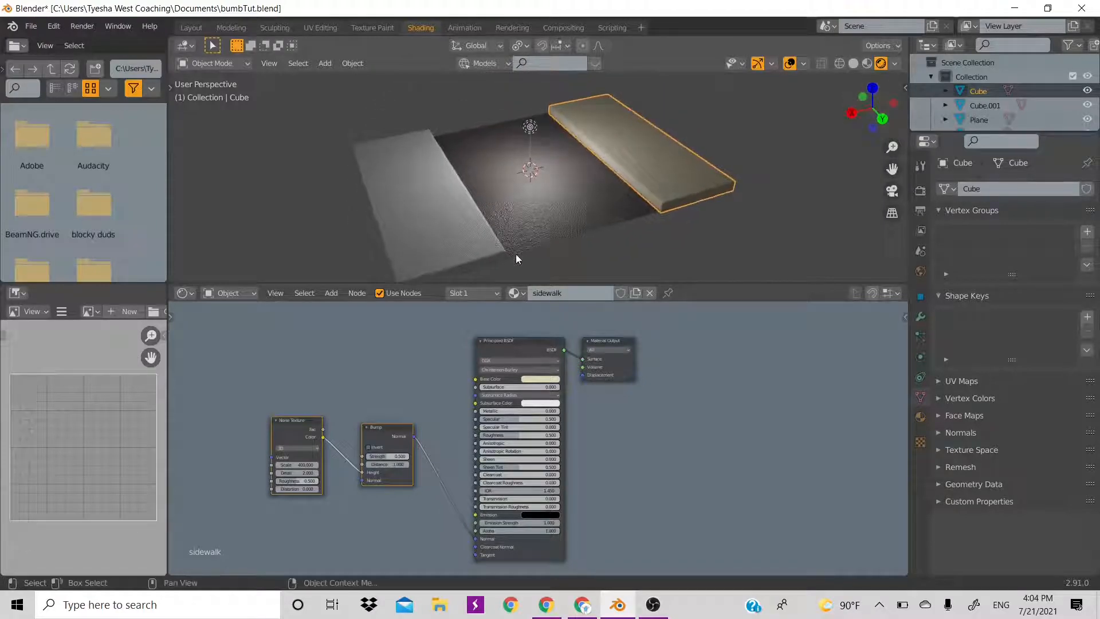
pyautogui.click(519, 345)
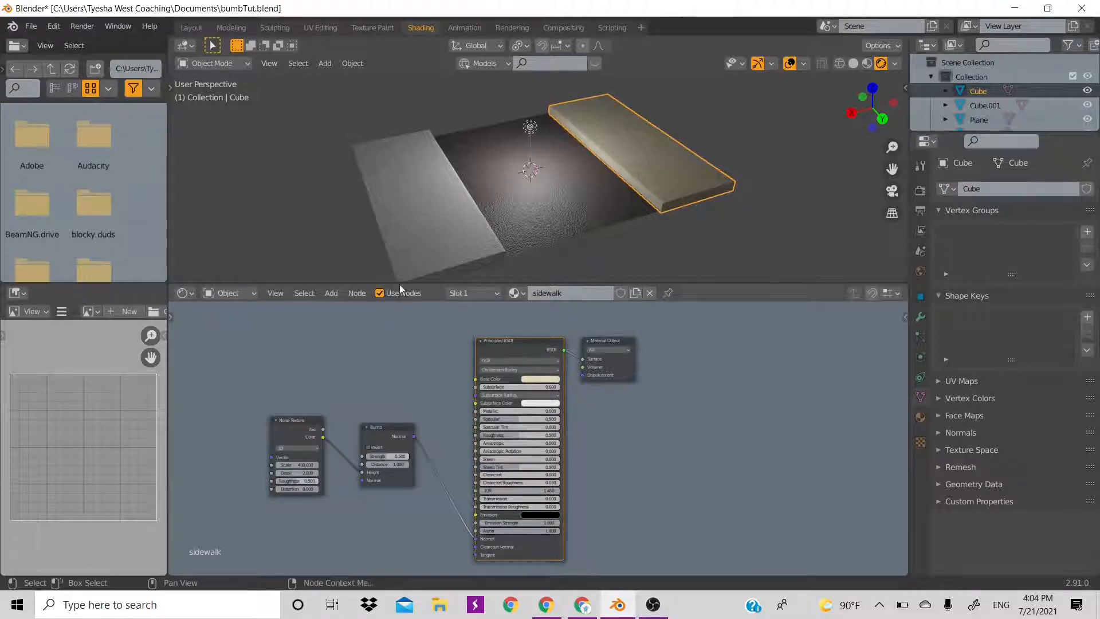
pyautogui.click(436, 240)
pyautogui.click(496, 342)
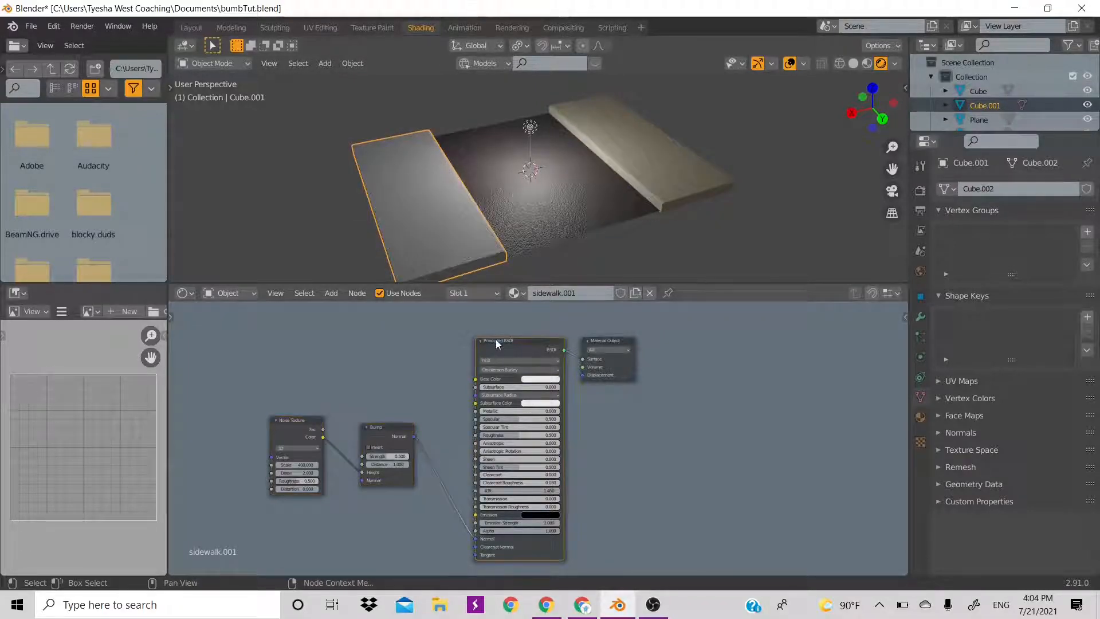
pyautogui.press('x')
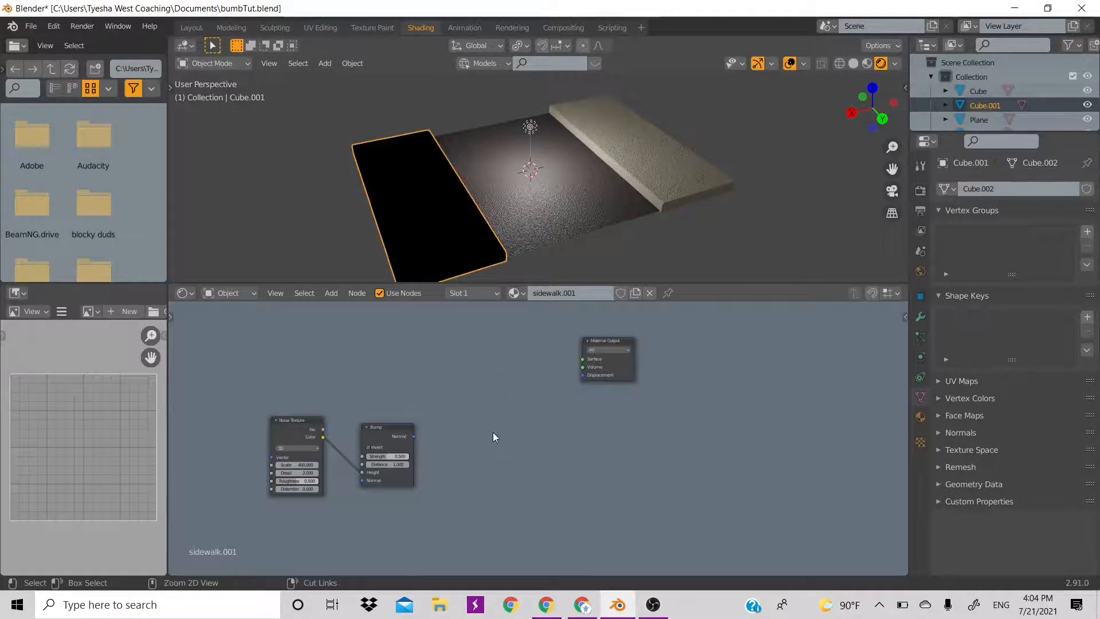
pyautogui.hotkey('ctrl', 'z')
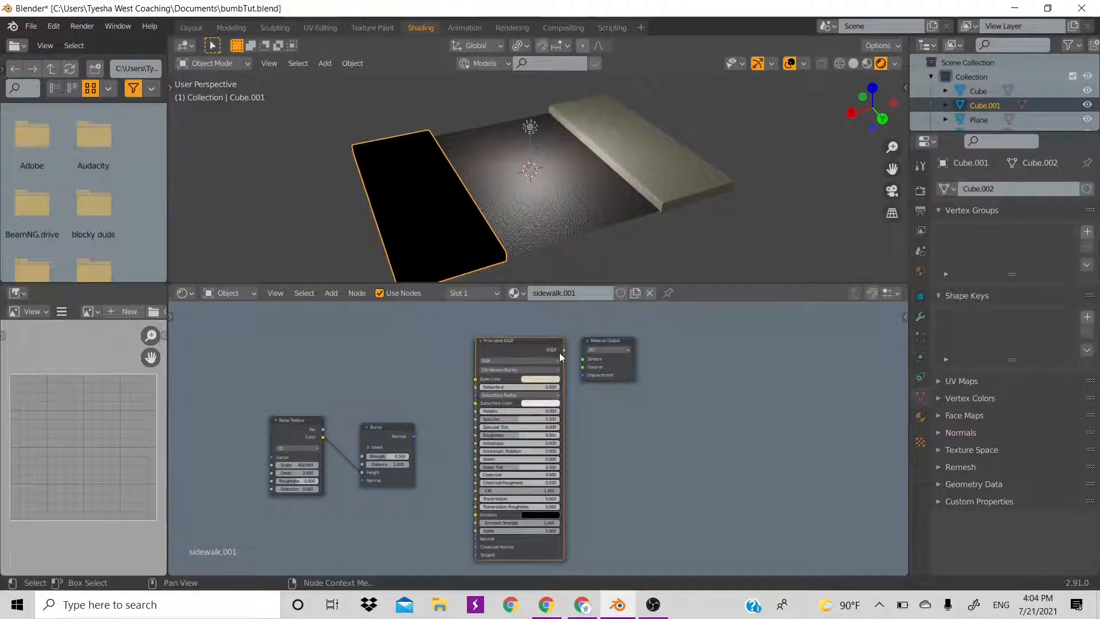
# In the sidewalk.001 material, connect the Principled BSDF to the Material Output's Surface and the Bump node's Normal to the BSDF's Normal.
pyautogui.moveTo(564, 350); pyautogui.dragTo(582, 358)
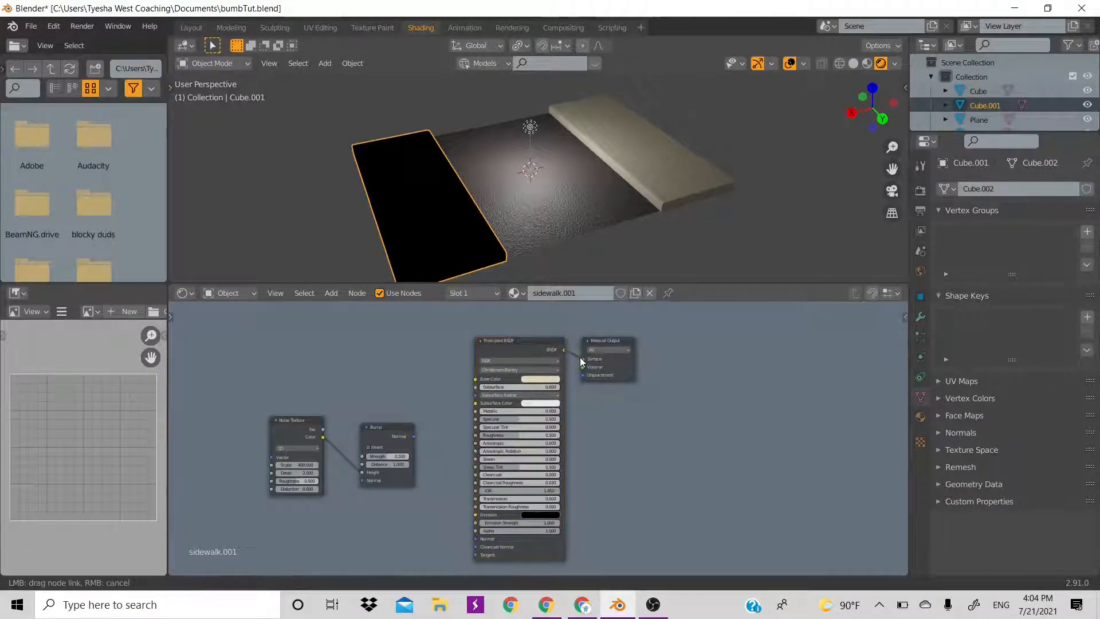
pyautogui.moveTo(415, 437); pyautogui.dragTo(474, 538)
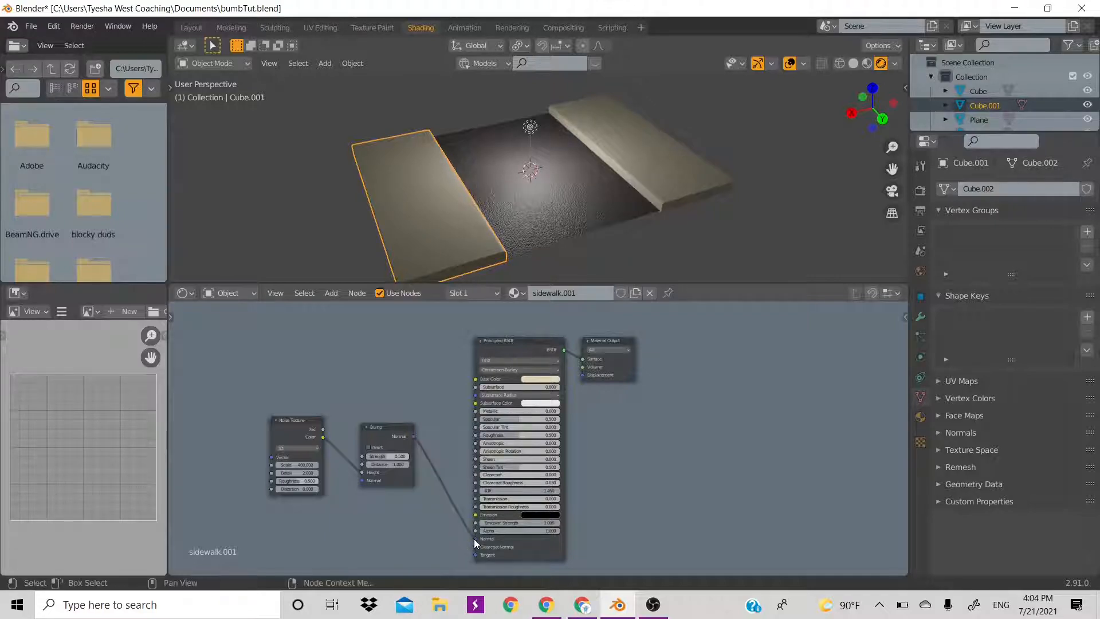
pyautogui.scroll(3, 603, 148)
pyautogui.scroll(2, 604, 148)
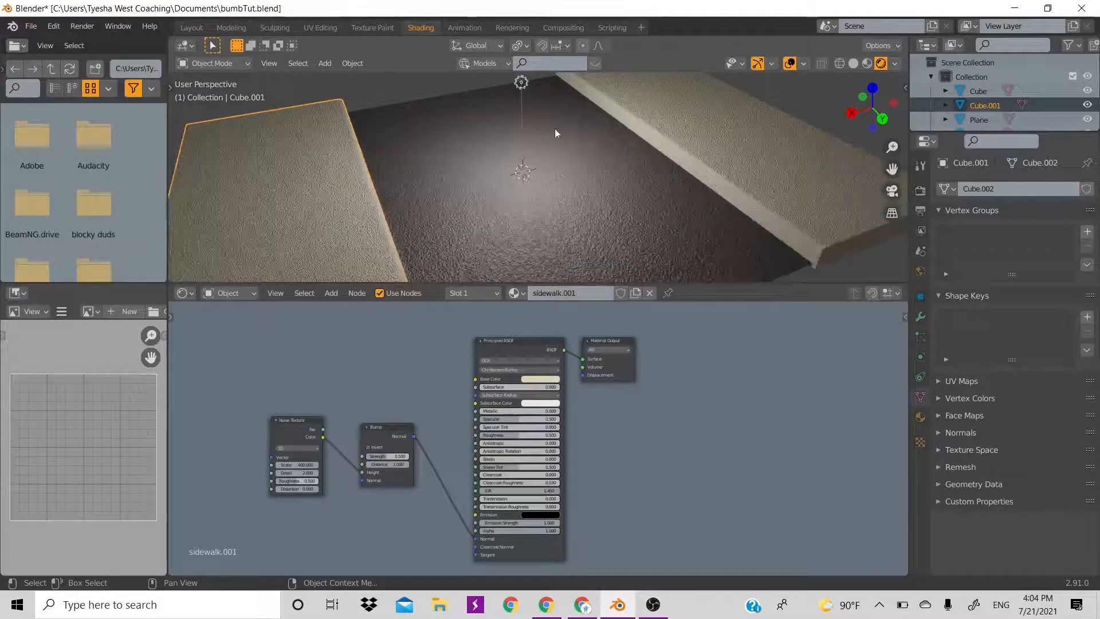
pyautogui.hotkey('alt', 'a')
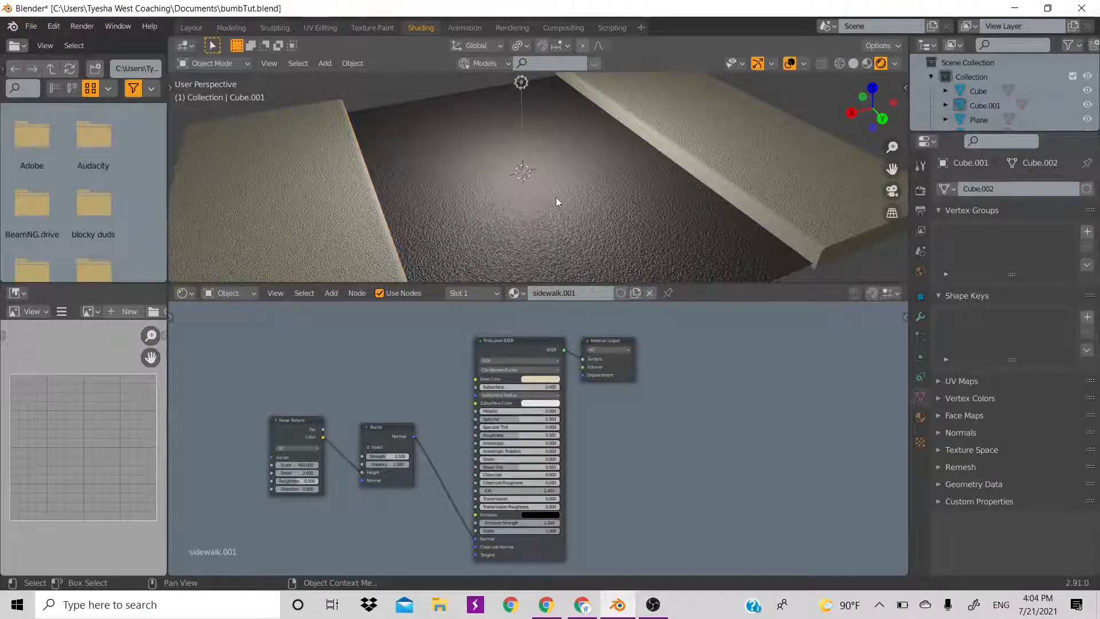
pyautogui.scroll(-3, 556, 197)
pyautogui.scroll(-2, 435, 205)
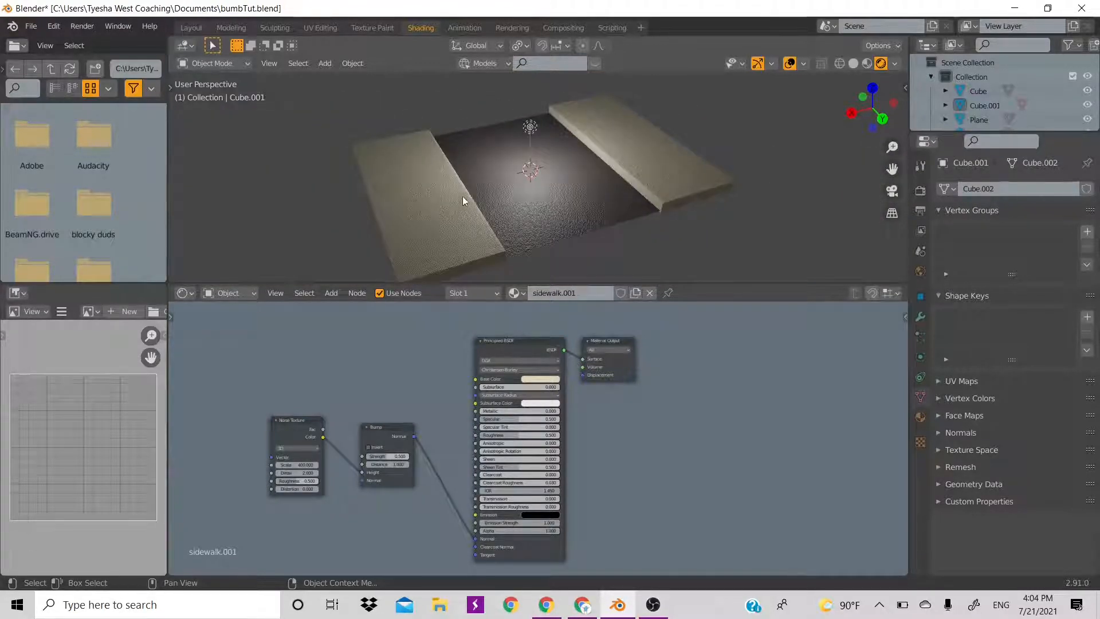
# Increase the Noise Texture scale in the road plane's bumbs material for a finer bump pattern.
pyautogui.scroll(1, 545, 255)
pyautogui.click(550, 214)
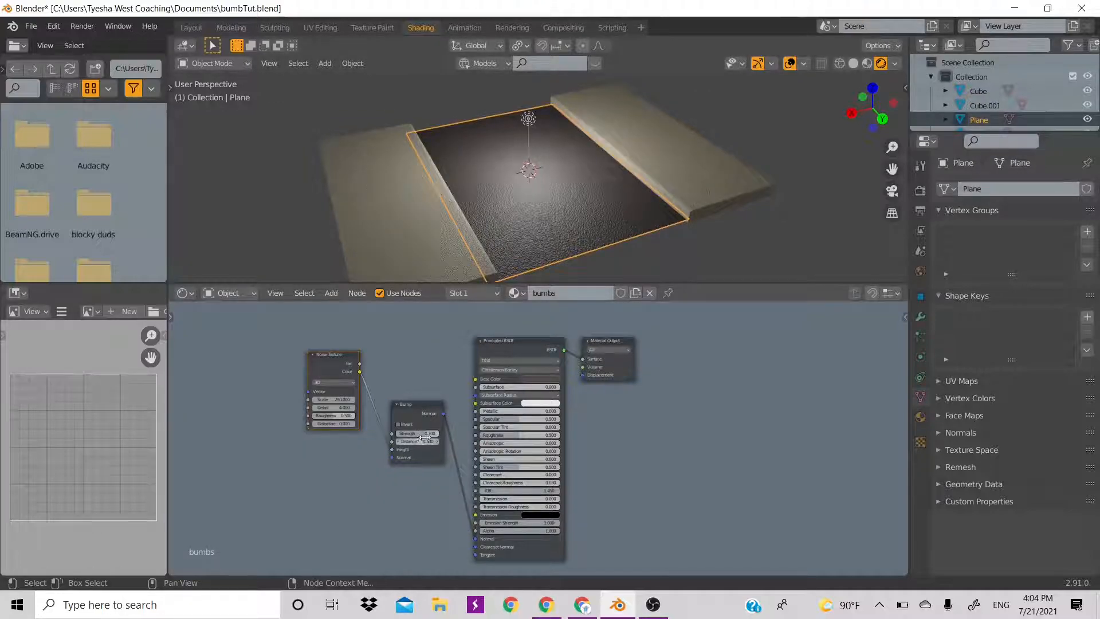
pyautogui.click(345, 399)
pyautogui.write('1')
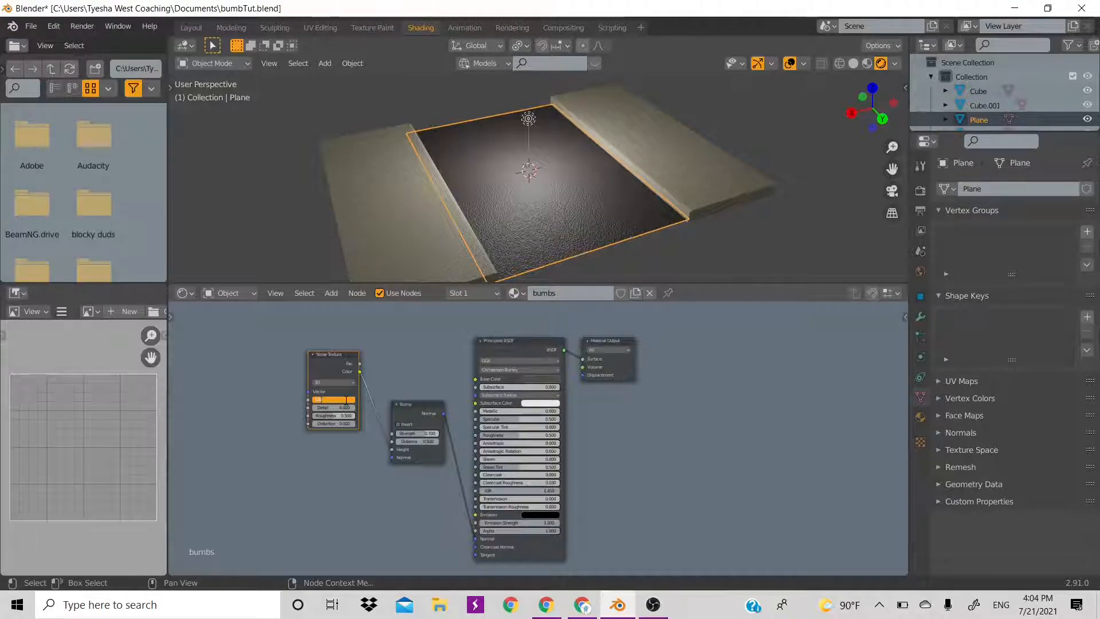
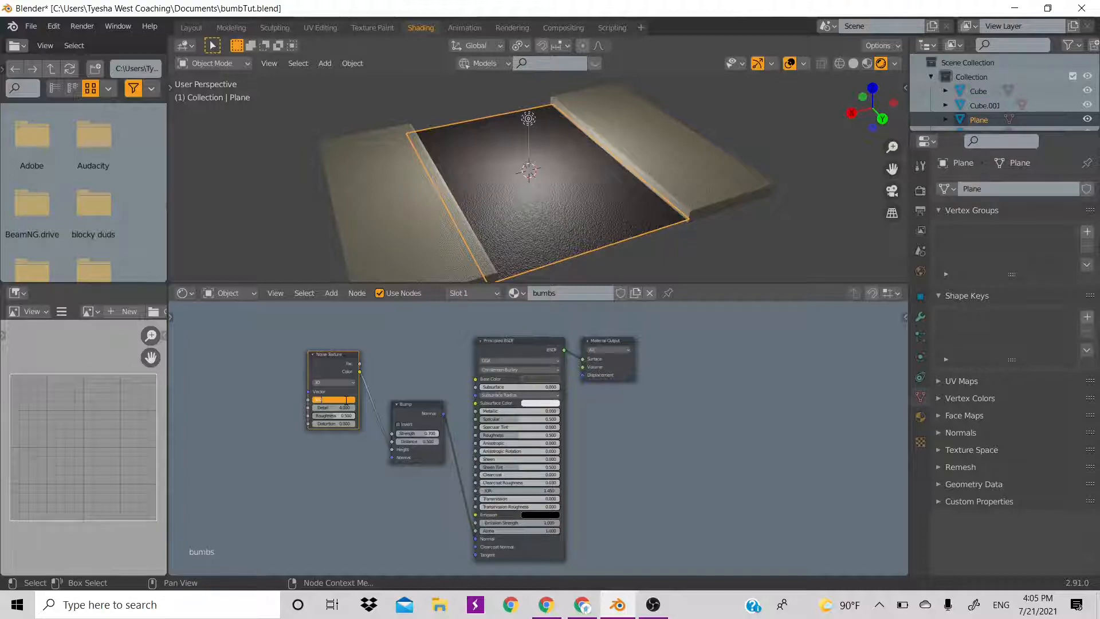
pyautogui.press('Return')
pyautogui.scroll(6, 668, 183)
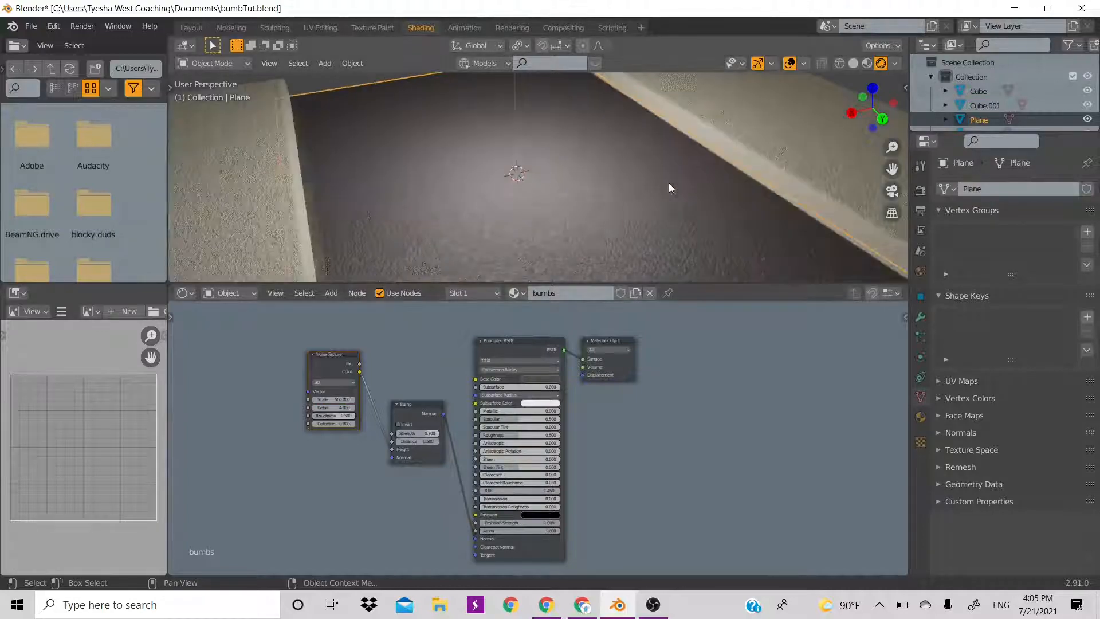
pyautogui.scroll(-3, 668, 184)
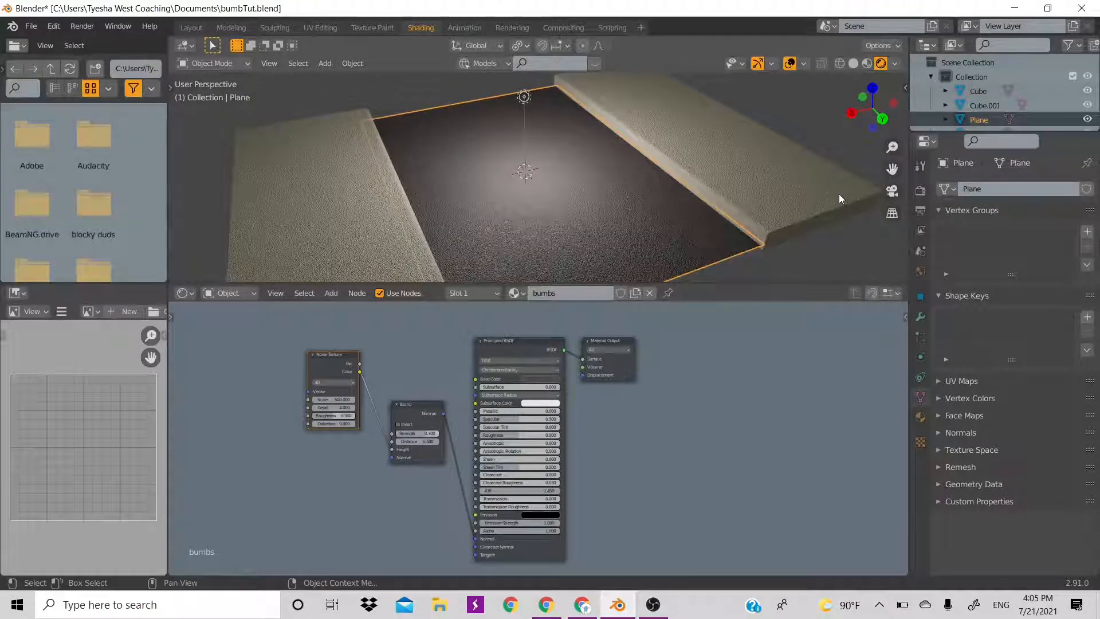
pyautogui.scroll(-4, 839, 193)
pyautogui.click(734, 115)
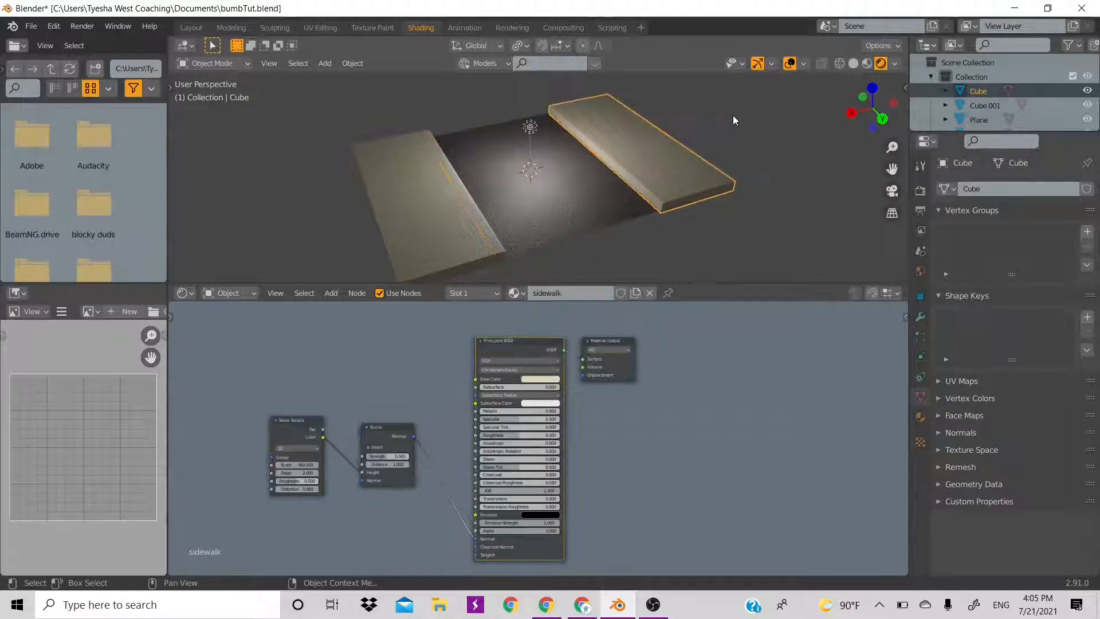
# Switch to the Layout workspace with solid viewport shading and add a cylinder mesh.
pyautogui.click(191, 28)
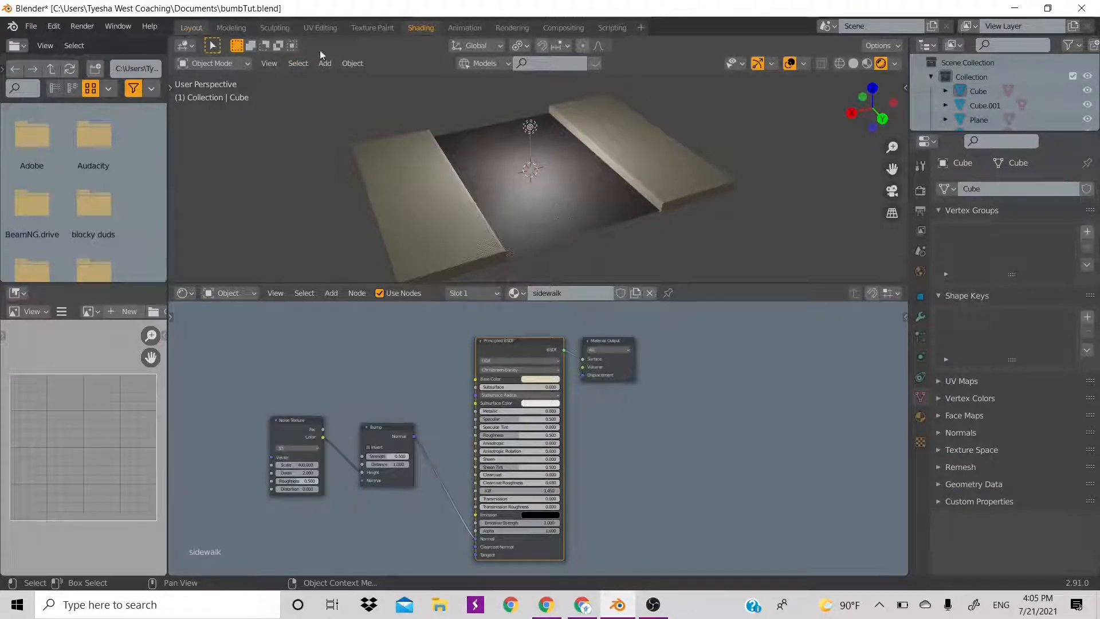
pyautogui.scroll(-4, 565, 257)
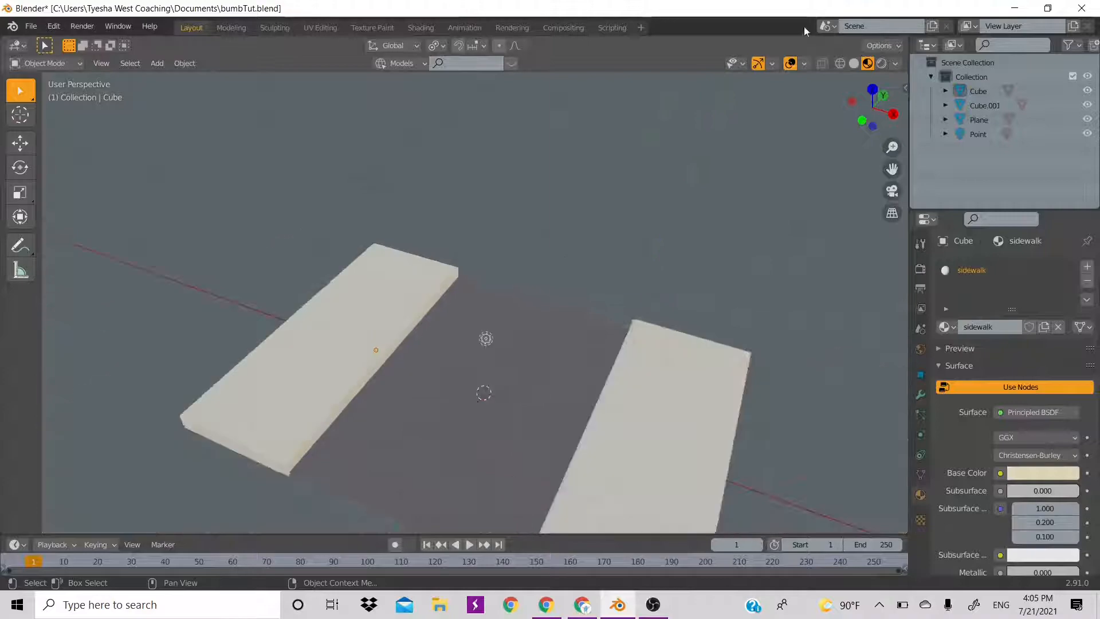
pyautogui.click(854, 63)
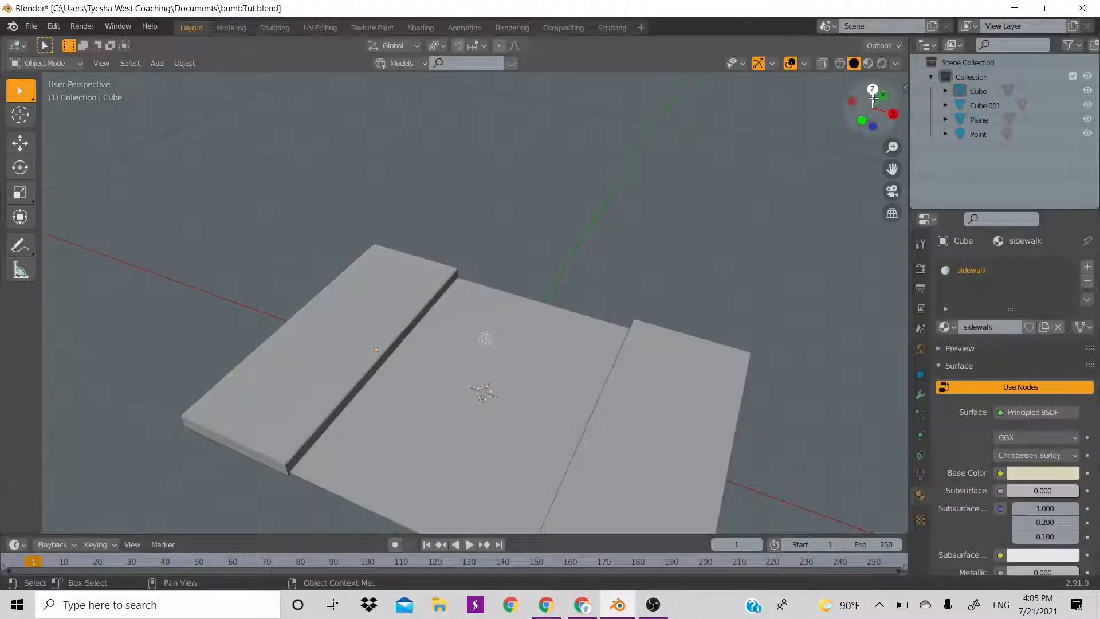
pyautogui.moveTo(875, 106); pyautogui.dragTo(611, 291)
pyautogui.hotkey('shift', 'a')
pyautogui.moveTo(585, 298)
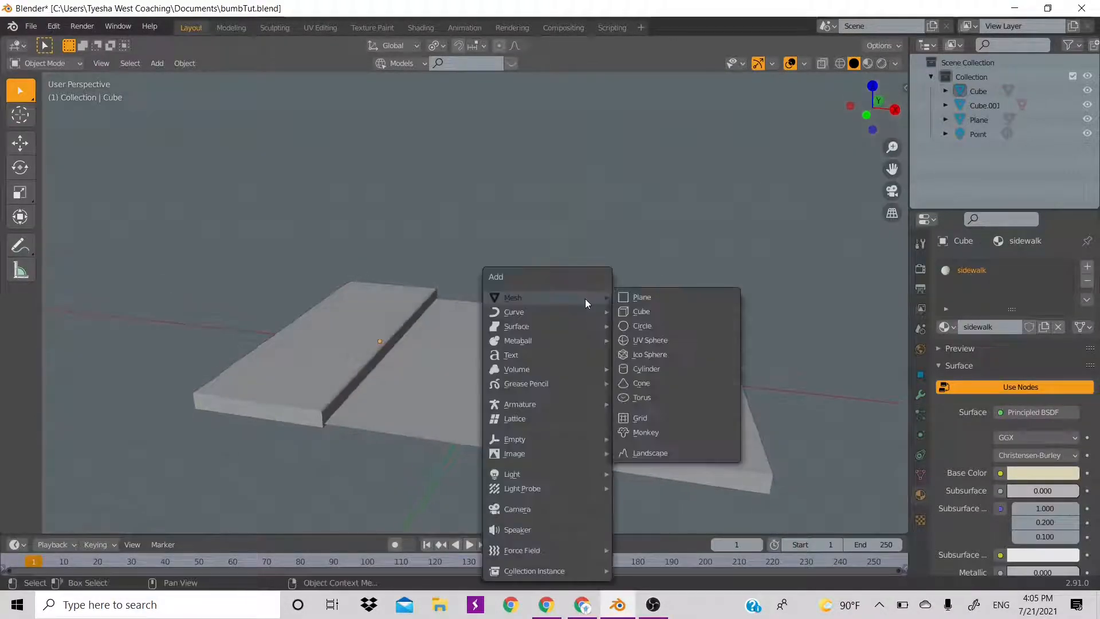
pyautogui.click(648, 368)
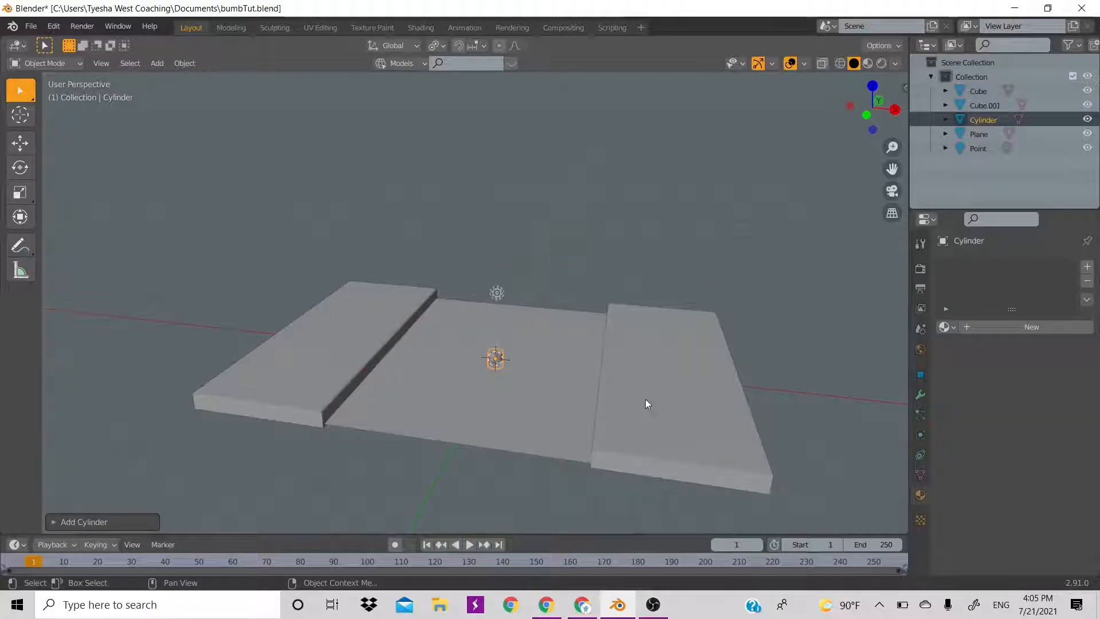
# Raise the cylinder above the road, move it about 28 m along negative X, and lower it towards the sidewalk slab.
pyautogui.press('g')
pyautogui.press('z')
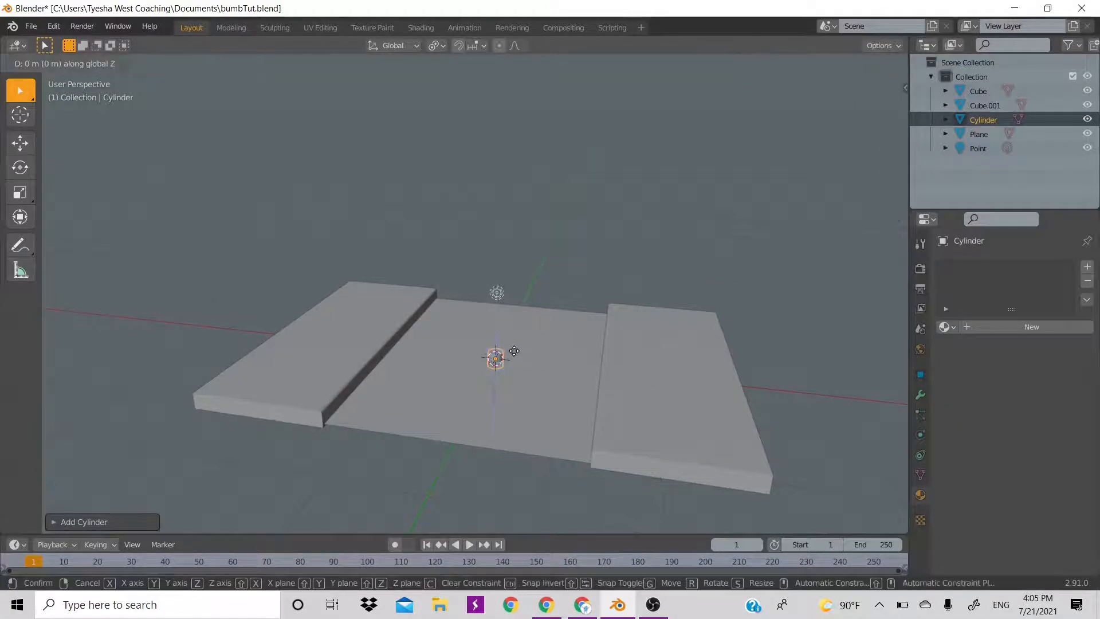
pyautogui.click(518, 328)
pyautogui.press('g')
pyautogui.press('x')
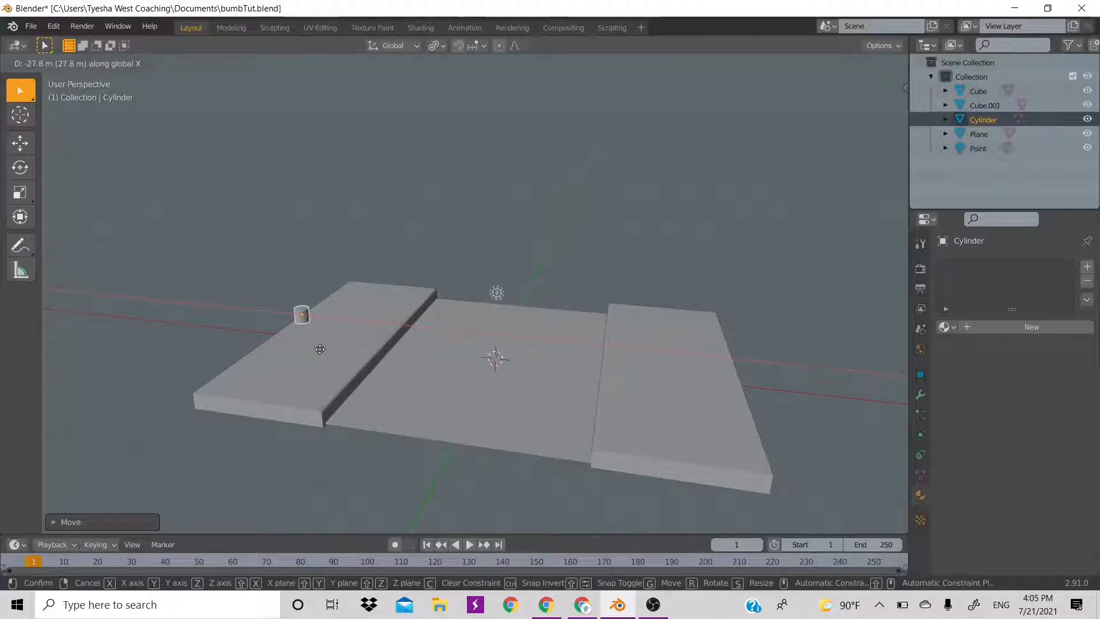
pyautogui.click(320, 348)
pyautogui.press('g')
pyautogui.press('z')
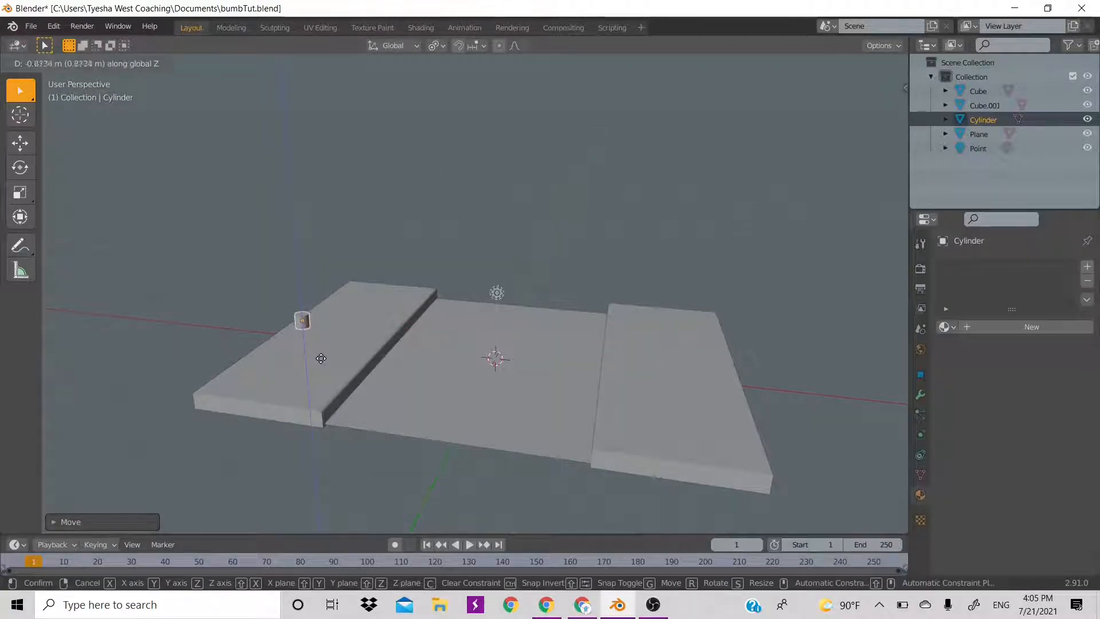
pyautogui.click(320, 354)
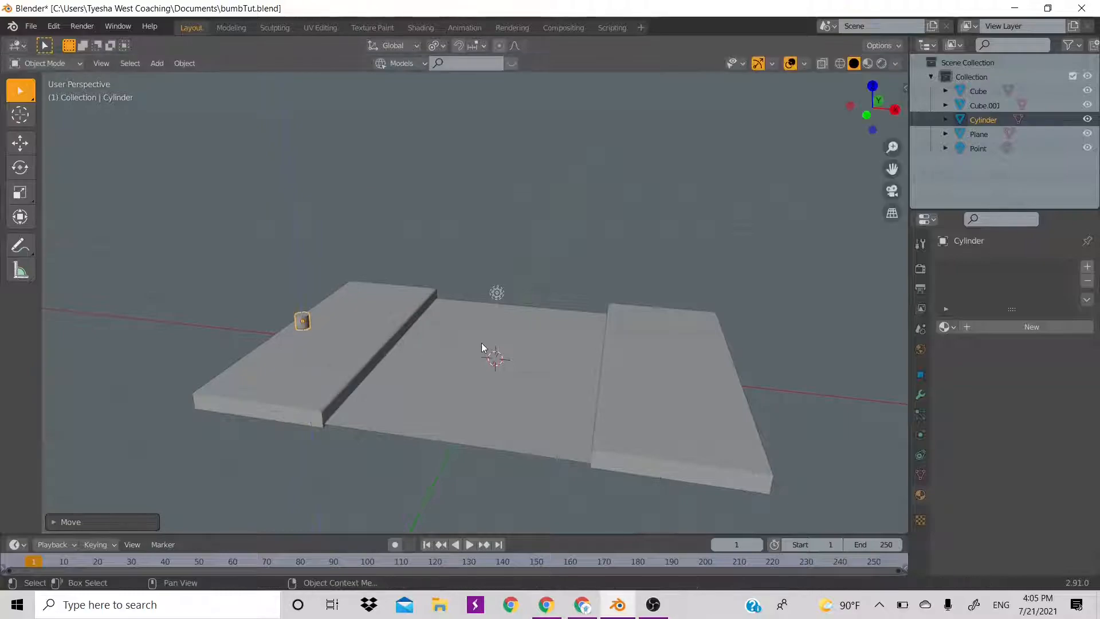
# Scale the cylinder down uniformly to about 0.7 and lower it along Z onto the sidewalk slab.
pyautogui.press('s')
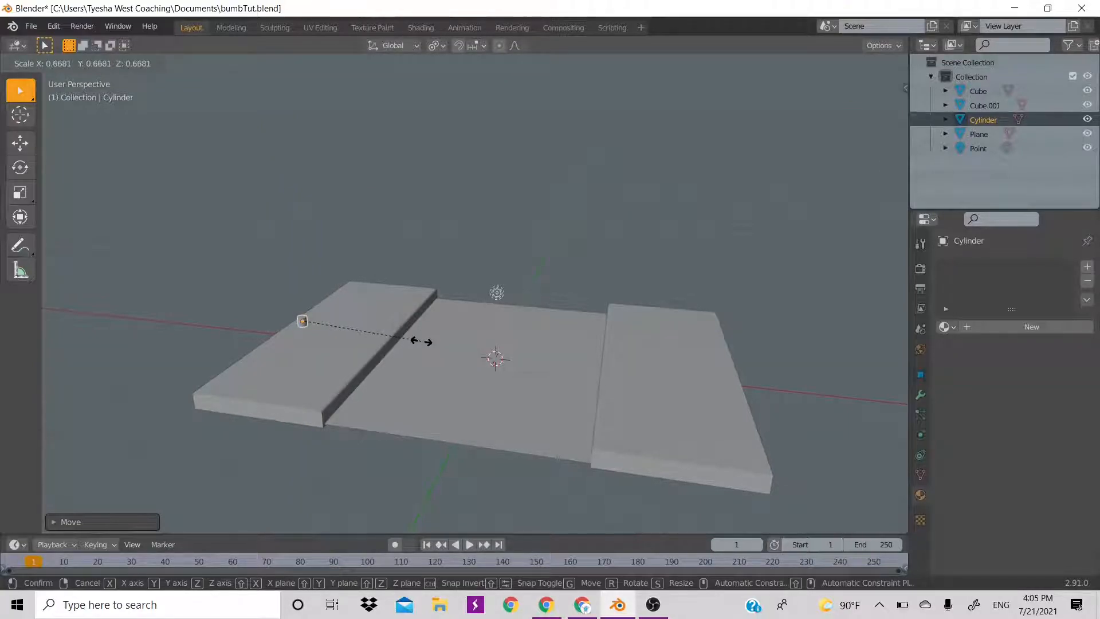
pyautogui.click(436, 340)
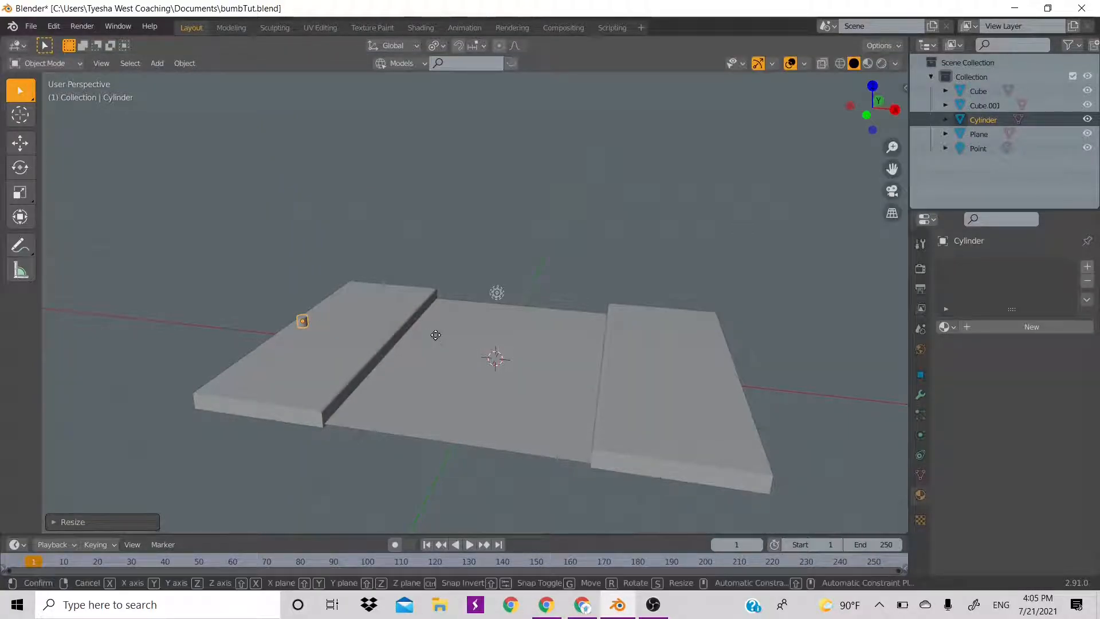
pyautogui.press('g')
pyautogui.press('z')
pyautogui.click(435, 338)
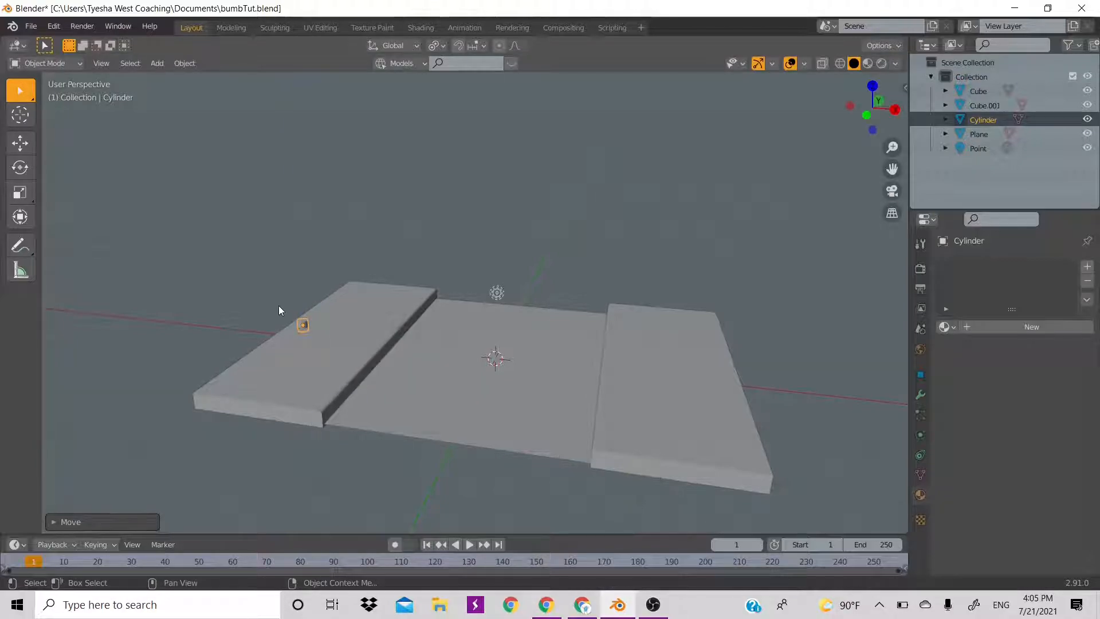
# In Edit Mode, raise the cylinder's top face about 19 m along Z to form a tall pole.
pyautogui.press('Tab')
pyautogui.scroll(4, 293, 315)
pyautogui.scroll(1, 306, 323)
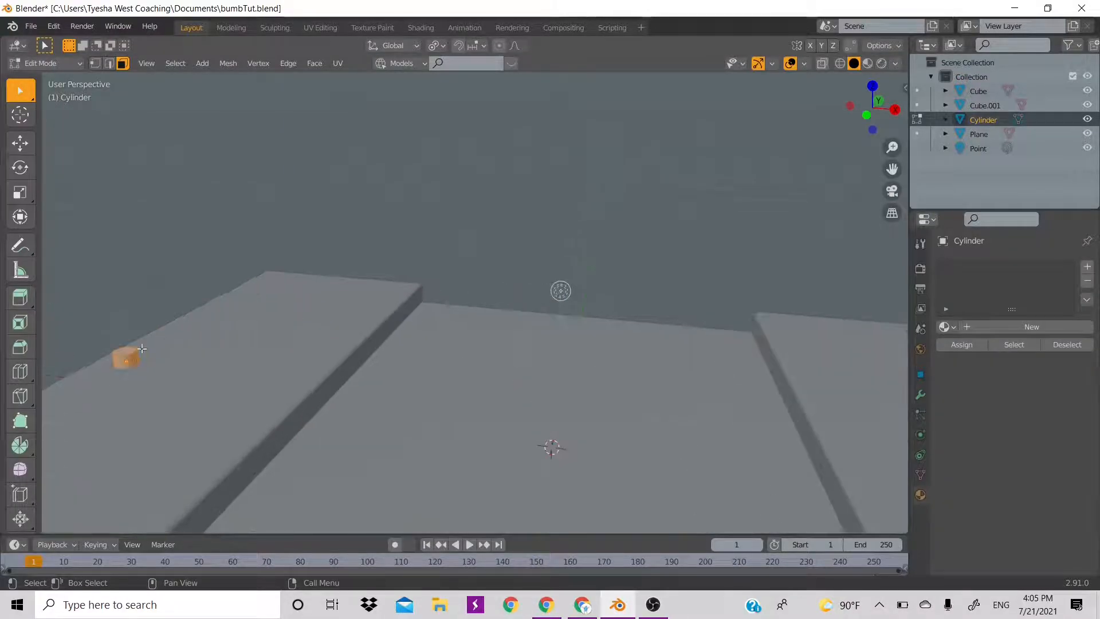
pyautogui.scroll(-5, 259, 351)
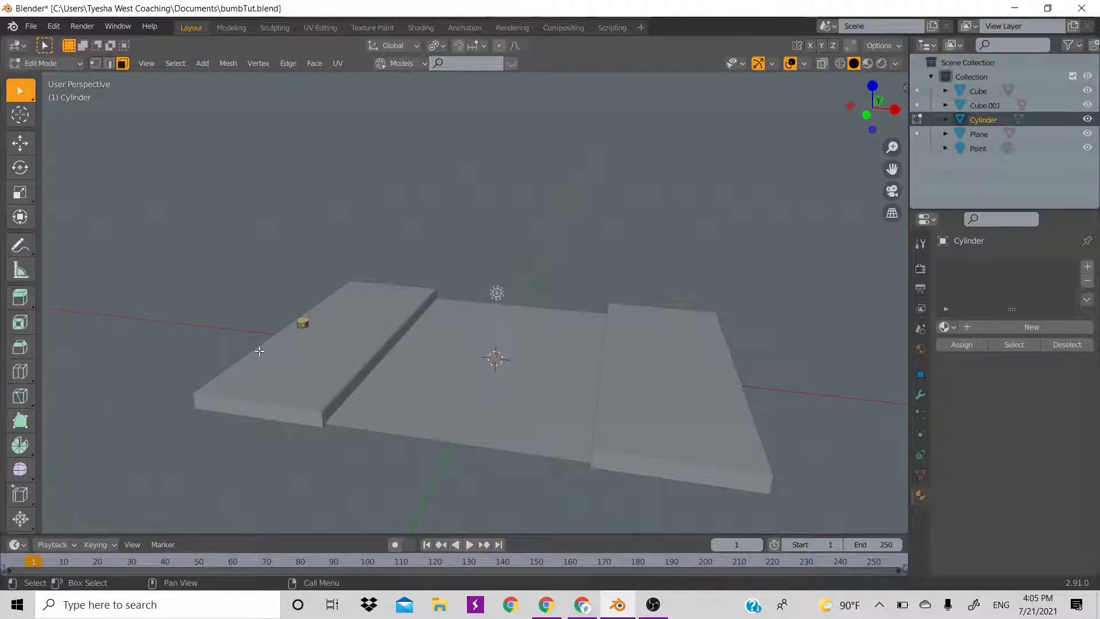
pyautogui.press('g')
pyautogui.press('z')
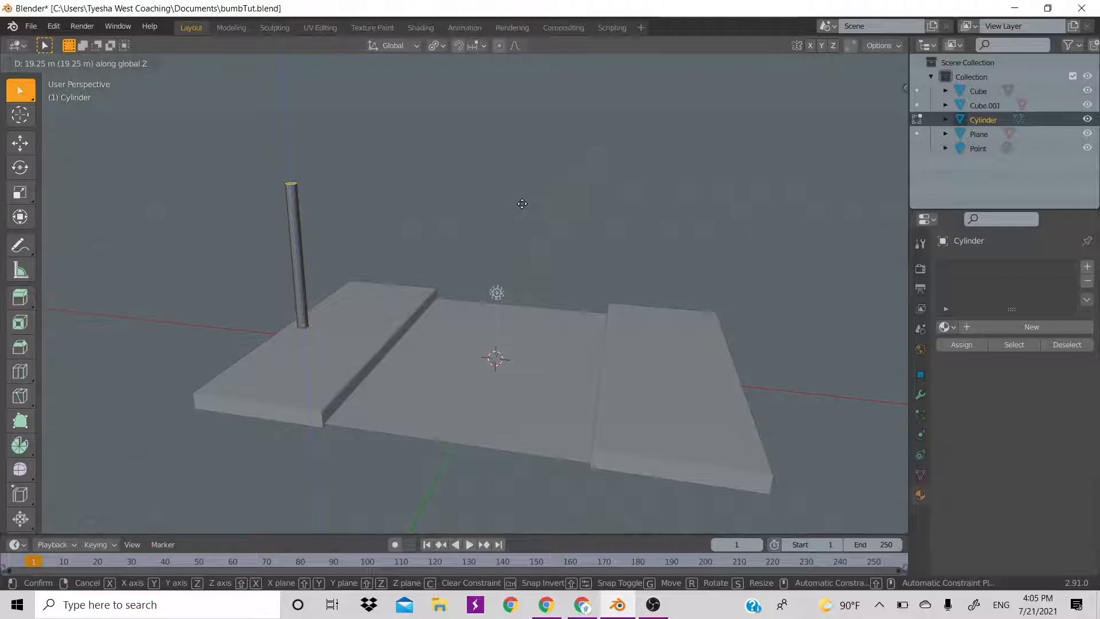
pyautogui.click(523, 205)
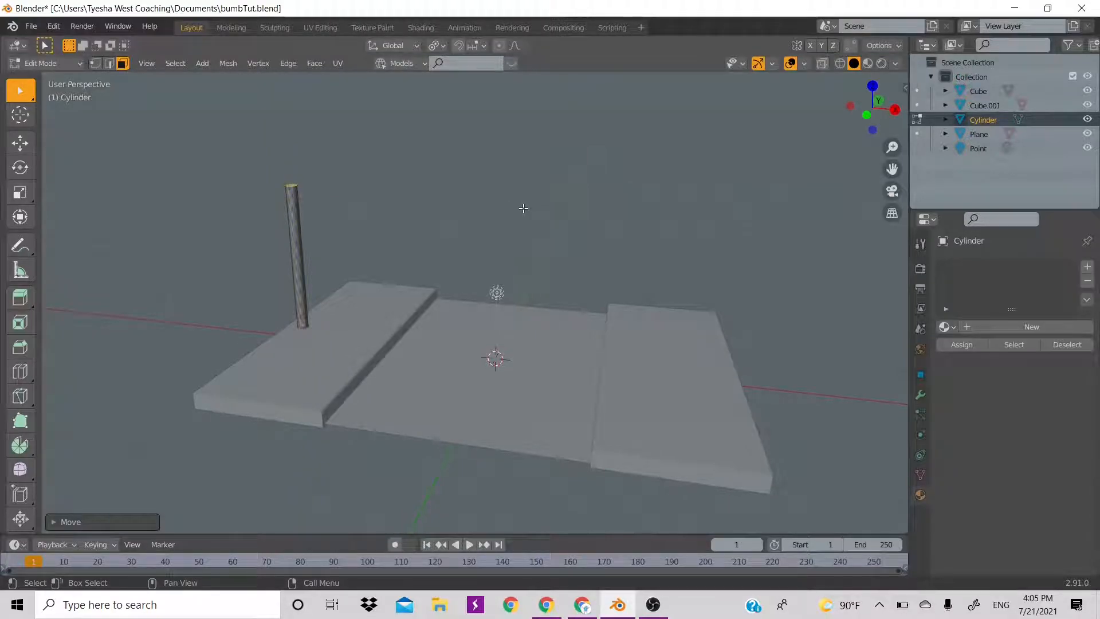
# Extrude the pole's top face about 2.4 m along Z and shift the new end along X towards the road.
pyautogui.press('g')
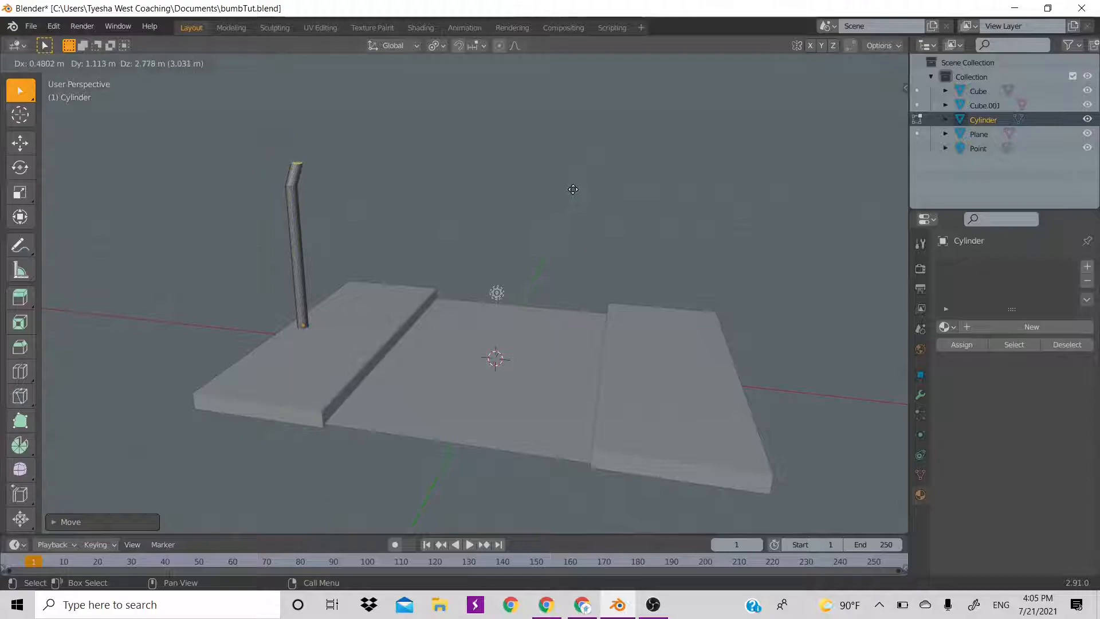
pyautogui.press('z')
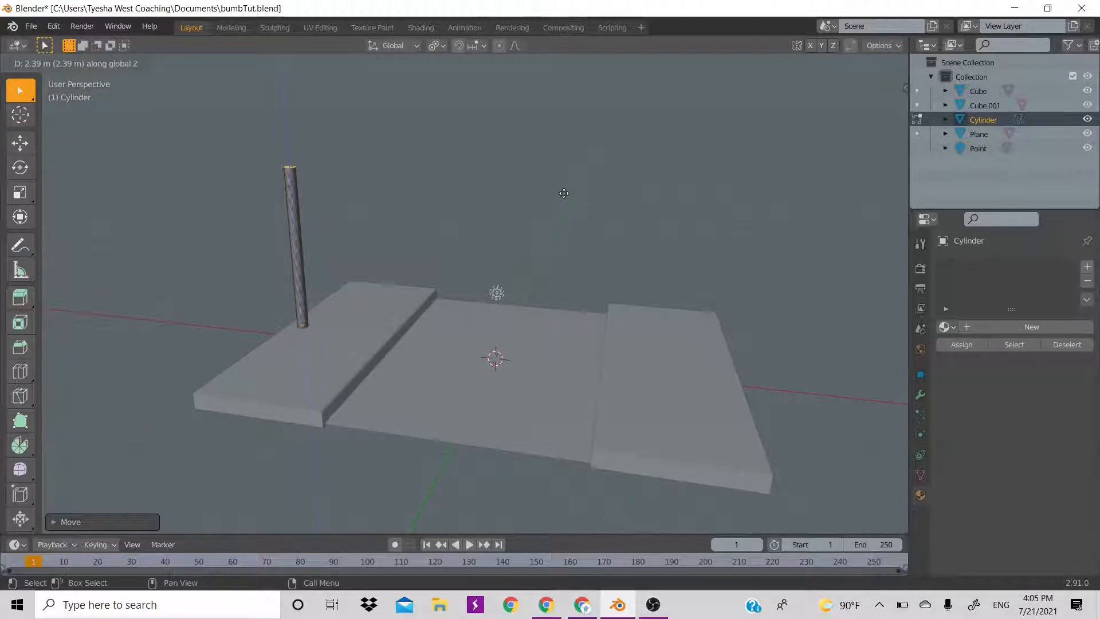
pyautogui.click(564, 193)
pyautogui.moveTo(849, 107); pyautogui.dragTo(871, 116)
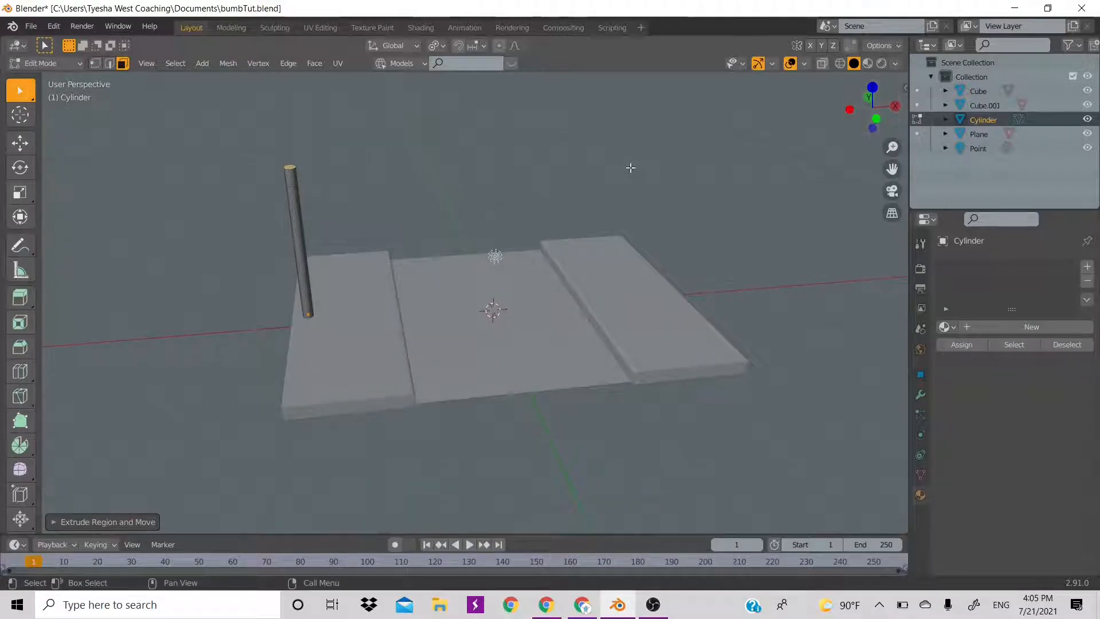
pyautogui.press('e')
pyautogui.press('x')
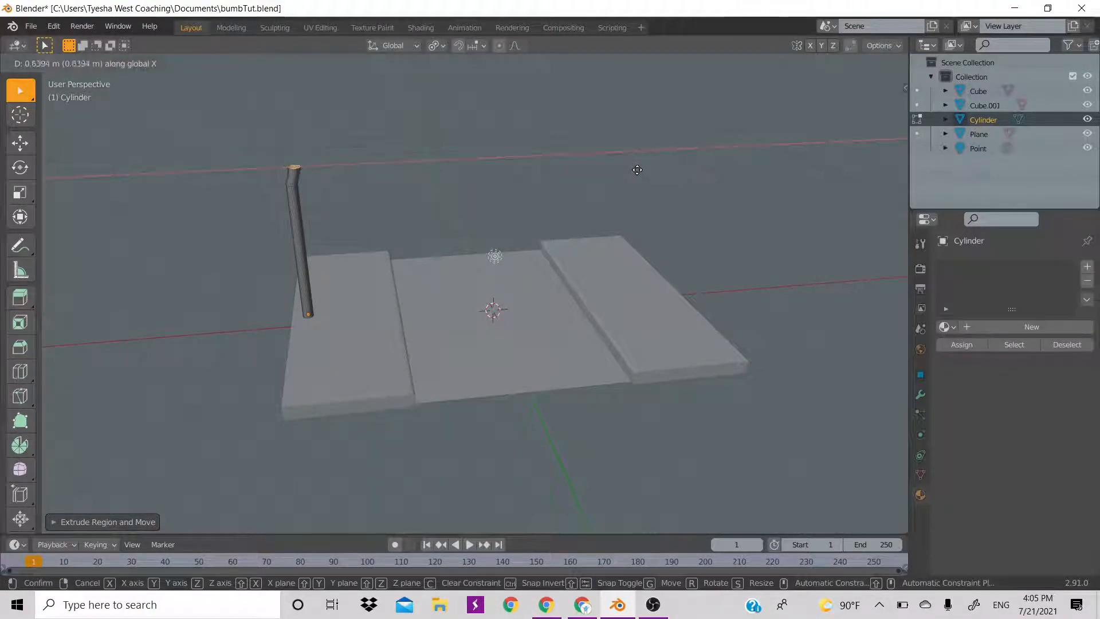
pyautogui.click(640, 172)
# Extrude the pole's end face another 3 m or so along Z and shift it further along X to continue the bend.
pyautogui.press('e')
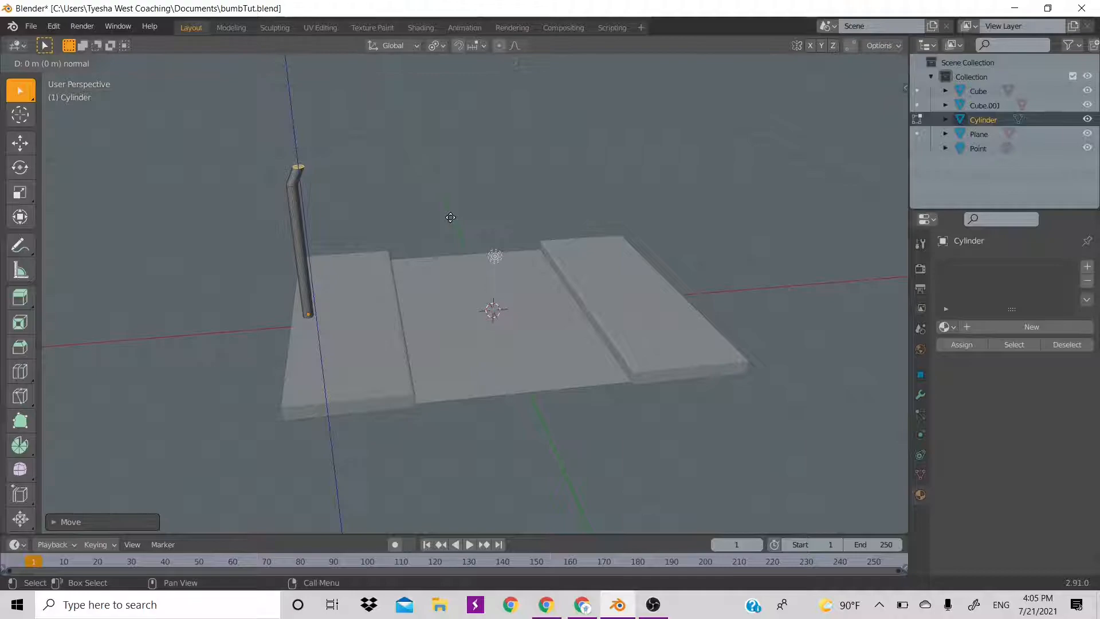
pyautogui.press('z')
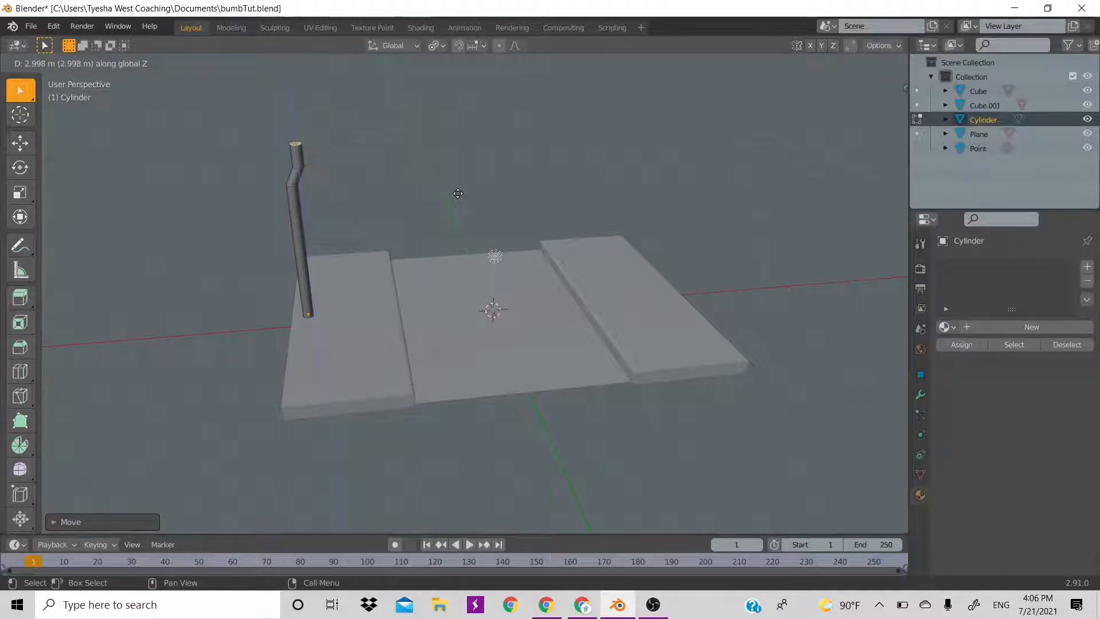
pyautogui.click(455, 193)
pyautogui.press('e')
pyautogui.press('x')
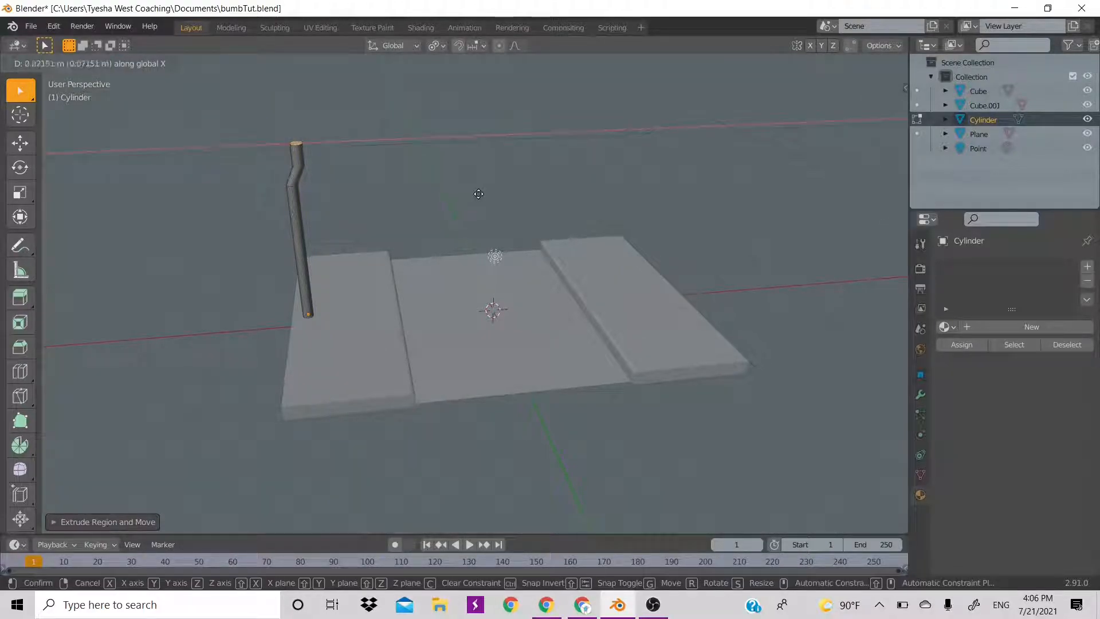
pyautogui.click(482, 200)
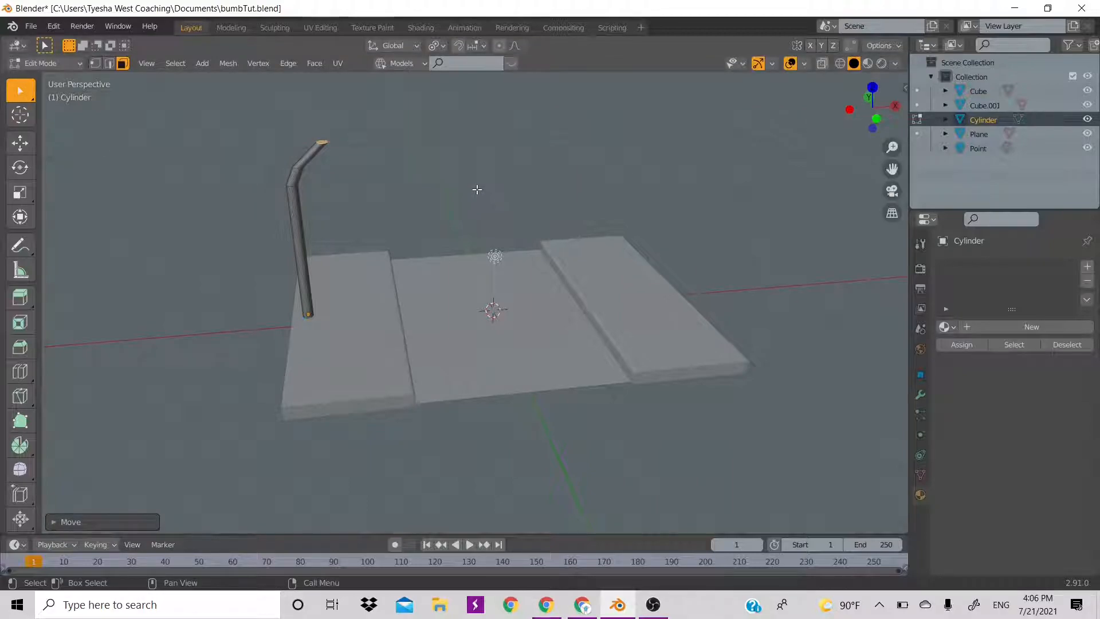
# Lower the pole's end face slightly along Z and shift it back about 1 m along X.
pyautogui.press('e')
pyautogui.press('z')
pyautogui.click(478, 193)
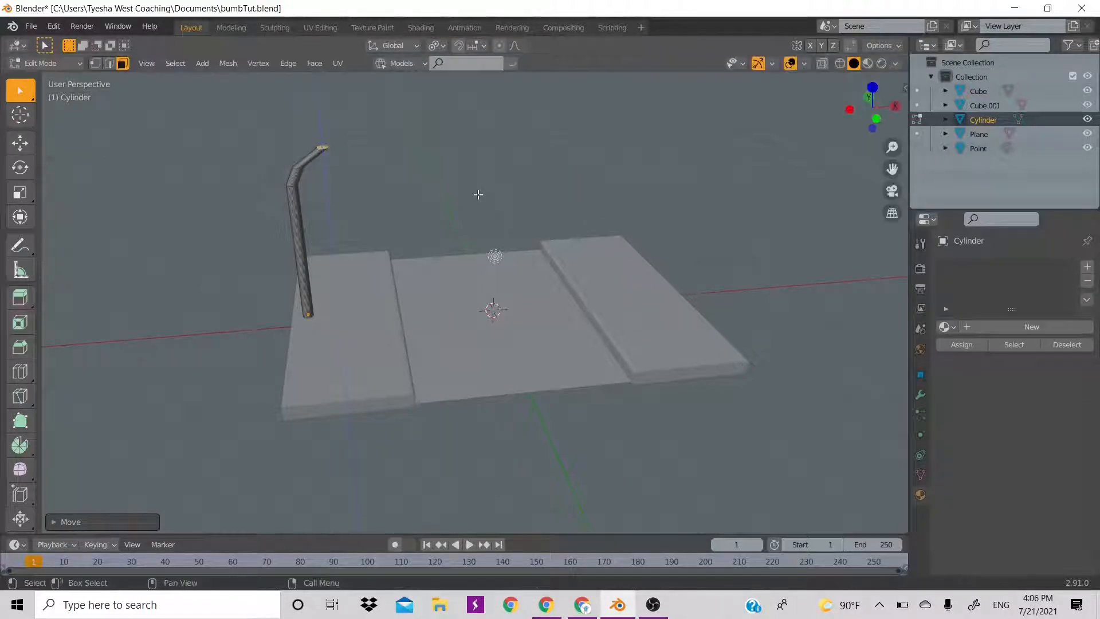
pyautogui.press('e')
pyautogui.press('x')
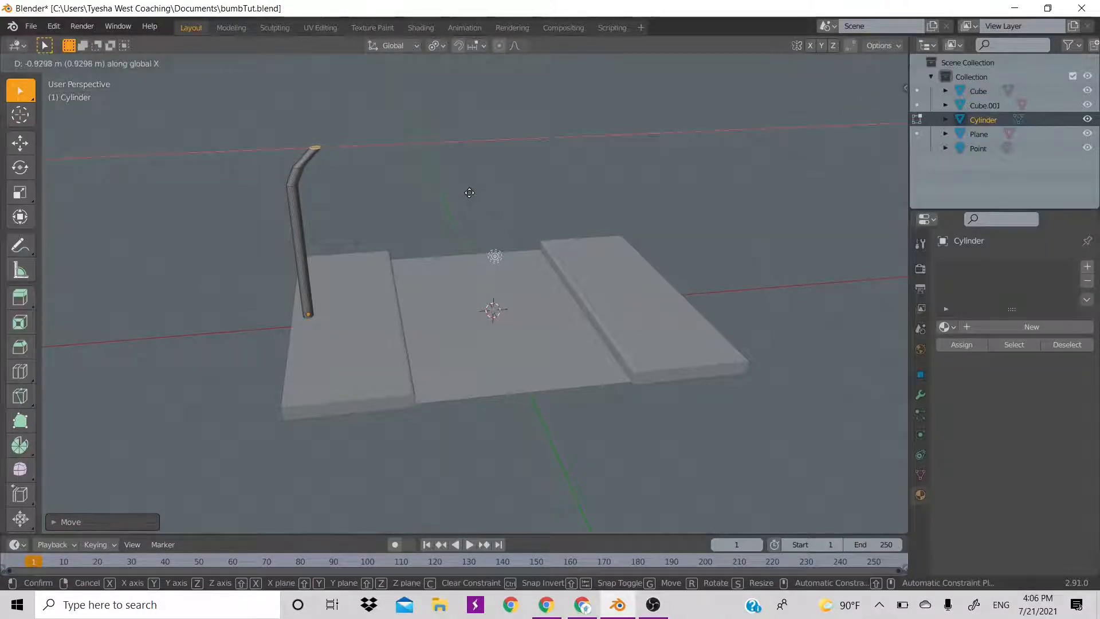
pyautogui.click(469, 190)
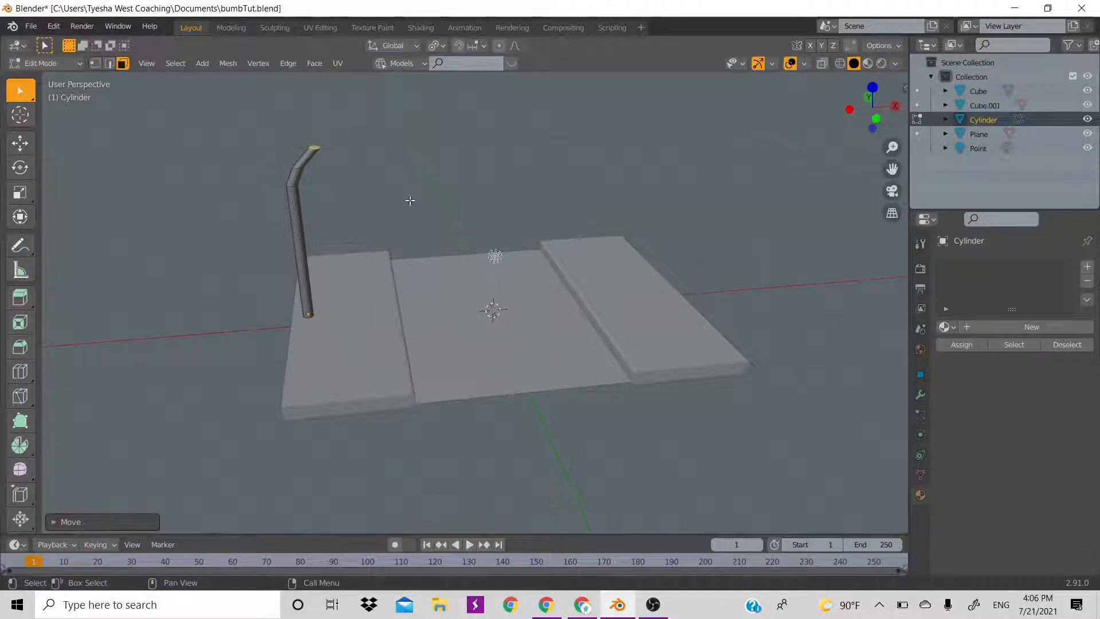
# Rotate the pole's end face around the Y axis towards the road and scale it down to about 0.8.
pyautogui.press('r')
pyautogui.press('x')
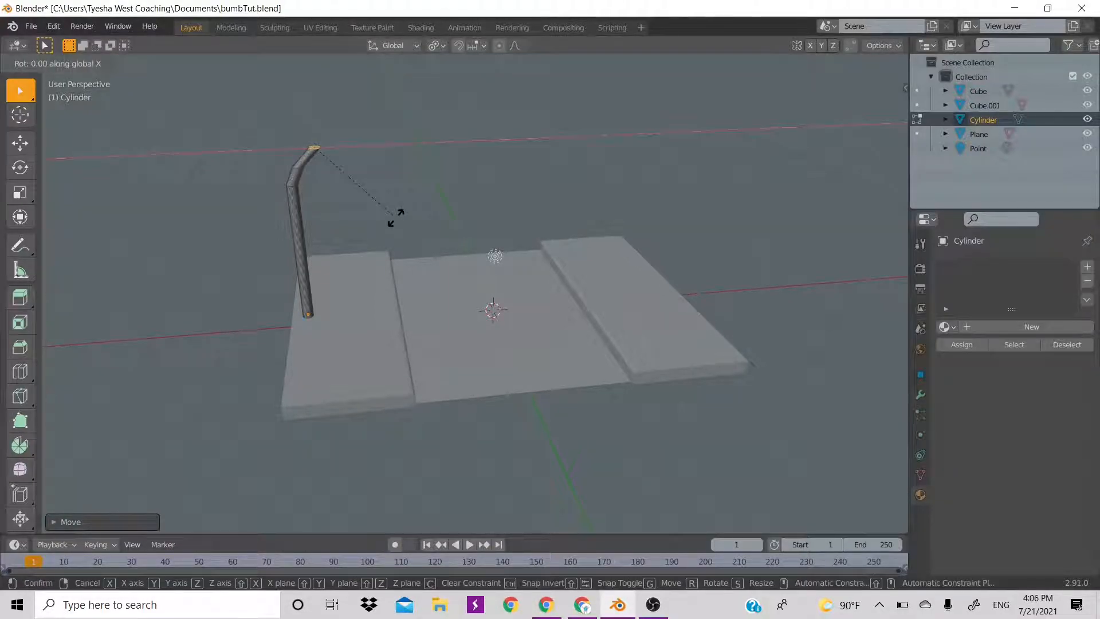
pyautogui.press('y')
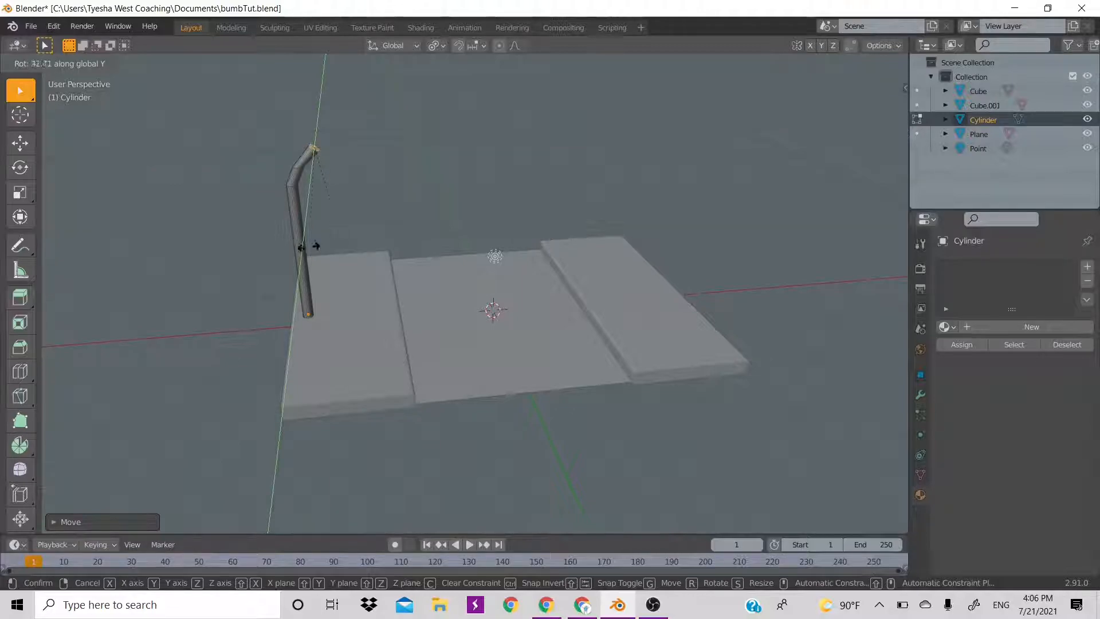
pyautogui.press('Return')
pyautogui.press('s')
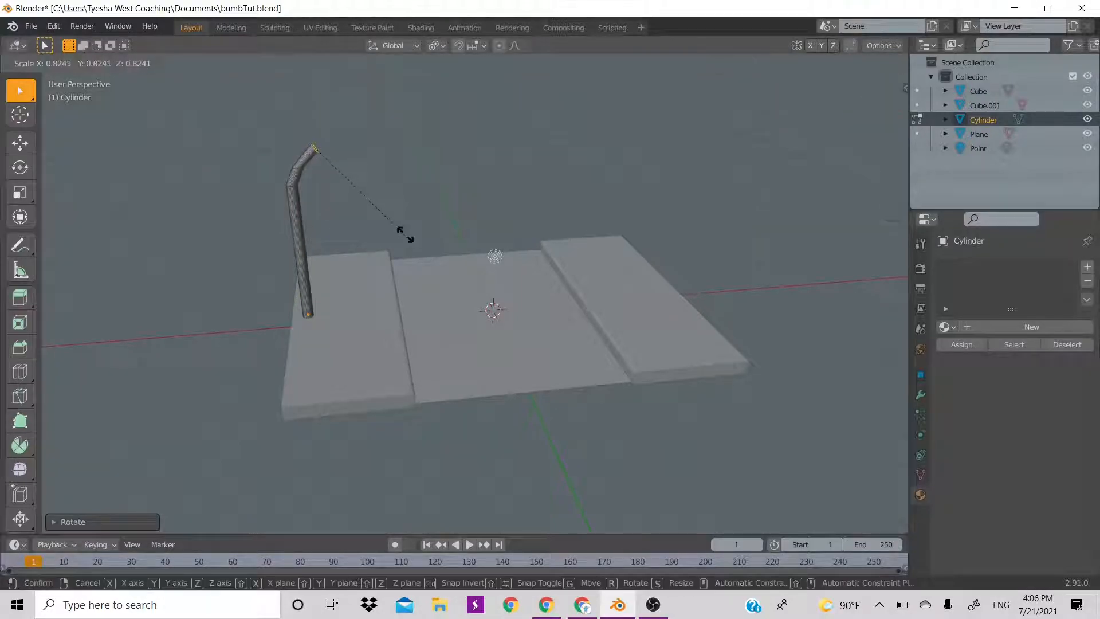
pyautogui.click(398, 224)
# Extrude the pole's end face along its normal and rotate it around Y until it faces horizontally.
pyautogui.press('e')
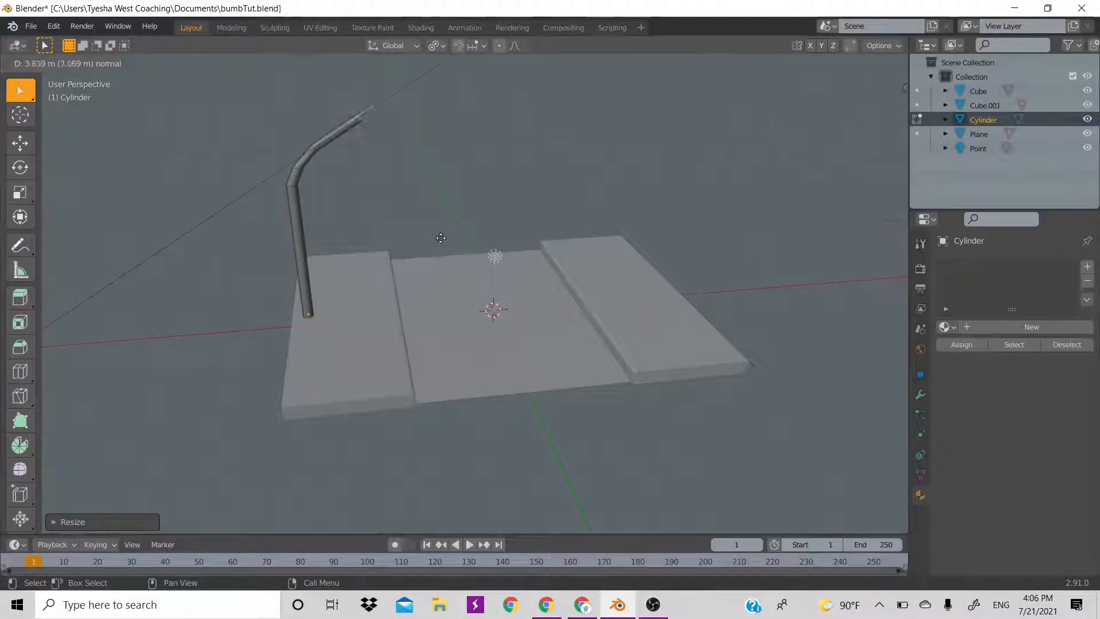
pyautogui.click(402, 279)
pyautogui.press('r')
pyautogui.press('y')
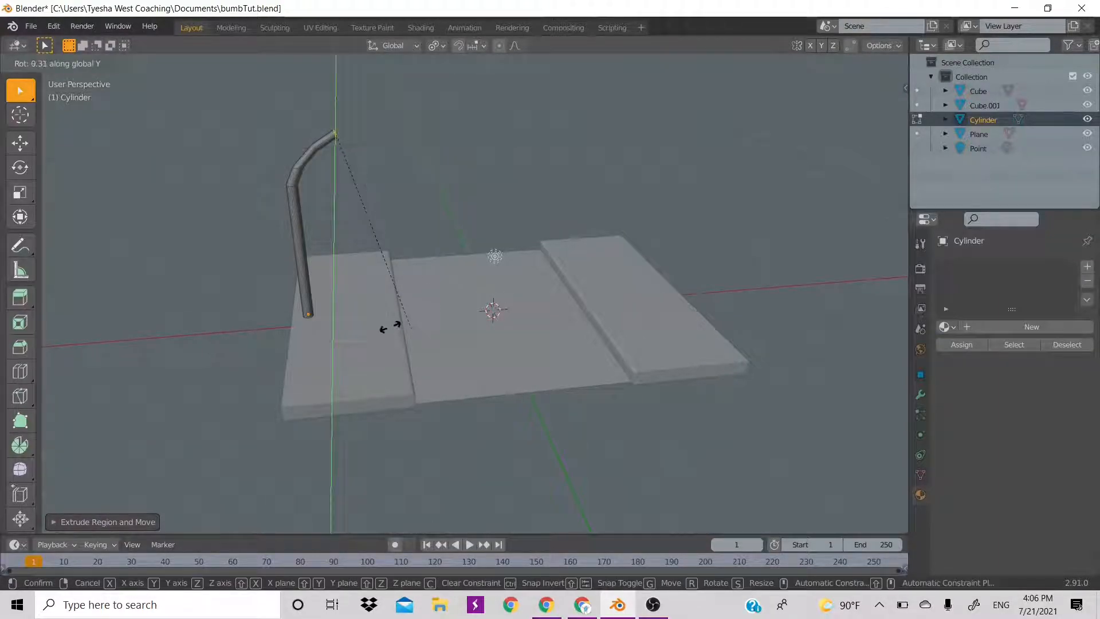
pyautogui.click(338, 324)
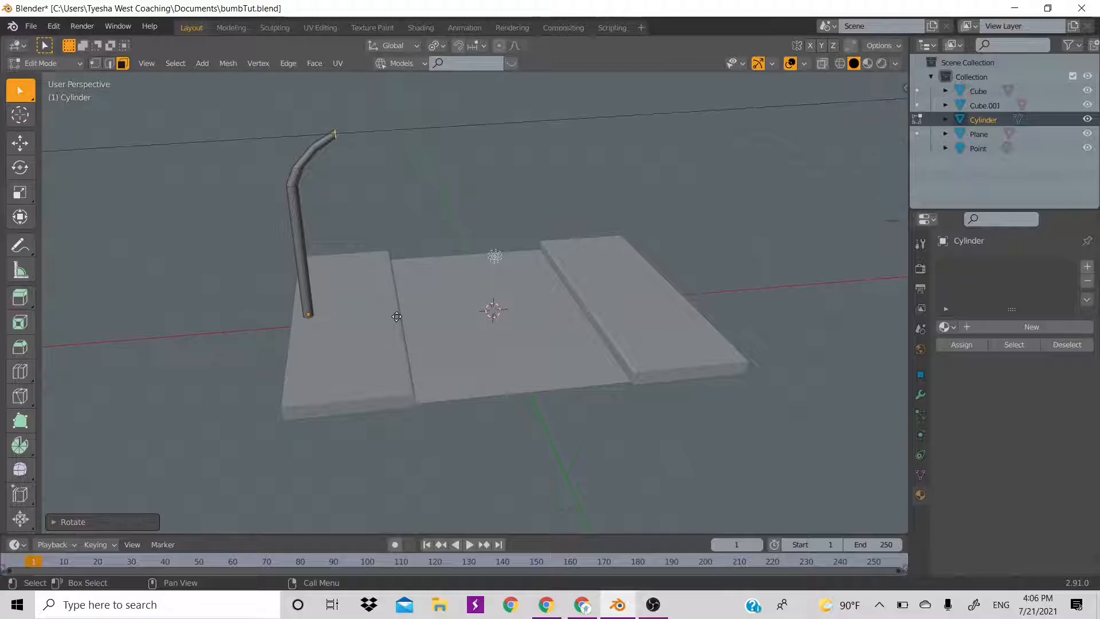
# Extrude the end face about 4 m horizontally towards the road, plus a second, shorter segment.
pyautogui.press('e')
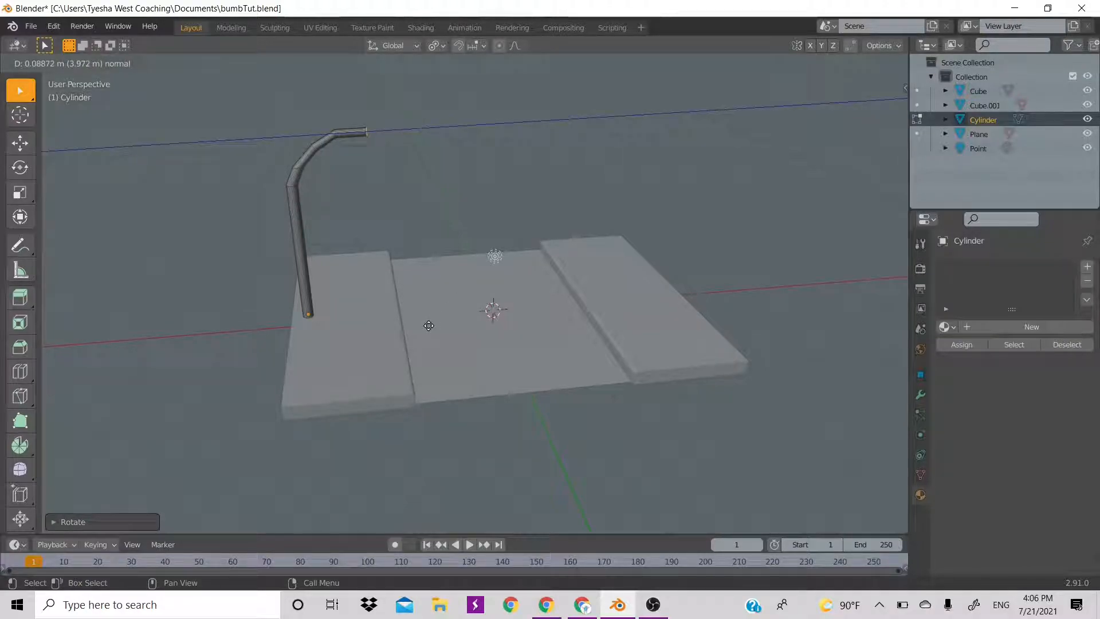
pyautogui.click(429, 318)
pyautogui.press('e')
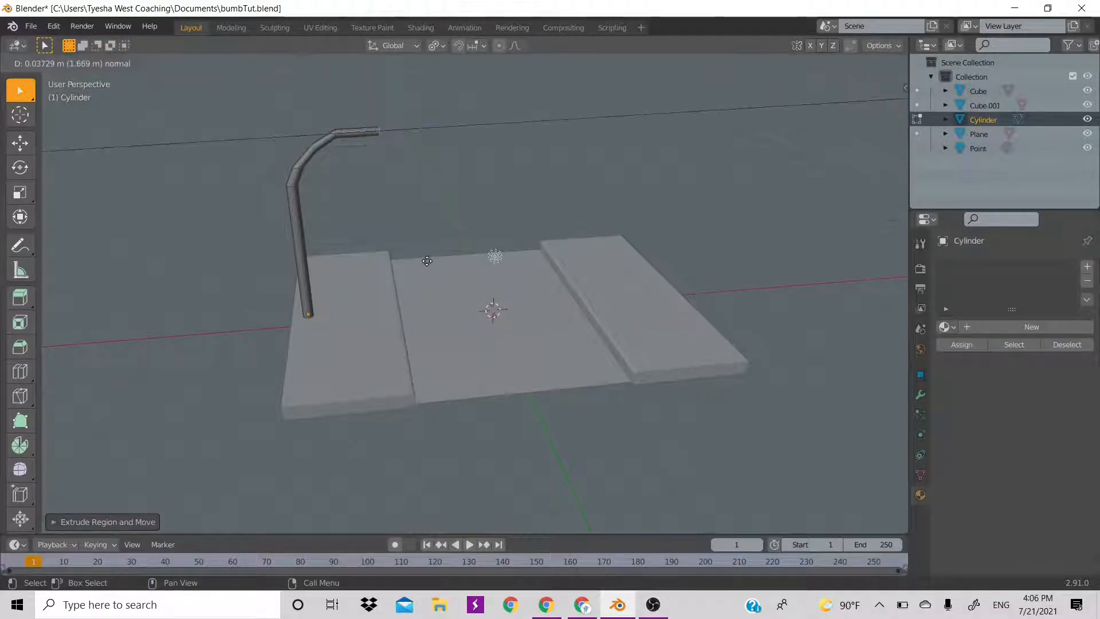
pyautogui.click(437, 261)
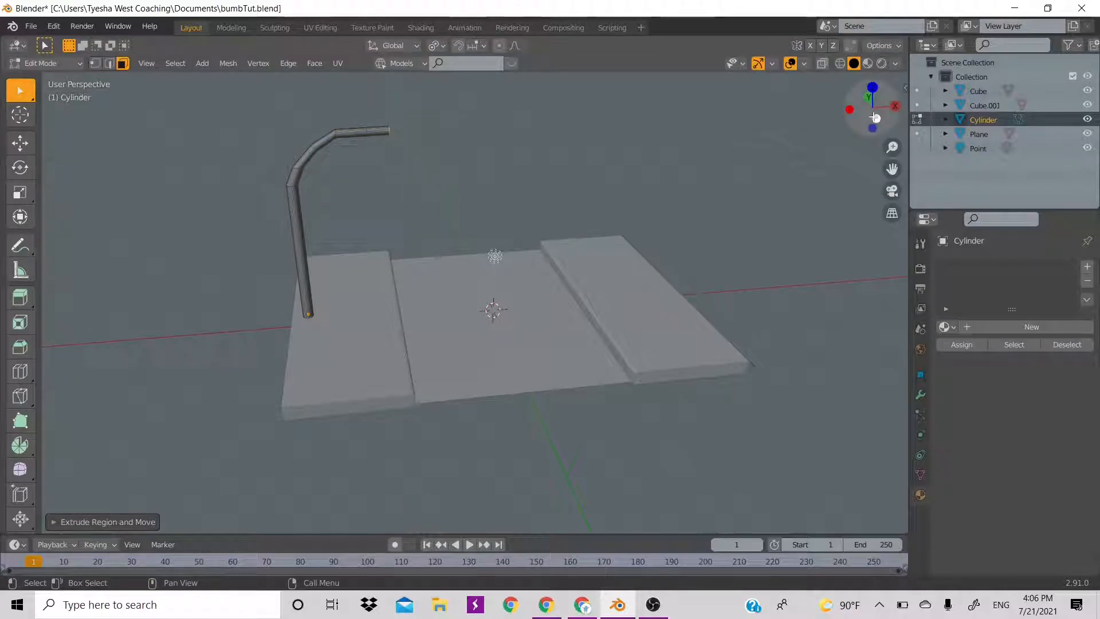
# In Object Mode, add a cube, raise it along Z to the pole's height and move it along X to the pole's end.
pyautogui.moveTo(865, 109); pyautogui.dragTo(851, 121)
pyautogui.scroll(1, 441, 175)
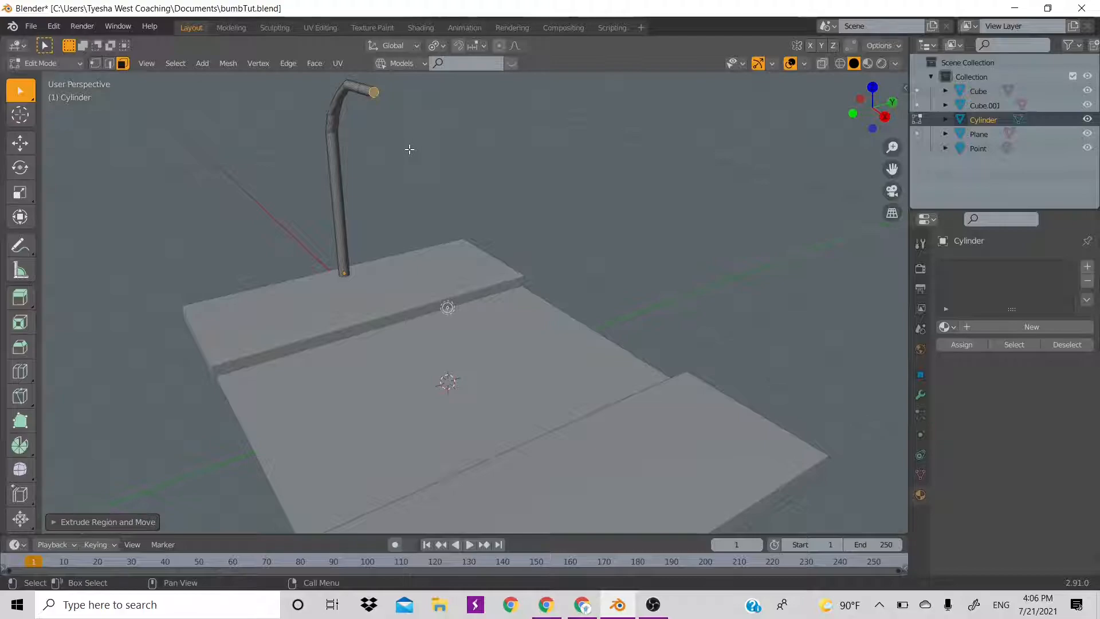
pyautogui.press('Tab')
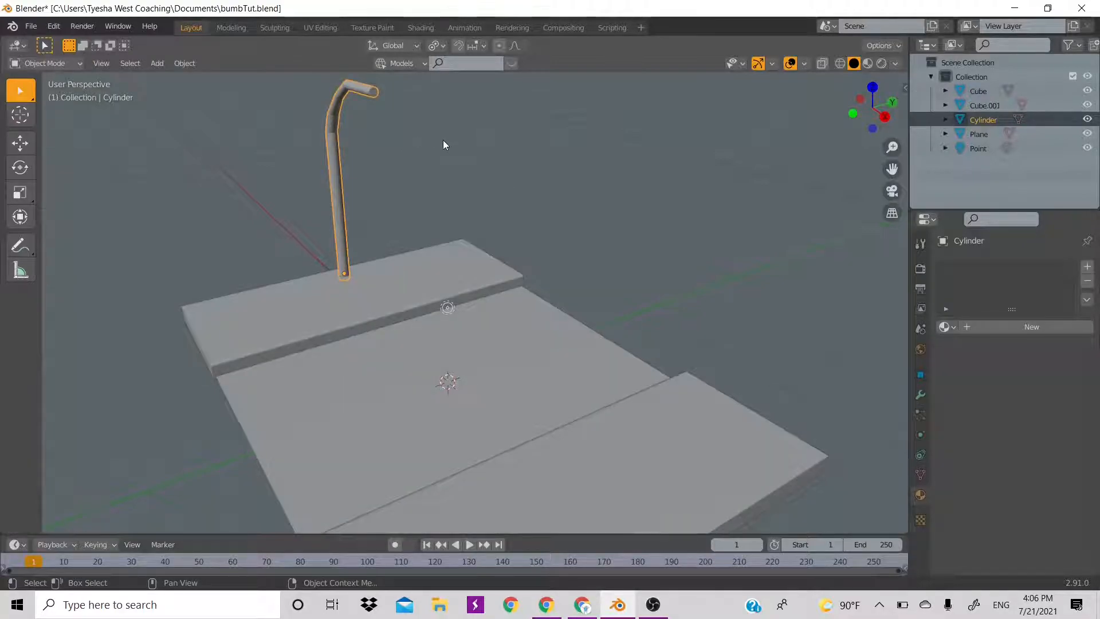
pyautogui.hotkey('shift', 'a')
pyautogui.moveTo(442, 140)
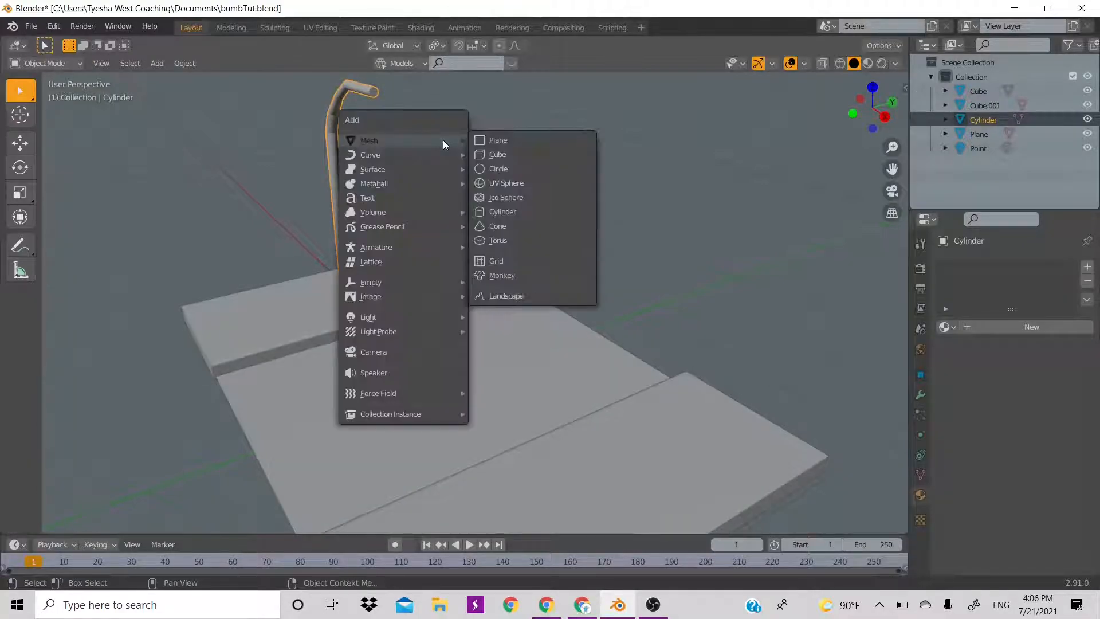
pyautogui.click(507, 151)
pyautogui.press('g')
pyautogui.press('z')
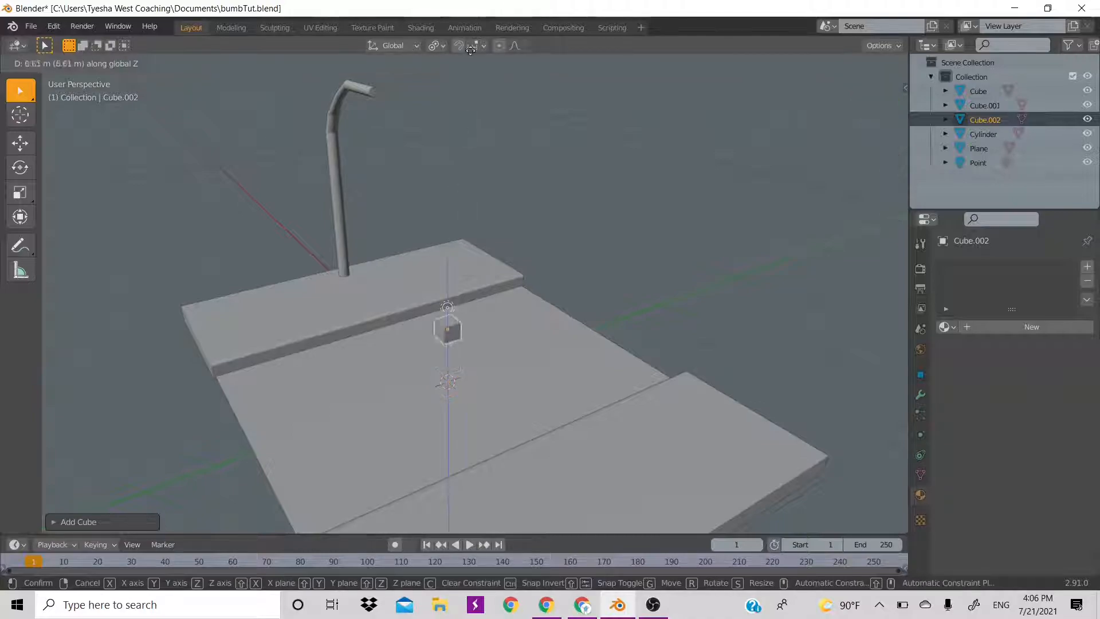
pyautogui.click(519, 386)
pyautogui.press('g')
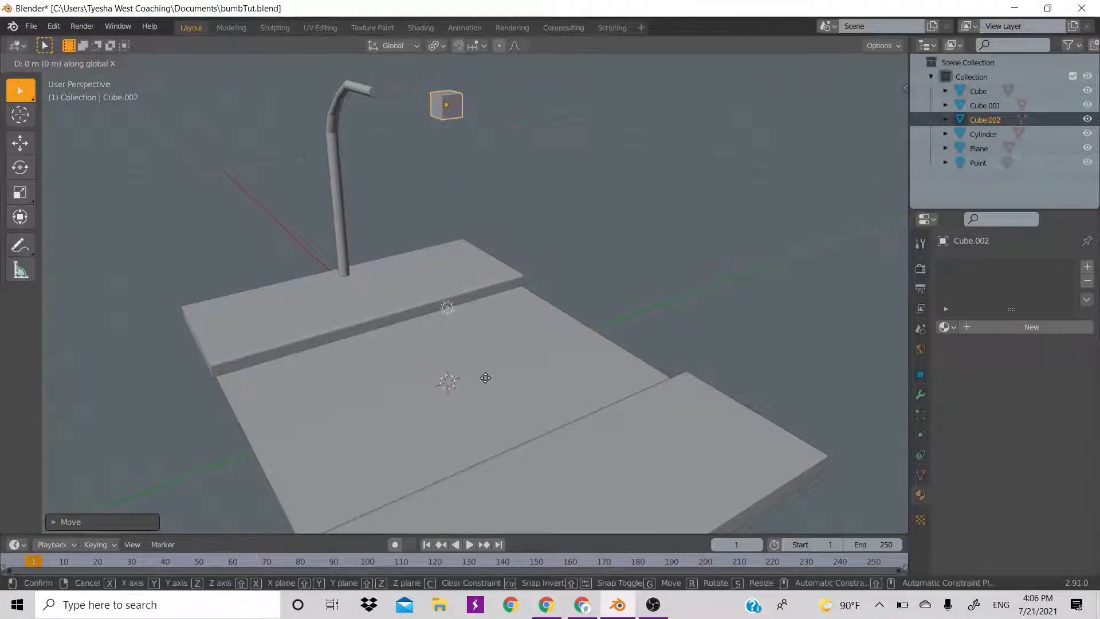
pyautogui.press('x')
pyautogui.click(442, 382)
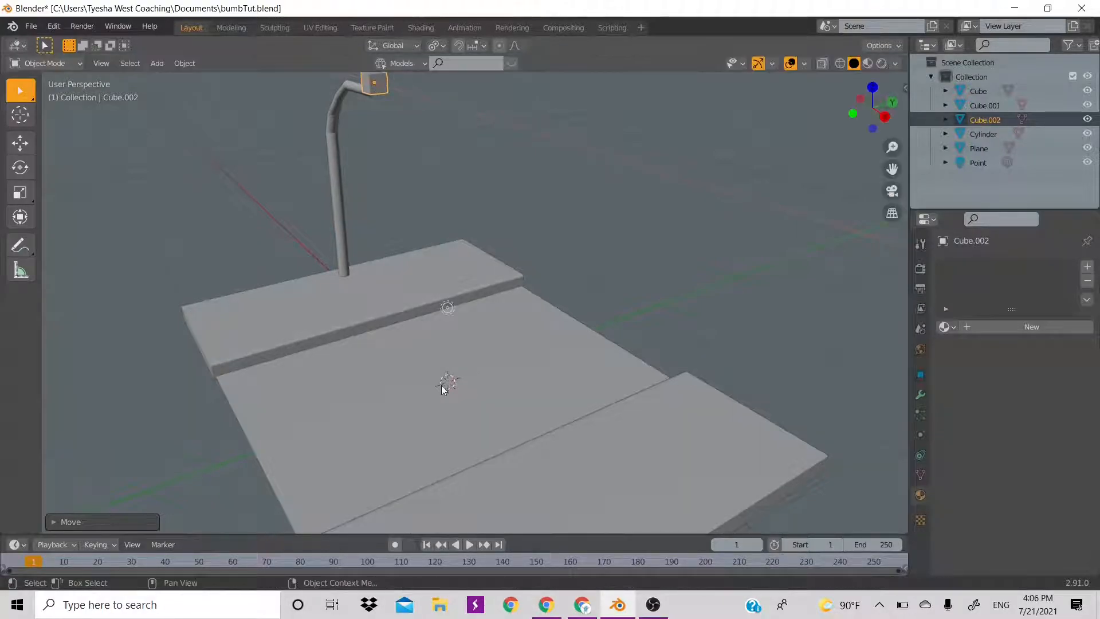
# Flatten the cube along Z and narrow it slightly along Y to shape a lamp head.
pyautogui.press('s')
pyautogui.press('z')
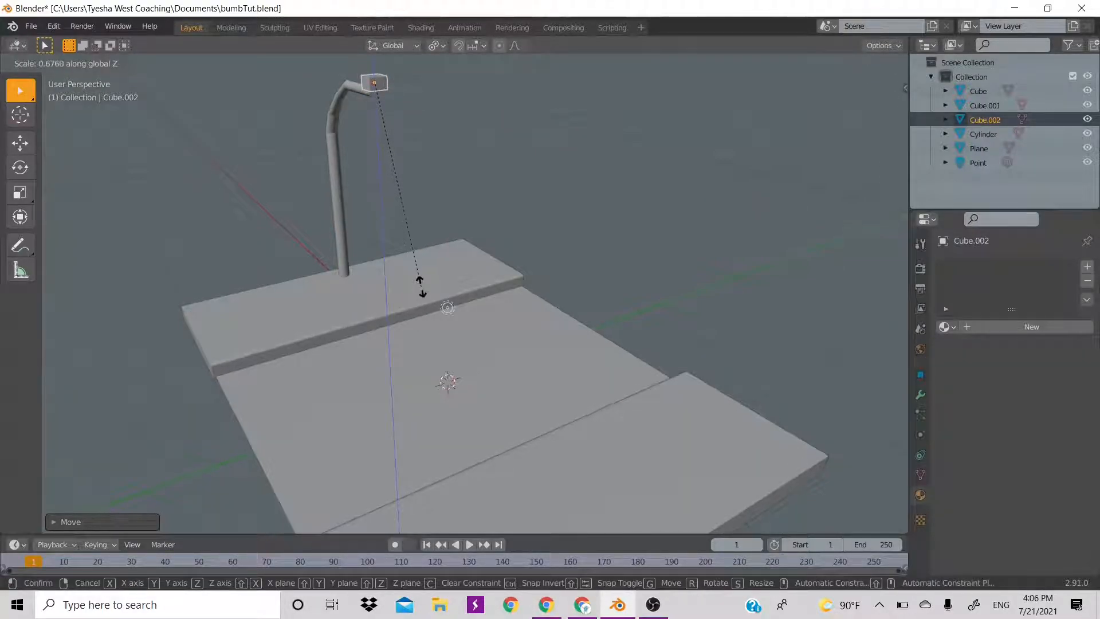
pyautogui.click(422, 169)
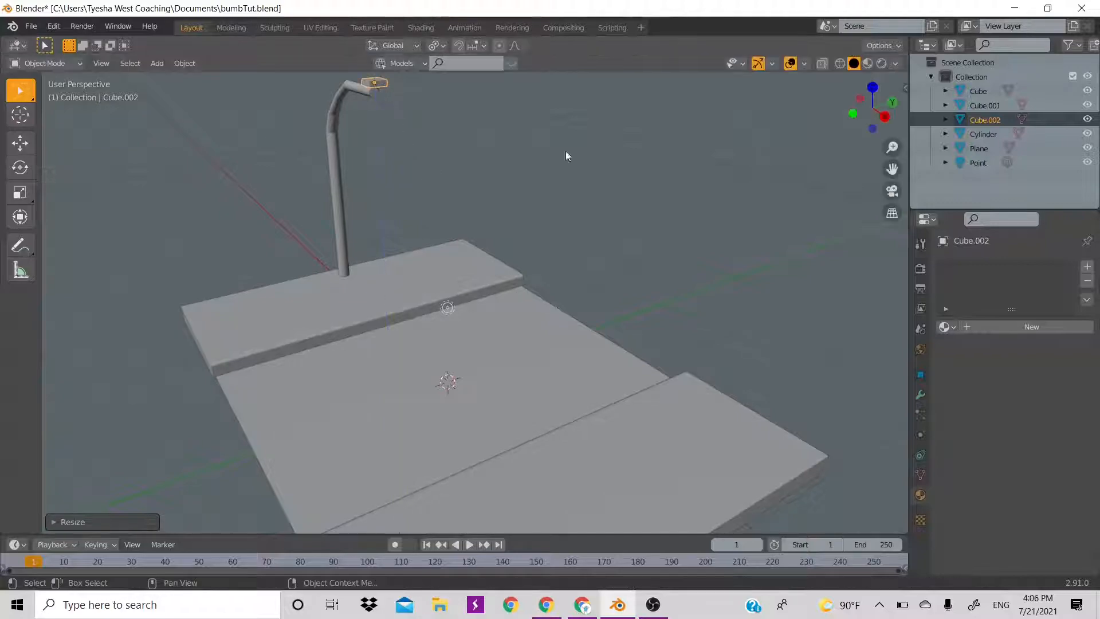
pyautogui.press('s')
pyautogui.press('x')
pyautogui.press('y')
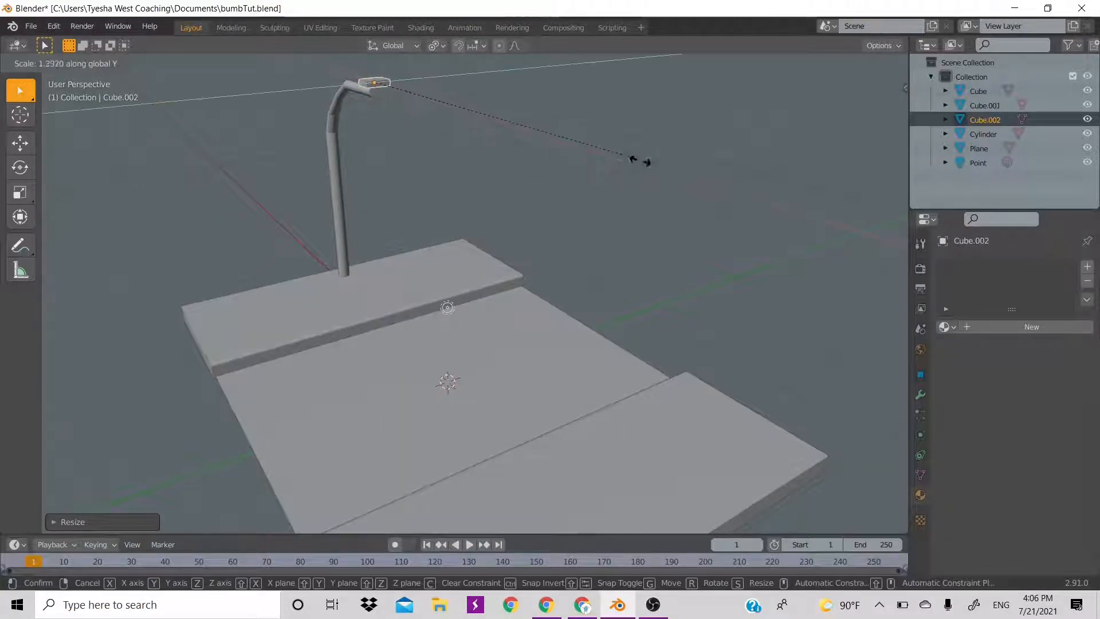
pyautogui.click(558, 129)
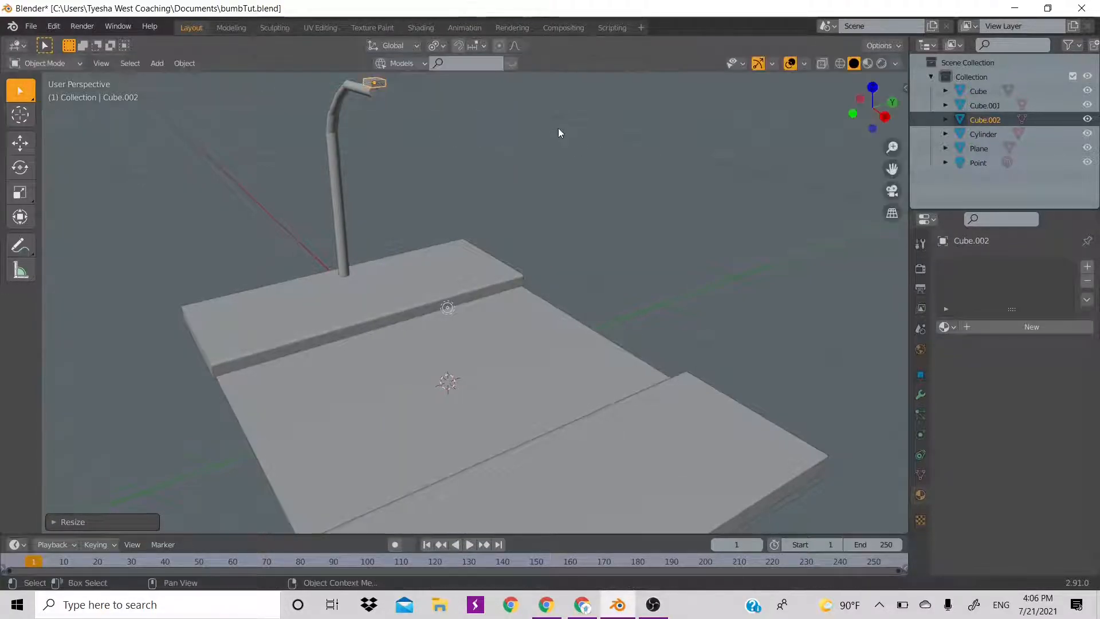
# Lower the flattened cube along Z to the level of the pole's end and nudge it outward along X.
pyautogui.press('g')
pyautogui.press('z')
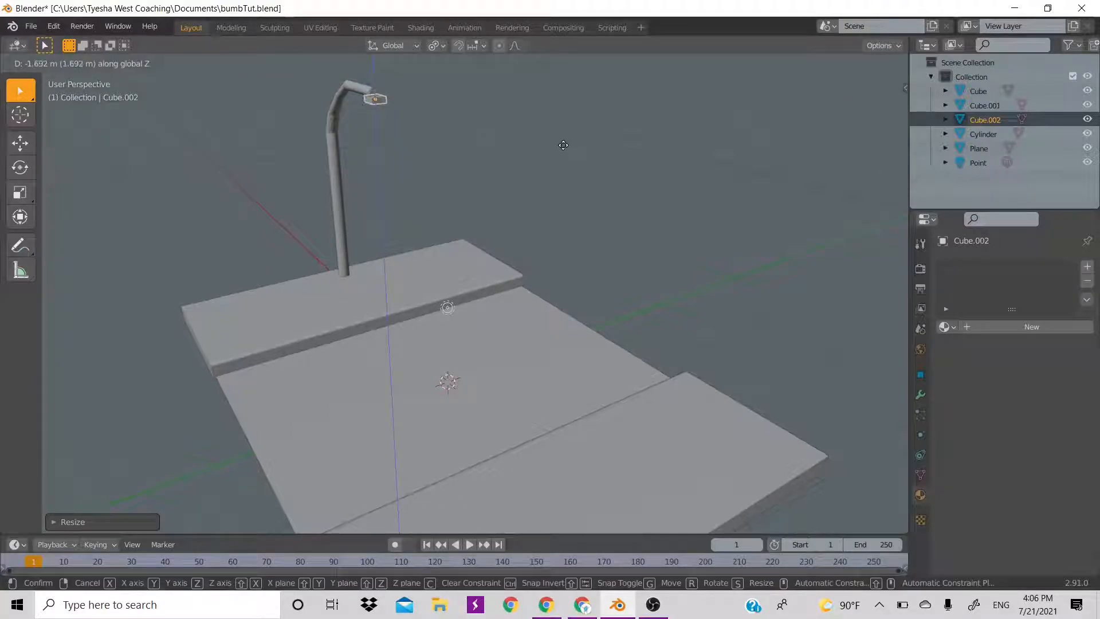
pyautogui.click(562, 143)
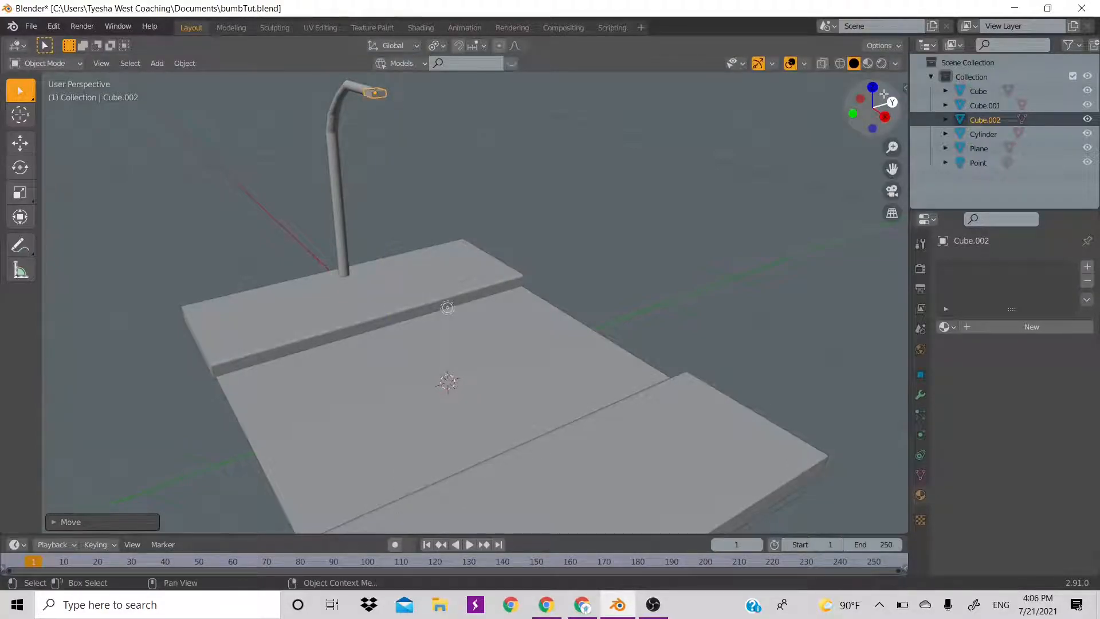
pyautogui.moveTo(878, 101); pyautogui.dragTo(991, 157)
pyautogui.moveTo(609, 160)
pyautogui.mouseDown(button='middle')
pyautogui.moveTo(609, 144)
pyautogui.moveTo(610, 161)
pyautogui.mouseUp(button='middle')
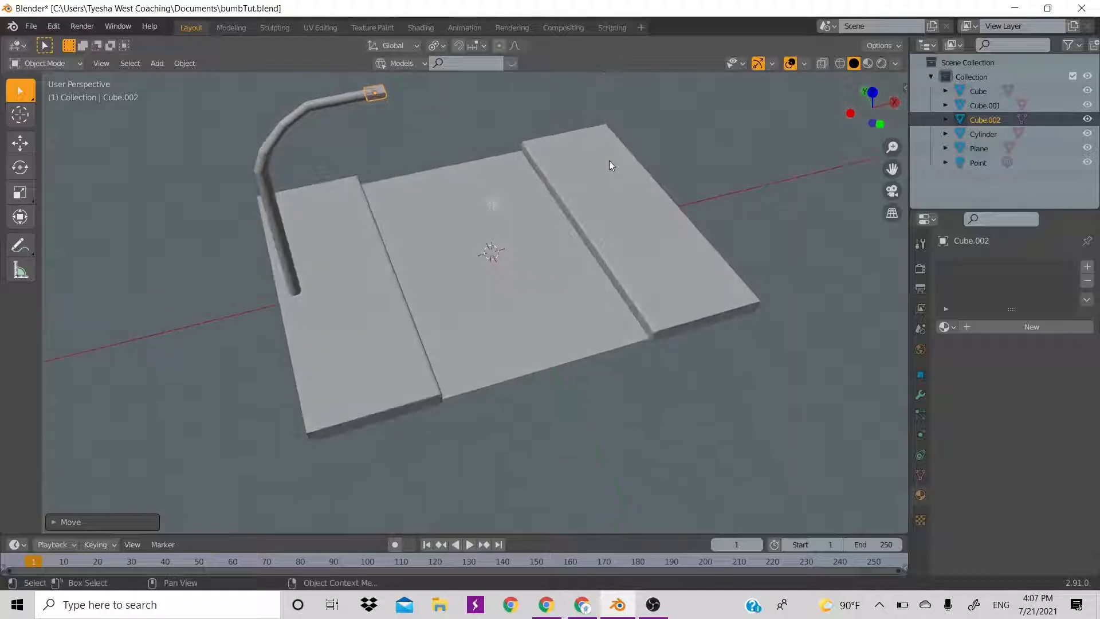
pyautogui.press('g')
pyautogui.press('y')
pyautogui.press('x')
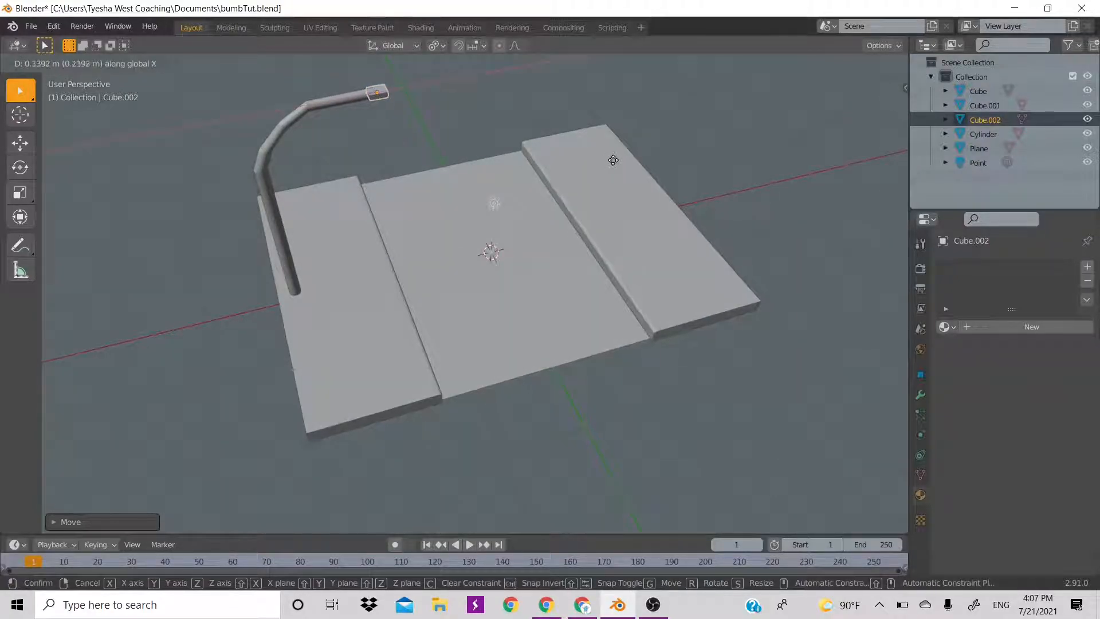
pyautogui.click(614, 160)
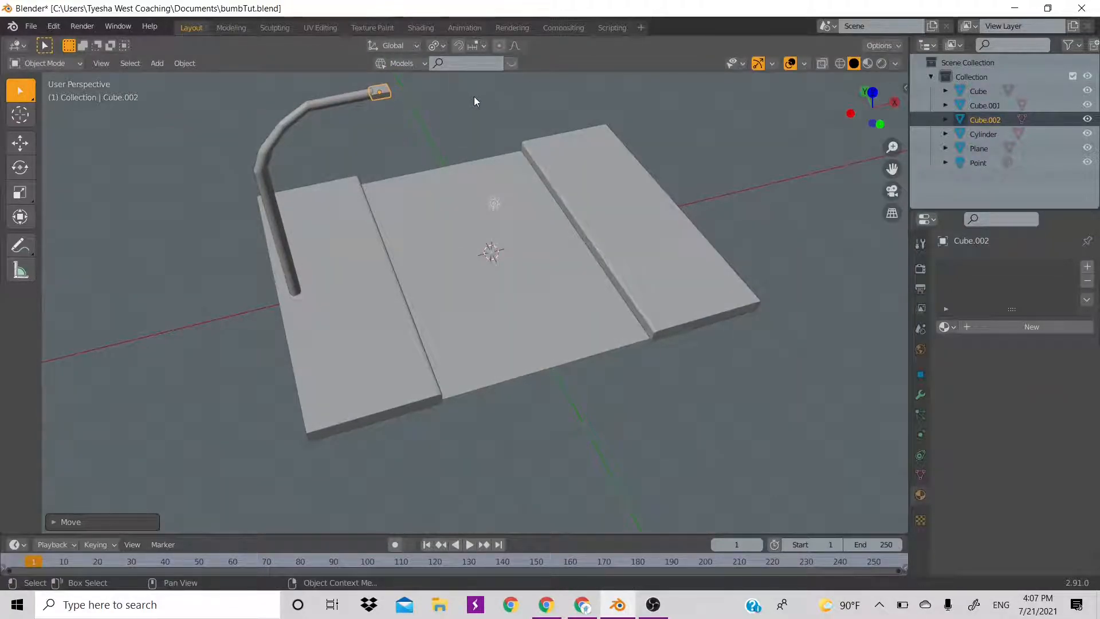
# Stretch the lamp head along X to about 1.3 and shift it slightly further outward along X.
pyautogui.press('s')
pyautogui.press('y')
pyautogui.press('x')
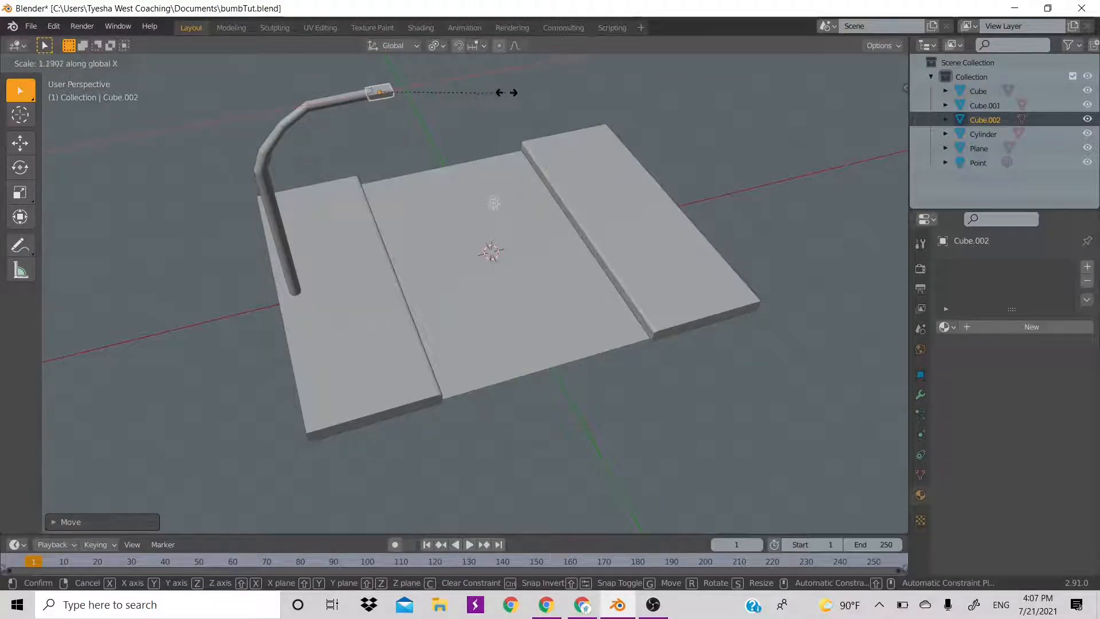
pyautogui.click(508, 92)
pyautogui.press('g')
pyautogui.press('x')
pyautogui.click(510, 89)
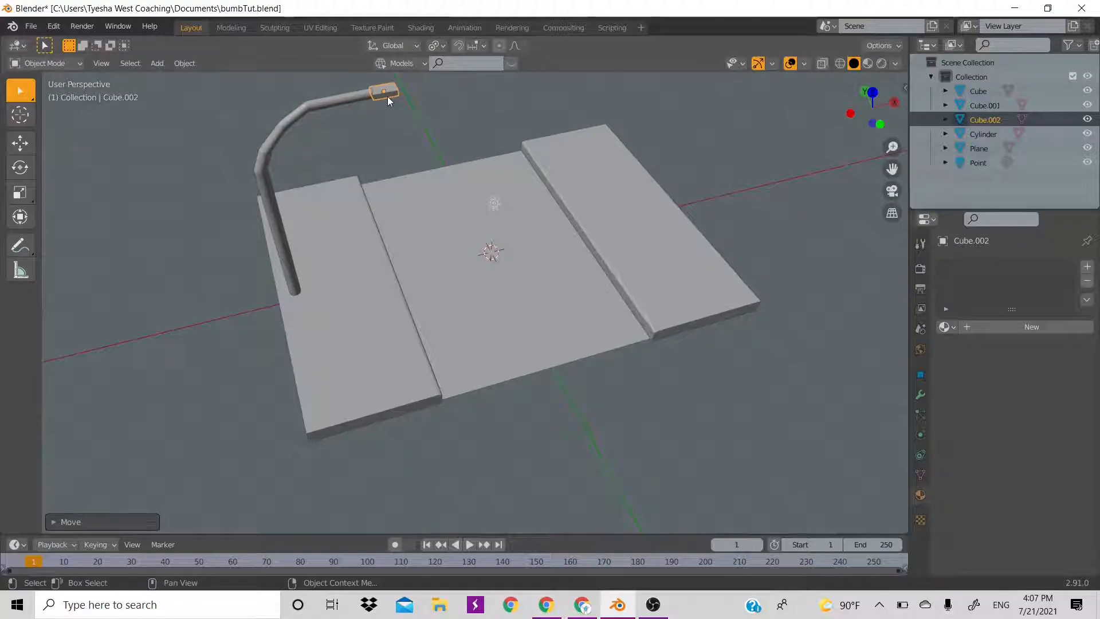
# In Edit Mode, scale down the pole's end face so the arm tapers into the lamp head.
pyautogui.scroll(1, 387, 96)
pyautogui.keyDown('shift'); pyautogui.moveTo(456, 125); pyautogui.dragTo(496, 243, button='middle'); pyautogui.keyUp('shift')
pyautogui.scroll(4, 414, 190)
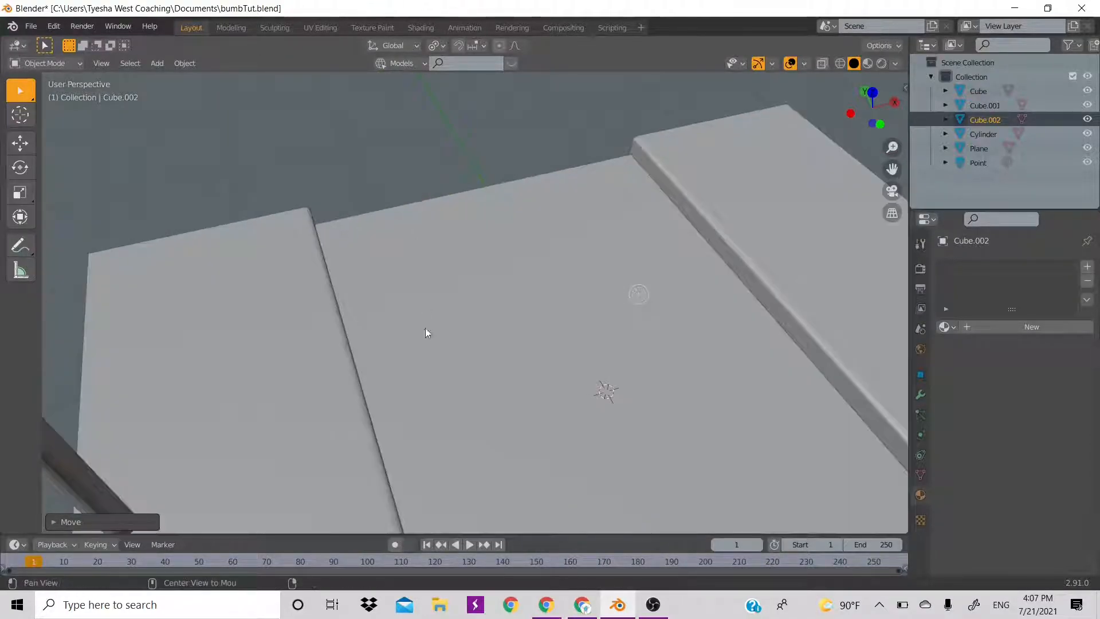
pyautogui.keyDown('shift'); pyautogui.moveTo(425, 328); pyautogui.dragTo(407, 361, button='middle'); pyautogui.keyUp('shift')
pyautogui.click(358, 254)
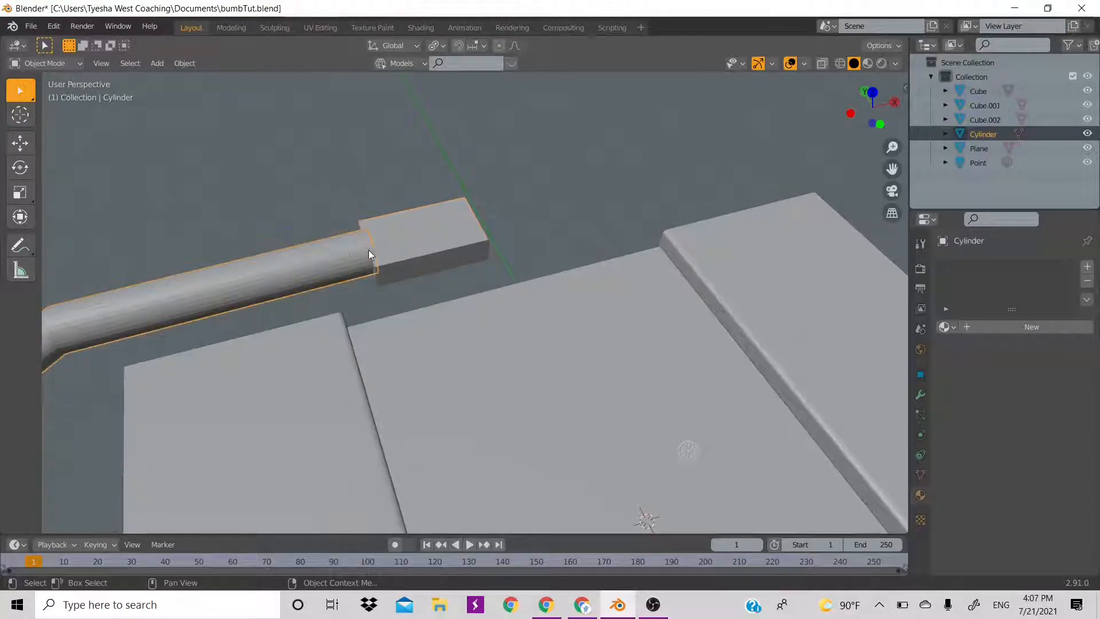
pyautogui.press('Tab')
pyautogui.press('s')
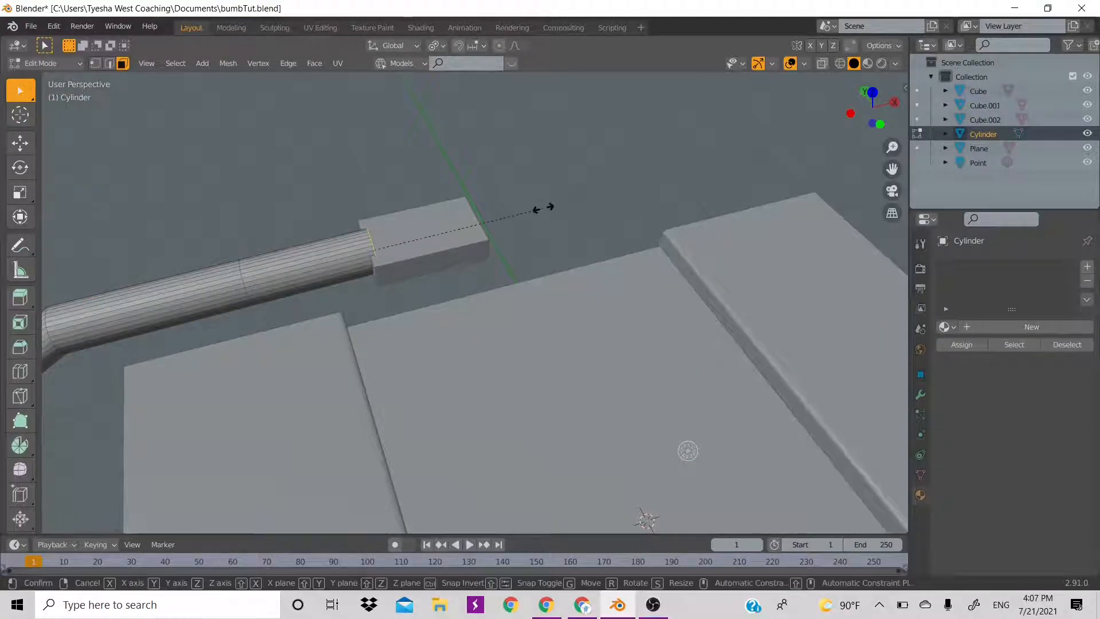
pyautogui.click(461, 228)
pyautogui.press('Tab')
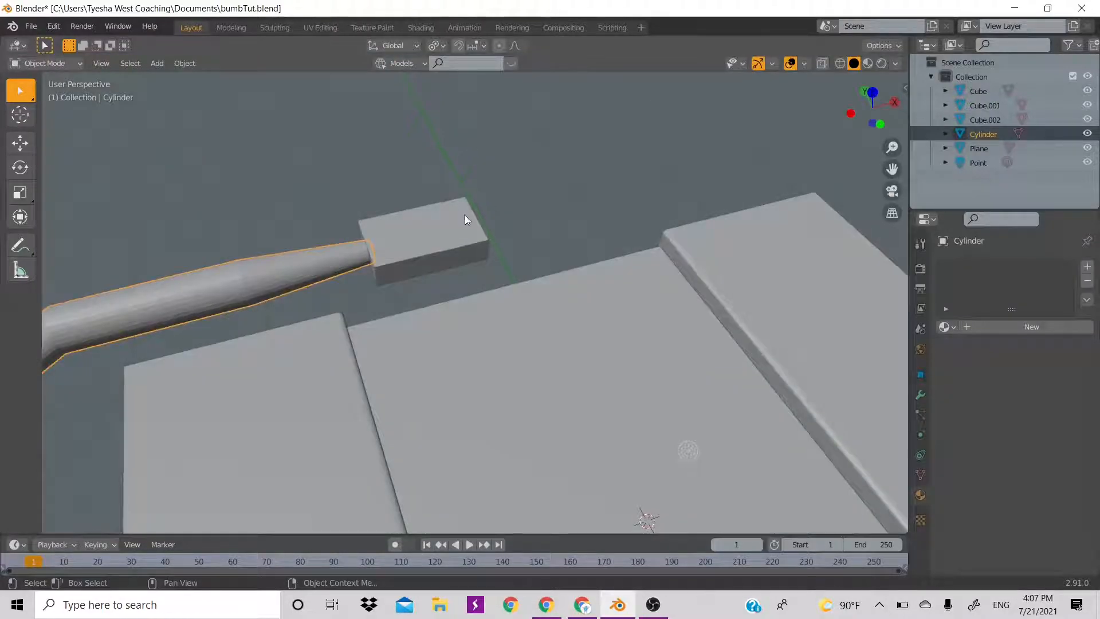
# Scale the lamp head's whole mesh down along Z in Edit Mode to make it thinner.
pyautogui.click(534, 141)
pyautogui.click(451, 205)
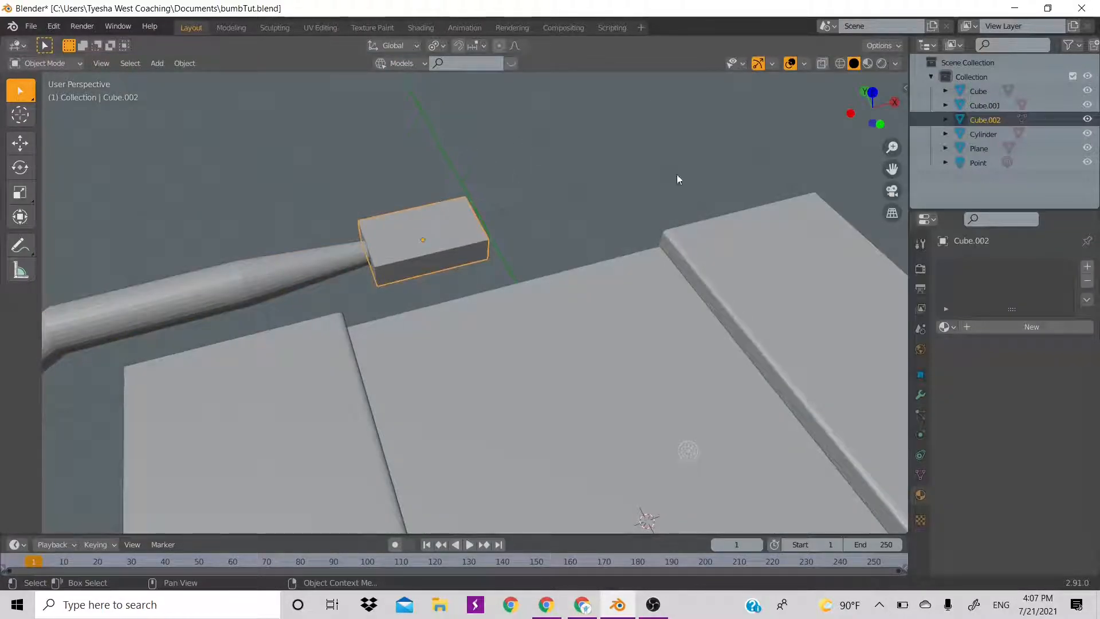
pyautogui.press('Tab')
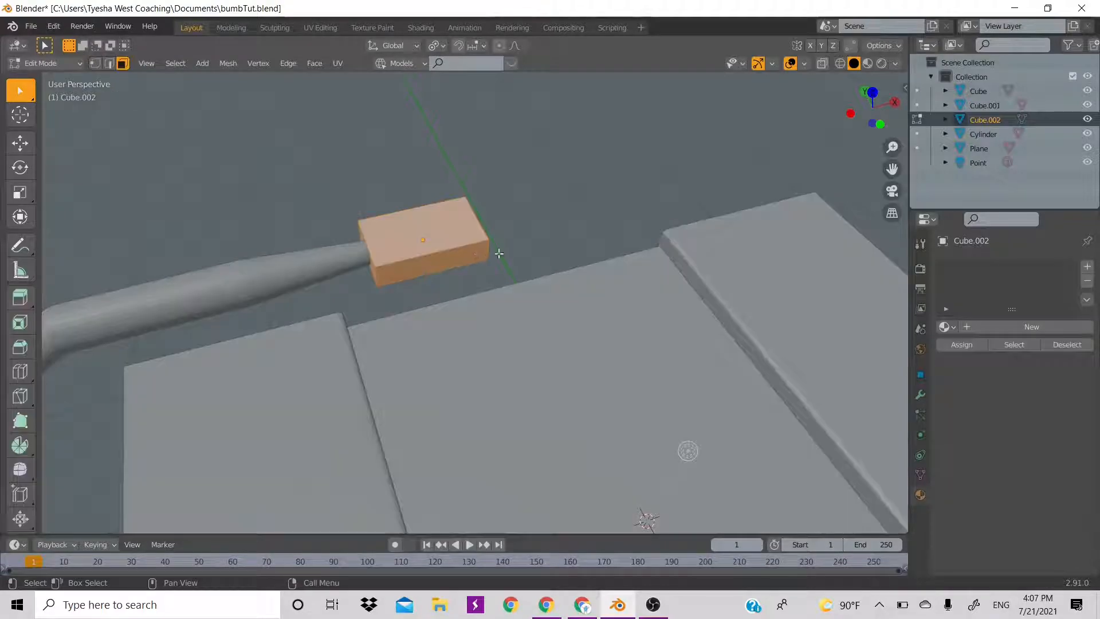
pyautogui.press('s')
pyautogui.press('z')
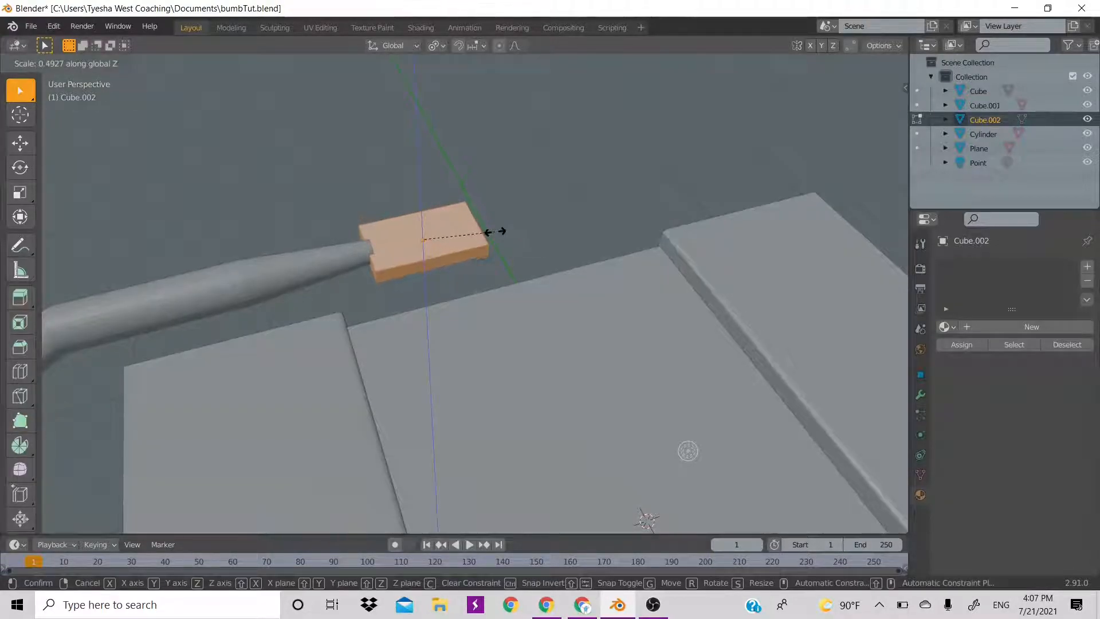
pyautogui.click(523, 228)
# Extrude the lamp head's top face upward, scaling it inward to give the upper part sloped sides.
pyautogui.click(442, 240)
pyautogui.press('e')
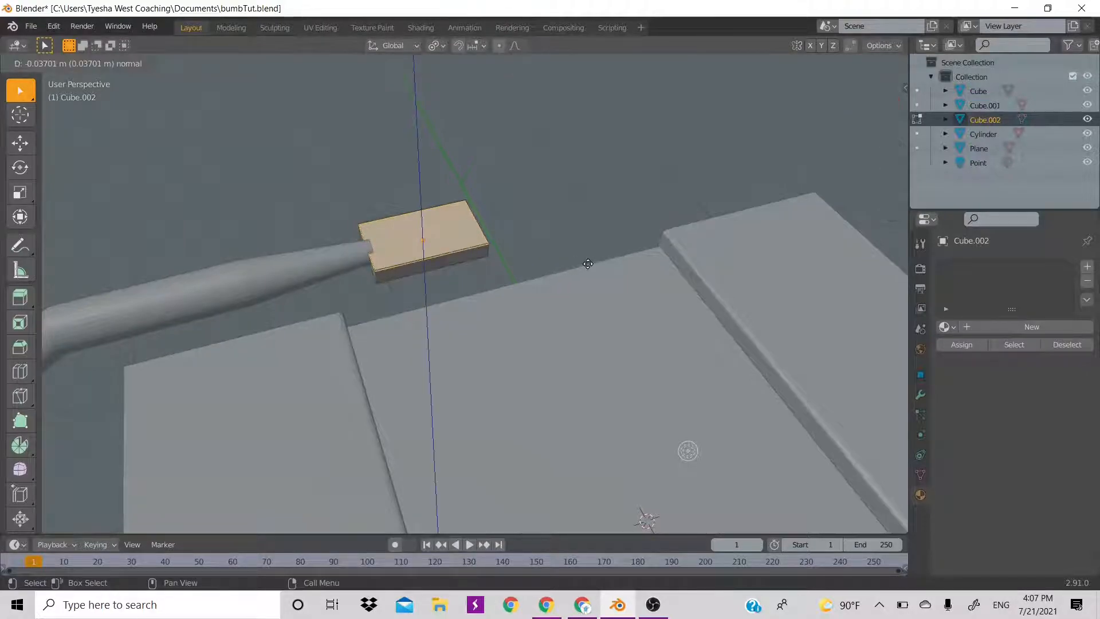
pyautogui.click(589, 256)
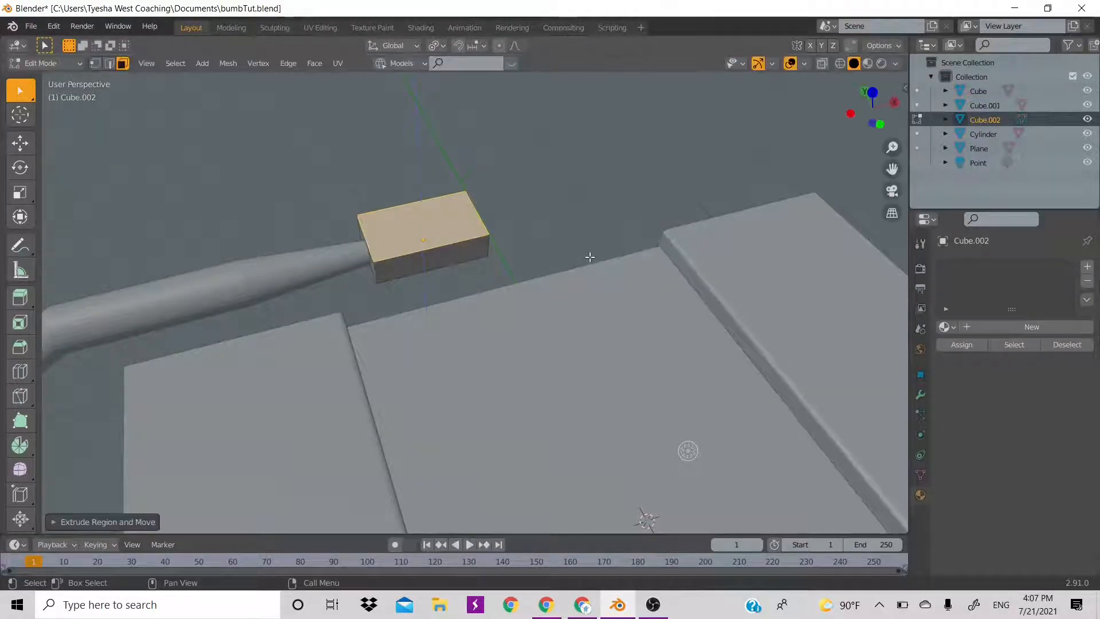
pyautogui.press('s')
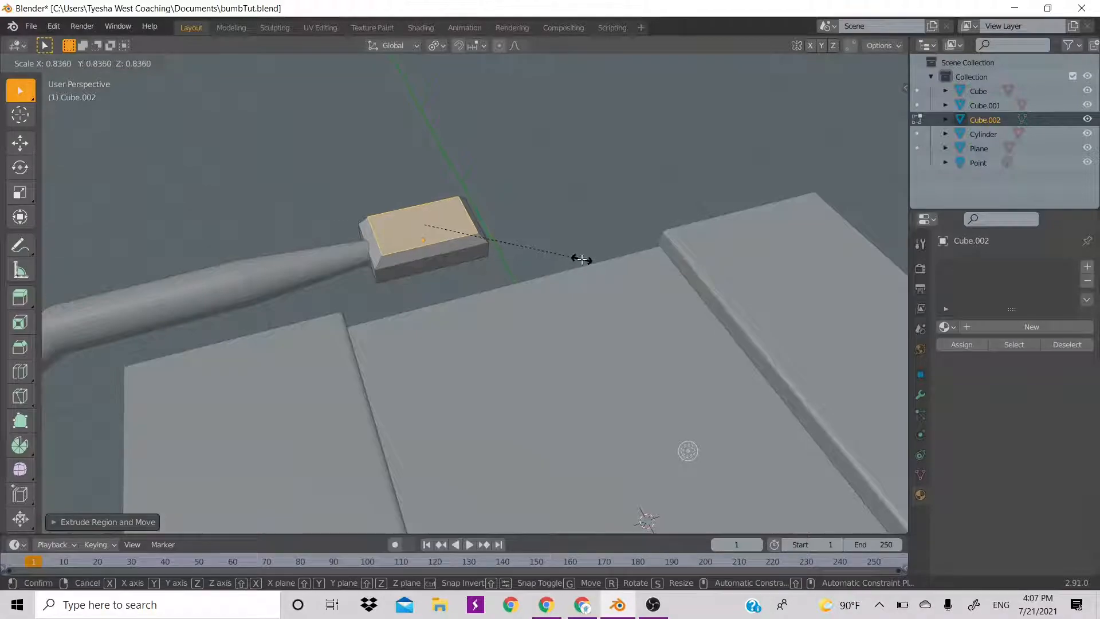
pyautogui.click(583, 261)
pyautogui.press('s')
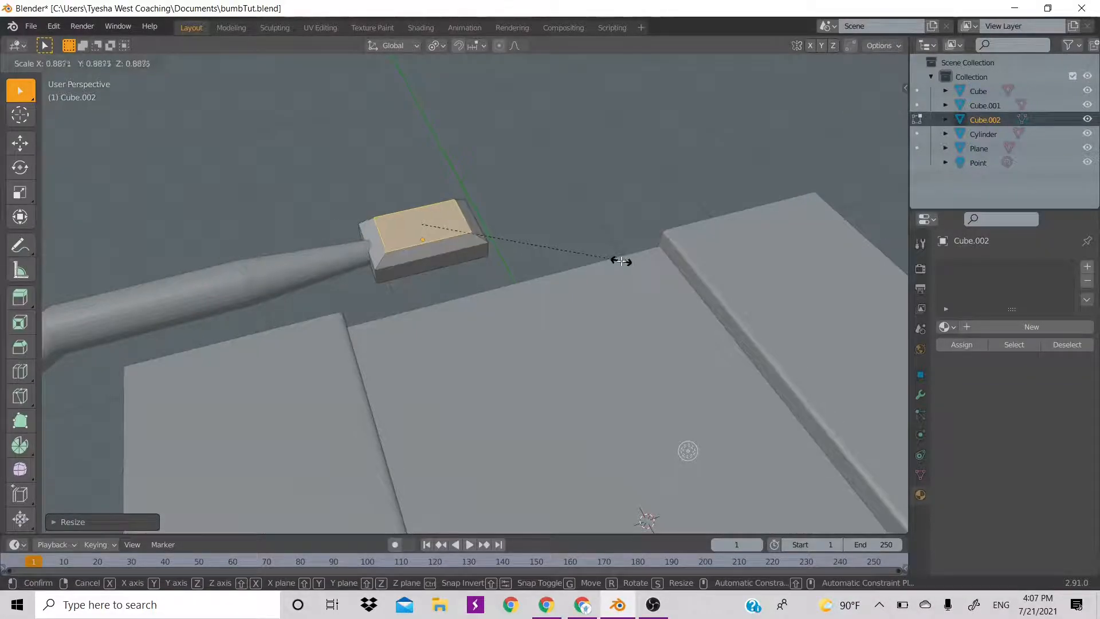
pyautogui.click(621, 260)
pyautogui.press('g')
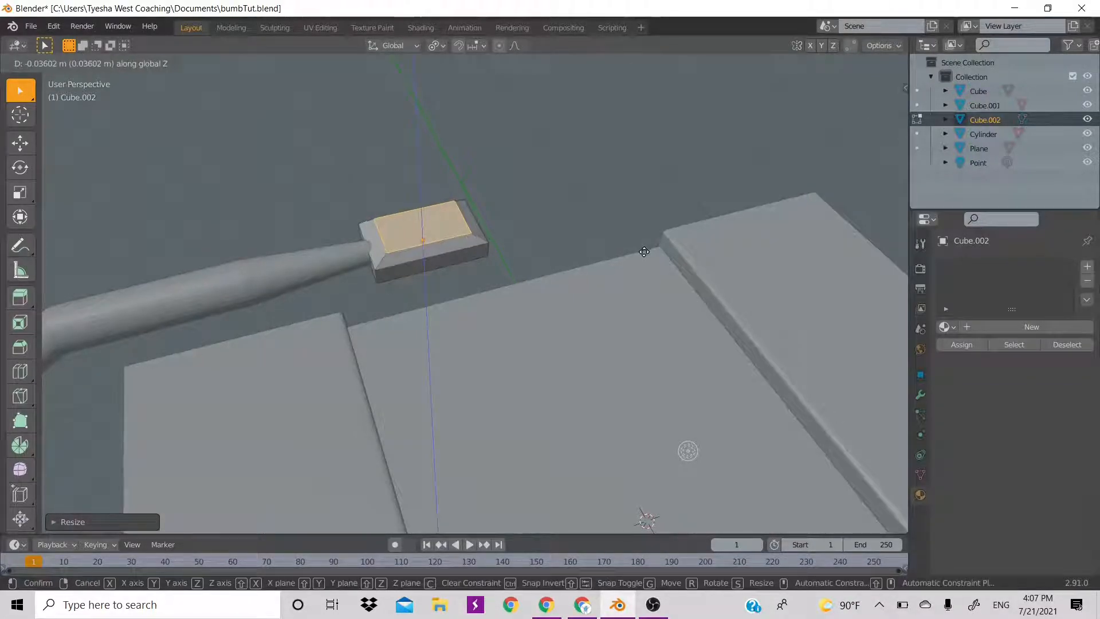
pyautogui.click(644, 252)
# Inset the lamp head's top face slightly and sink the inner face along Z to form a shallow recess.
pyautogui.press('i')
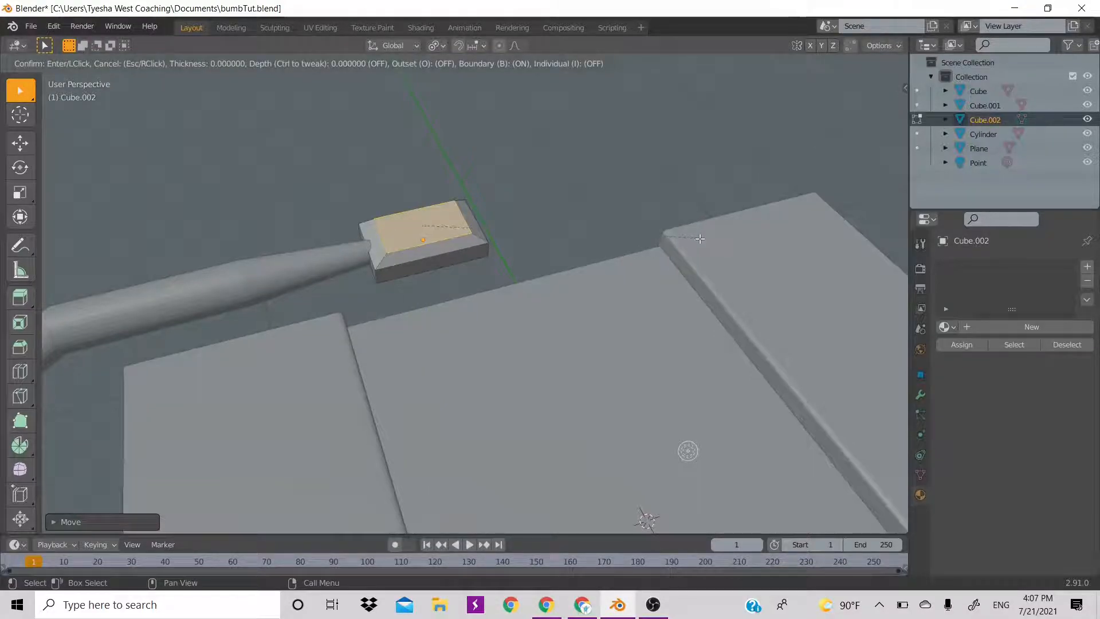
pyautogui.click(694, 240)
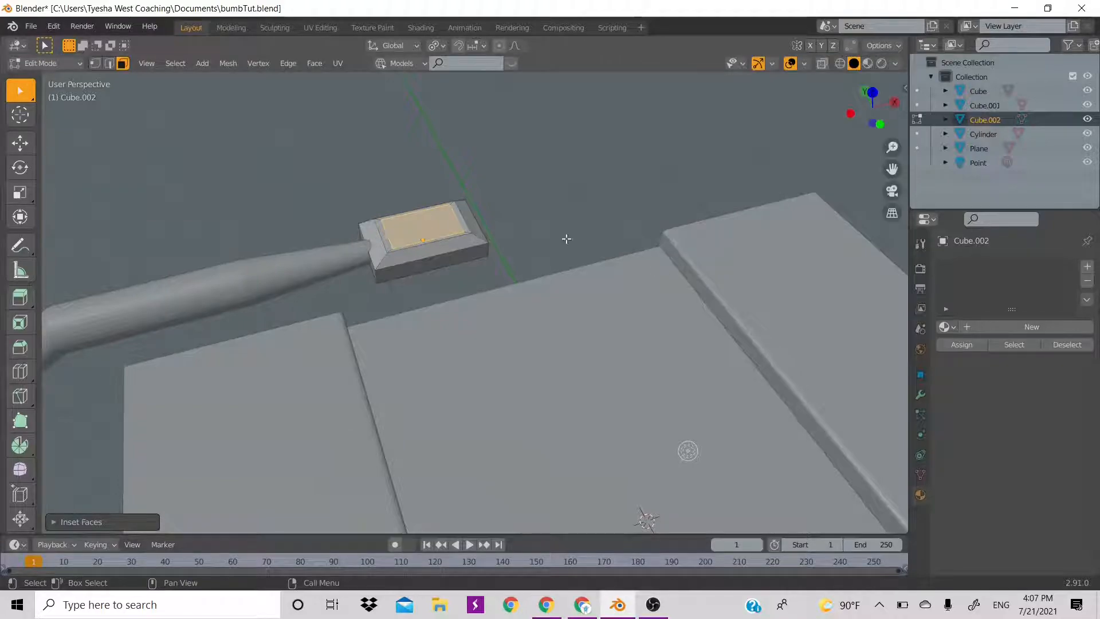
pyautogui.press('g')
pyautogui.press('z')
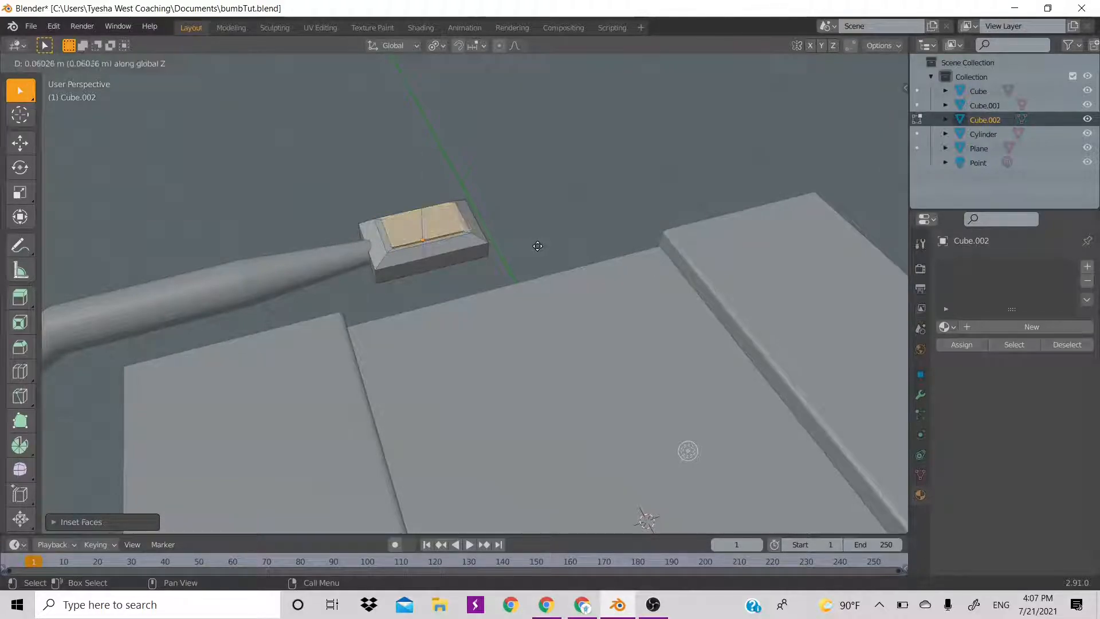
pyautogui.click(536, 249)
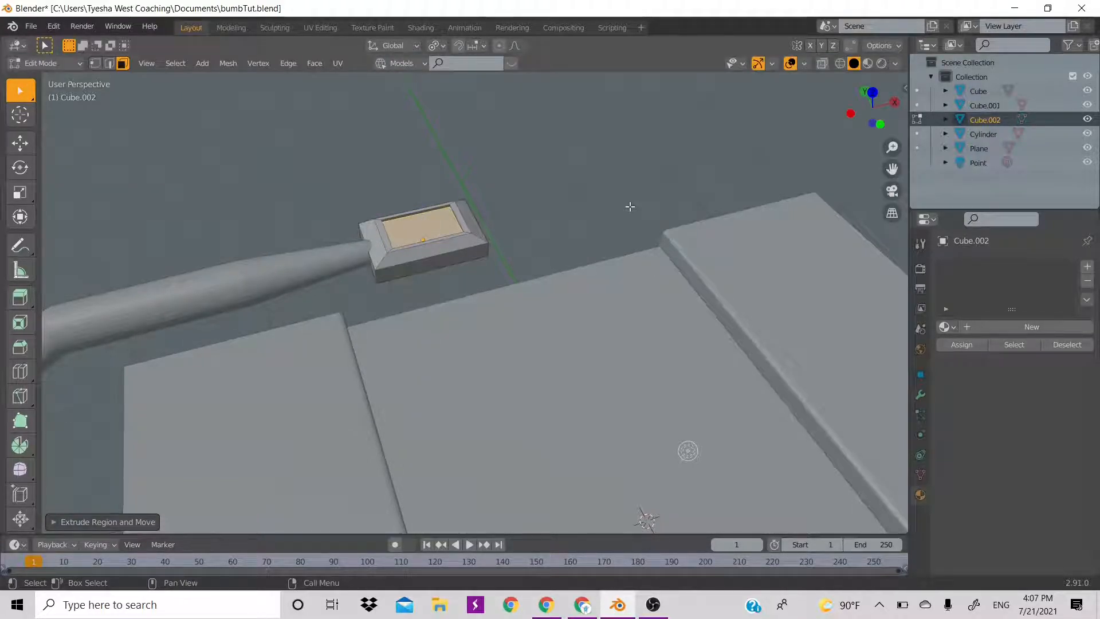
# Raise the lamp head's underside face along Z, then extrude it in place and scale the new face to about 0.91.
pyautogui.moveTo(871, 106); pyautogui.dragTo(810, 40)
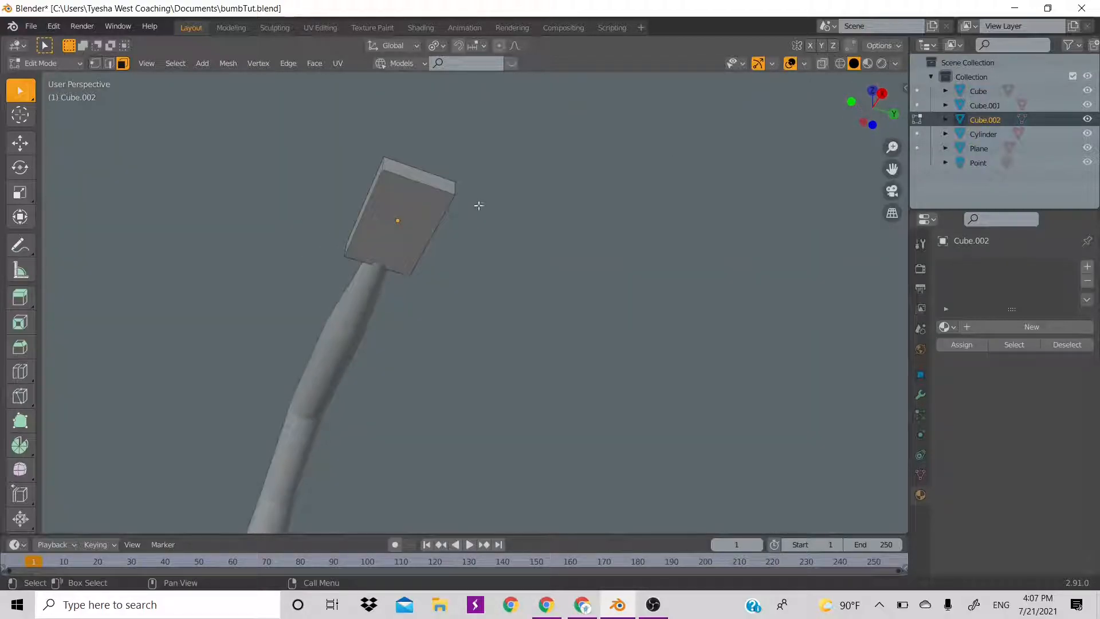
pyautogui.click(408, 221)
pyautogui.press('e')
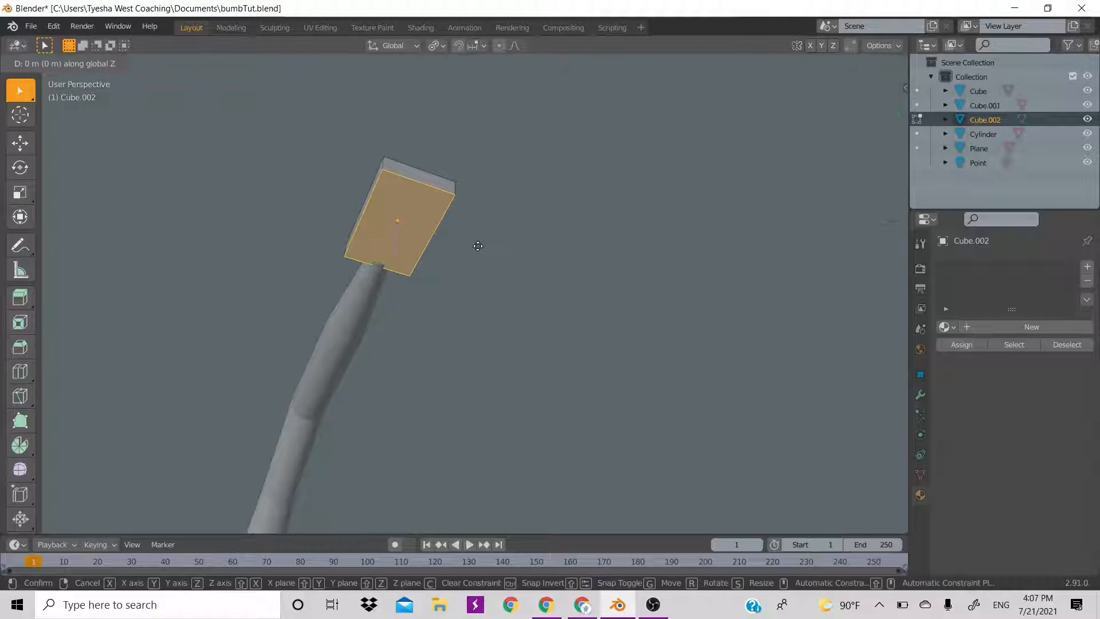
pyautogui.click(481, 240)
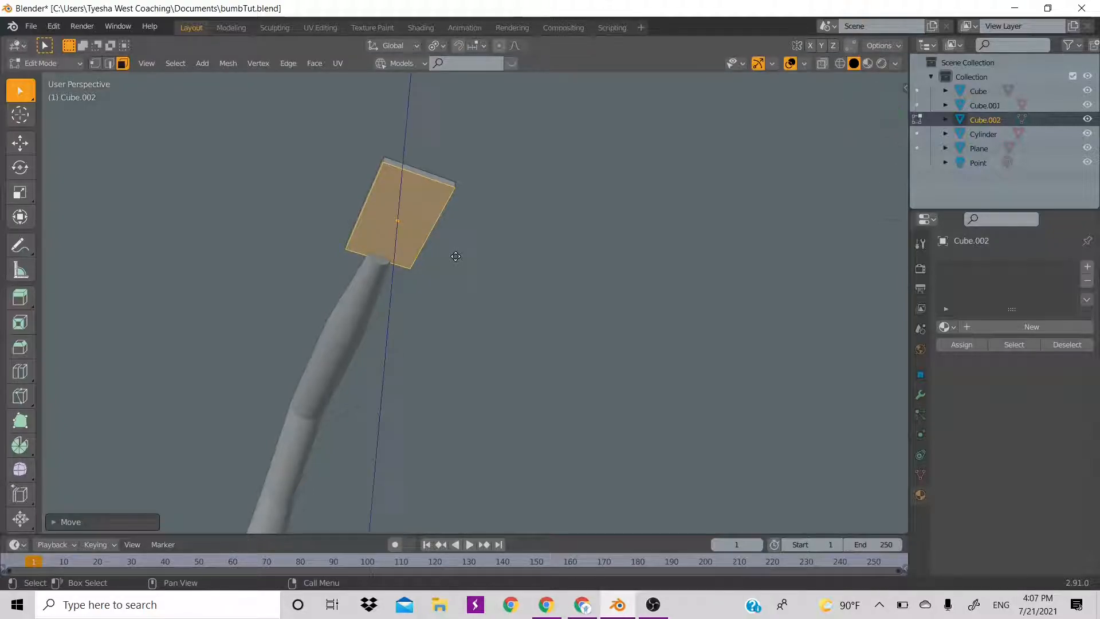
pyautogui.press('e')
pyautogui.rightClick(459, 259)
pyautogui.press('s')
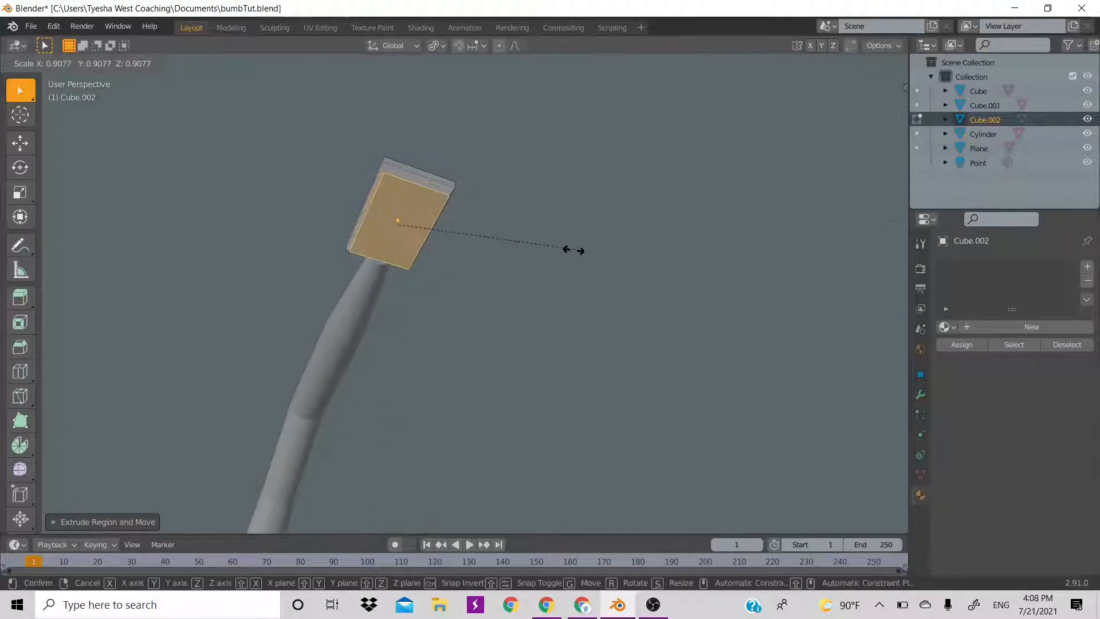
pyautogui.click(575, 246)
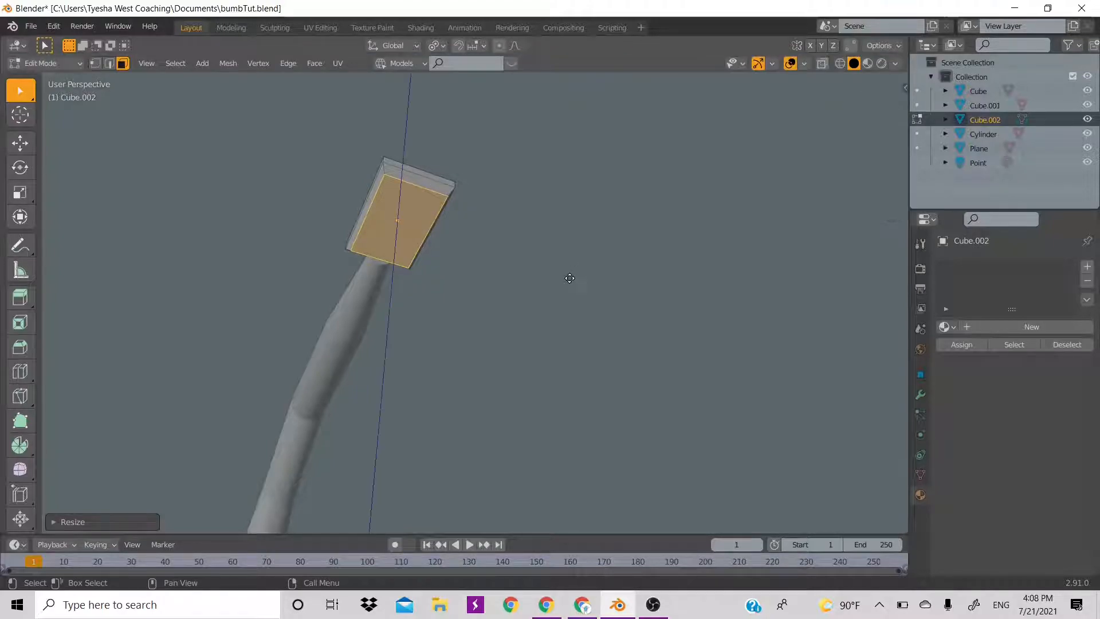
# Extrude the underside face, shrink it to about 0.71, and push it up along Z into the lamp head as a cavity.
pyautogui.press('e')
pyautogui.click(585, 288)
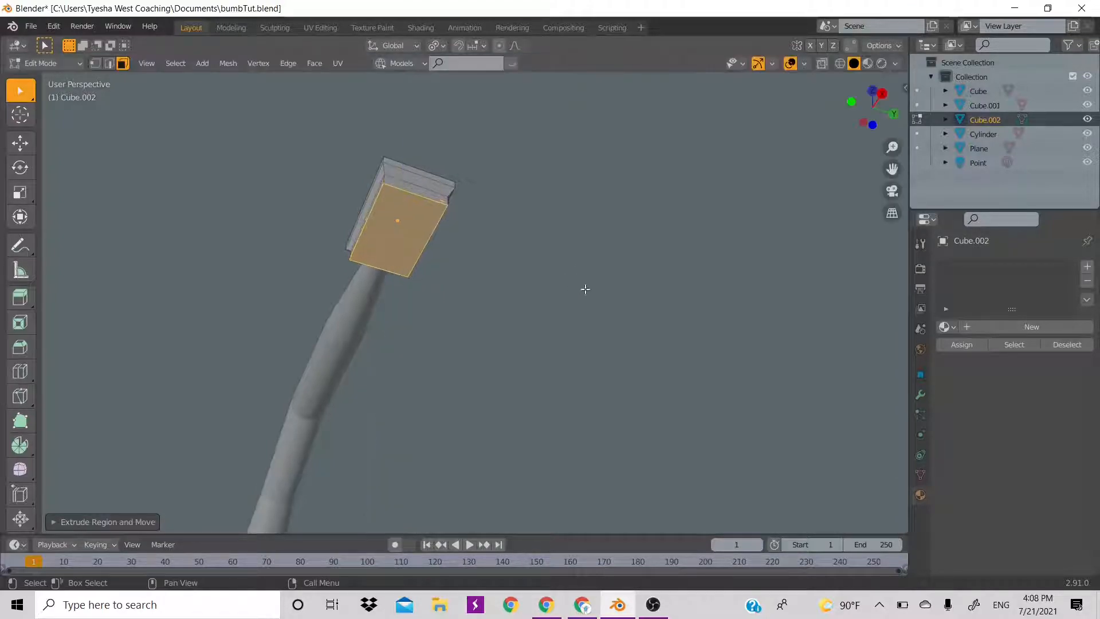
pyautogui.press('s')
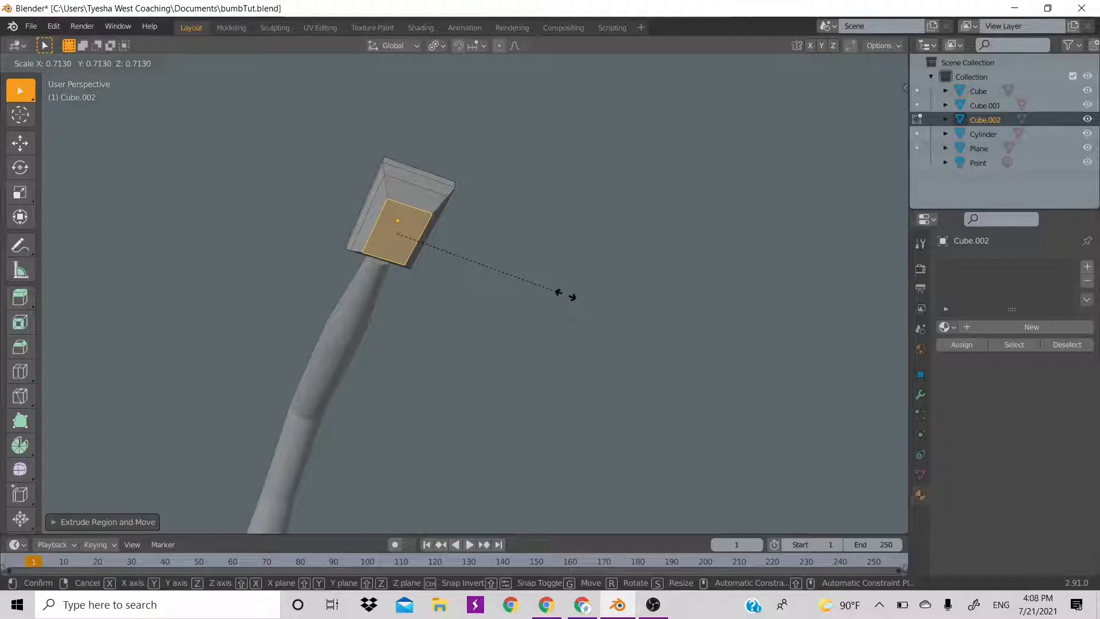
pyautogui.click(566, 294)
pyautogui.press('e')
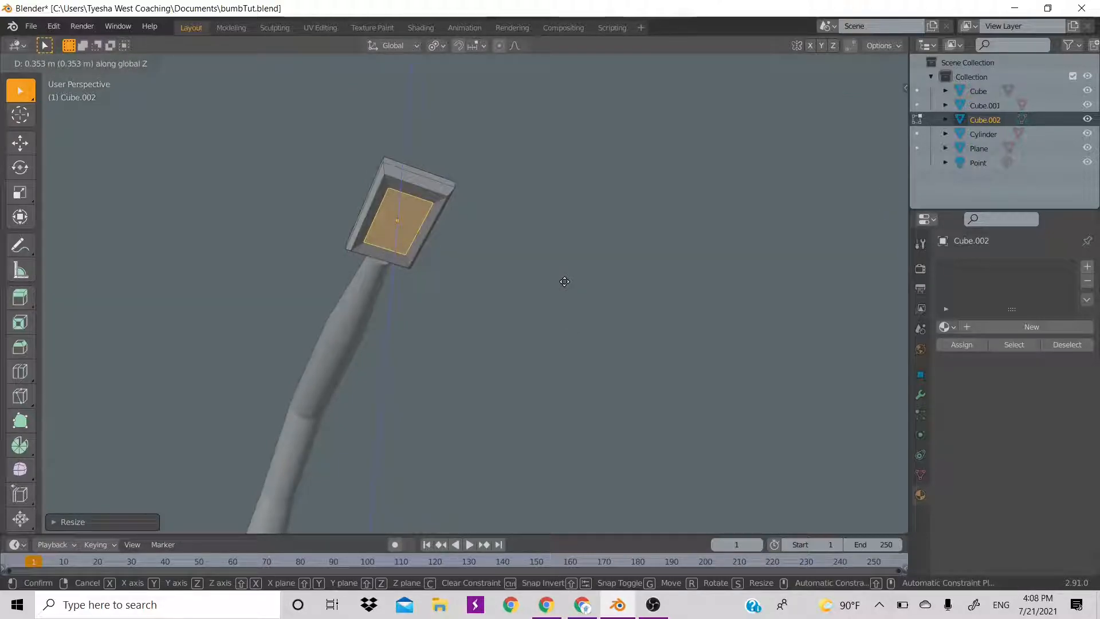
pyautogui.click(565, 281)
# Enlarge the recessed underside face inside the lamp head's rim and adjust its depth along Z, finishing in Object Mode.
pyautogui.press('s')
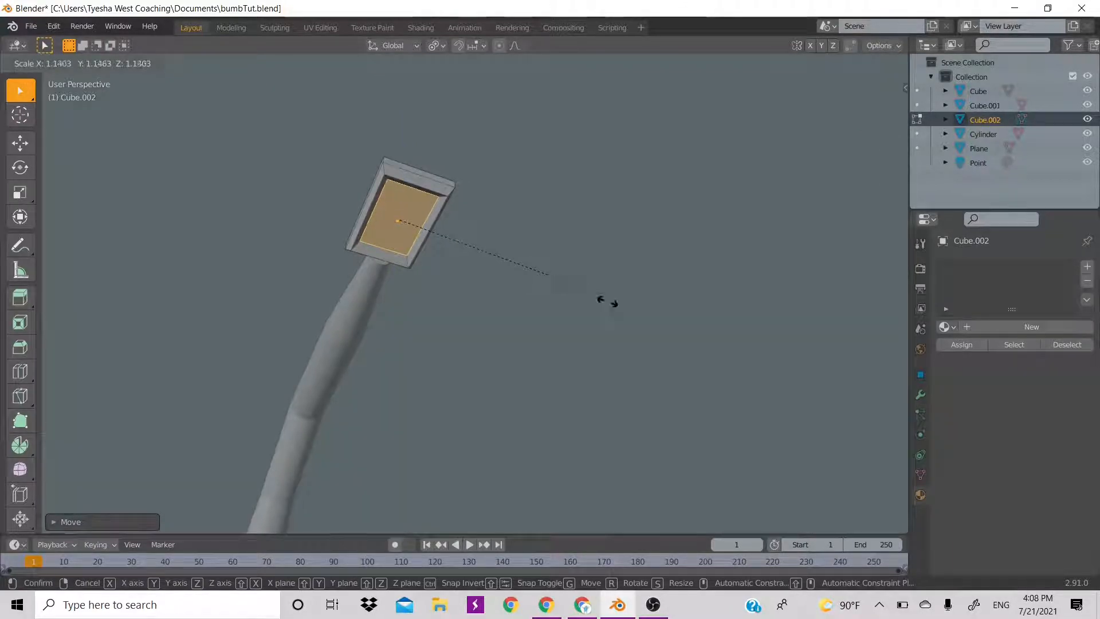
pyautogui.click(600, 300)
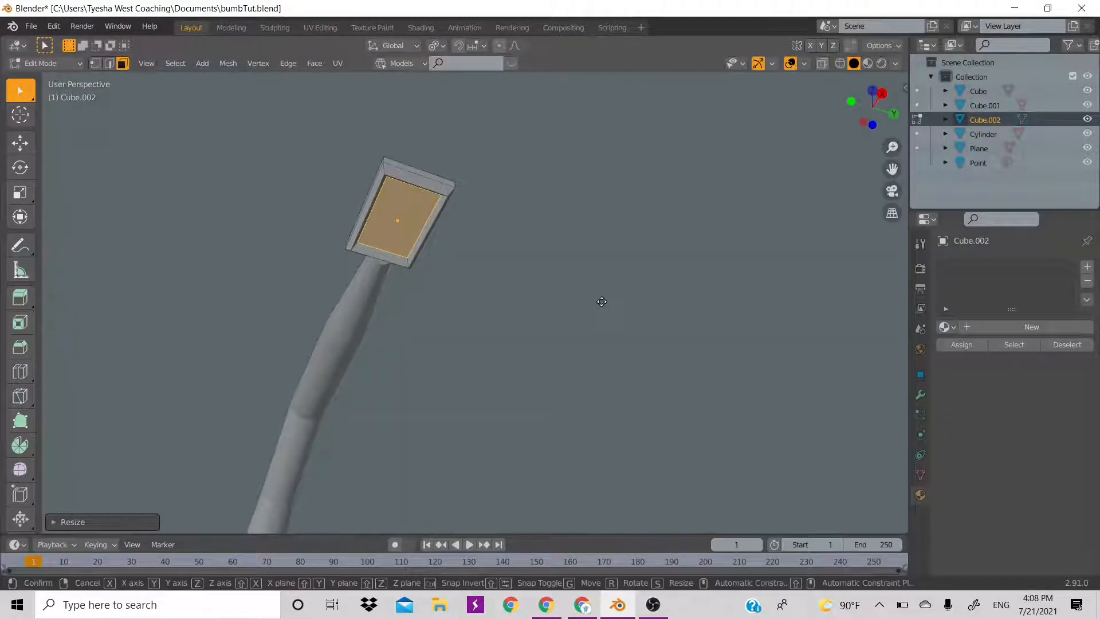
pyautogui.press('g')
pyautogui.press('z')
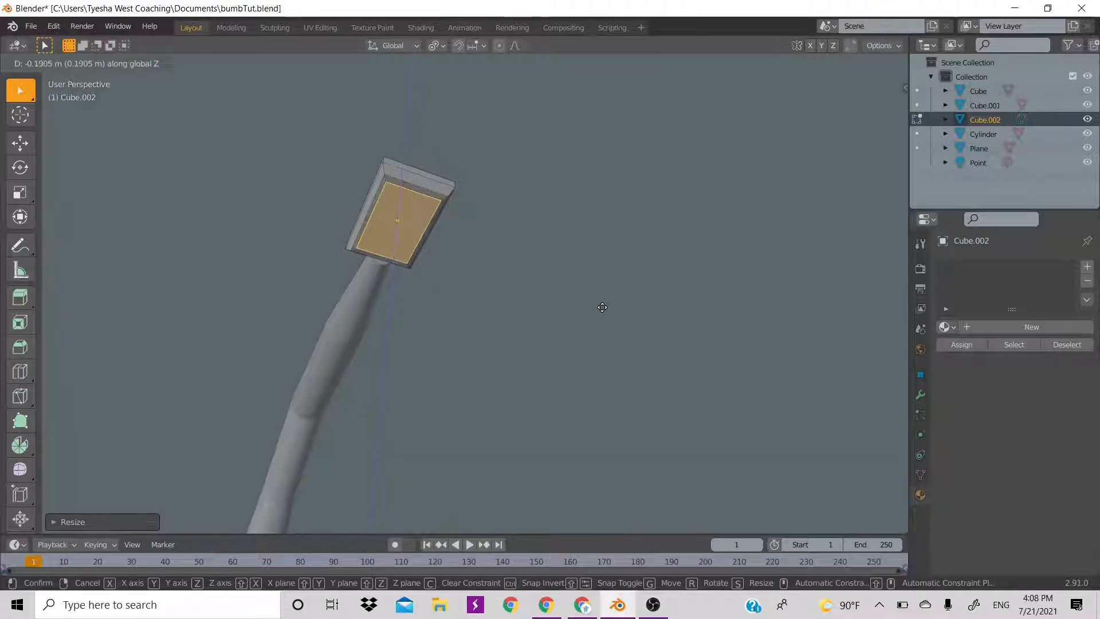
pyautogui.click(601, 305)
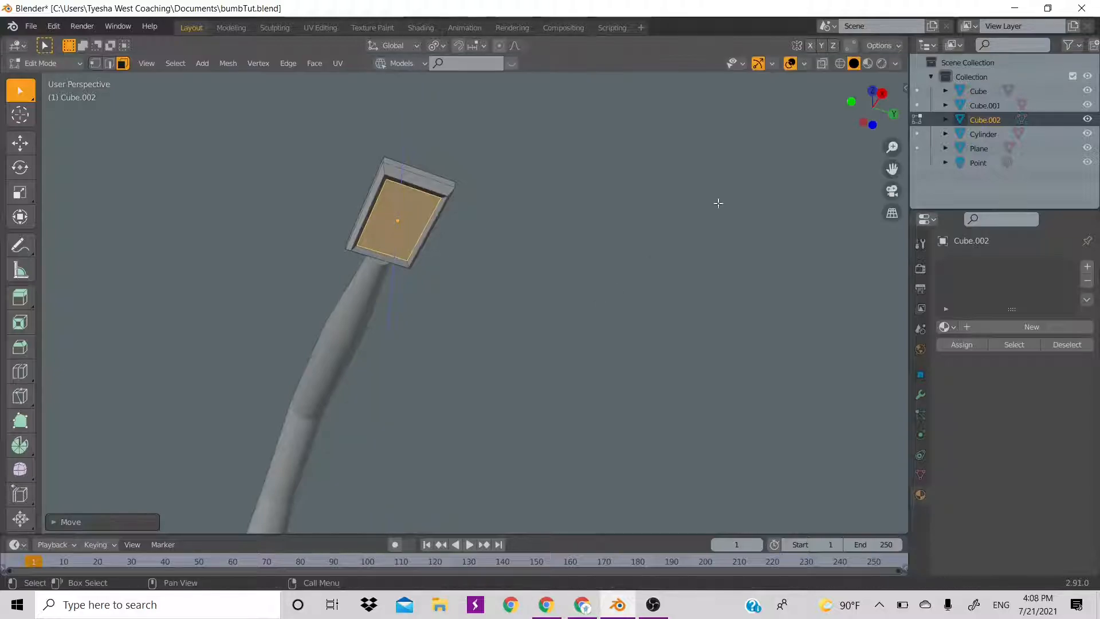
pyautogui.moveTo(870, 106); pyautogui.dragTo(836, 117)
pyautogui.press('Tab')
pyautogui.scroll(-5, 524, 246)
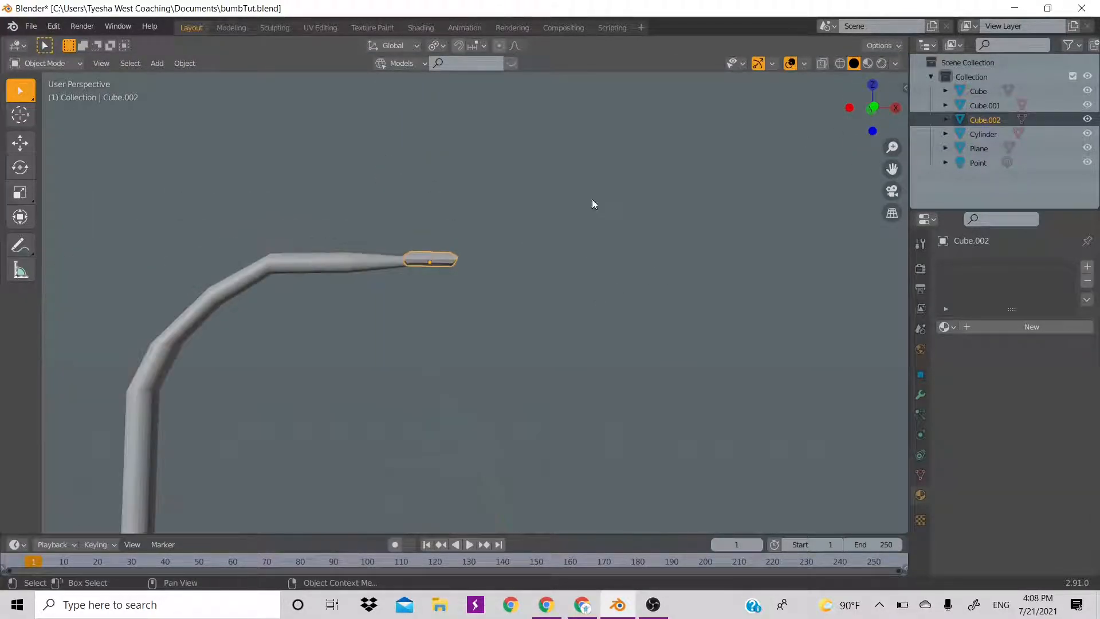
# Add a Subdivision Surface modifier to the lamp pole and set its viewport level to 2.
pyautogui.moveTo(870, 108); pyautogui.dragTo(842, 112)
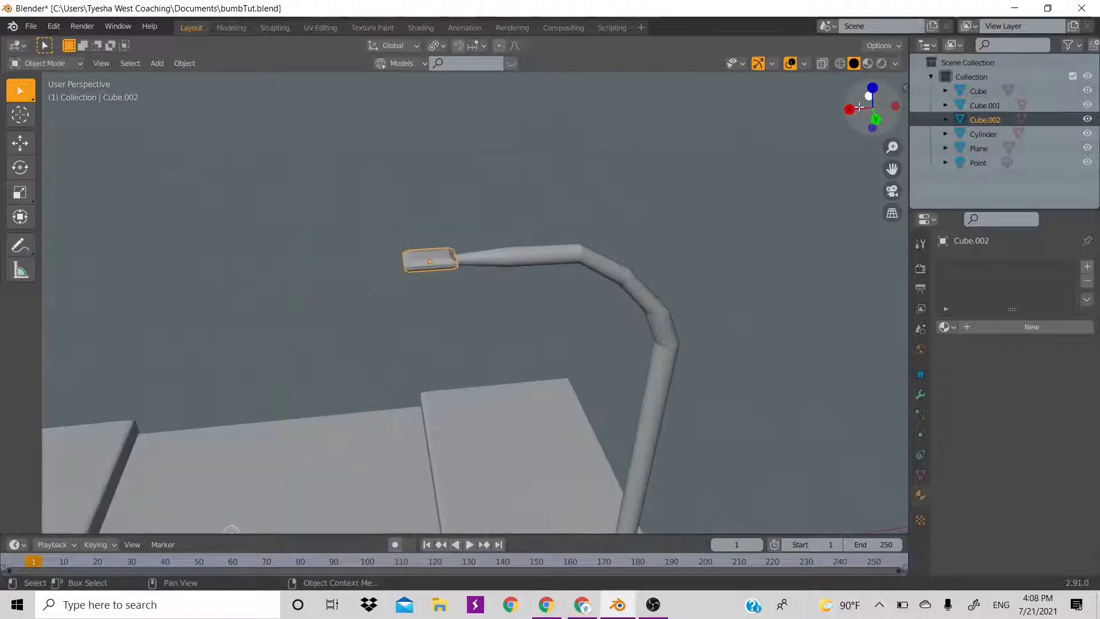
pyautogui.click(592, 260)
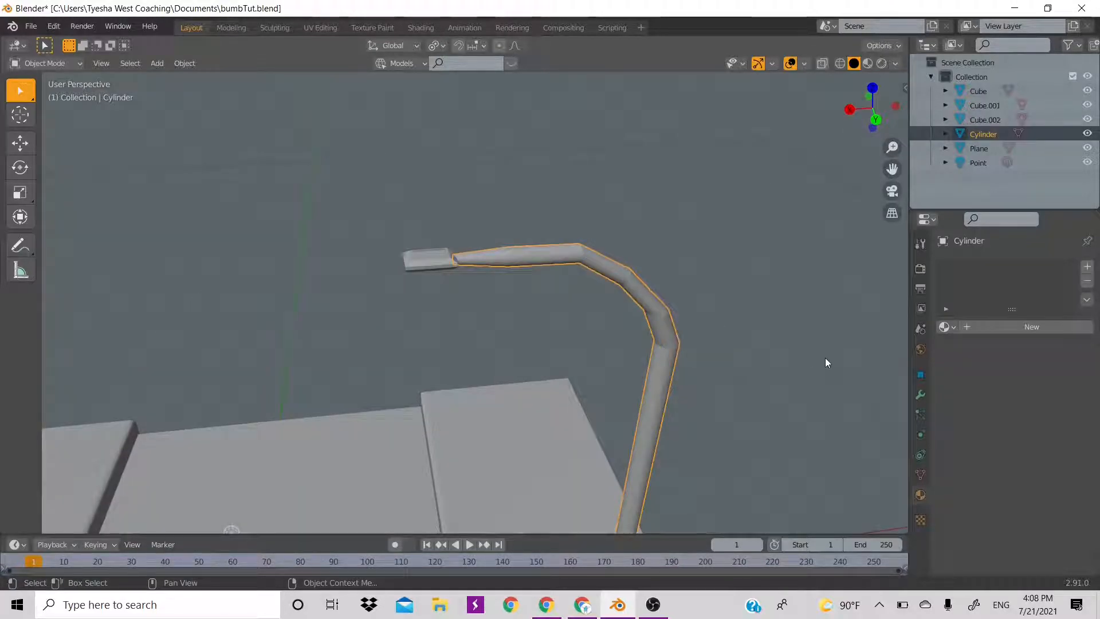
pyautogui.click(920, 395)
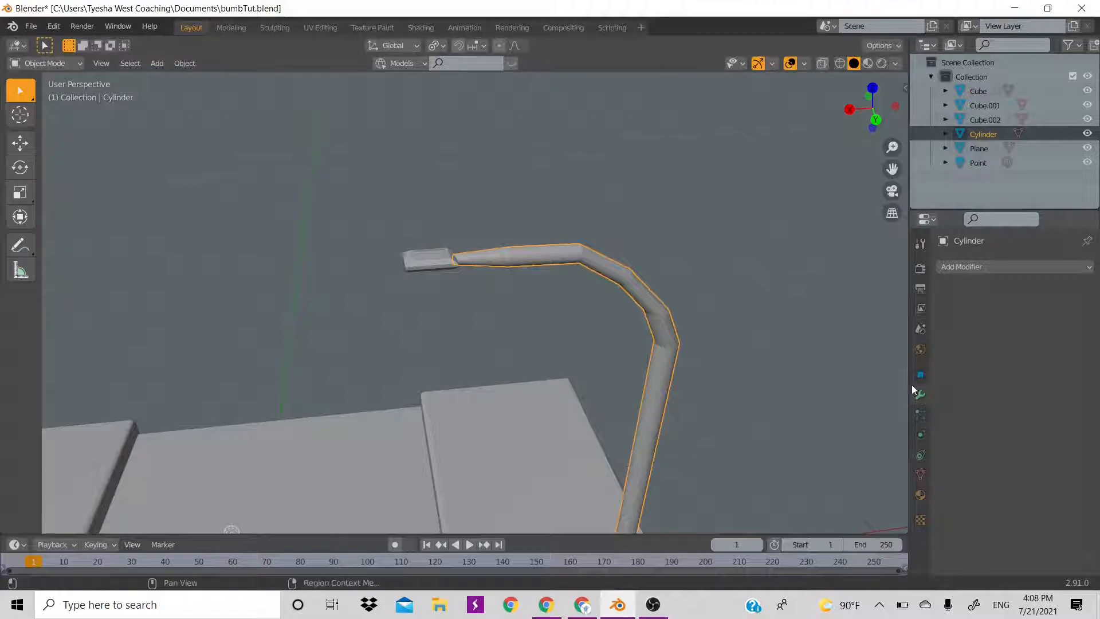
pyautogui.click(1054, 267)
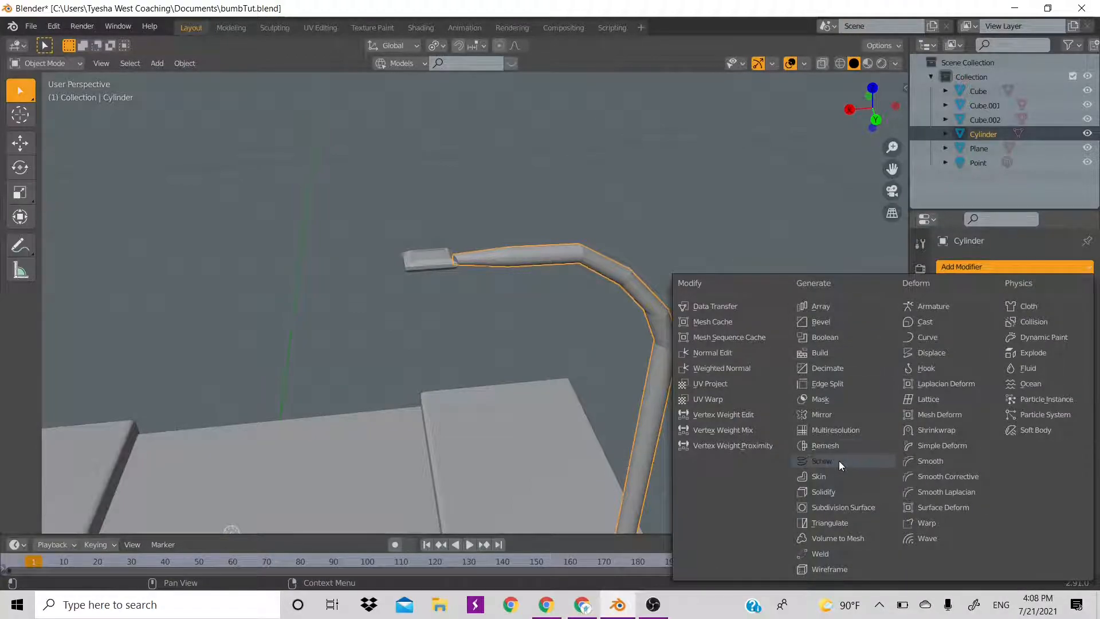
pyautogui.click(847, 506)
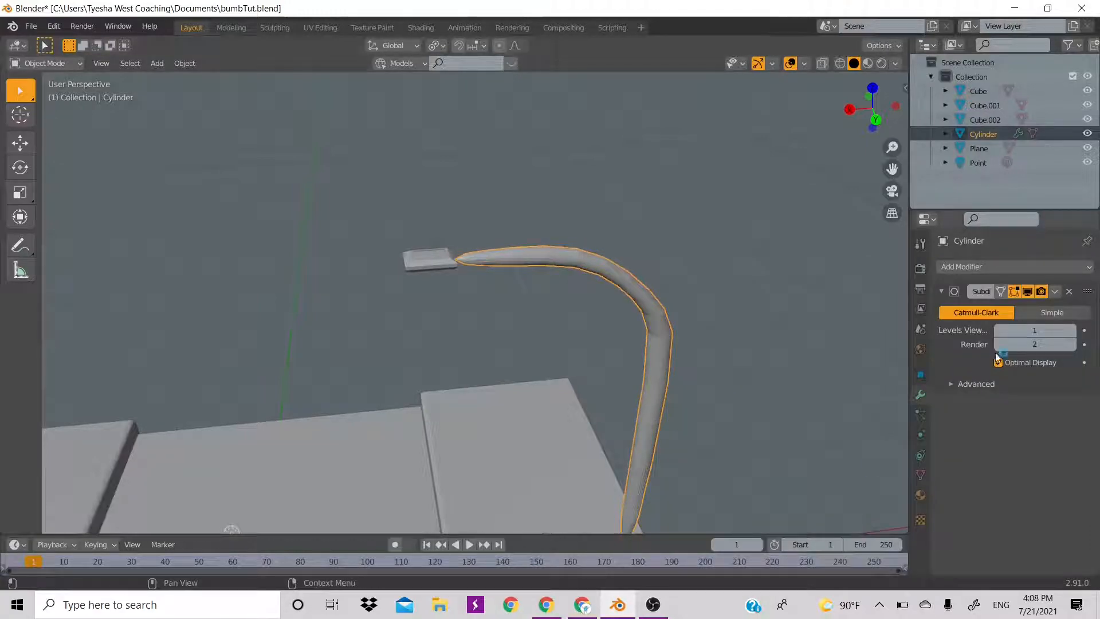
pyautogui.click(1072, 331)
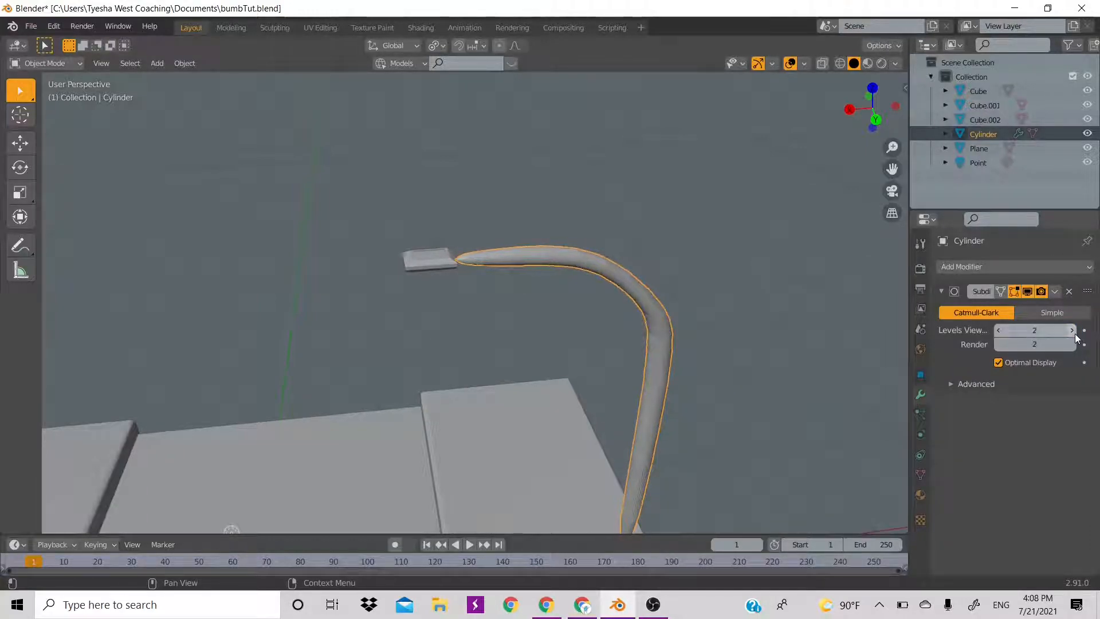
# Try to enlarge the pole's end face next to the lamp head, then undo the scaling.
pyautogui.moveTo(876, 113); pyautogui.dragTo(891, 114)
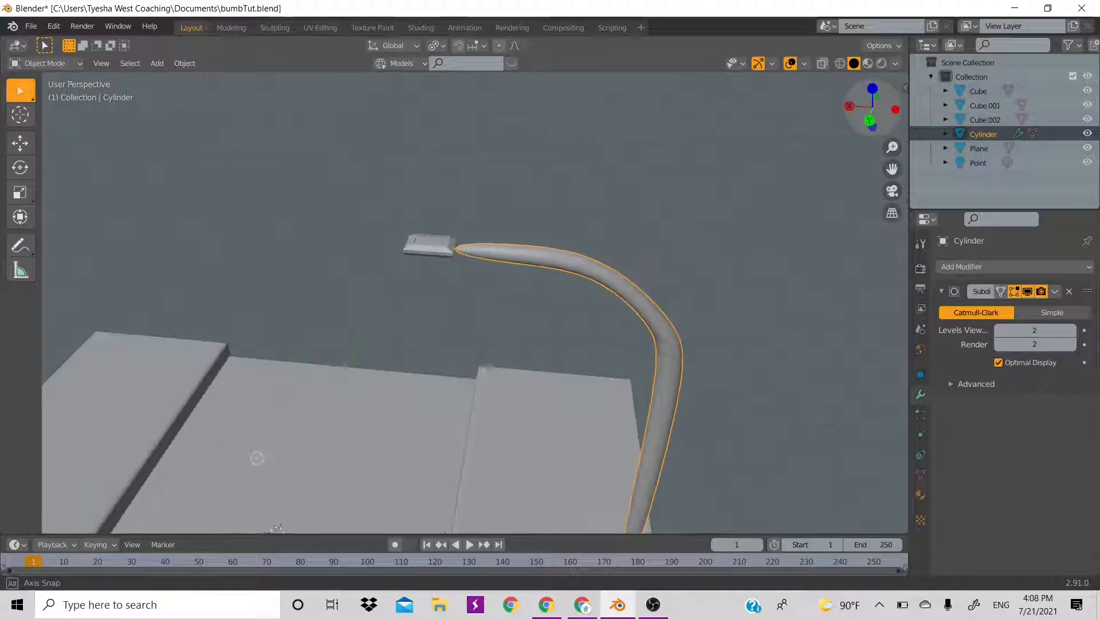
pyautogui.moveTo(450, 233); pyautogui.dragTo(485, 242, button='middle')
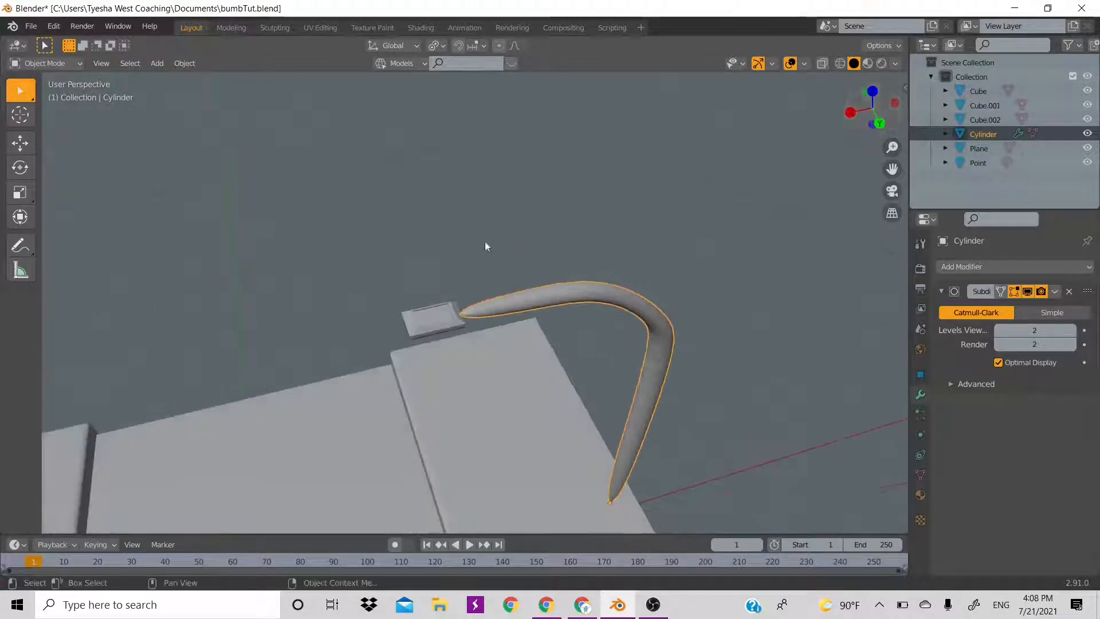
pyautogui.press('Tab')
pyautogui.scroll(3, 528, 314)
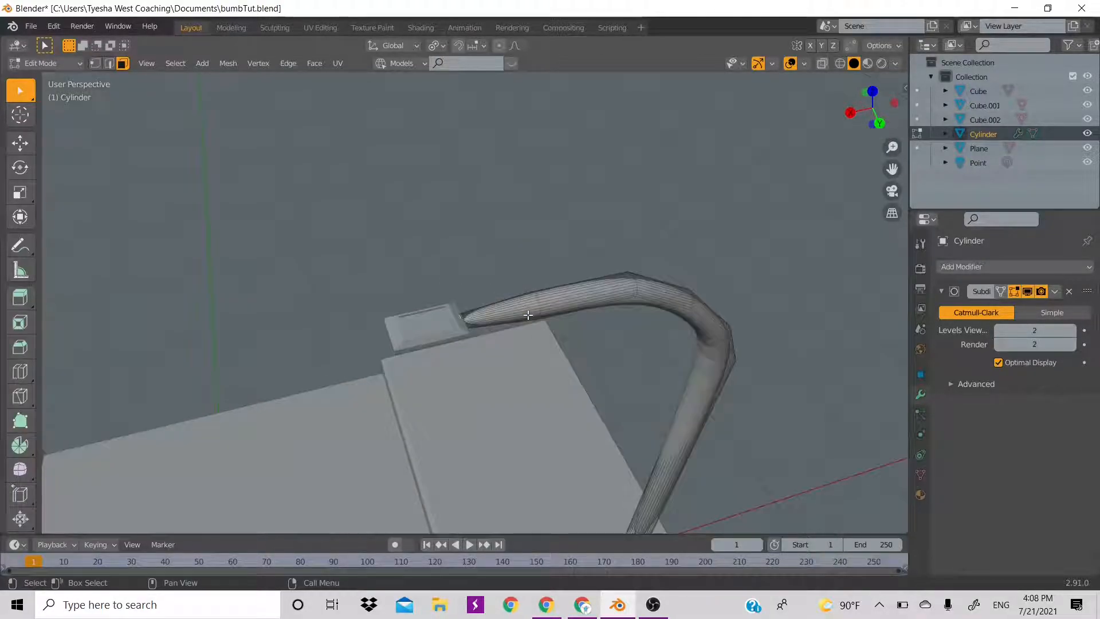
pyautogui.press('s')
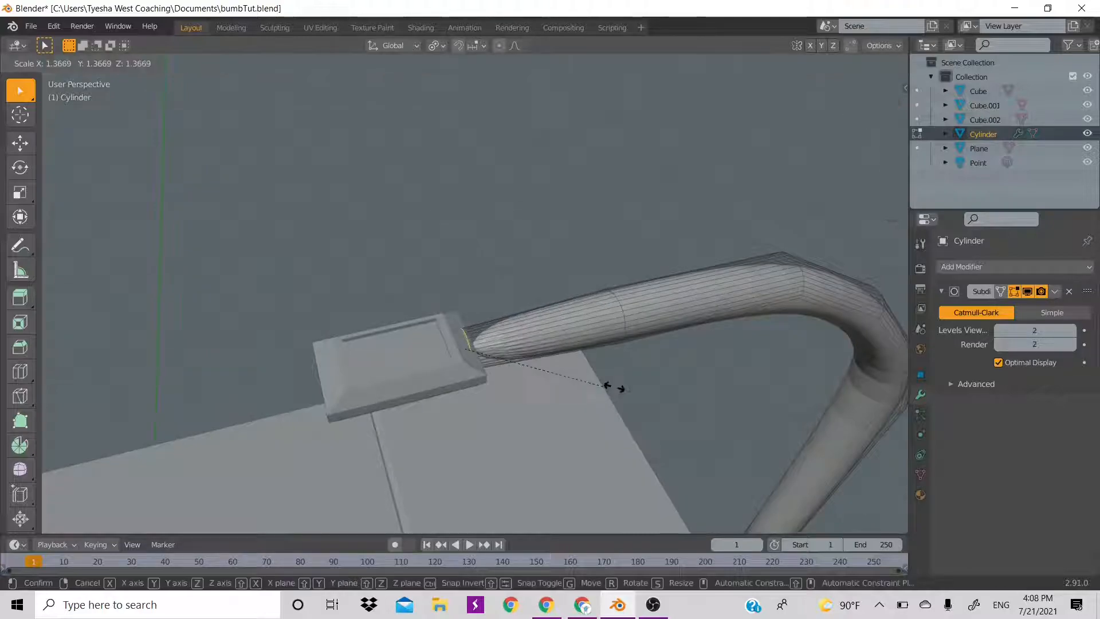
pyautogui.click(695, 399)
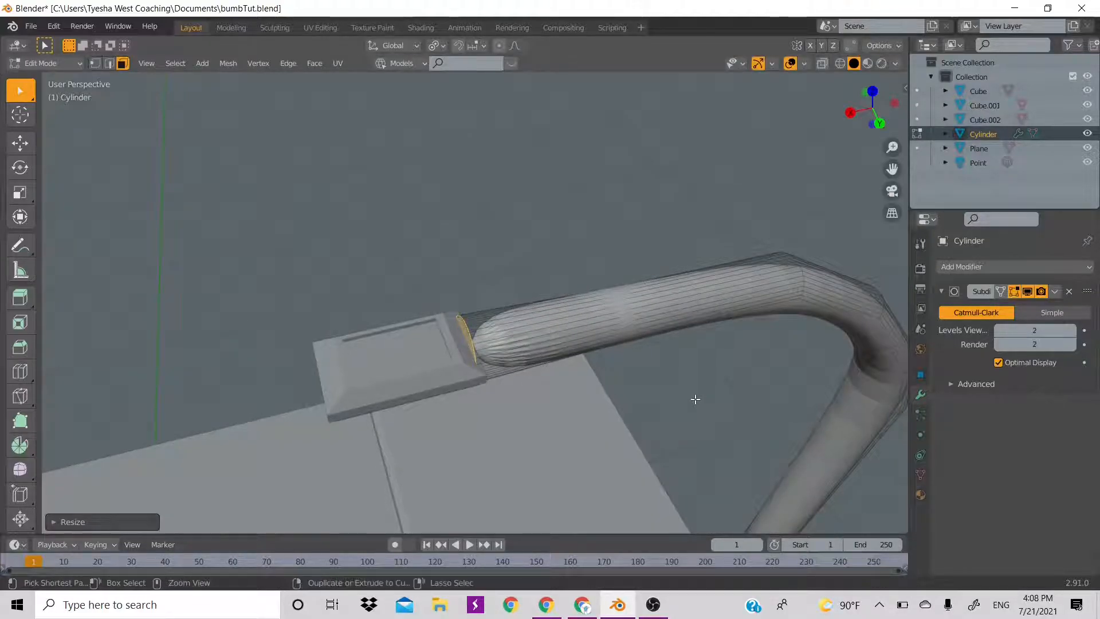
pyautogui.hotkey('ctrl', 'z')
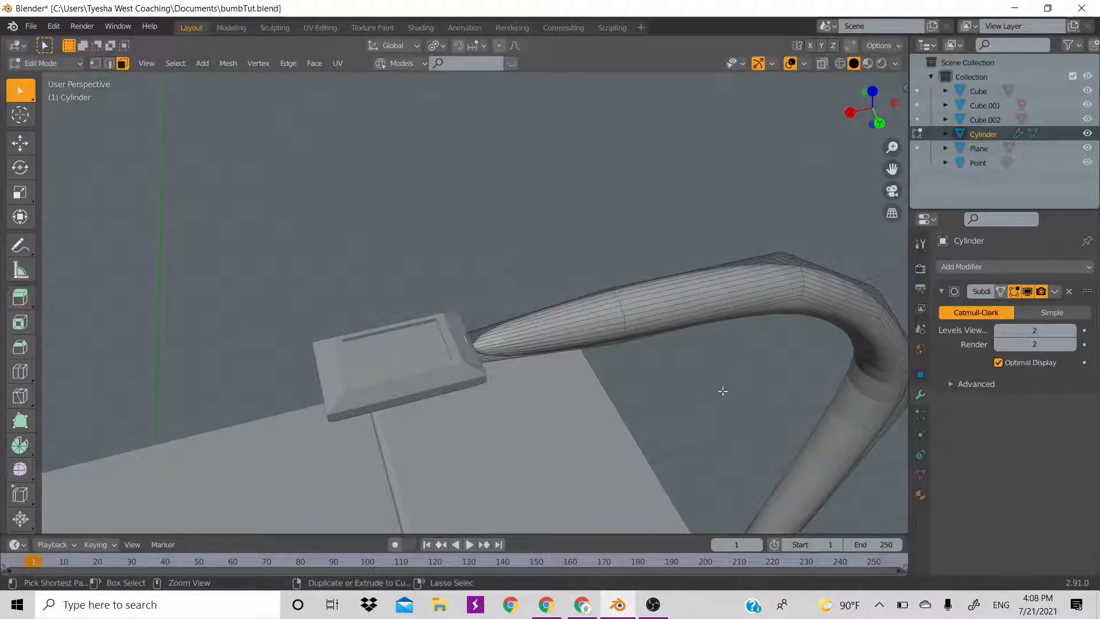
# Remove the Subdivision Surface modifier from the lamp pole and return to Object Mode.
pyautogui.click(998, 332)
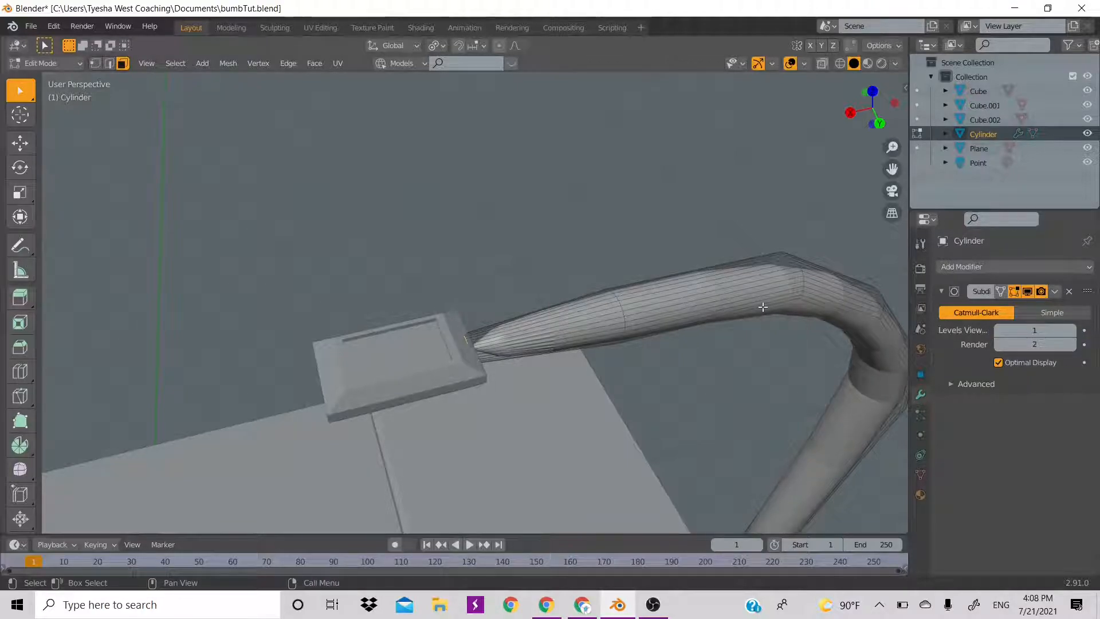
pyautogui.click(1069, 291)
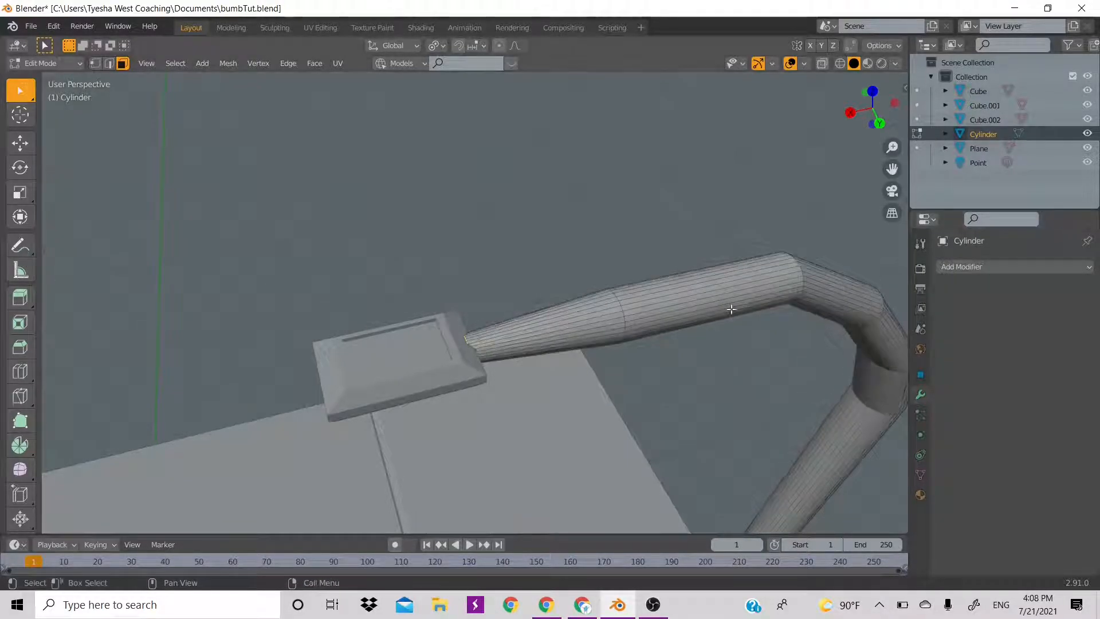
pyautogui.press('Tab')
pyautogui.scroll(-2, 676, 348)
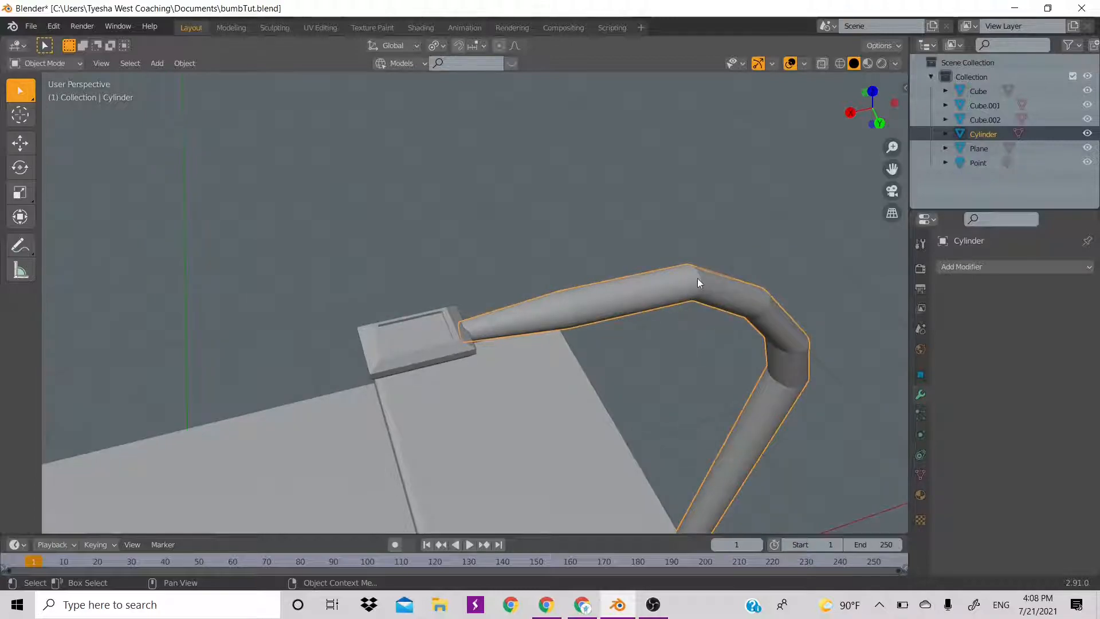
# Bevel the edge loop at the topmost bend of the lamp pole with 6 segments, about 0.65 m wide.
pyautogui.press('Tab')
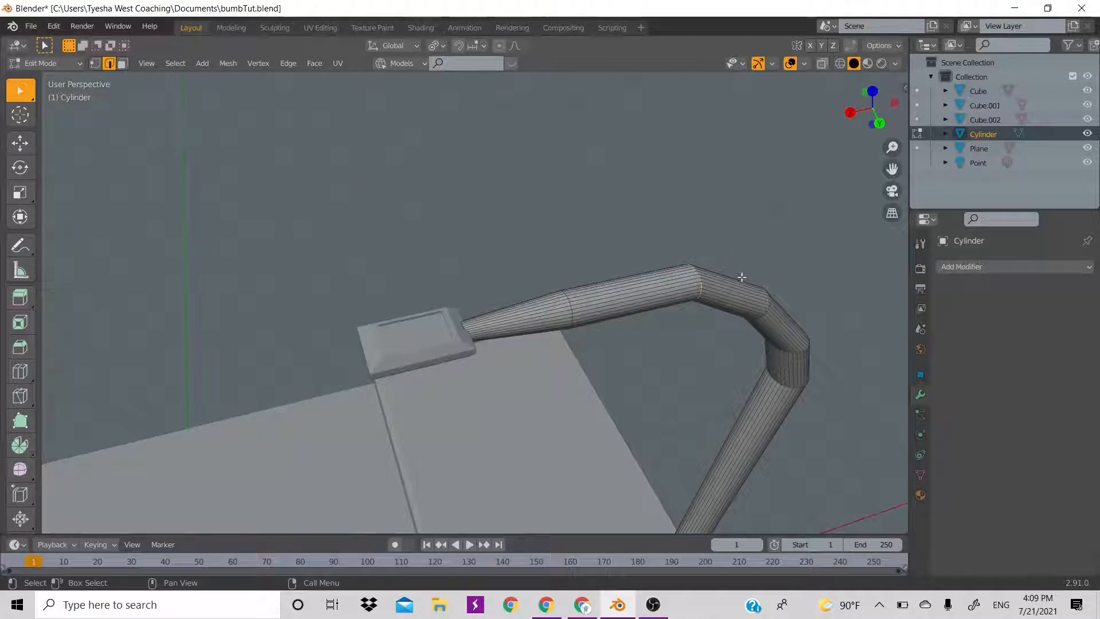
pyautogui.scroll(5, 703, 278)
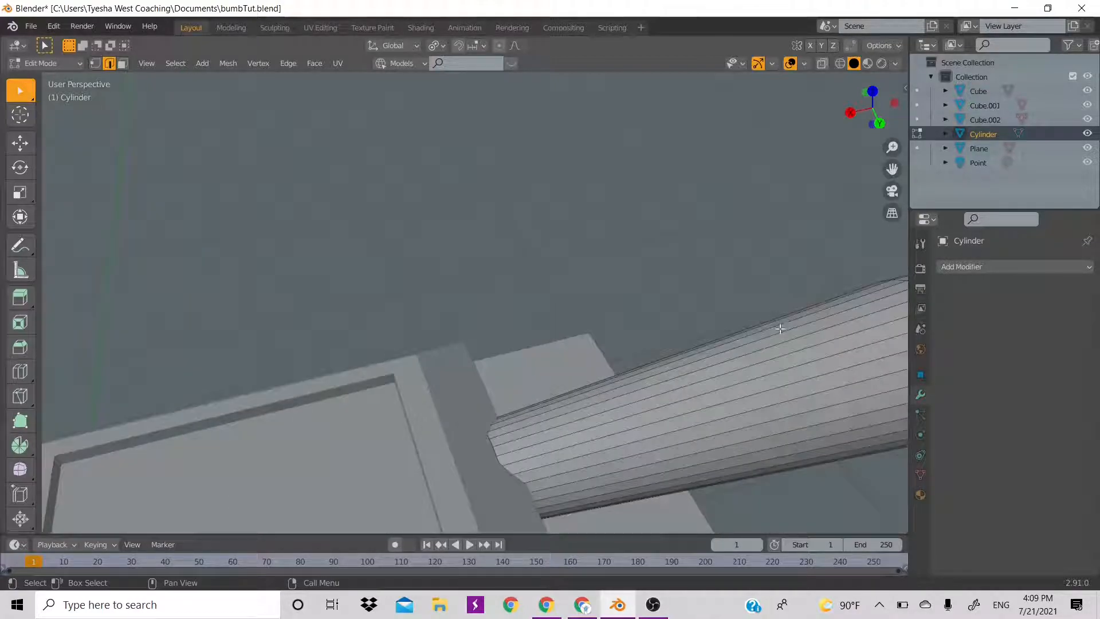
pyautogui.scroll(3, 630, 309)
pyautogui.moveTo(573, 307)
pyautogui.keyDown('shift'); pyautogui.mouseDown(button='middle')
pyautogui.moveTo(511, 304)
pyautogui.moveTo(562, 312)
pyautogui.mouseUp(button='middle'); pyautogui.keyUp('shift')
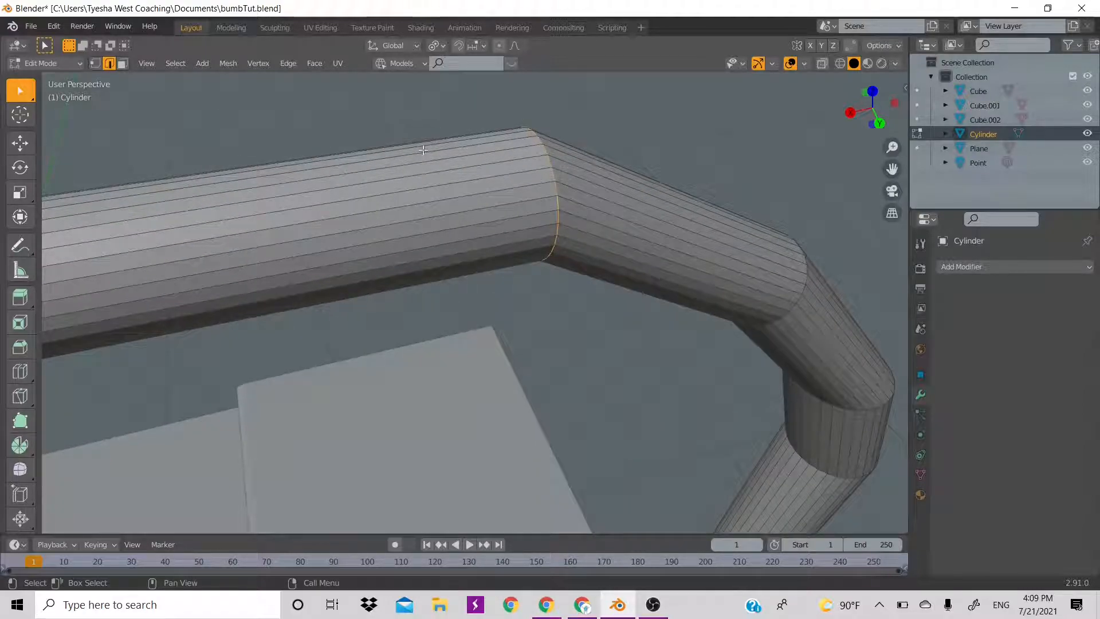
pyautogui.hotkey('ctrl', 'b')
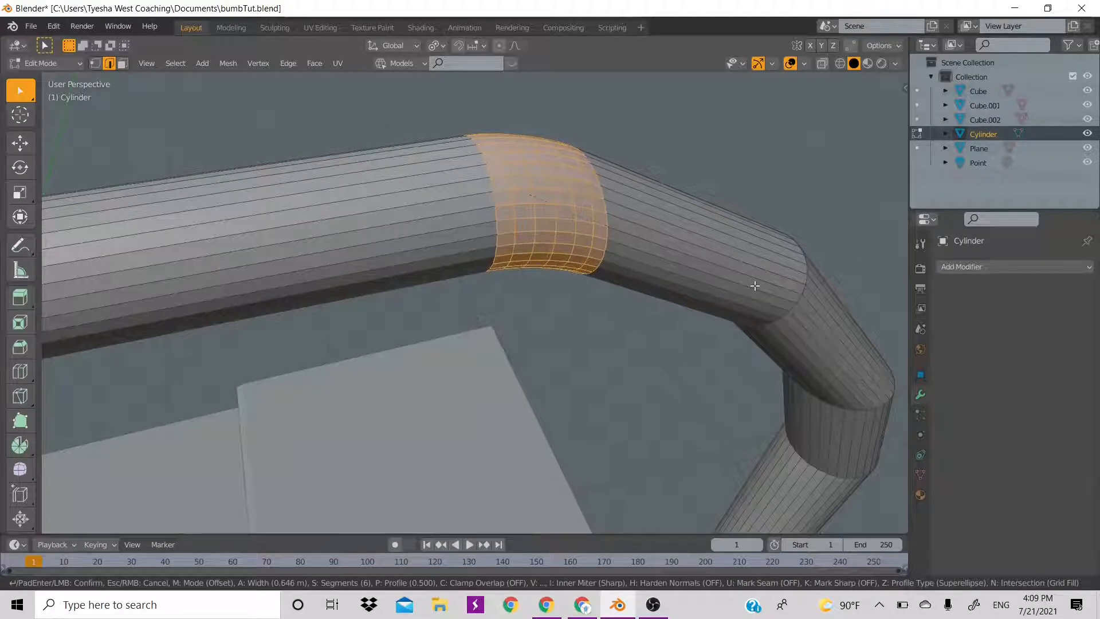
pyautogui.click(581, 242)
pyautogui.scroll(-2, 478, 265)
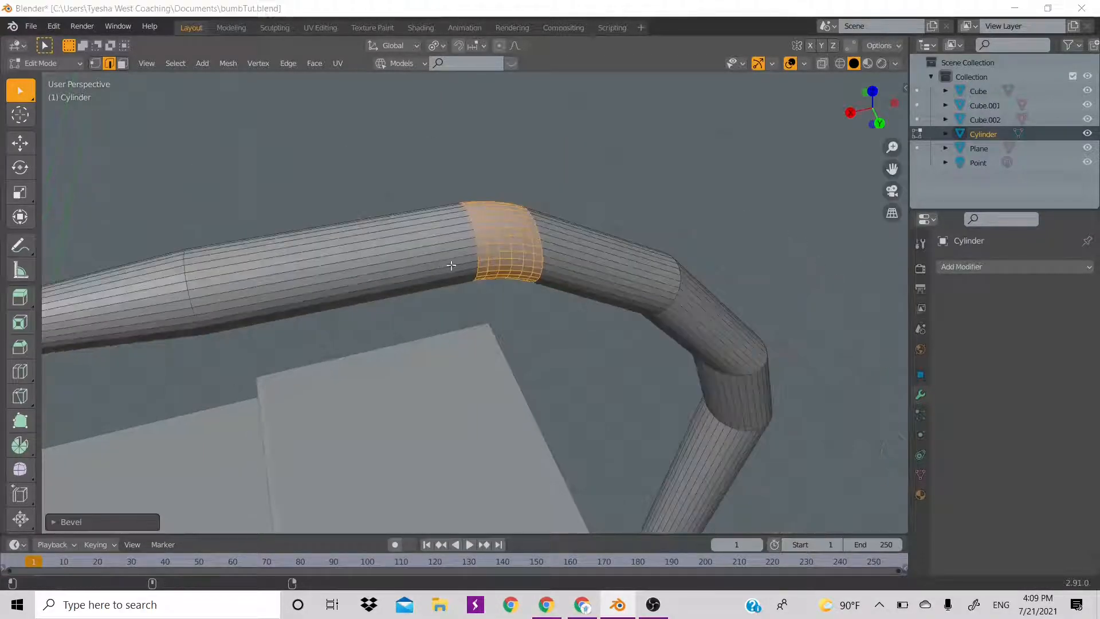
pyautogui.press('super')
pyautogui.click(481, 189)
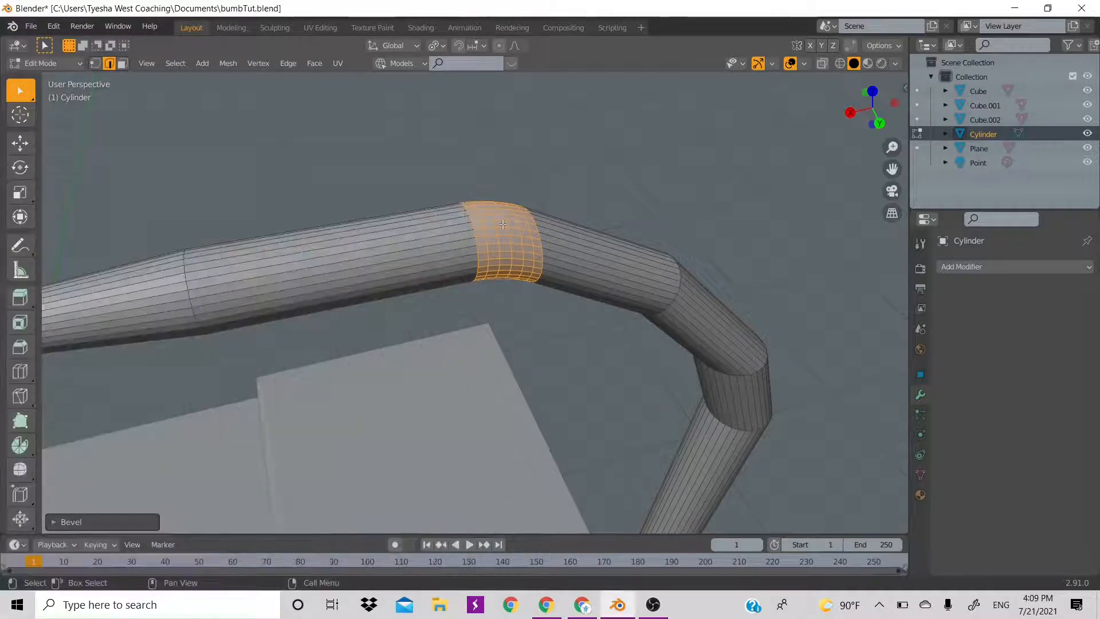
# Bevel the edge loop where the pole's arm starts tapering toward the lamp head, using 6 segments.
pyautogui.keyDown('shift'); pyautogui.moveTo(348, 225); pyautogui.dragTo(580, 238, button='middle'); pyautogui.keyUp('shift')
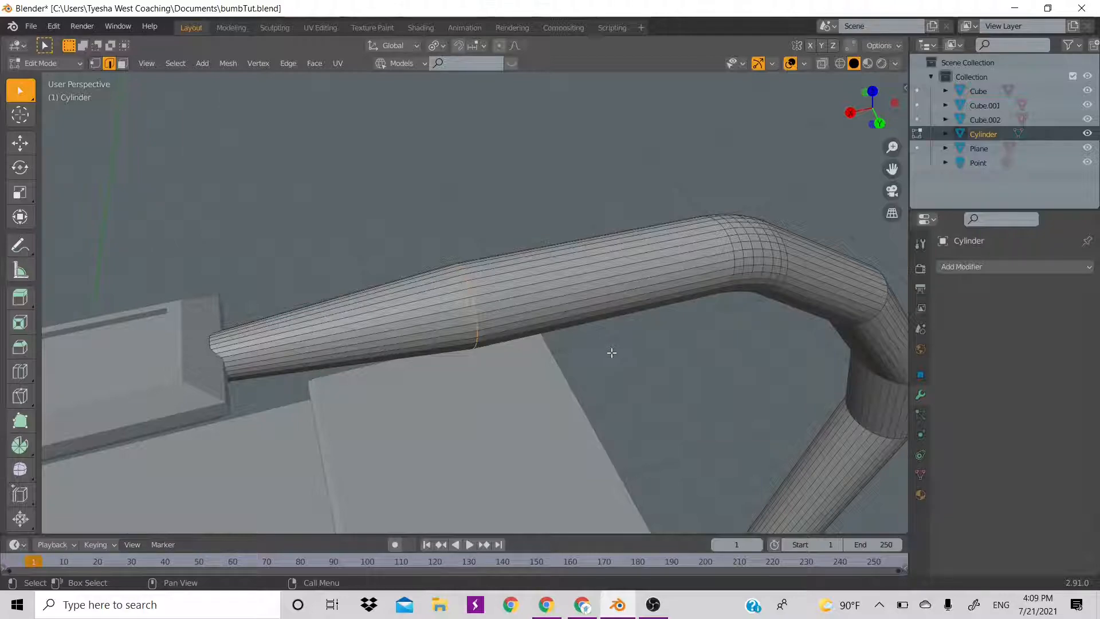
pyautogui.hotkey('ctrl', 'b')
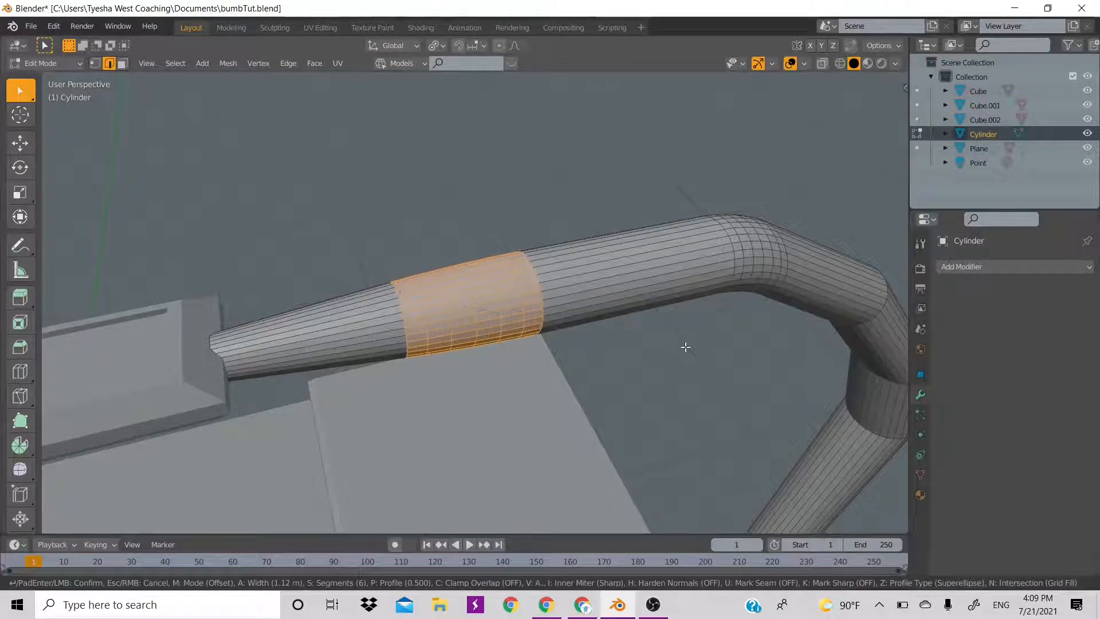
pyautogui.click(676, 346)
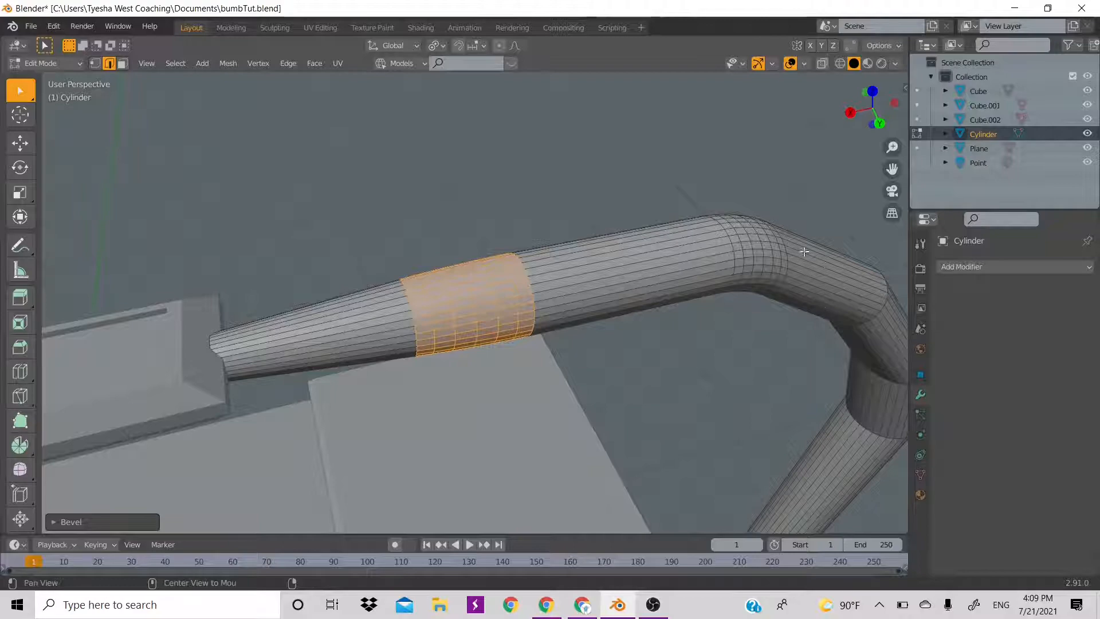
# Bevel the next two edge loops down the pole's curve with 6 segments each, the upper one about 1.12 m wide.
pyautogui.keyDown('shift'); pyautogui.moveTo(701, 239); pyautogui.dragTo(641, 231, button='middle'); pyautogui.keyUp('shift')
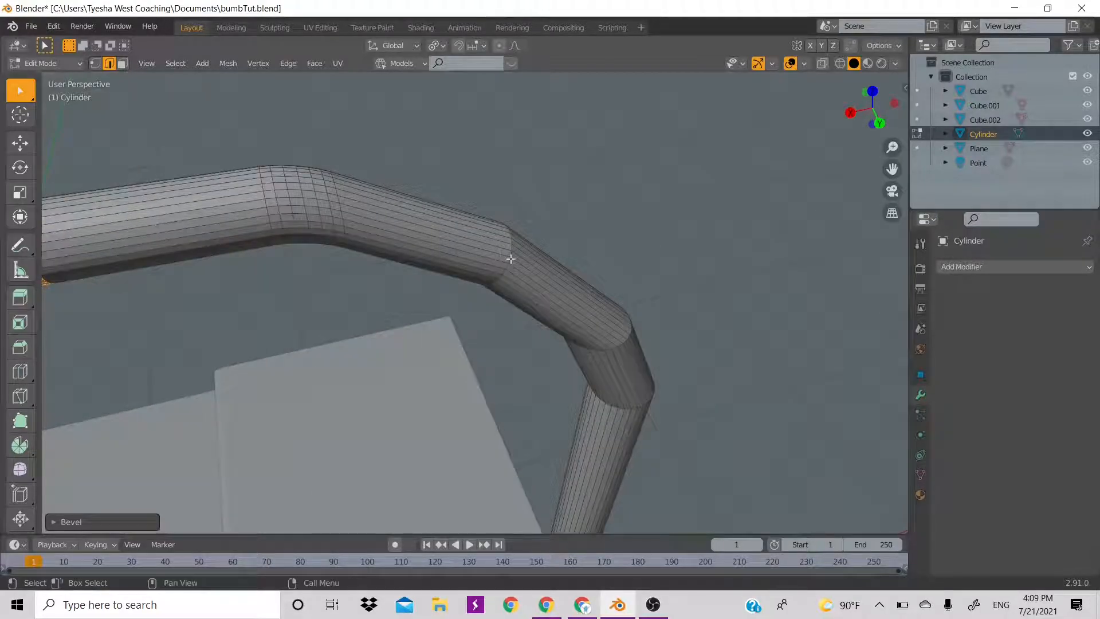
pyautogui.hotkey('ctrl', 'r')
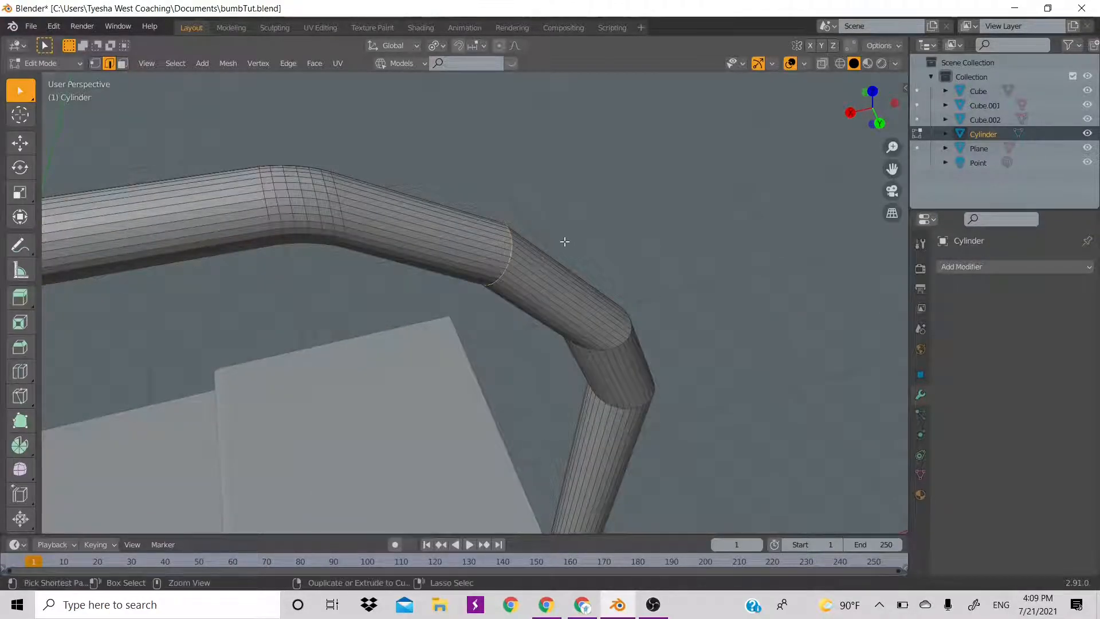
pyautogui.hotkey('ctrl', 'b')
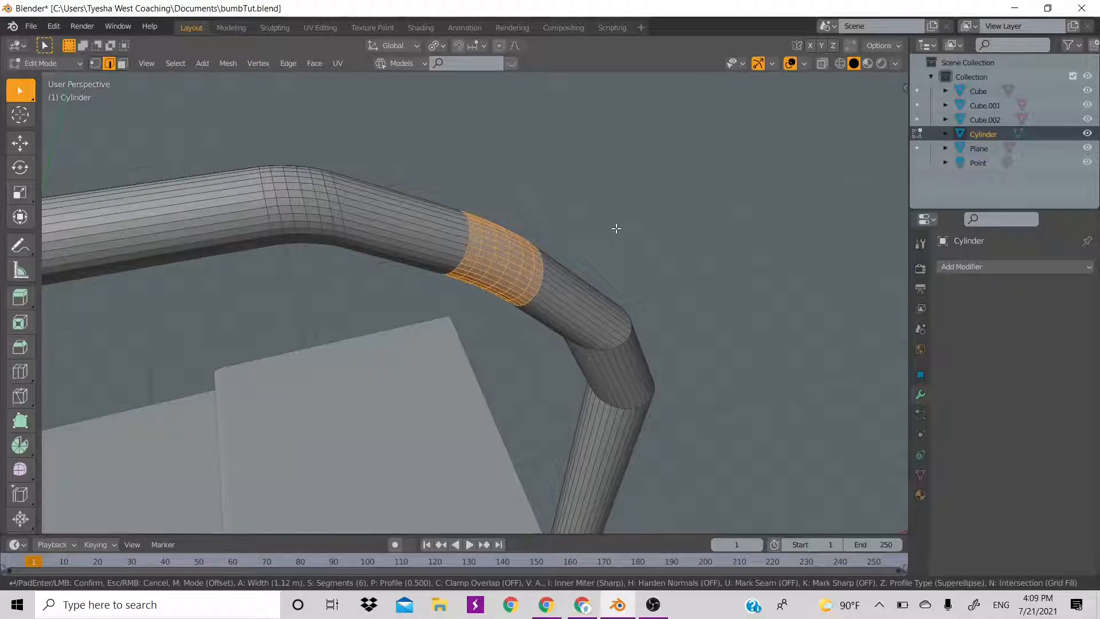
pyautogui.click(599, 355)
pyautogui.keyDown('alt'); pyautogui.click(613, 346); pyautogui.keyUp('alt')
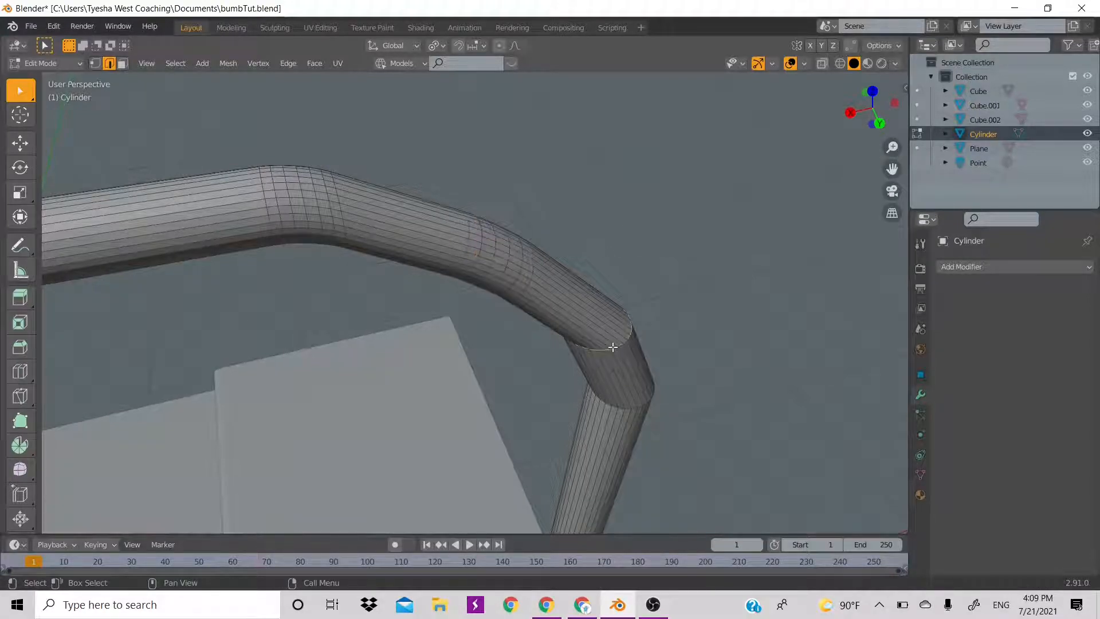
pyautogui.hotkey('ctrl', 'b')
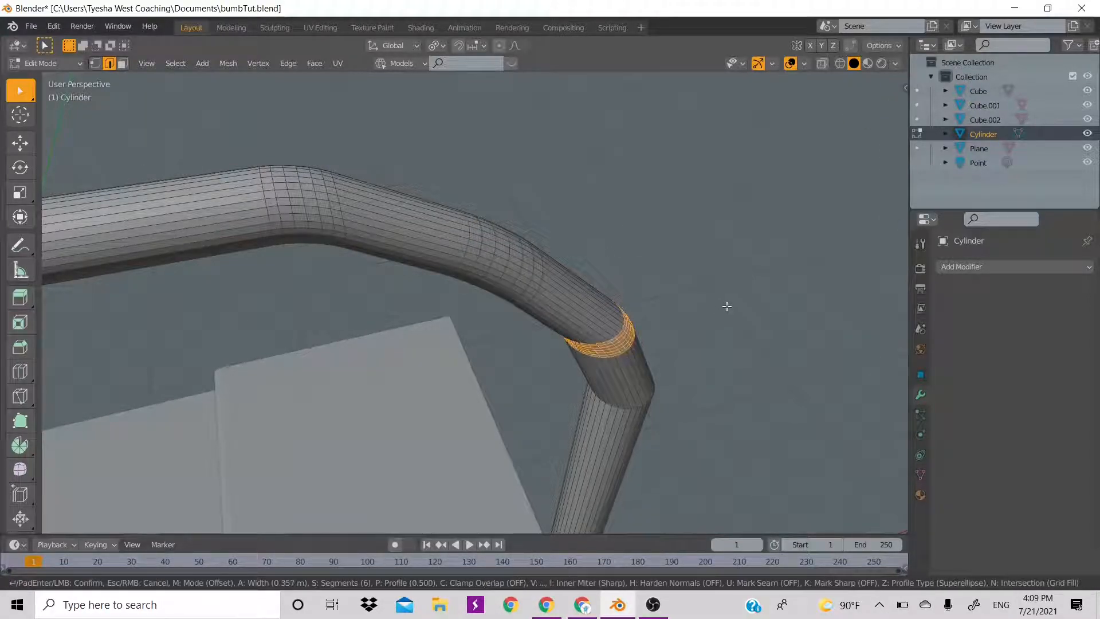
pyautogui.click(736, 301)
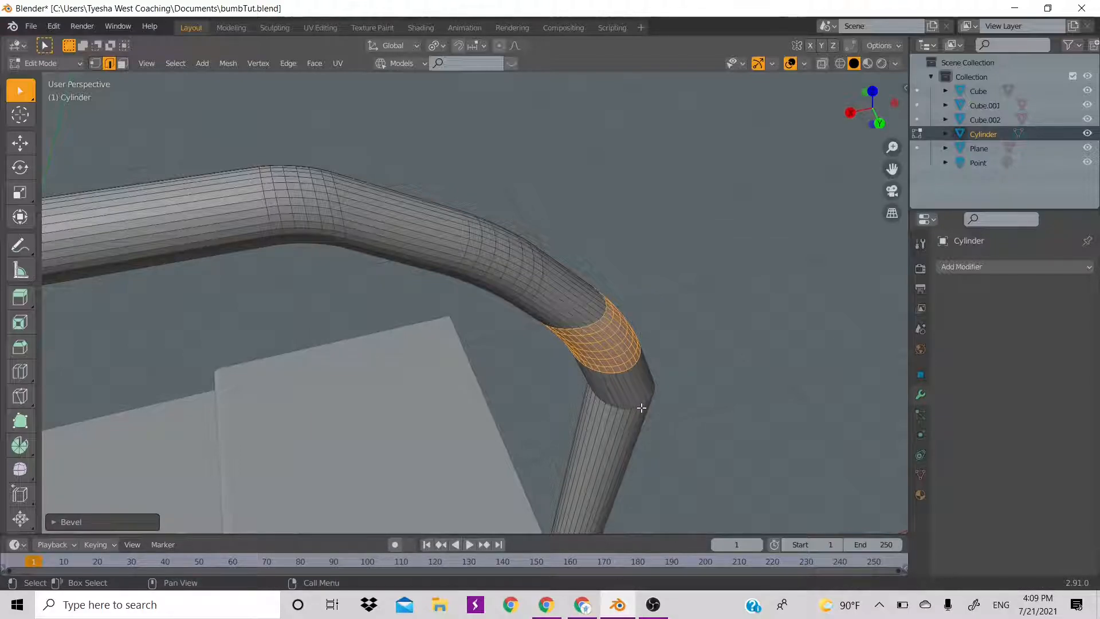
# Bevel the edge loop at the lowest bend above the straight pole with 6 segments, about 1.62 m wide, and return to Object Mode.
pyautogui.hotkey('ctrl', 'z')
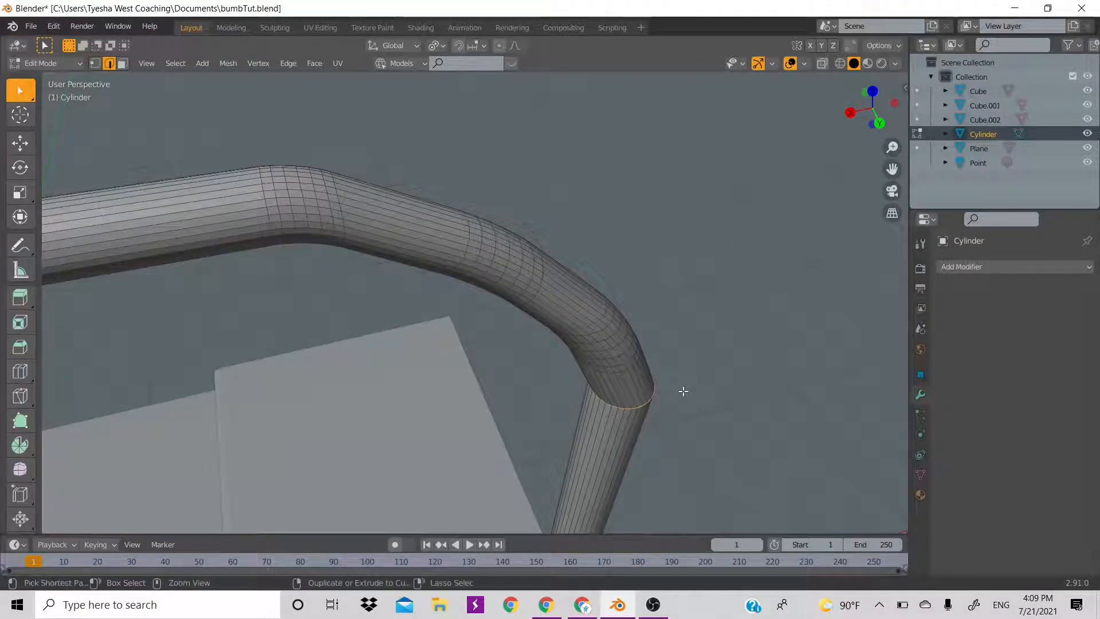
pyautogui.hotkey('ctrl', 'b')
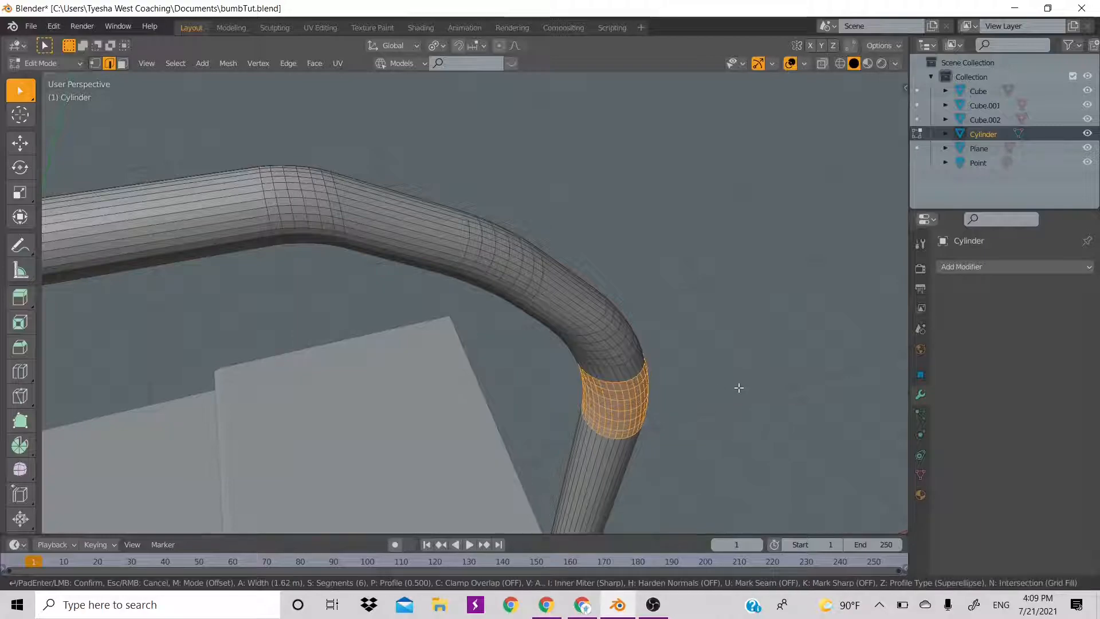
pyautogui.click(739, 388)
pyautogui.scroll(-2, 834, 183)
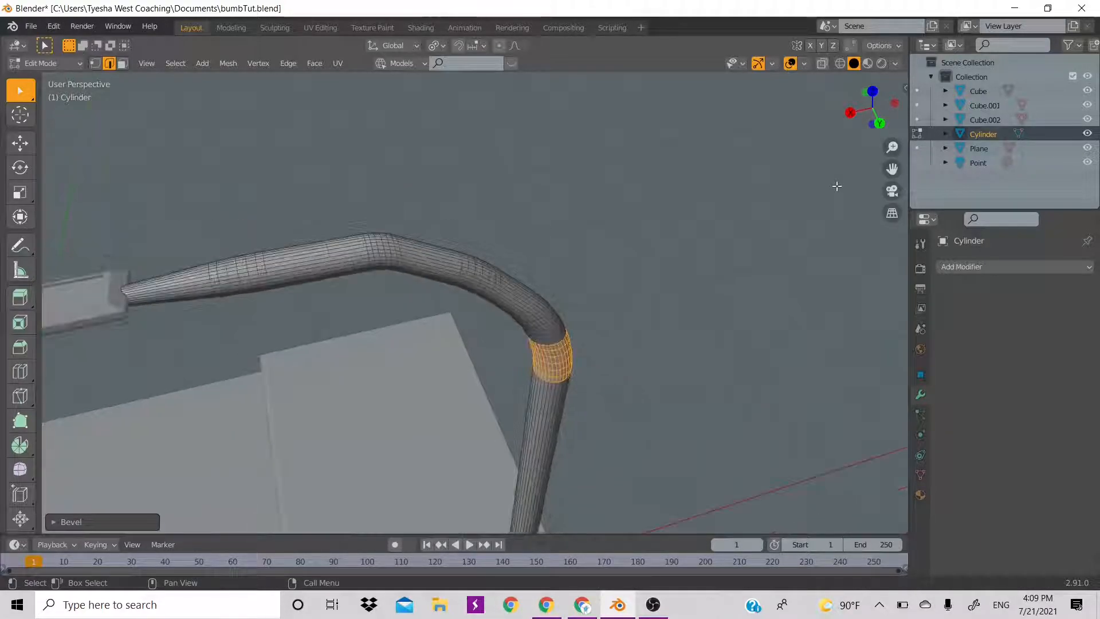
pyautogui.press('Tab')
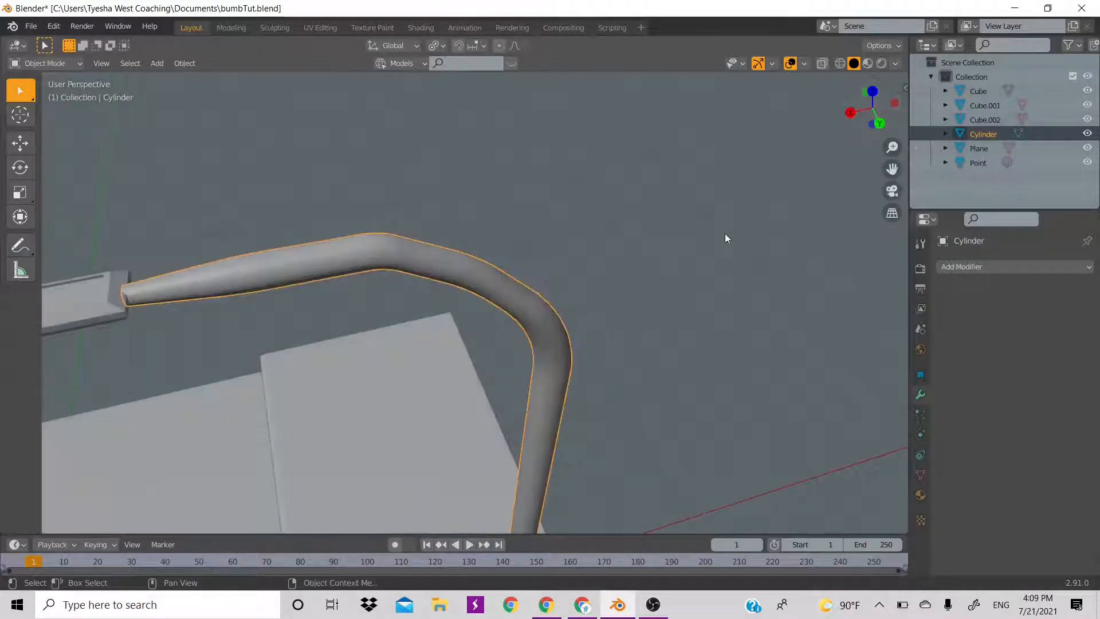
# Raise the lamp pole about 0.14 m along Z so its base sits on the sidewalk.
pyautogui.moveTo(862, 113); pyautogui.dragTo(908, 92)
pyautogui.keyDown('shift'); pyautogui.scroll(-10, 691, 508); pyautogui.keyUp('shift')
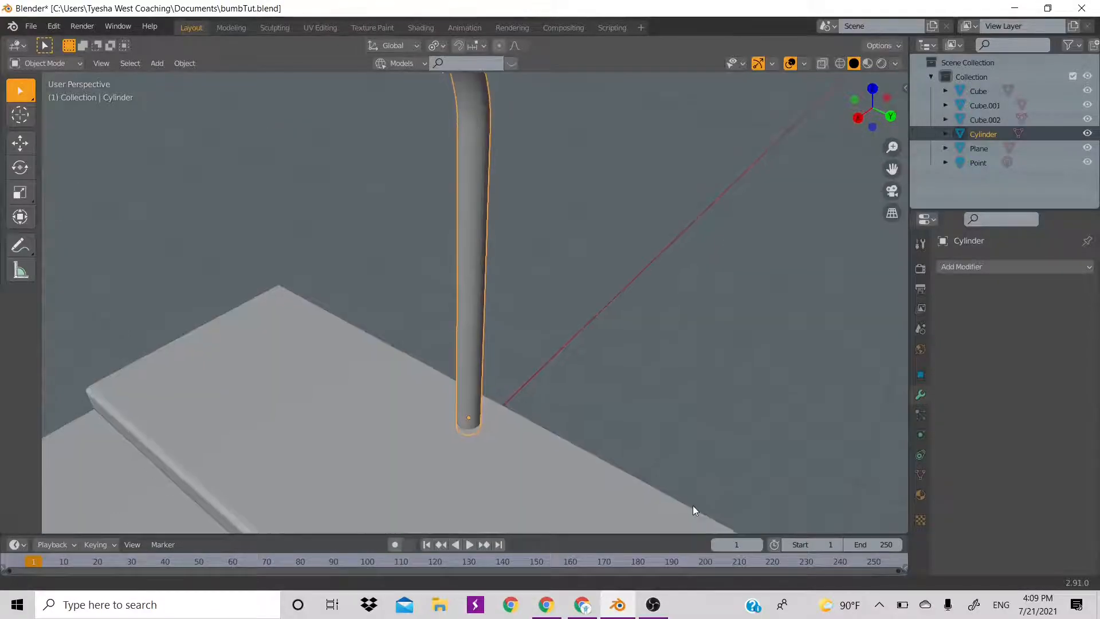
pyautogui.scroll(3, 555, 431)
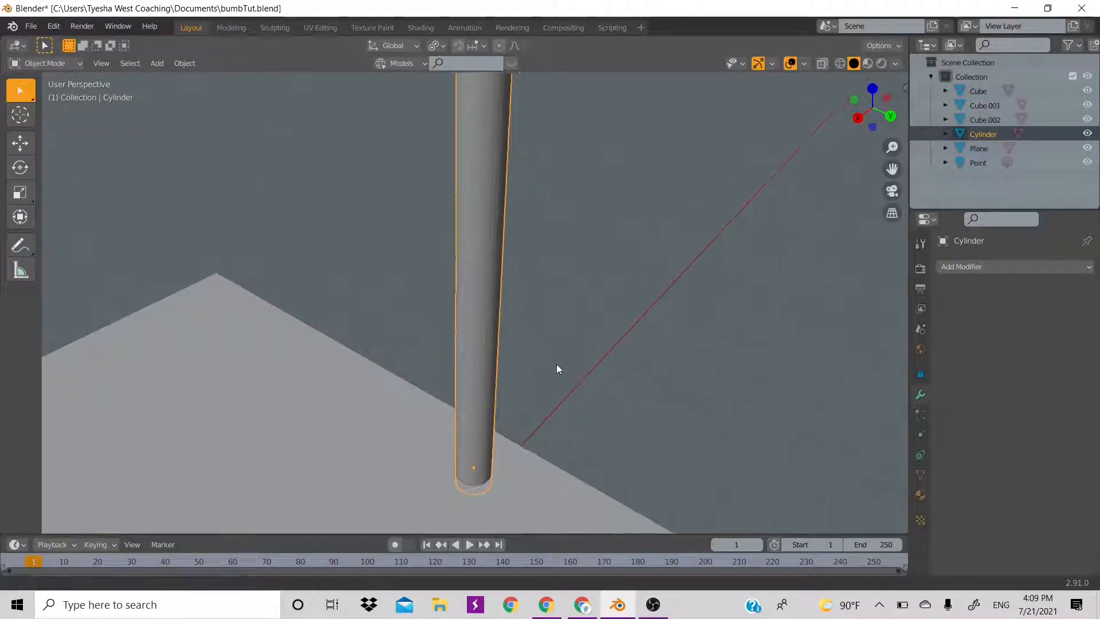
pyautogui.keyDown('shift'); pyautogui.moveTo(570, 380); pyautogui.dragTo(578, 457, button='middle'); pyautogui.keyUp('shift')
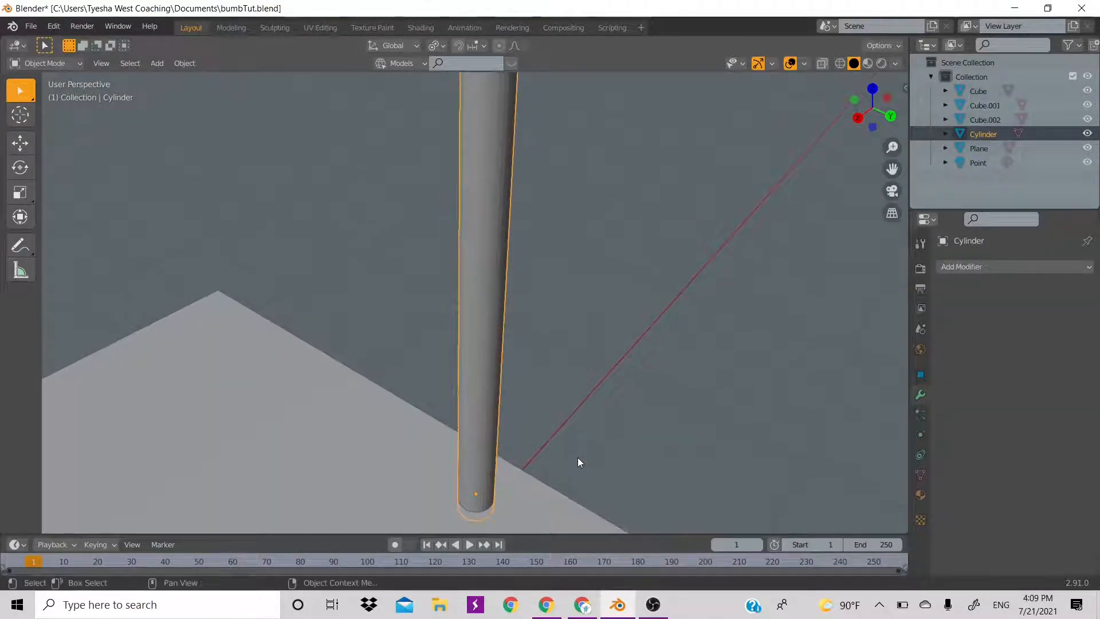
pyautogui.press('g')
pyautogui.press('z')
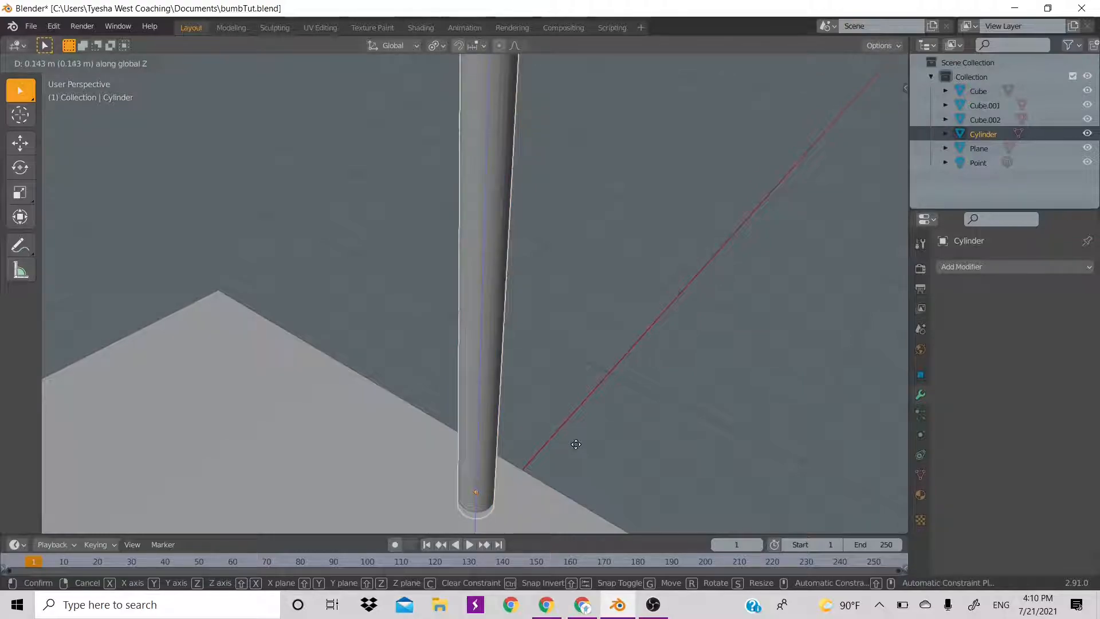
pyautogui.click(573, 444)
# Raise the lamp head along Z in two small moves, the second about 0.12 m, to line it up with the arm's end.
pyautogui.scroll(-5, 593, 370)
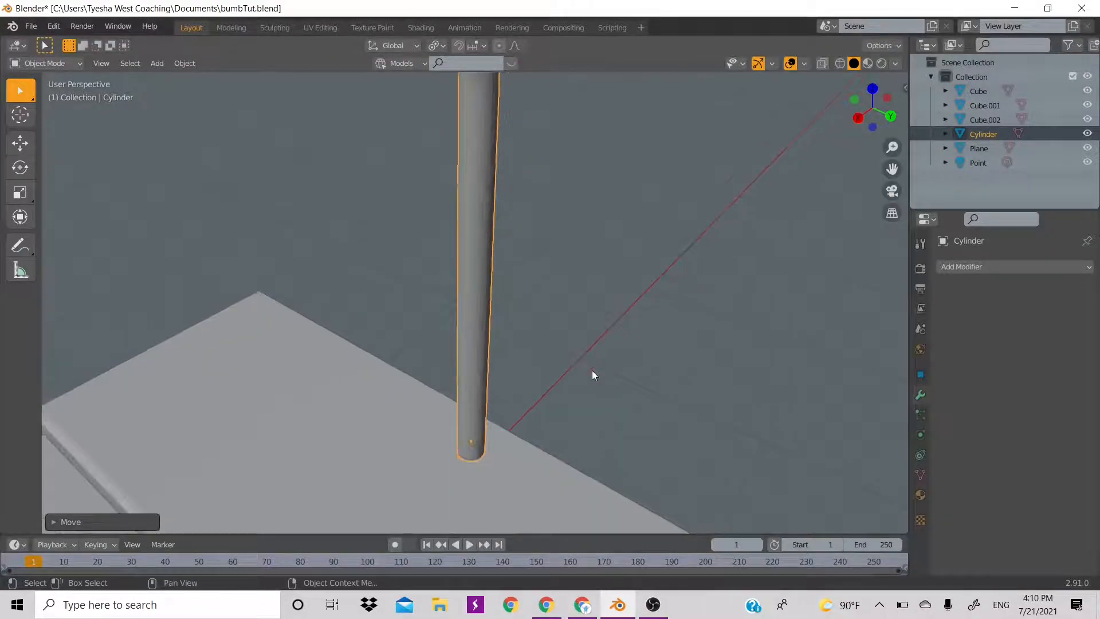
pyautogui.scroll(-2, 592, 370)
pyautogui.scroll(2, 593, 370)
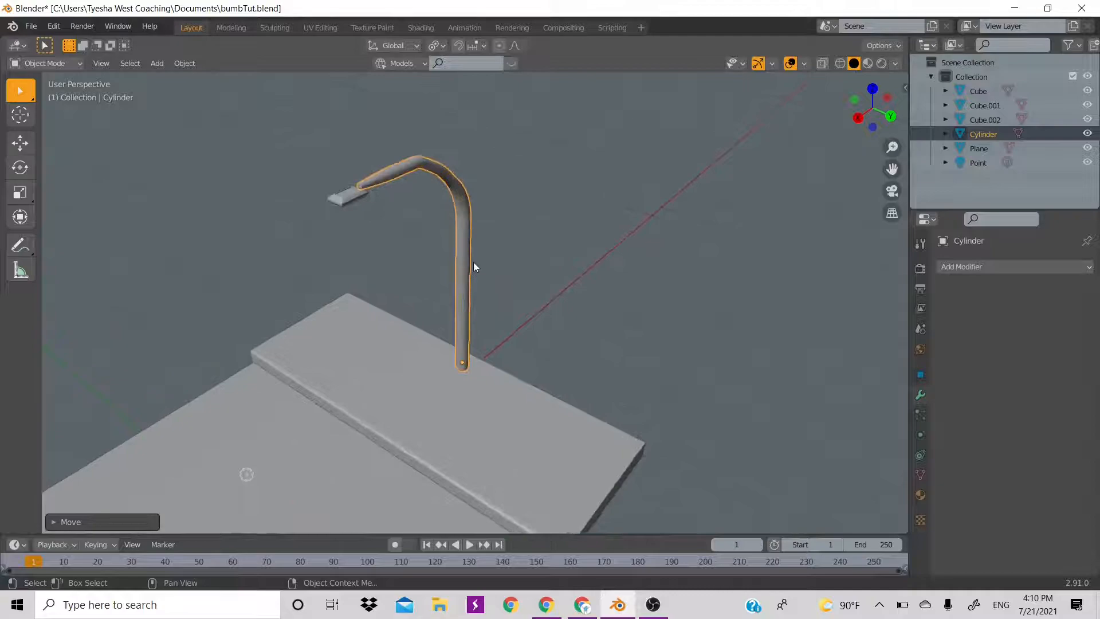
pyautogui.click(357, 194)
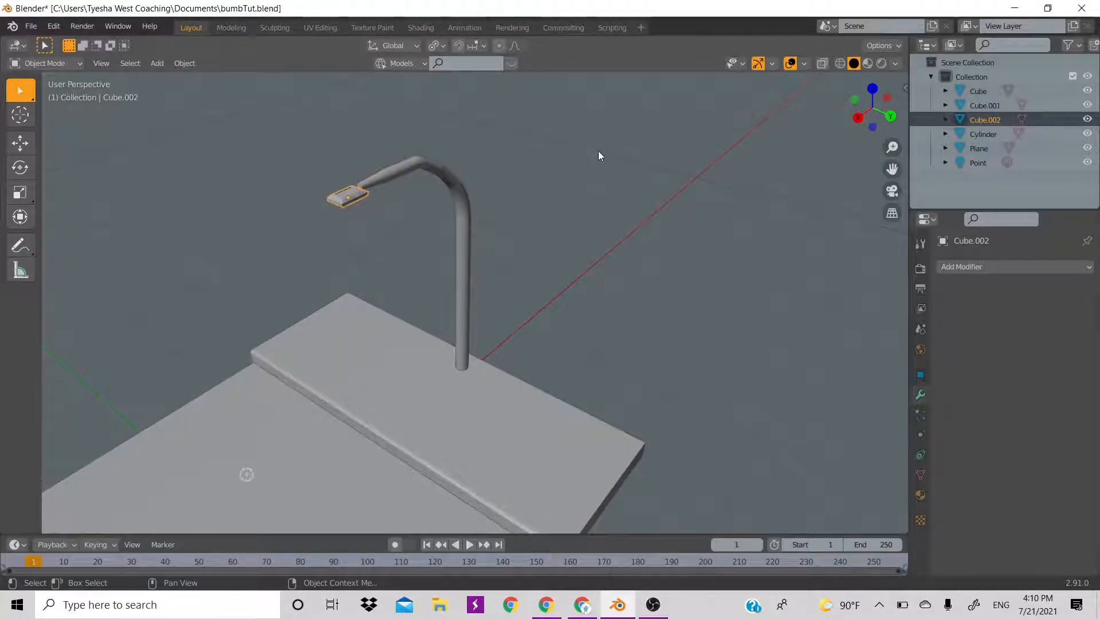
pyautogui.moveTo(882, 115); pyautogui.dragTo(843, 133)
pyautogui.scroll(1, 294, 189)
pyautogui.scroll(3, 295, 188)
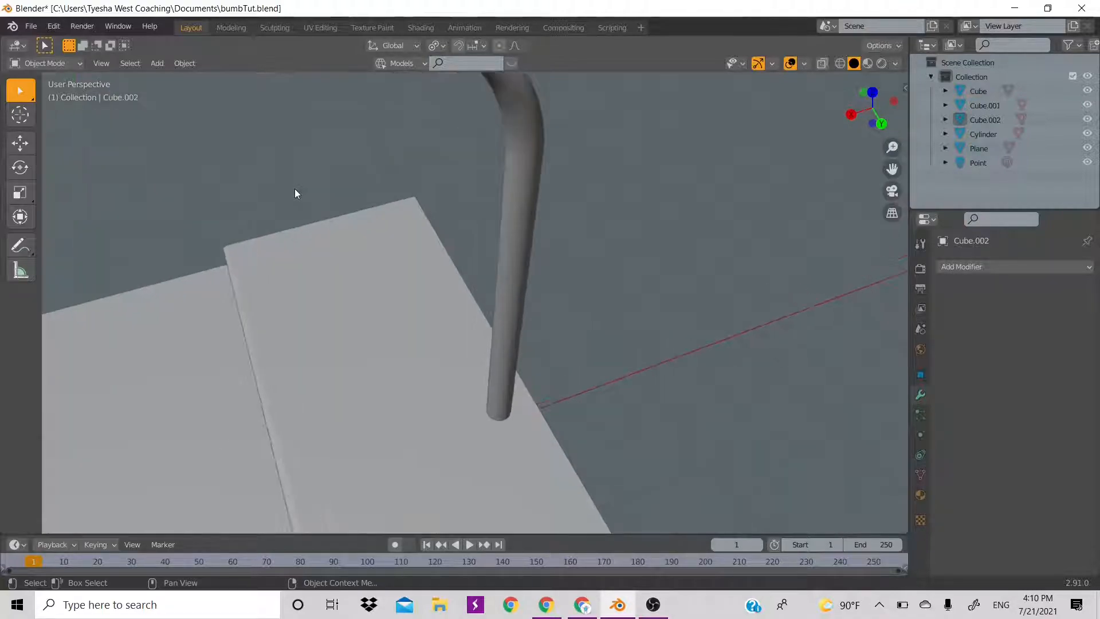
pyautogui.scroll(1, 385, 288)
pyautogui.scroll(-3, 384, 288)
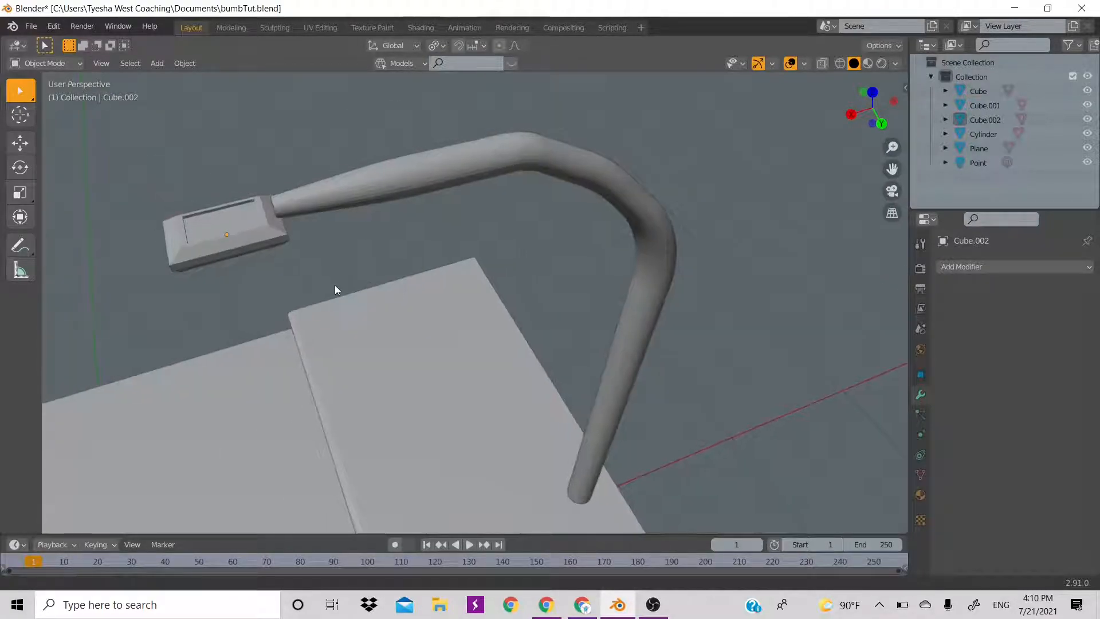
pyautogui.click(259, 227)
pyautogui.press('g')
pyautogui.press('z')
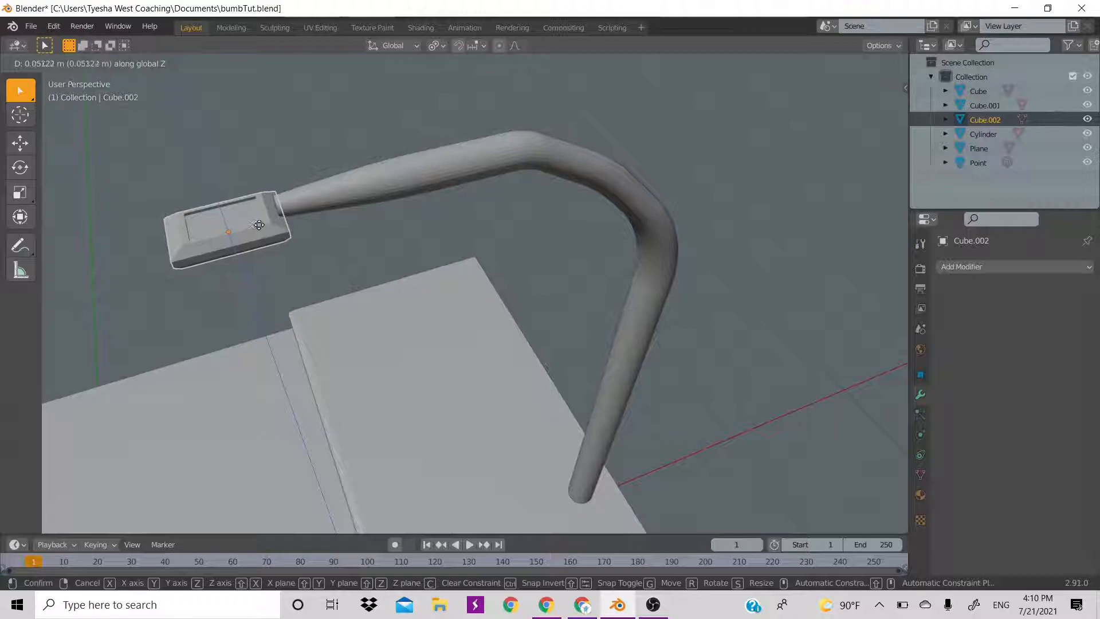
pyautogui.click(260, 219)
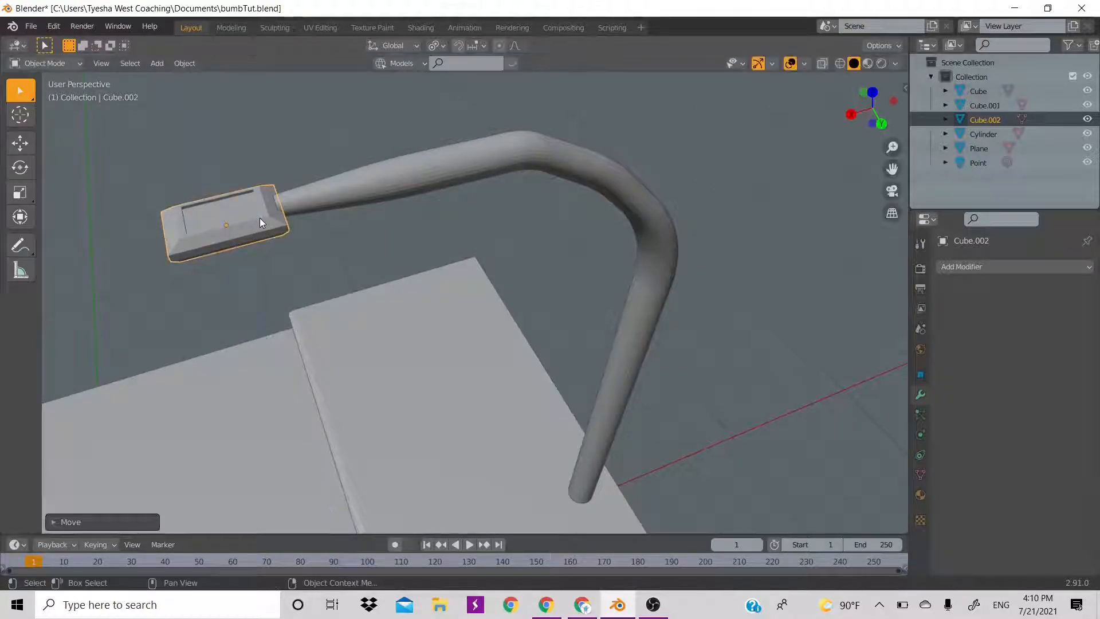
pyautogui.press('g')
pyautogui.press('z')
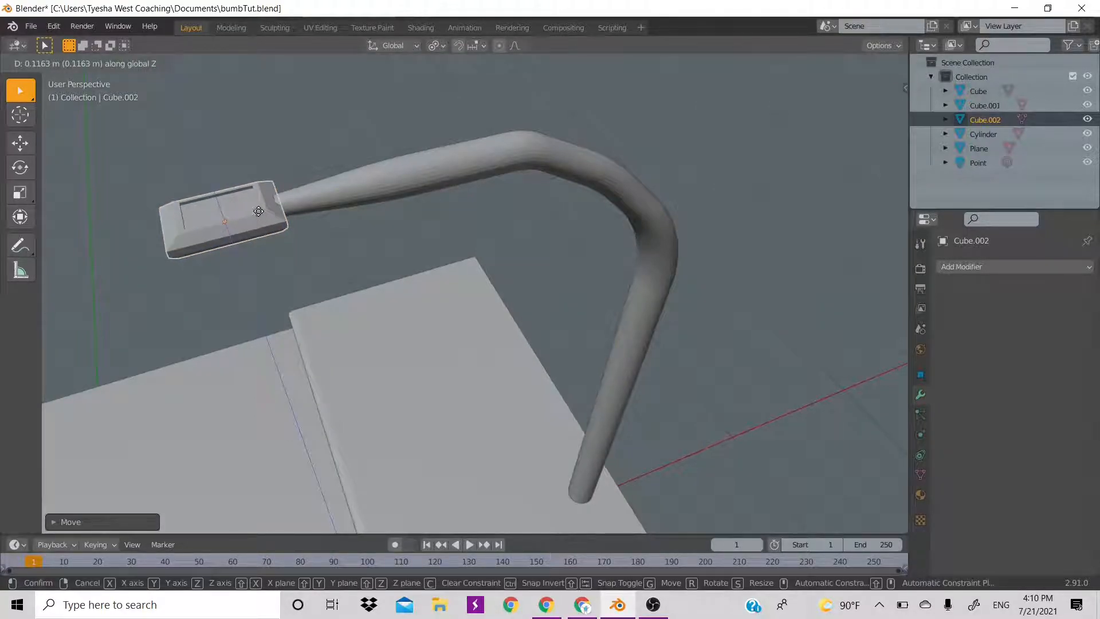
pyautogui.click(258, 211)
# Scale the lamp head by about 1.44 along Z and lower it about 0.09 m.
pyautogui.press('s')
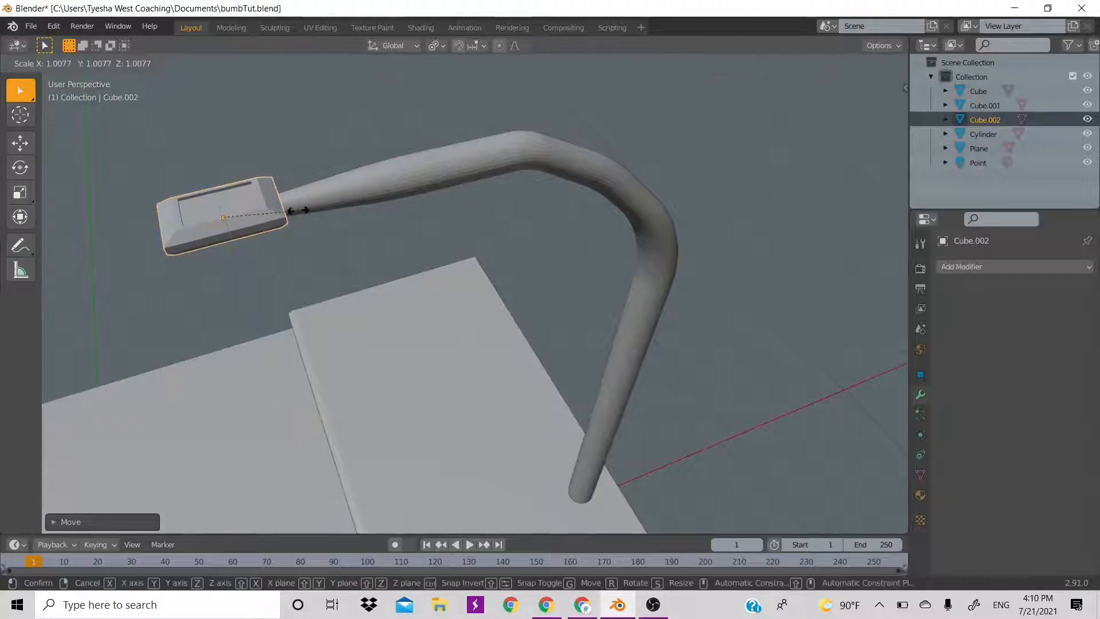
pyautogui.press('z')
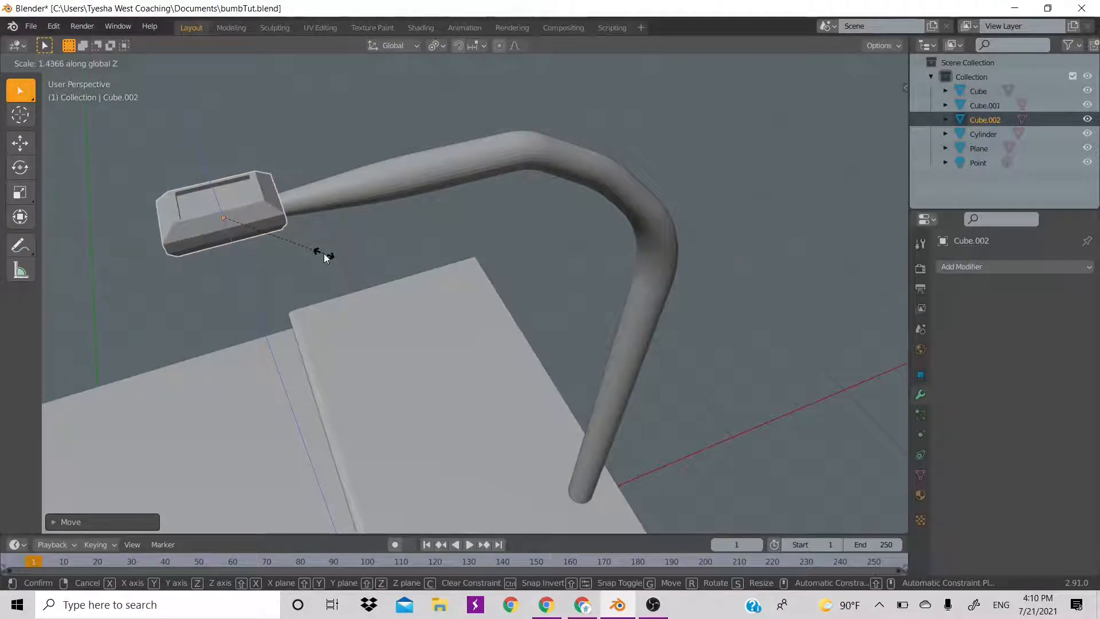
pyautogui.click(325, 256)
pyautogui.press('g')
pyautogui.press('z')
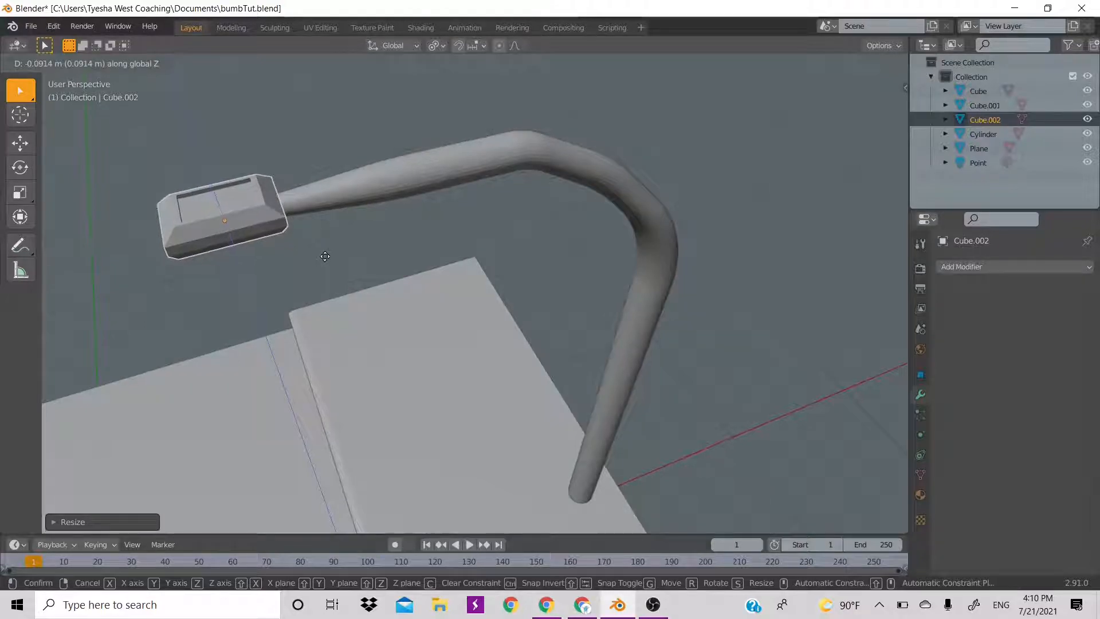
pyautogui.click(324, 257)
# Thicken the lamp head further by scaling it about 1.25 along Z, and deselect it.
pyautogui.moveTo(872, 110); pyautogui.dragTo(758, 210)
pyautogui.click(573, 319)
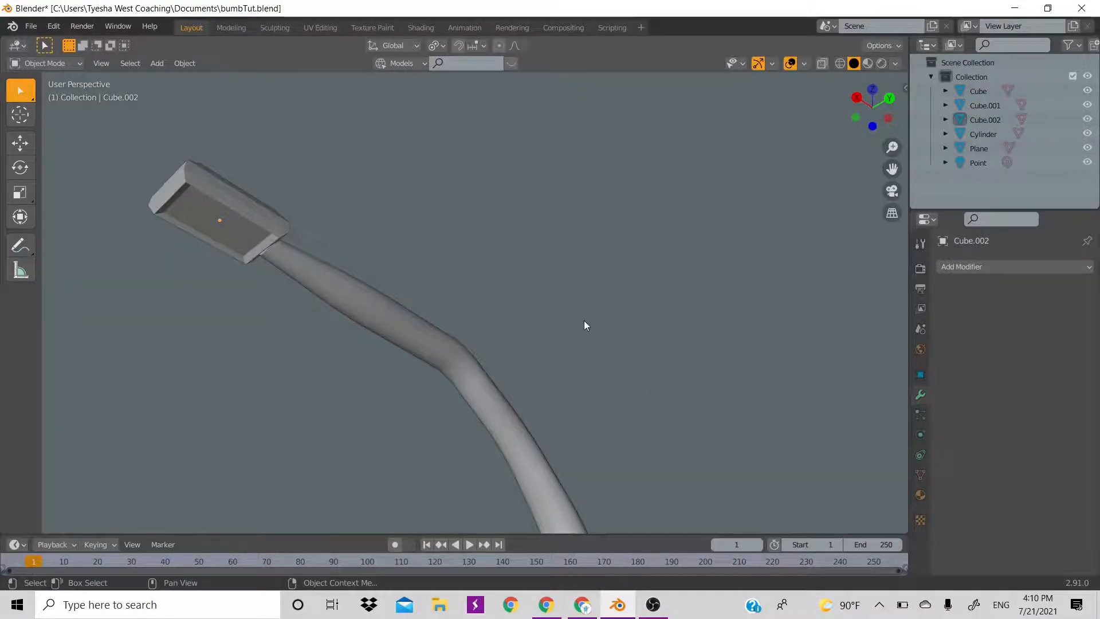
pyautogui.click(208, 221)
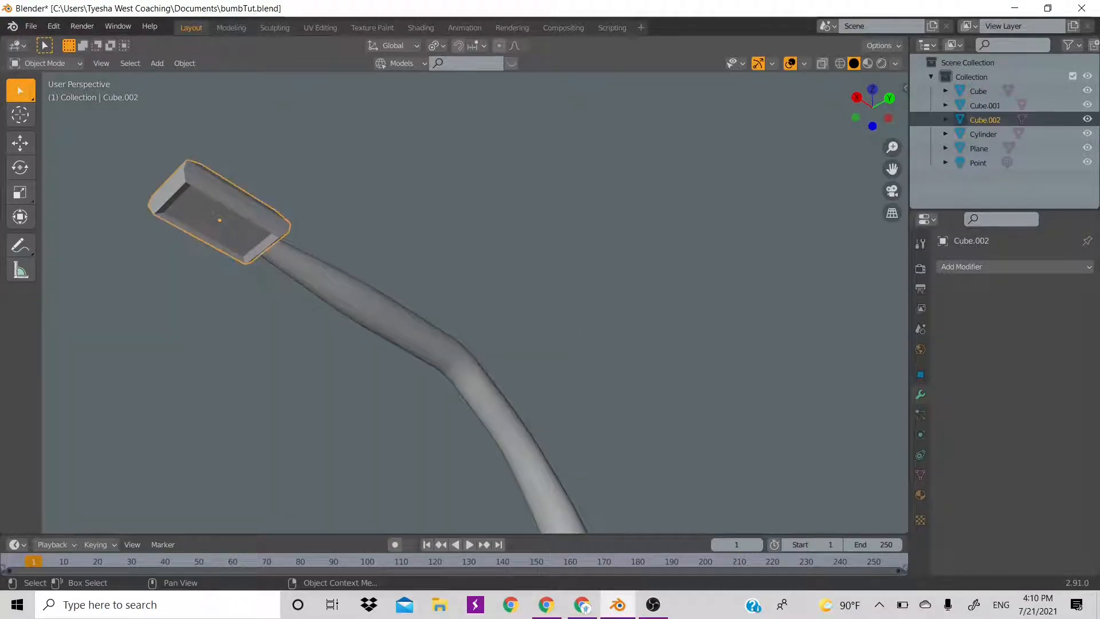
pyautogui.press('s')
pyautogui.press('z')
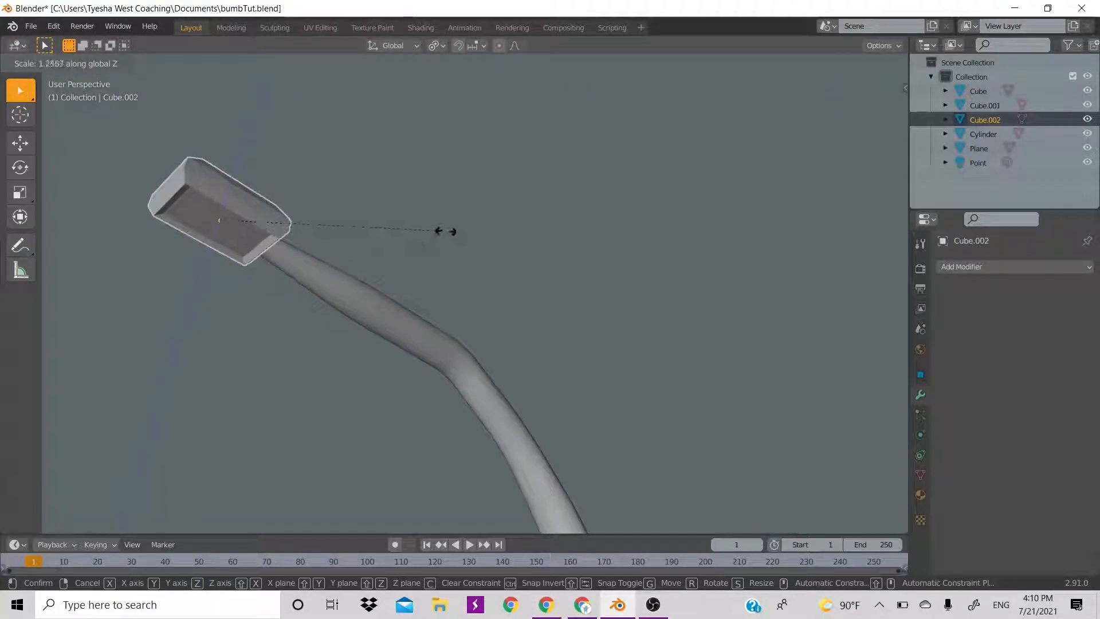
pyautogui.click(446, 232)
pyautogui.click(576, 211)
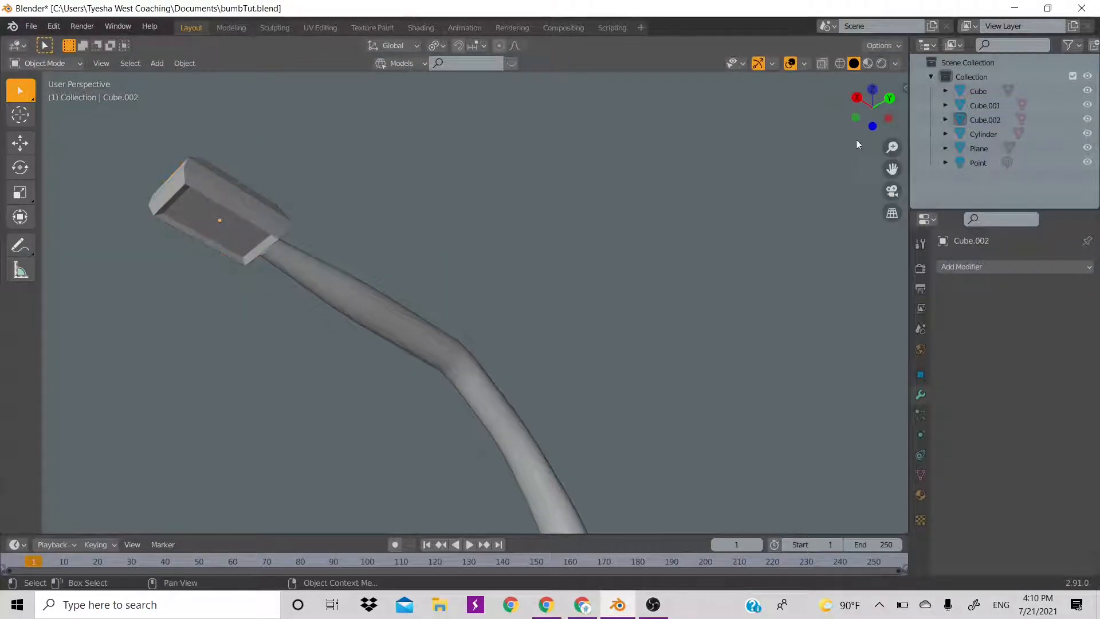
# Lower the lamp head slightly along Z so it lines up with the end of the arm.
pyautogui.moveTo(884, 100)
pyautogui.mouseDown()
pyautogui.moveTo(906, 167)
pyautogui.moveTo(883, 103)
pyautogui.mouseUp()
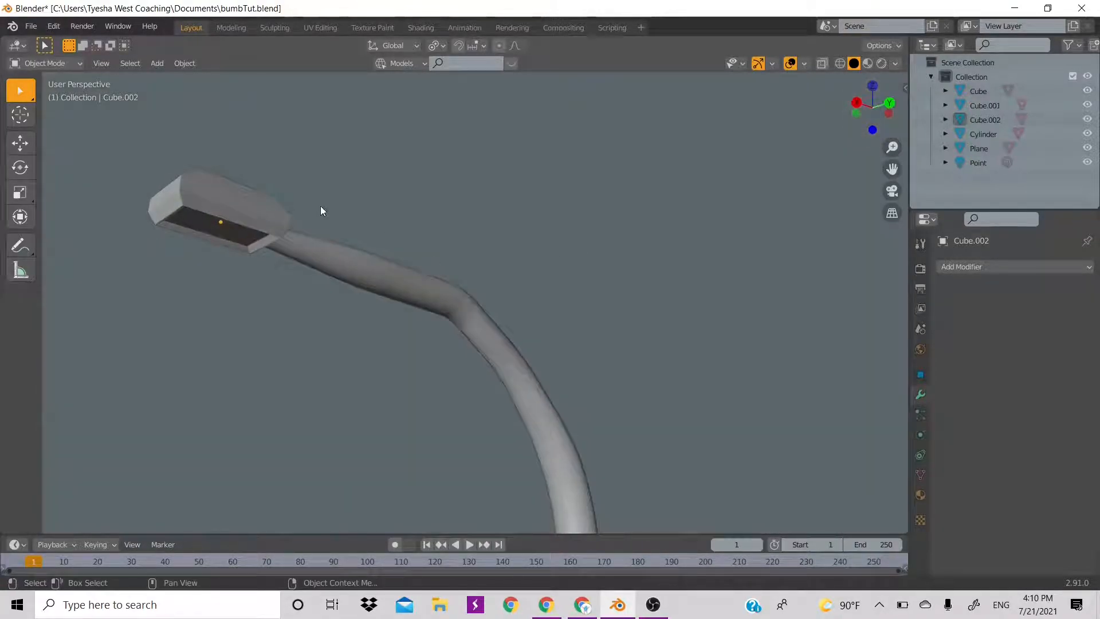
pyautogui.click(227, 221)
pyautogui.press('g')
pyautogui.press('z')
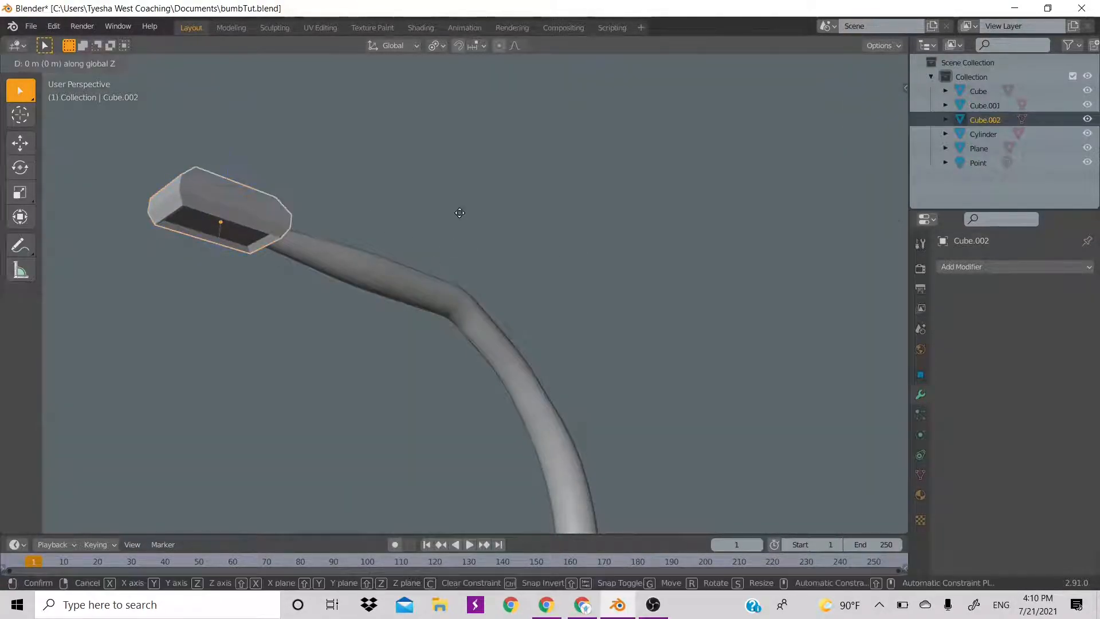
pyautogui.click(467, 217)
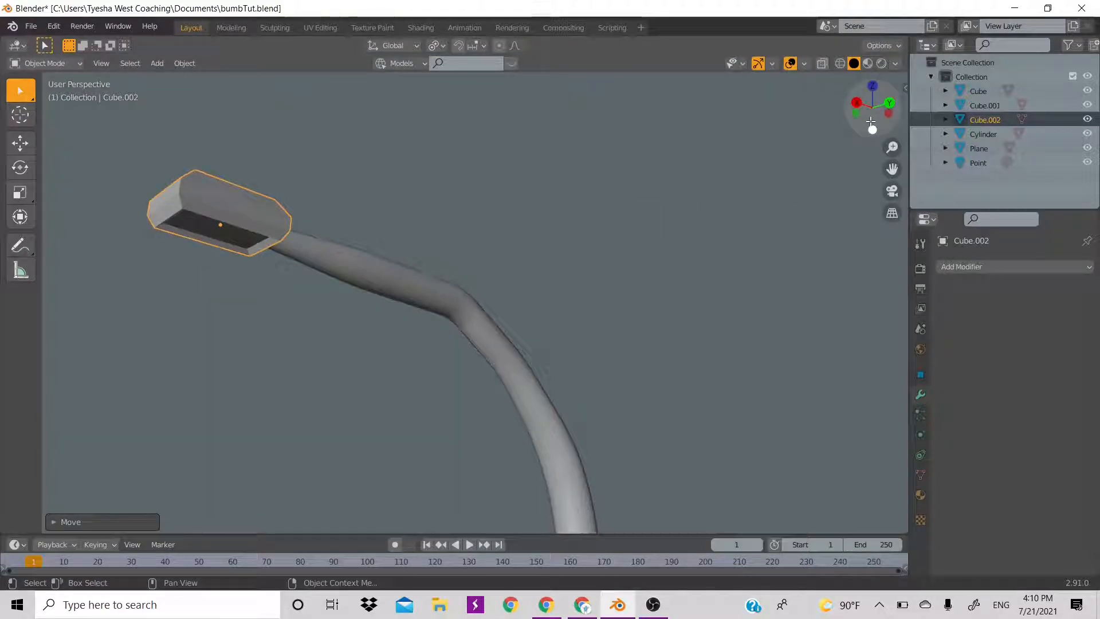
# Switch the viewport to Material Preview and give the lamp head a new material named "street light".
pyautogui.moveTo(877, 115); pyautogui.dragTo(900, 100)
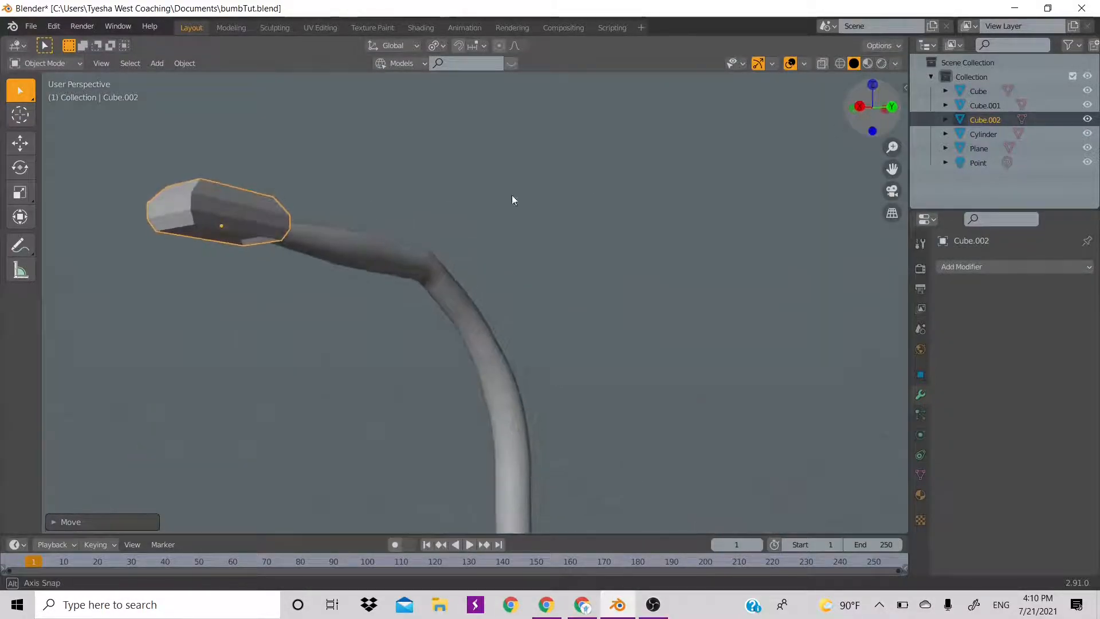
pyautogui.click(868, 63)
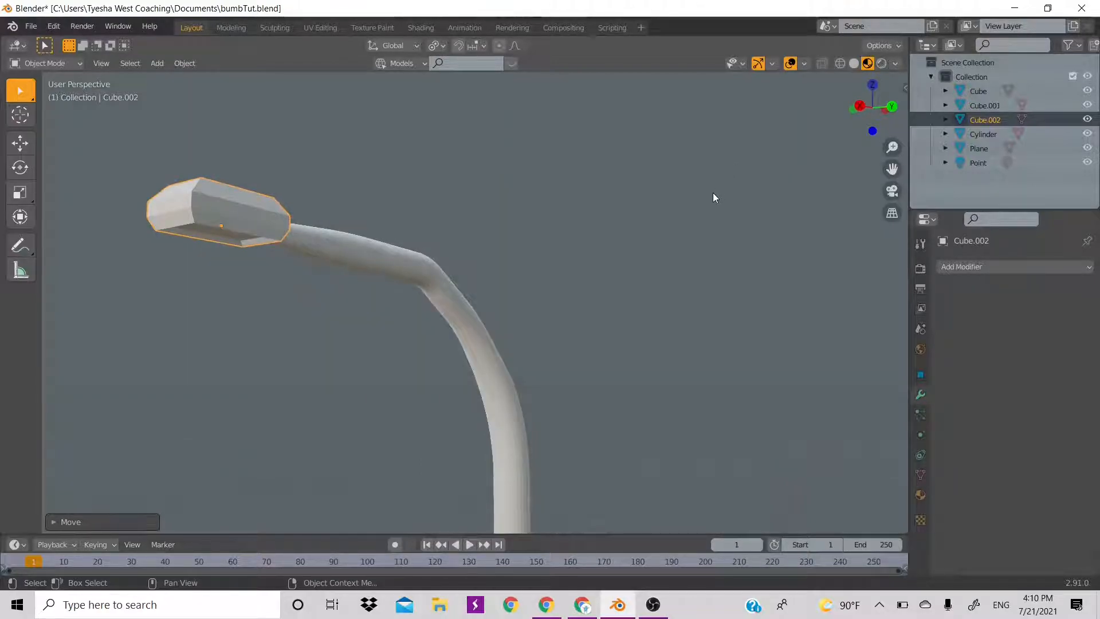
pyautogui.click(920, 495)
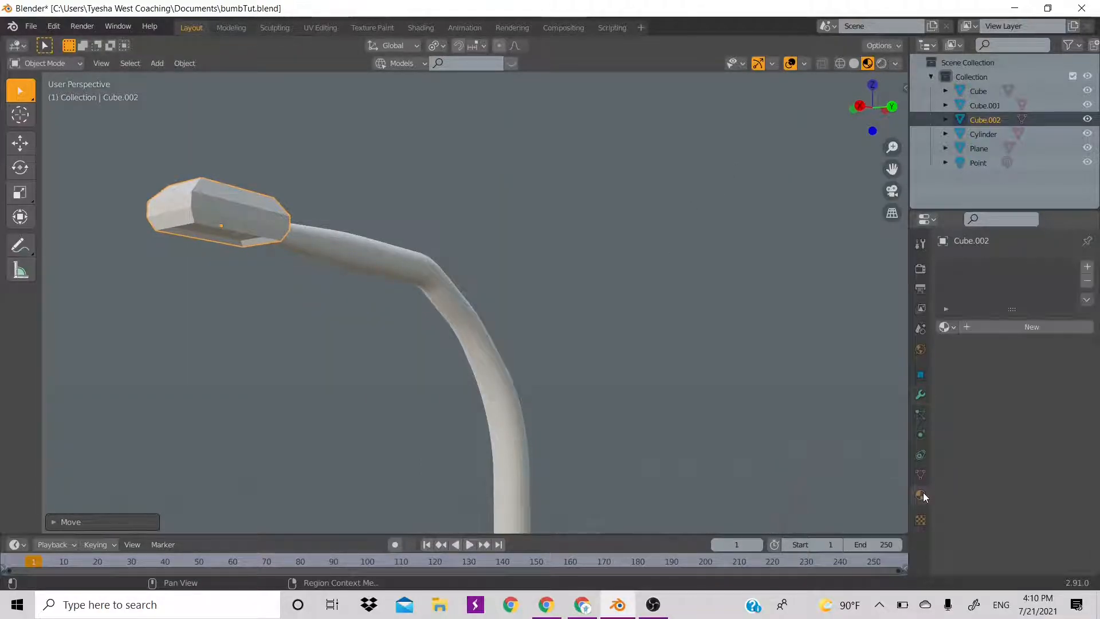
pyautogui.click(979, 325)
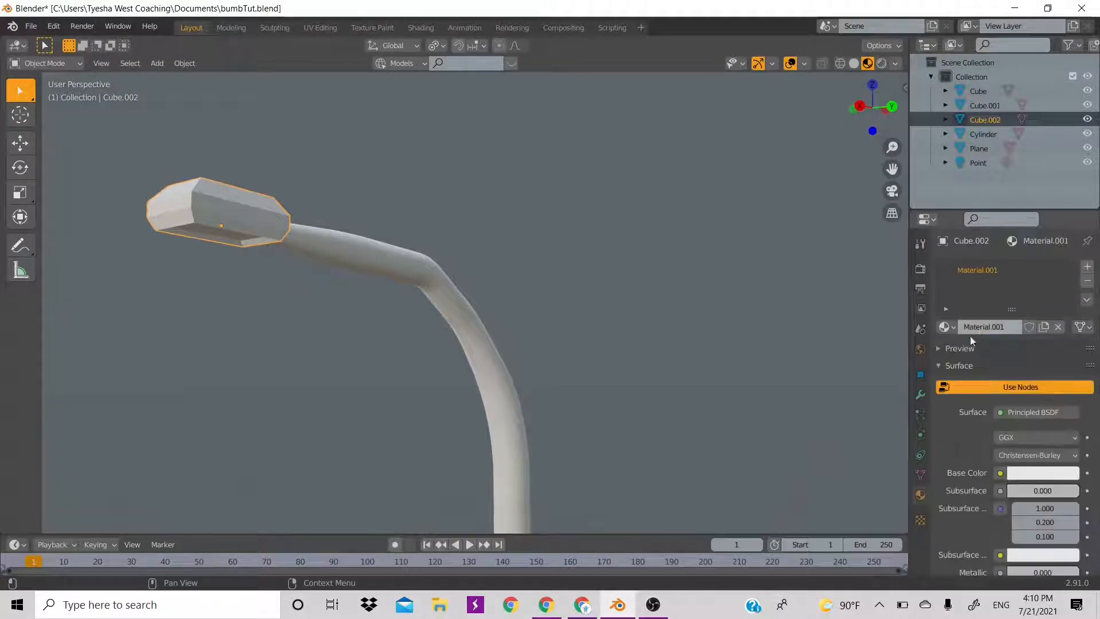
pyautogui.doubleClick(985, 264)
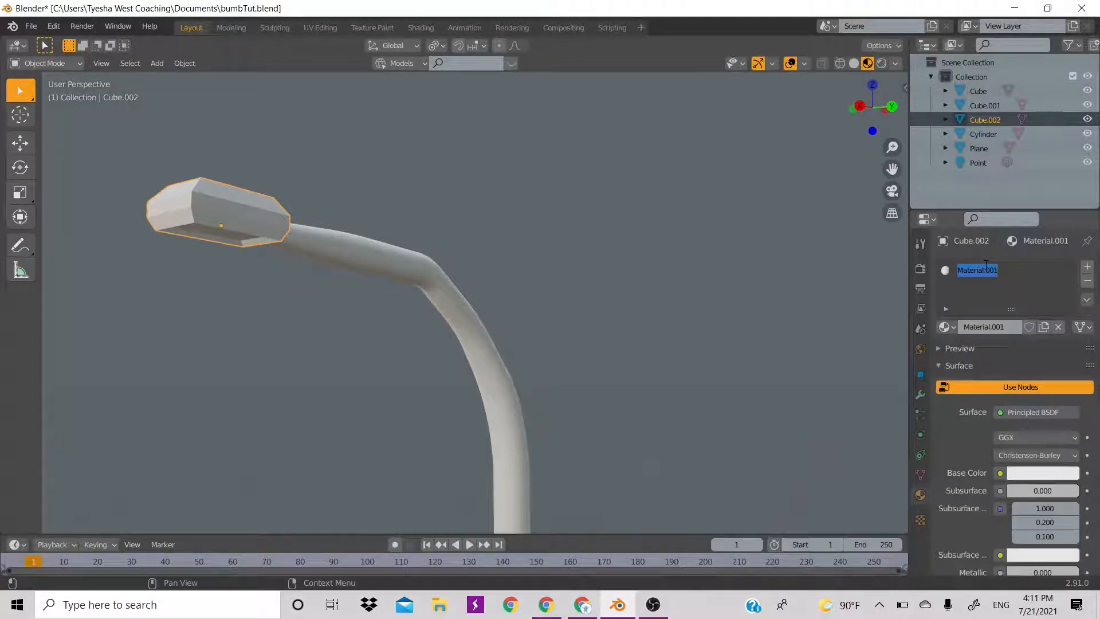
pyautogui.write('st')
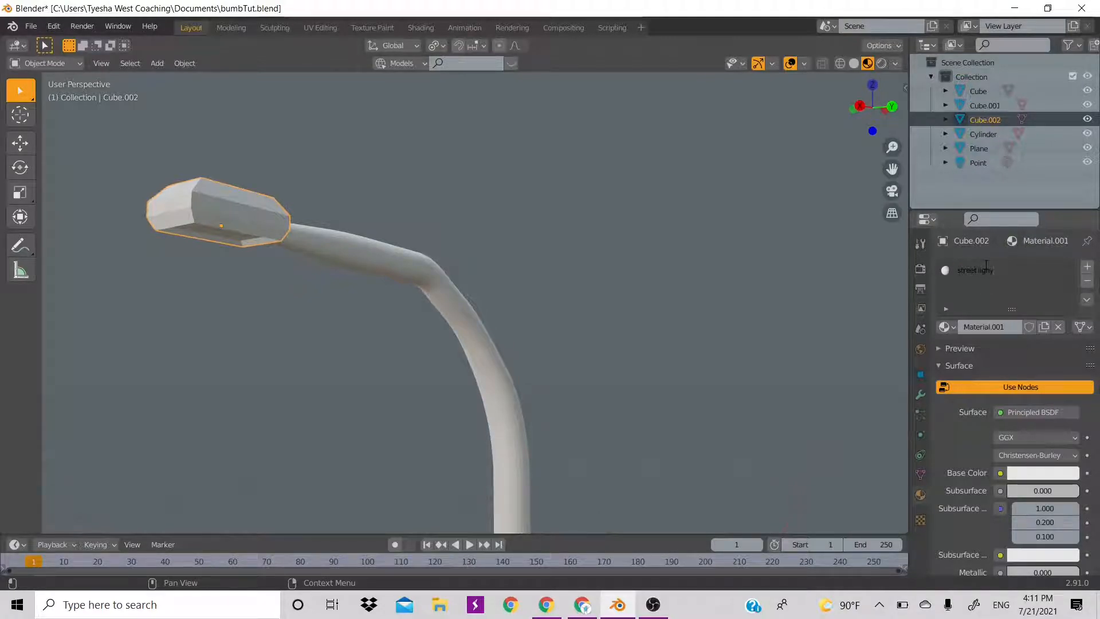
pyautogui.write('reet light')
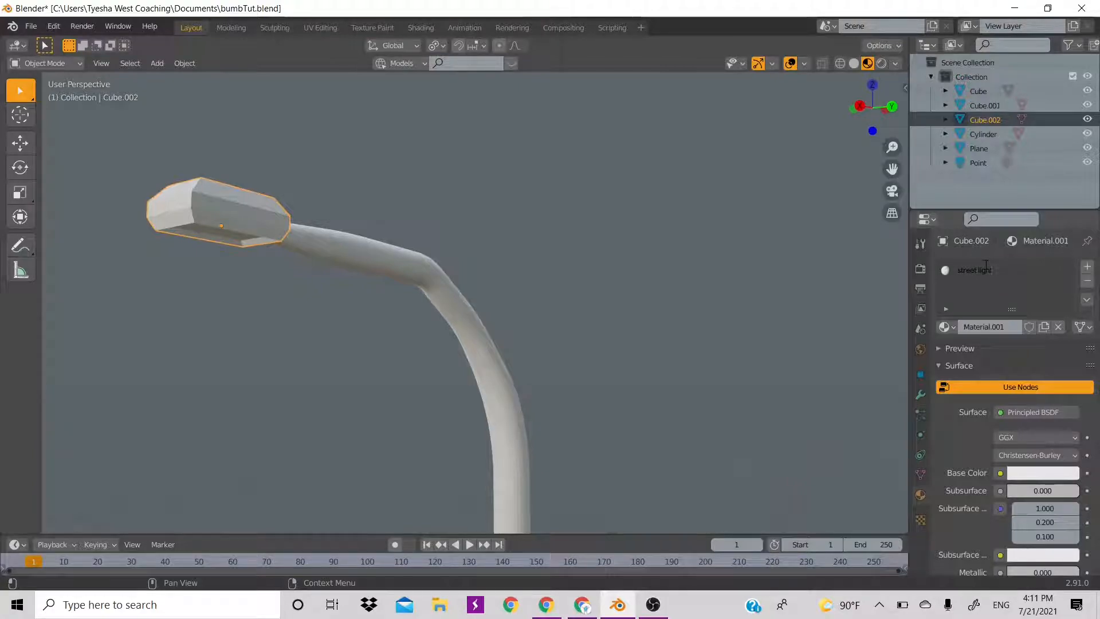
pyautogui.press('Return')
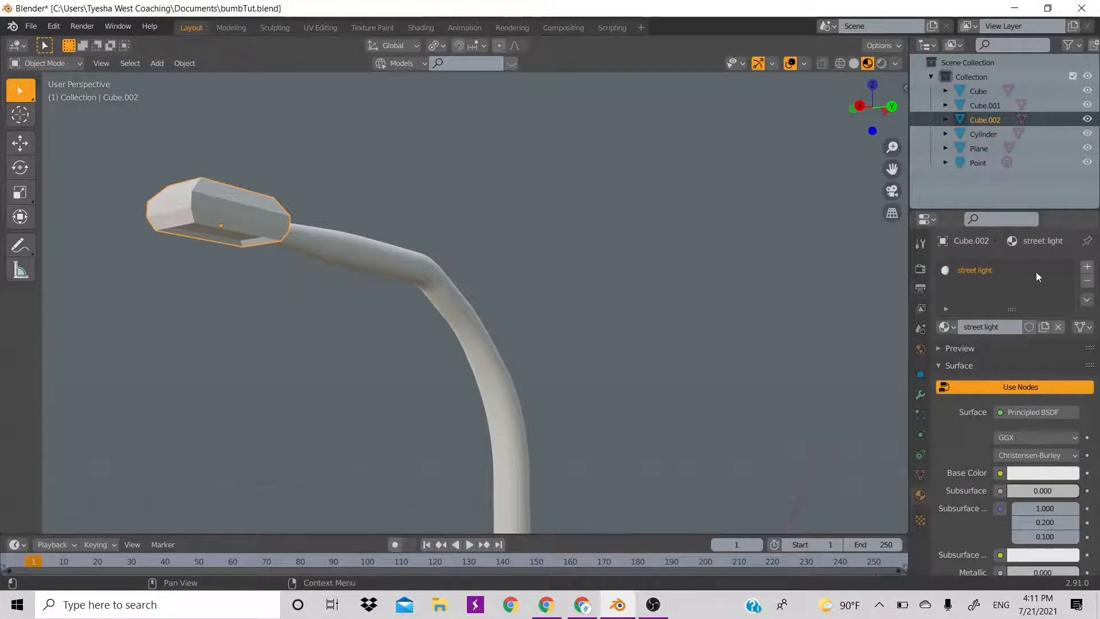
# Enable Bloom in the scene's render settings.
pyautogui.scroll(-3, 1022, 451)
pyautogui.scroll(-15, 1022, 451)
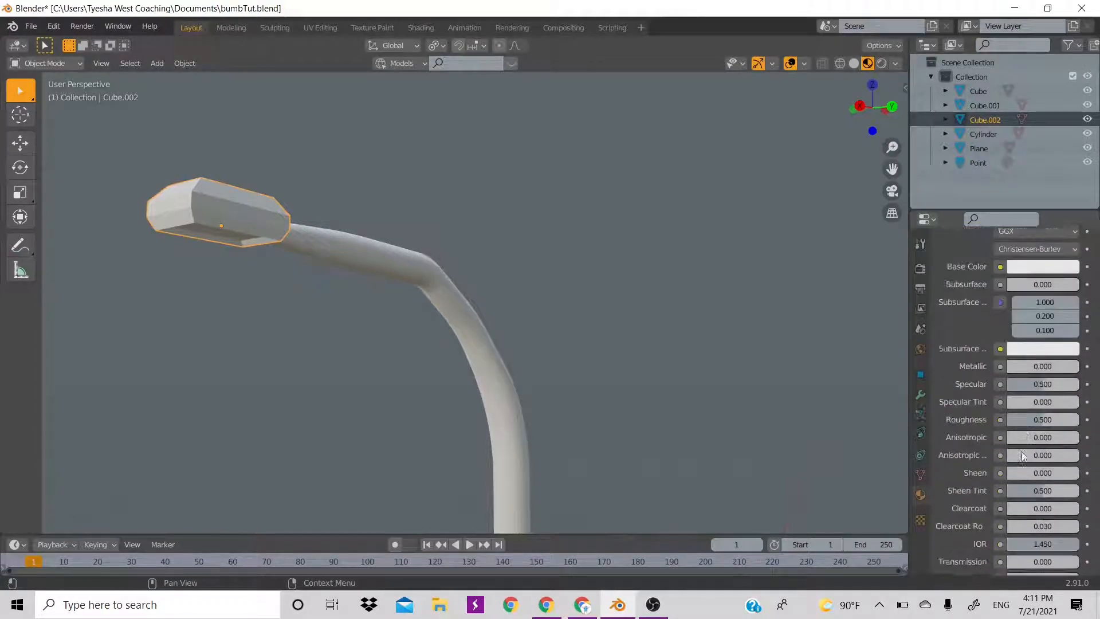
pyautogui.click(921, 269)
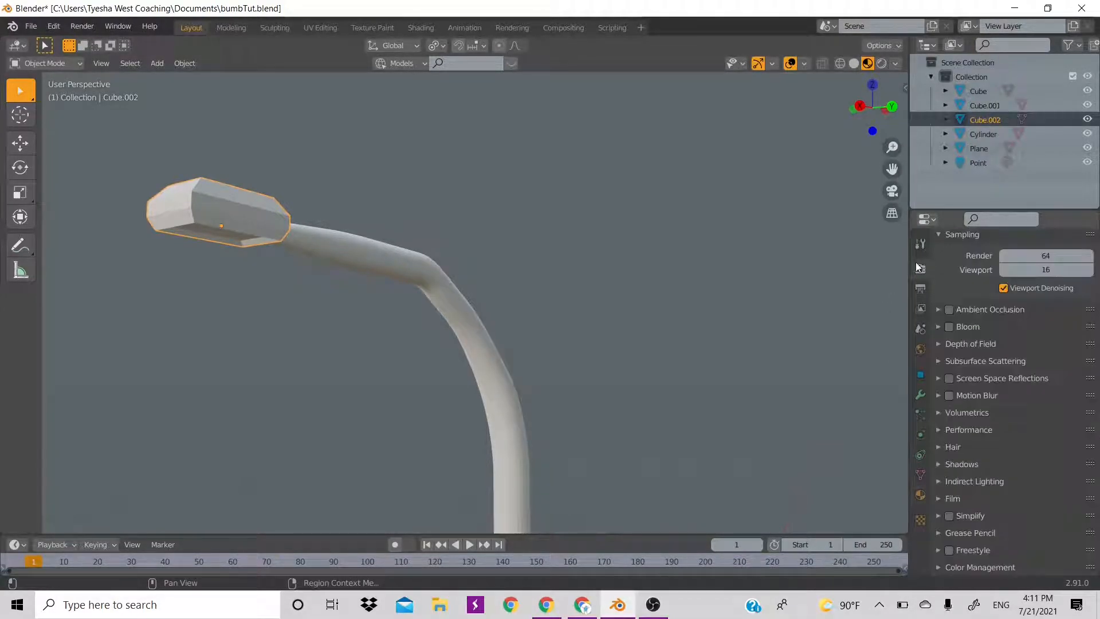
pyautogui.click(949, 326)
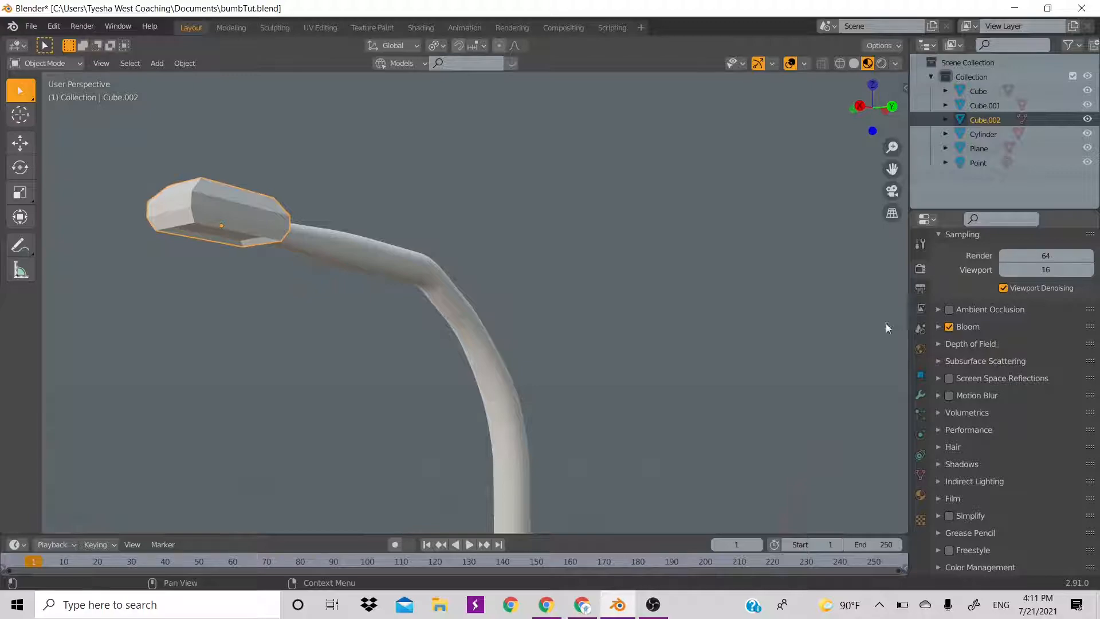
# Set the emission colour of the street light material to white.
pyautogui.click(921, 495)
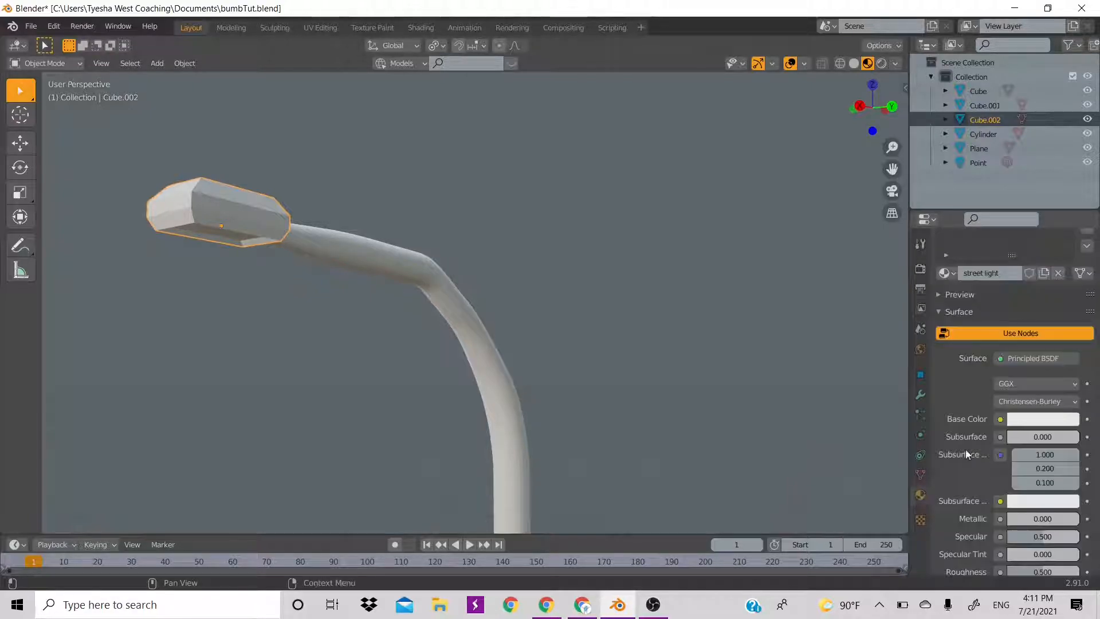
pyautogui.scroll(-14, 1033, 524)
pyautogui.click(1030, 429)
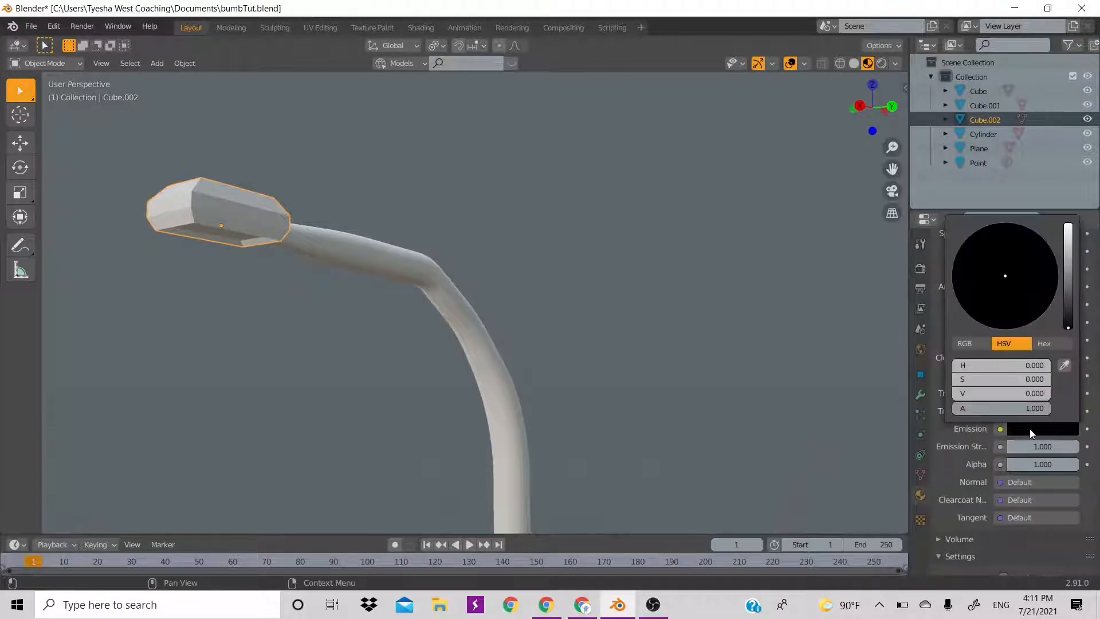
pyautogui.moveTo(1068, 323); pyautogui.dragTo(1068, 225)
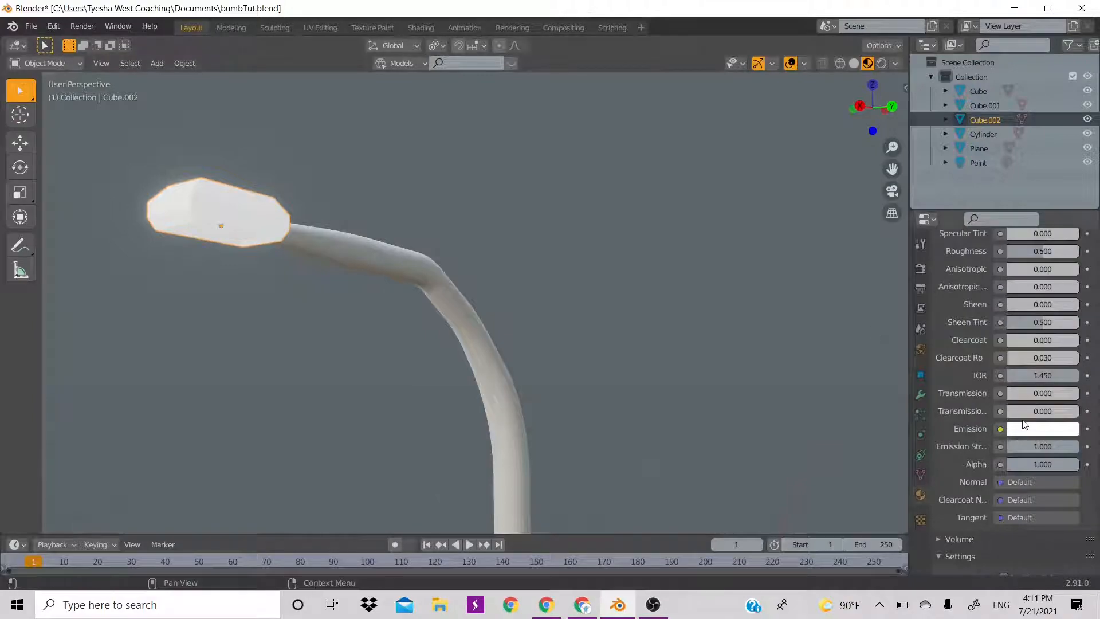
# Set the street light material's emission strength to 3, and raise it to 6.
pyautogui.click(1043, 447)
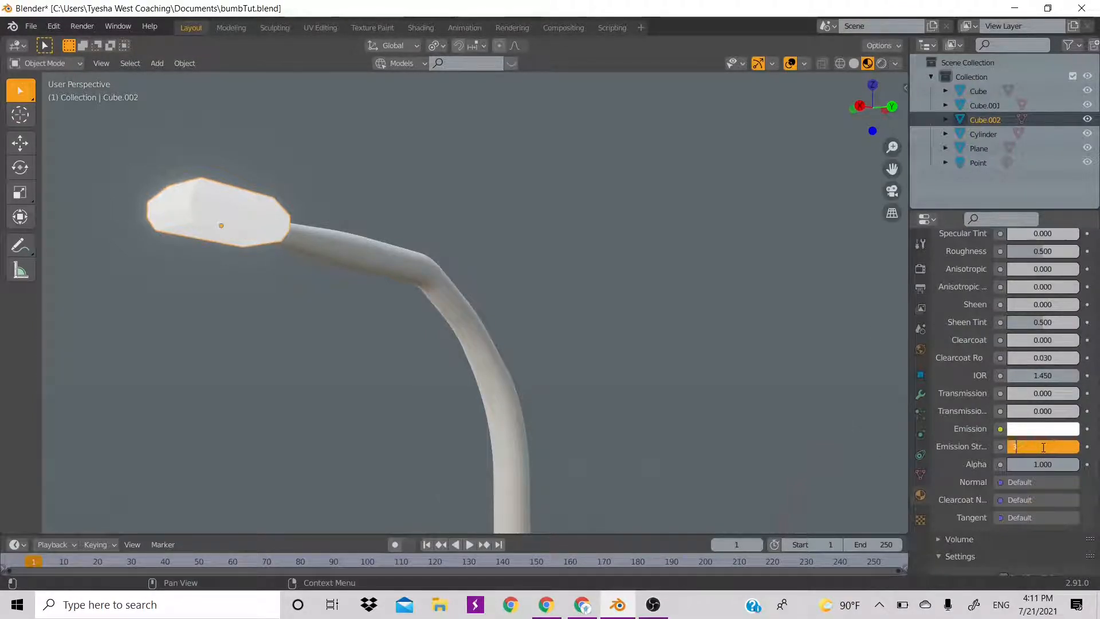
pyautogui.write('3')
pyautogui.press('Return')
pyautogui.click(1043, 447)
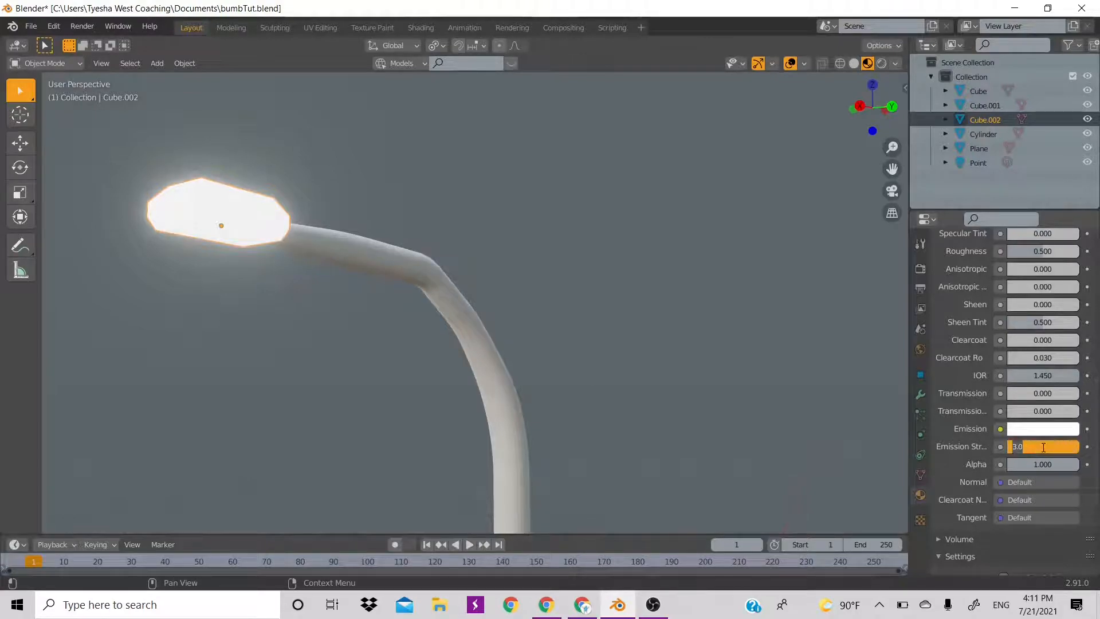
pyautogui.press('Return')
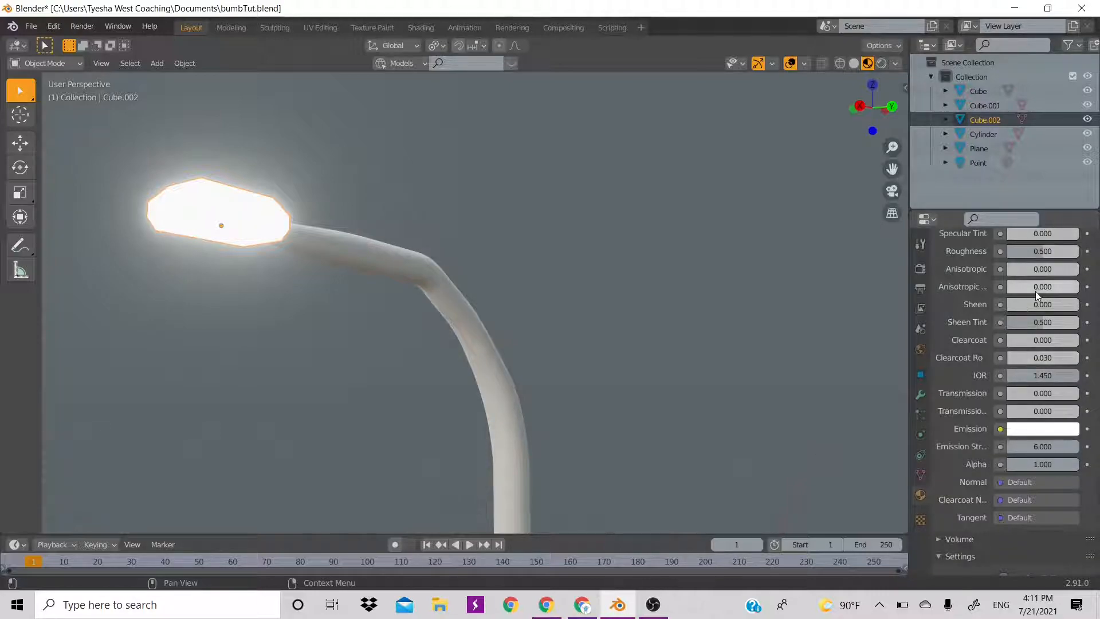
# Add a second material slot to the lamp head with a new material named "case".
pyautogui.scroll(10, 1036, 291)
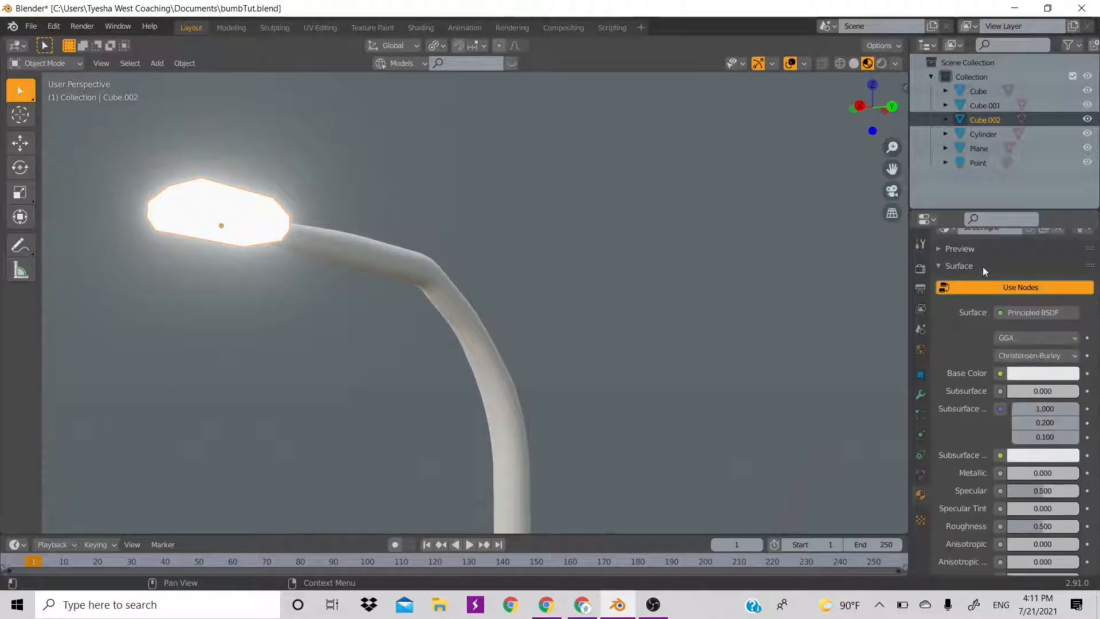
pyautogui.scroll(5, 982, 267)
pyautogui.click(1087, 267)
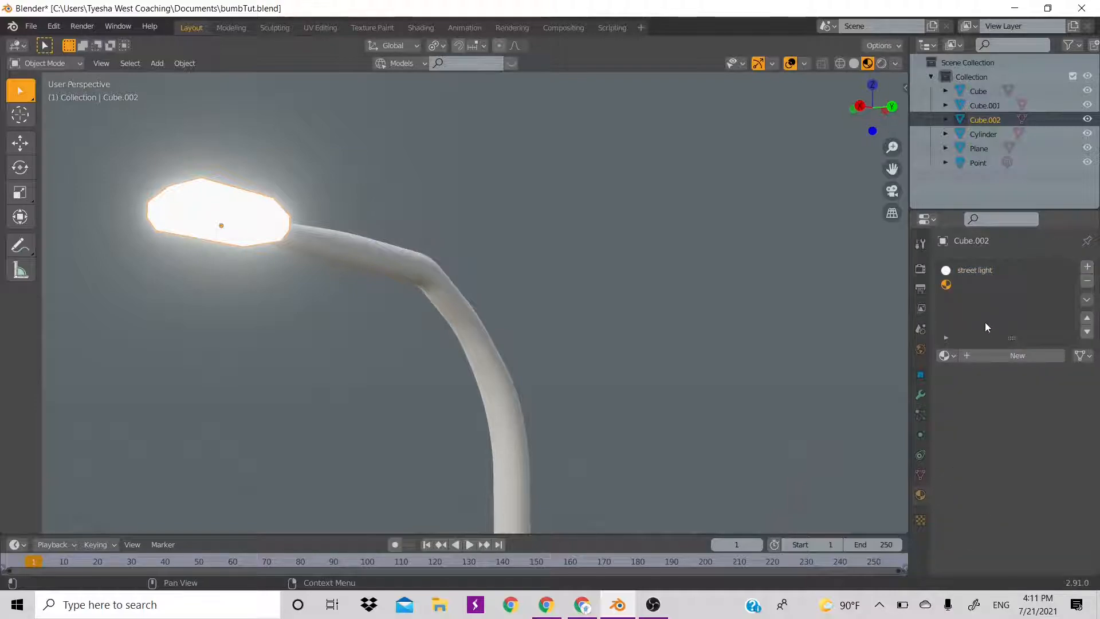
pyautogui.click(1000, 356)
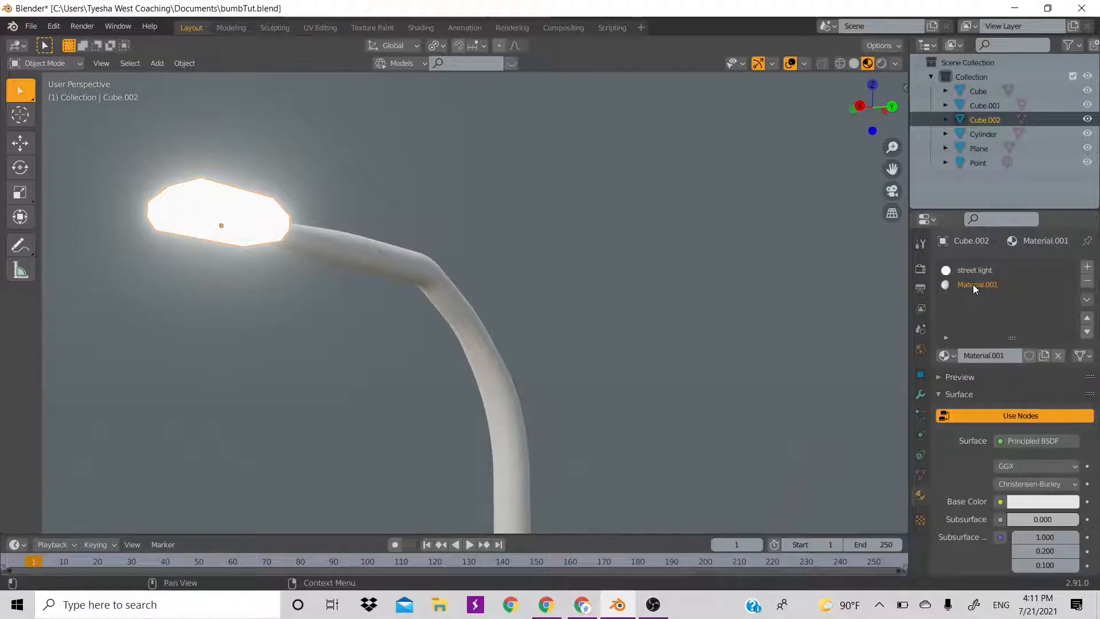
pyautogui.doubleClick(974, 285)
pyautogui.write('case')
pyautogui.press('Return')
# Darken the base colour of the case material to a light grey.
pyautogui.scroll(-3, 984, 358)
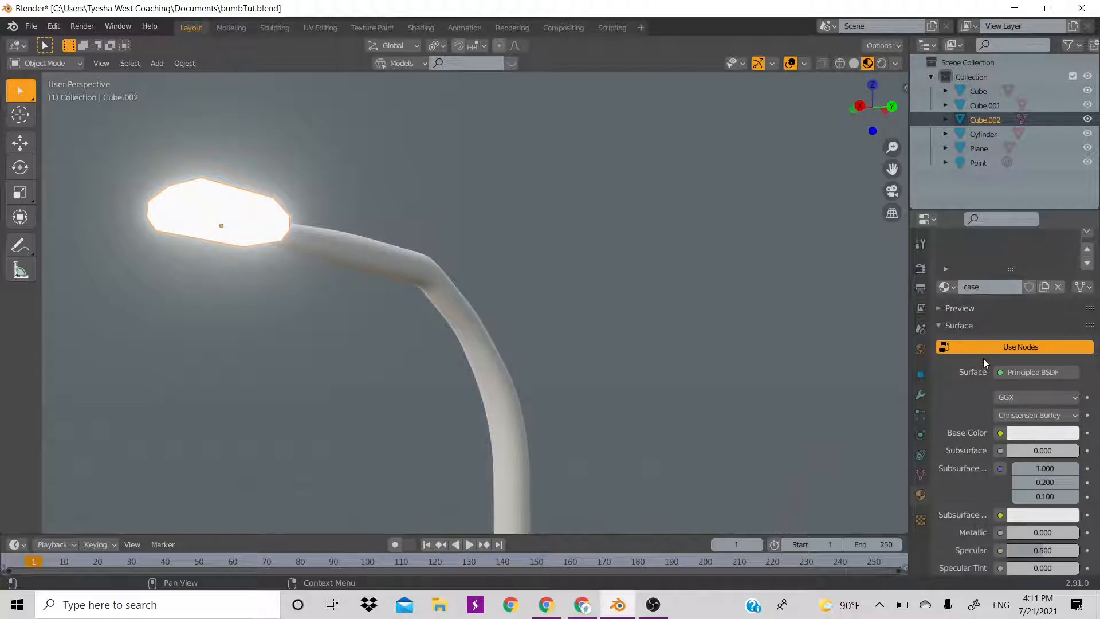
pyautogui.click(1036, 432)
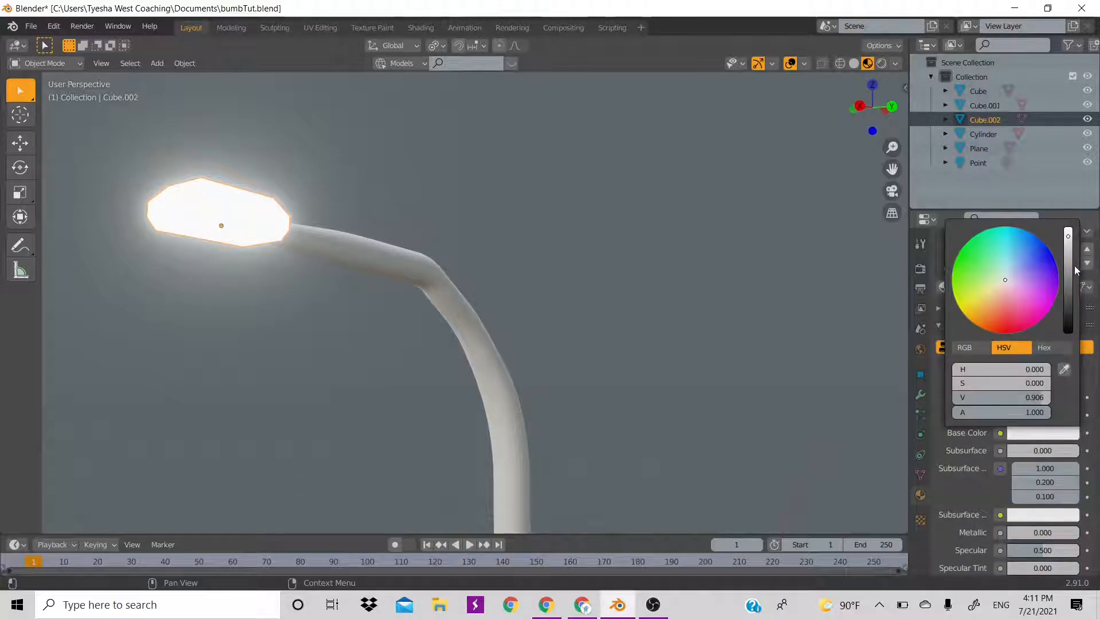
pyautogui.moveTo(1069, 251); pyautogui.dragTo(1068, 260)
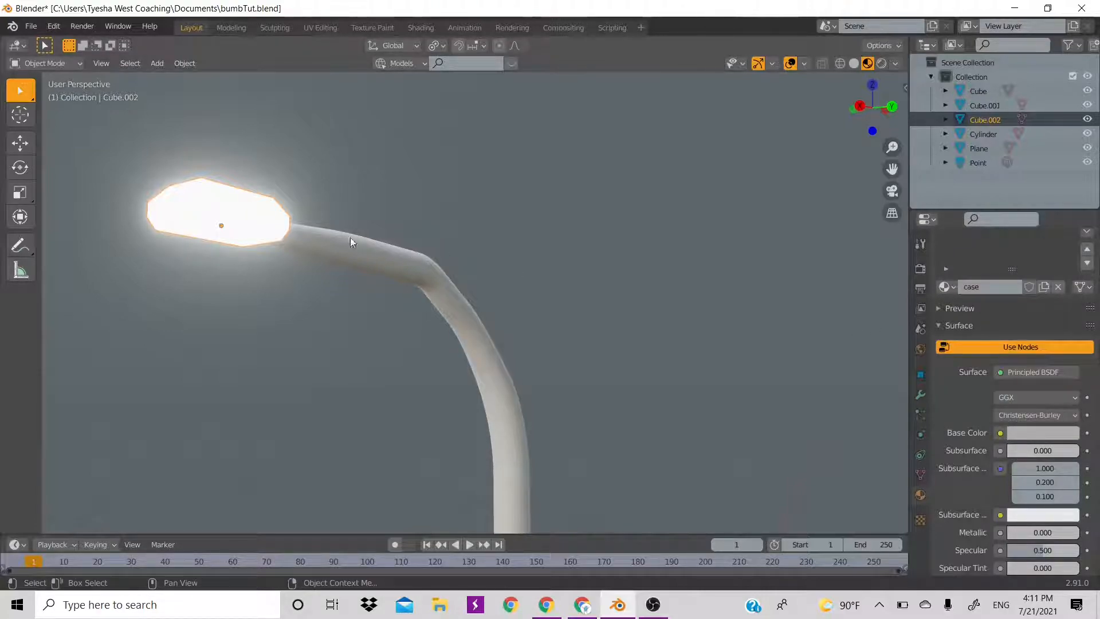
# Assign the case material to all faces of the lamp head except the underside panel, and return to Object Mode.
pyautogui.press('Tab')
pyautogui.press('a')
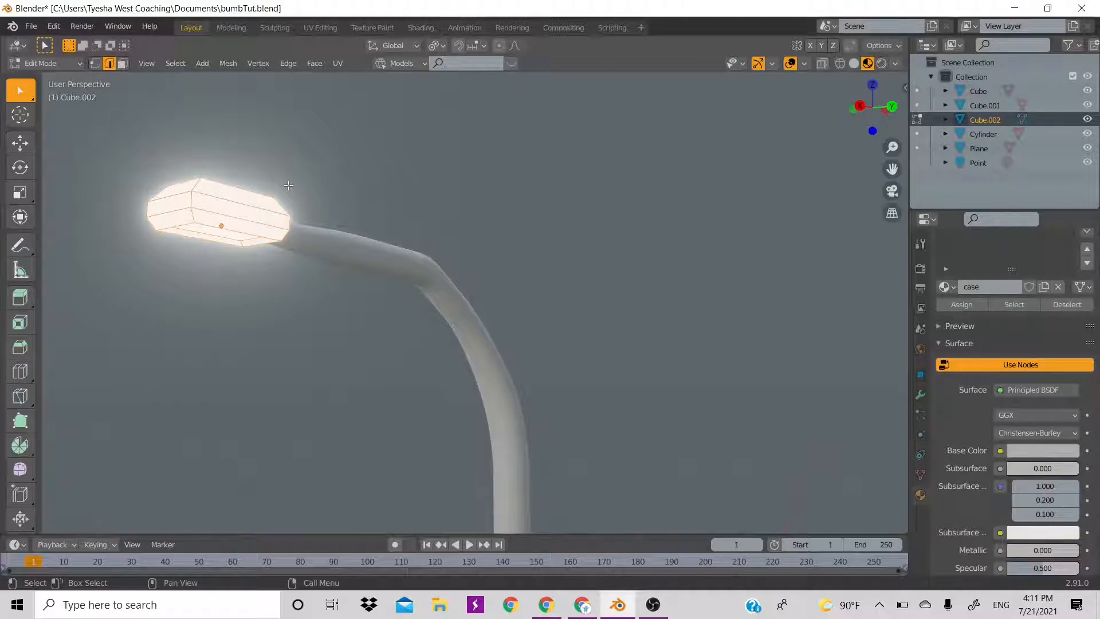
pyautogui.moveTo(874, 132); pyautogui.dragTo(885, 129)
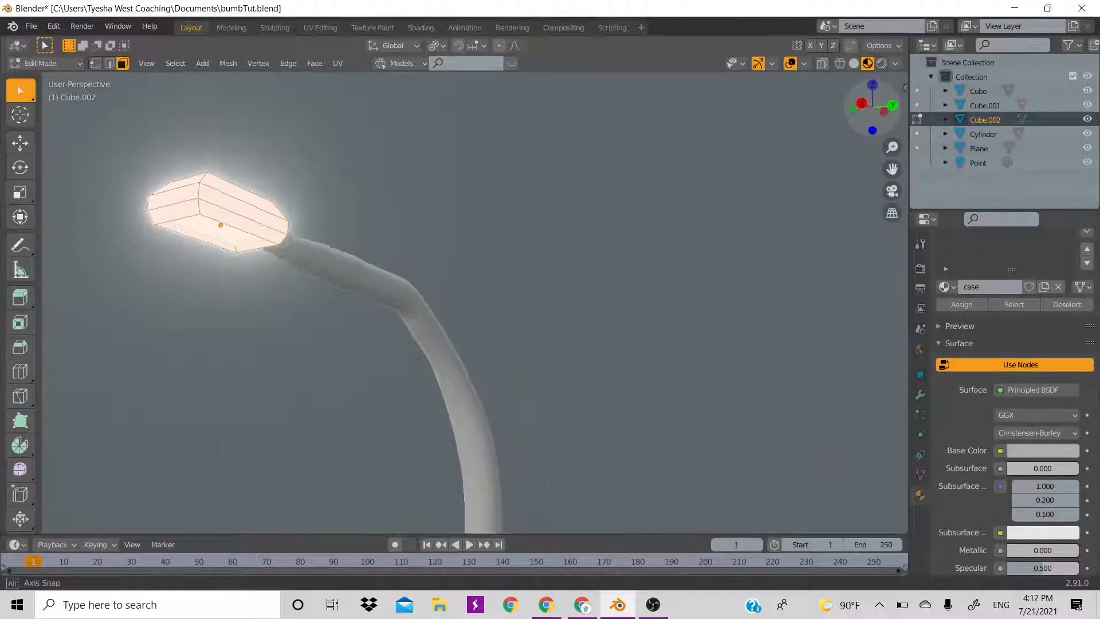
pyautogui.keyDown('shift'); pyautogui.click(236, 235); pyautogui.keyUp('shift')
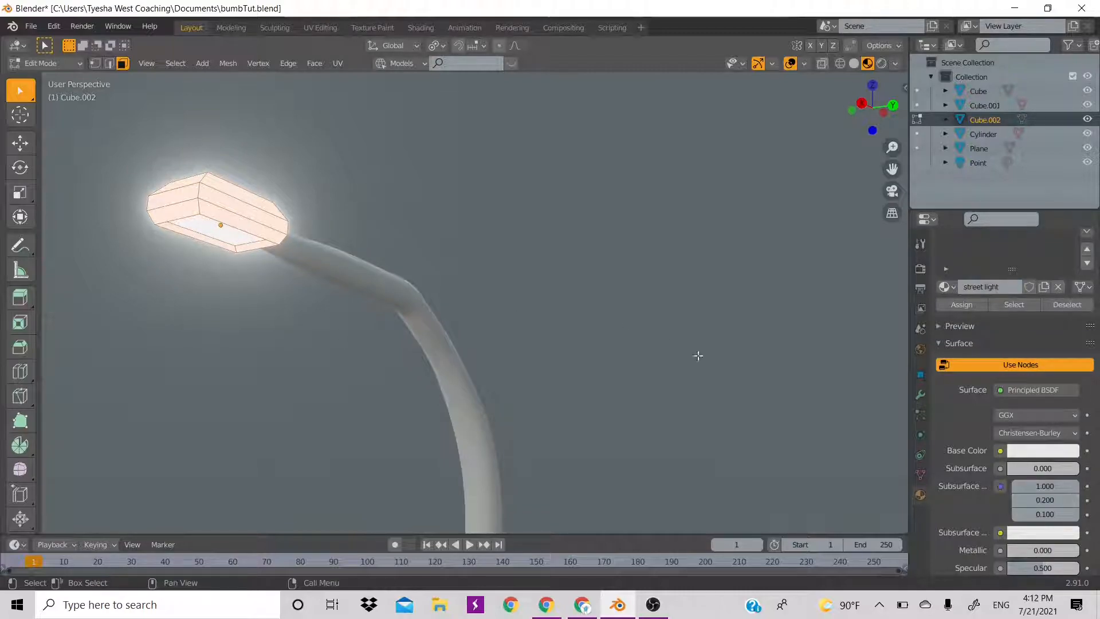
pyautogui.click(957, 302)
pyautogui.press('Tab')
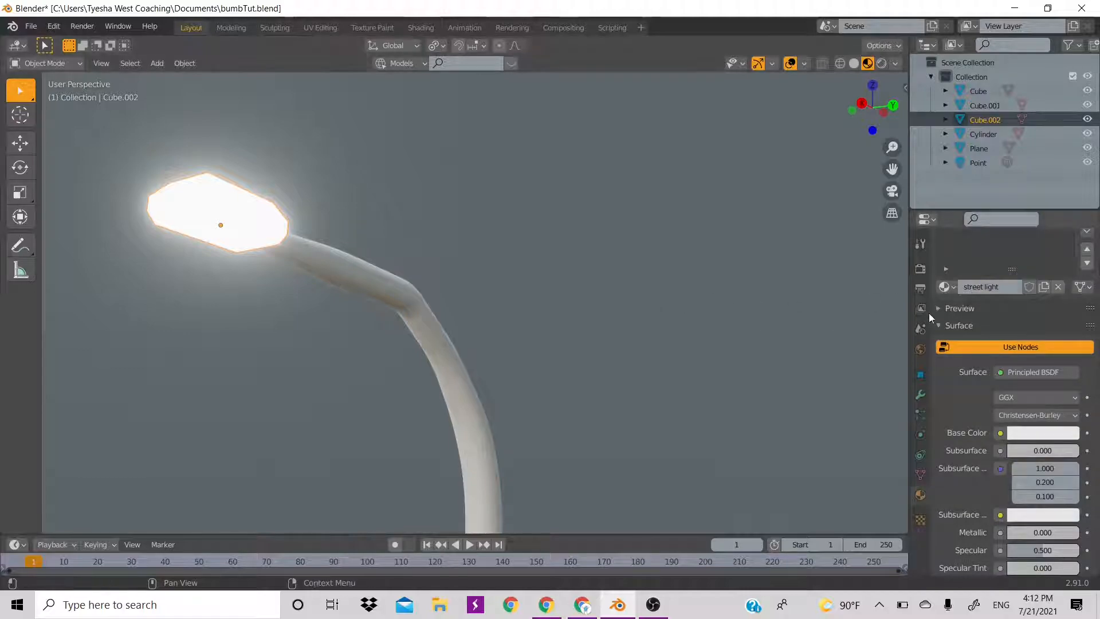
pyautogui.press('Tab')
pyautogui.scroll(3, 952, 304)
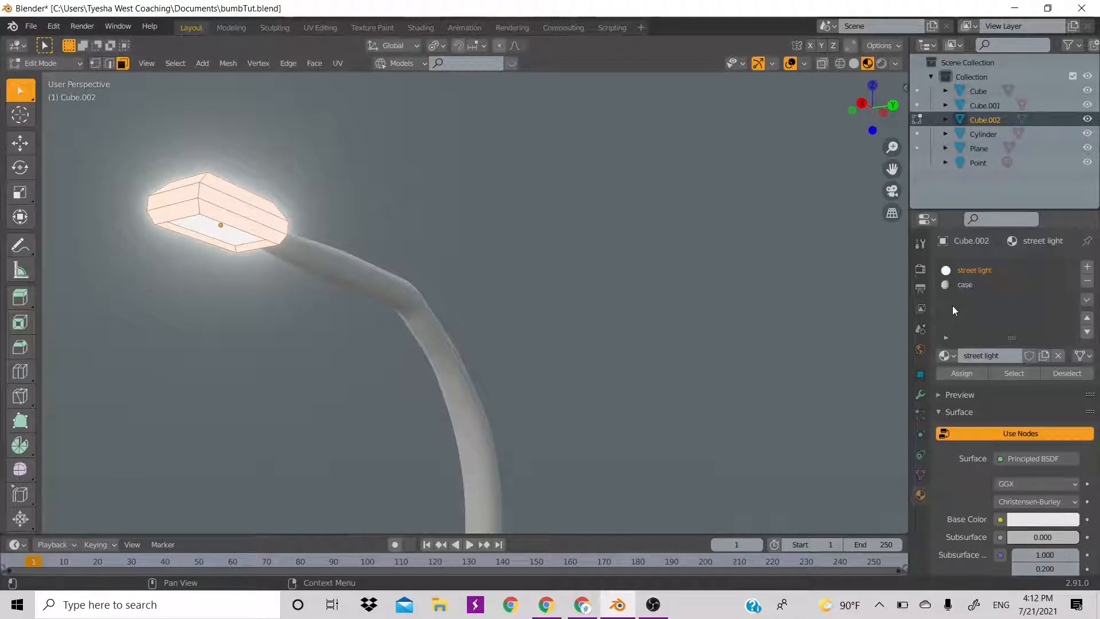
pyautogui.click(963, 285)
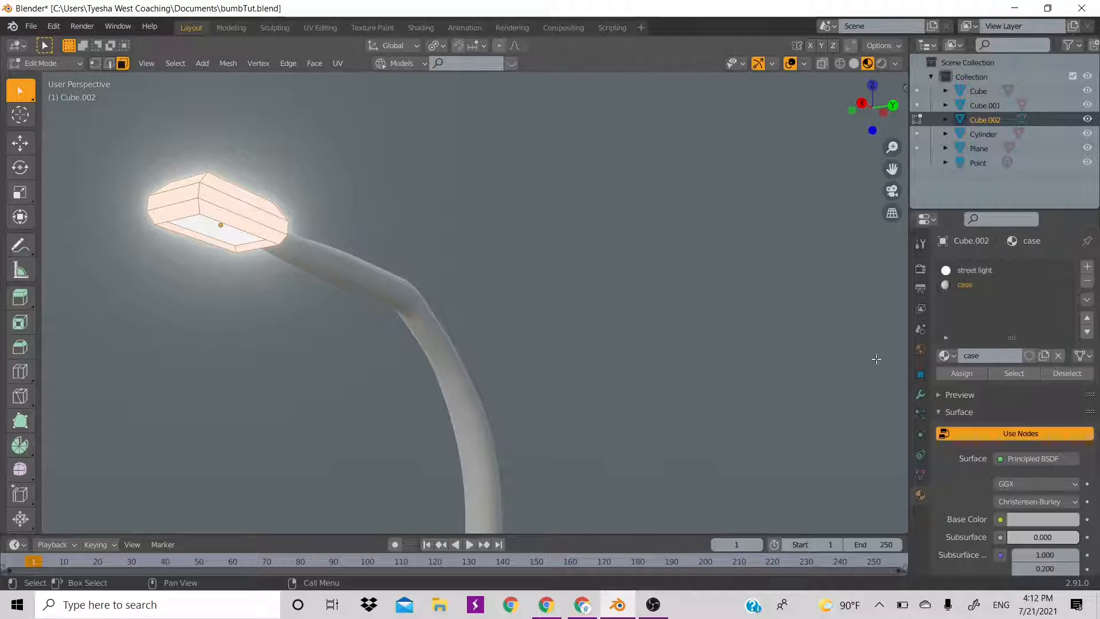
pyautogui.click(955, 374)
pyautogui.press('Tab')
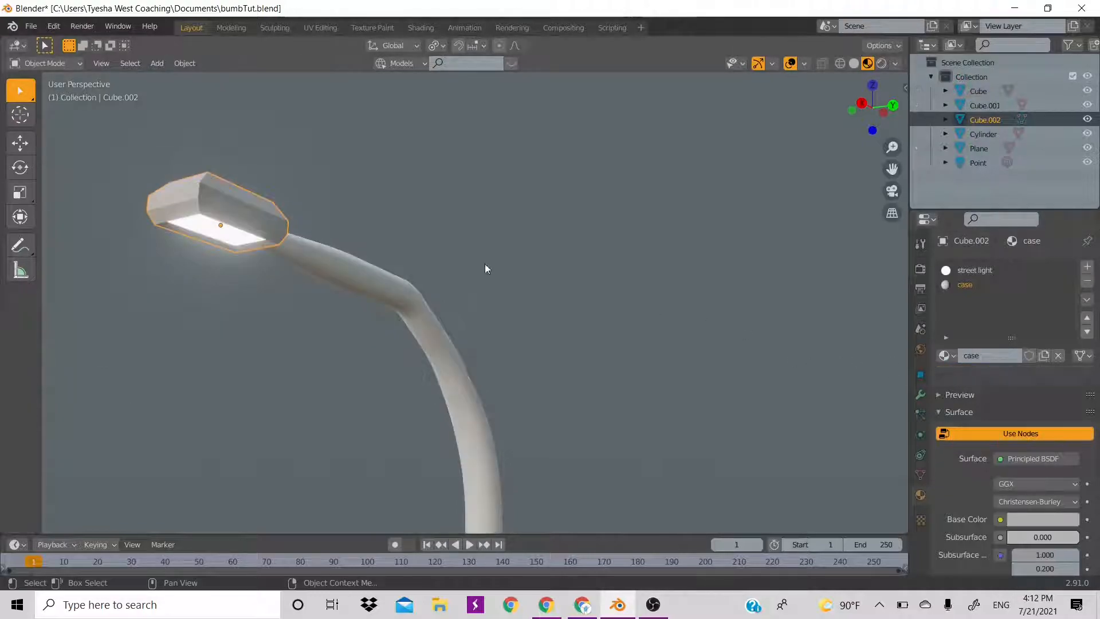
# Give the curved lamp post a new material named "pole".
pyautogui.scroll(-4, 571, 302)
pyautogui.scroll(-5, 571, 301)
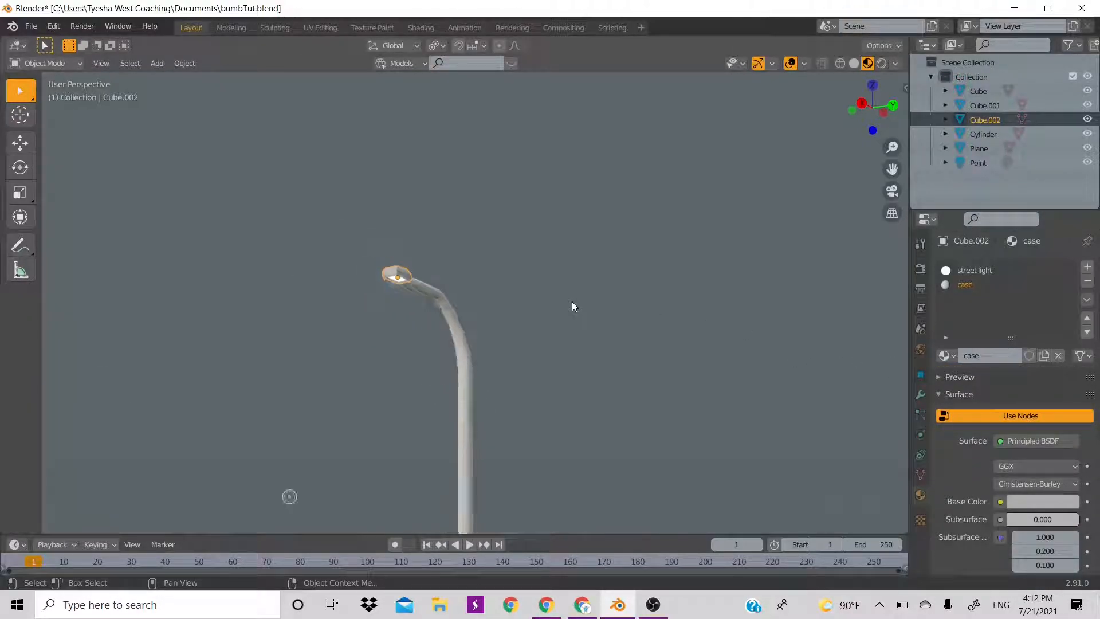
pyautogui.scroll(2, 571, 307)
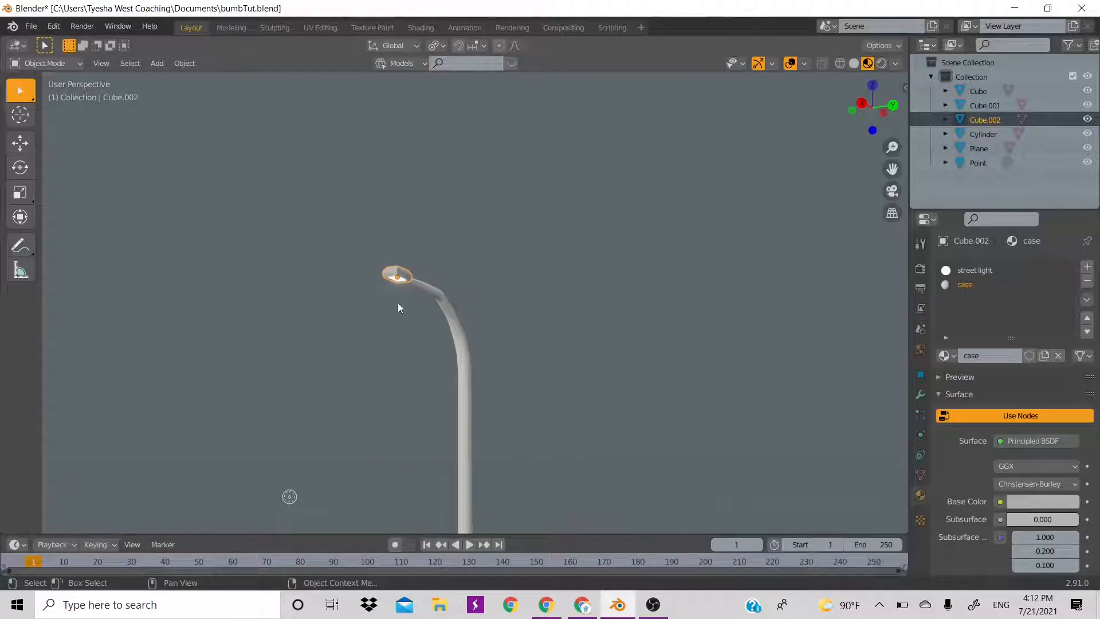
pyautogui.scroll(6, 475, 295)
pyautogui.click(409, 367)
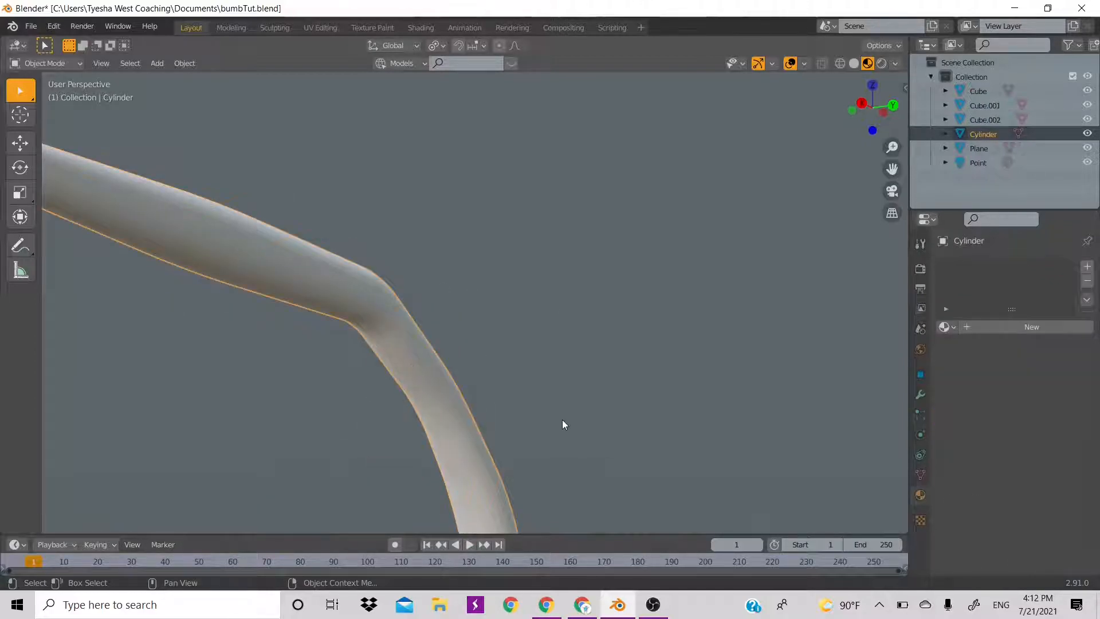
pyautogui.scroll(-3, 563, 422)
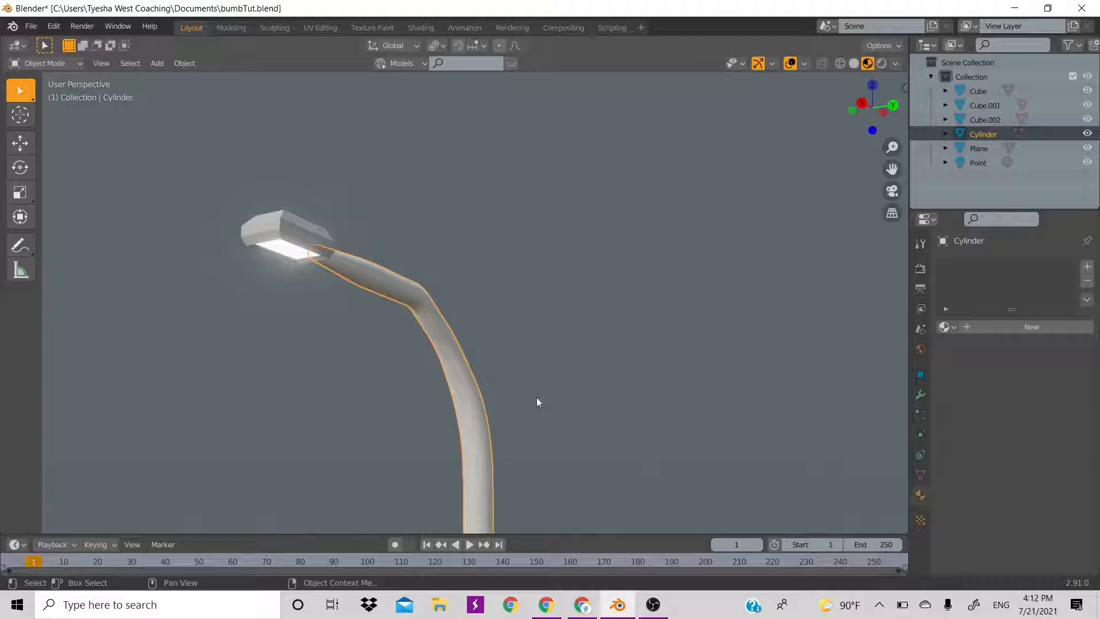
pyautogui.scroll(3, 537, 399)
pyautogui.scroll(-4, 536, 400)
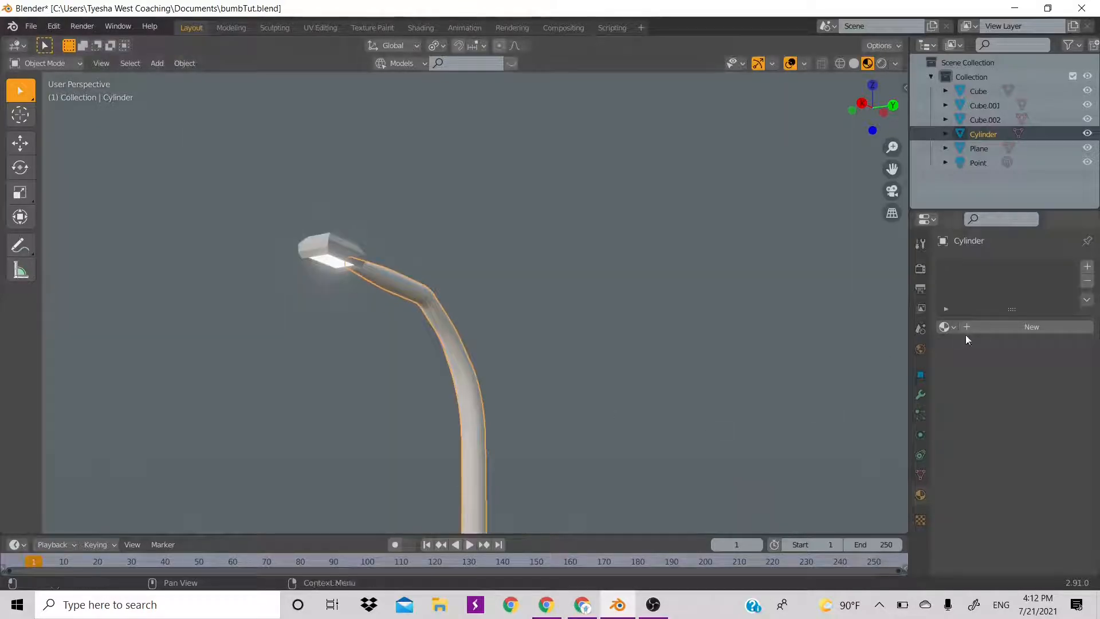
pyautogui.click(1010, 330)
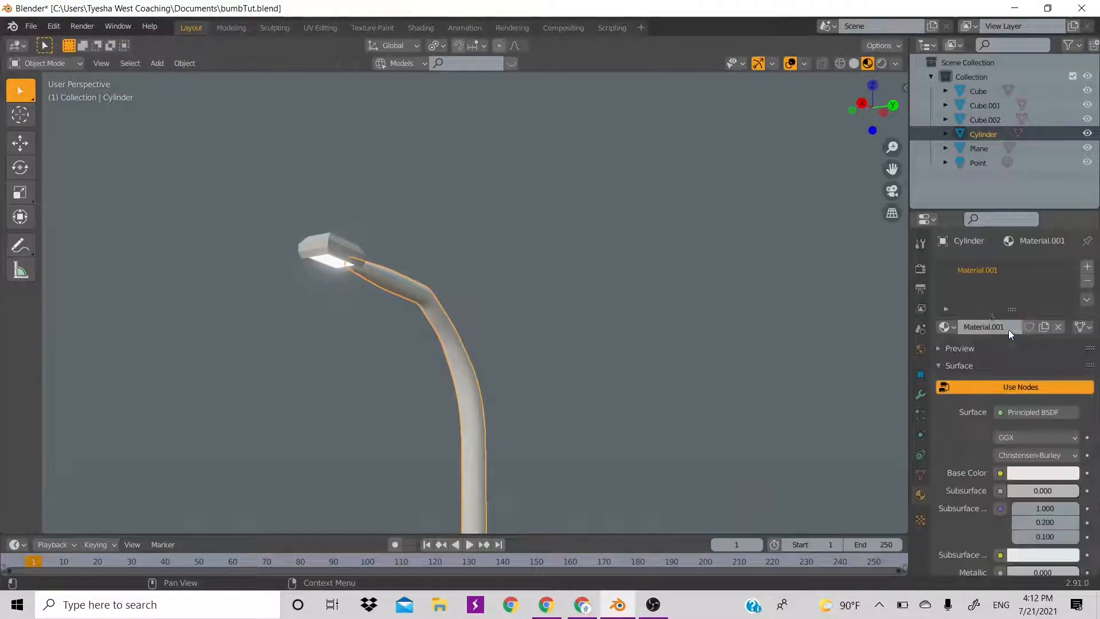
pyautogui.doubleClick(977, 270)
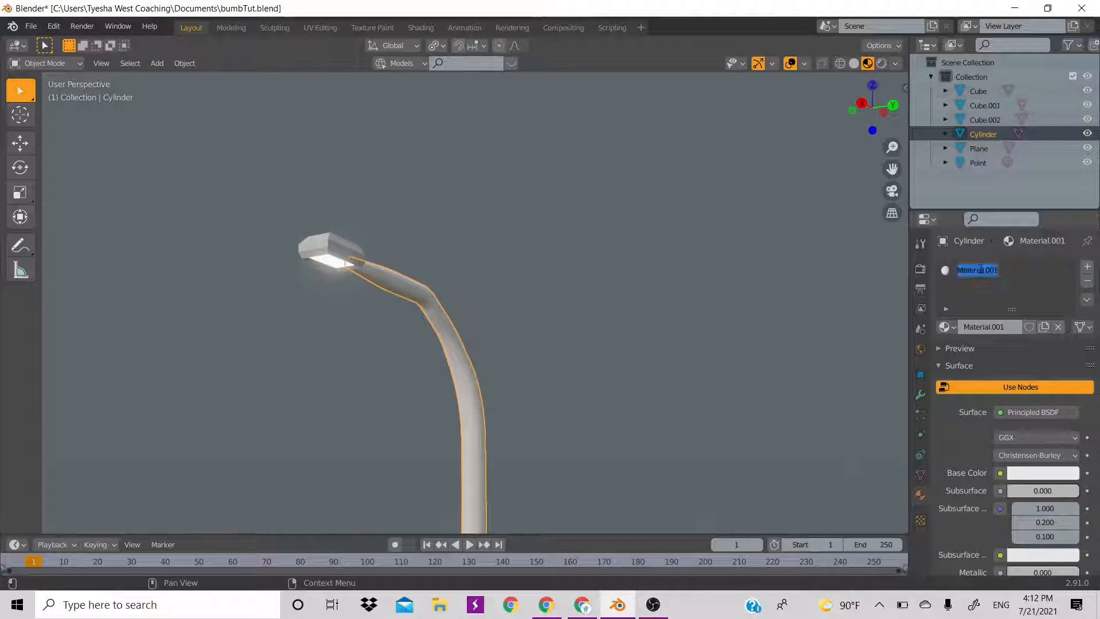
pyautogui.write('pole')
pyautogui.press('Return')
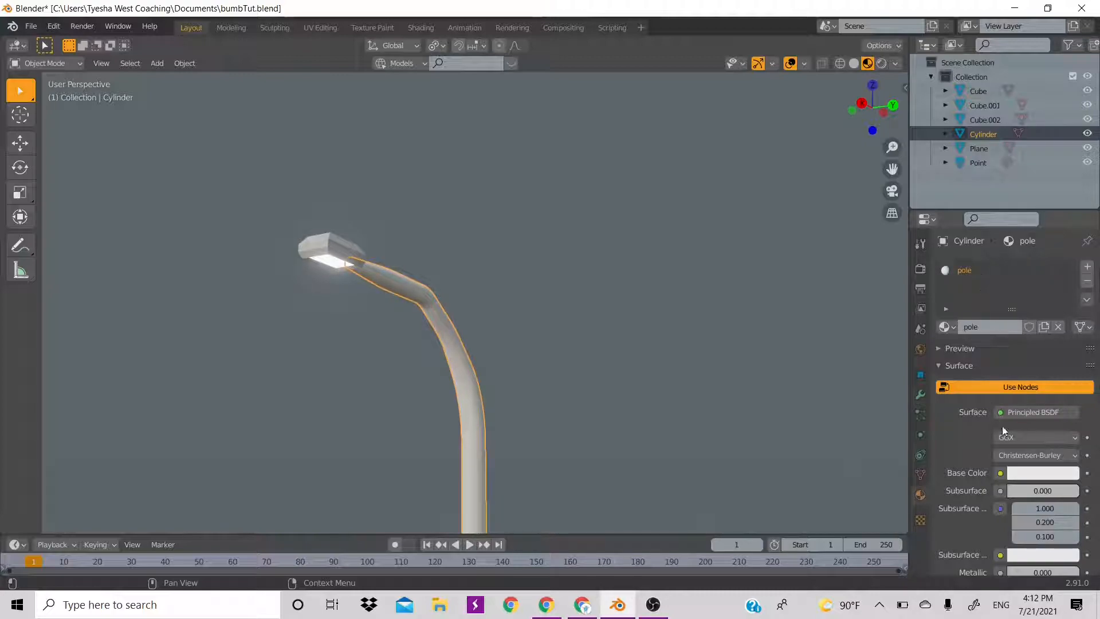
# Darken the base colour of the pole material to a light grey, and deselect the post.
pyautogui.click(1034, 474)
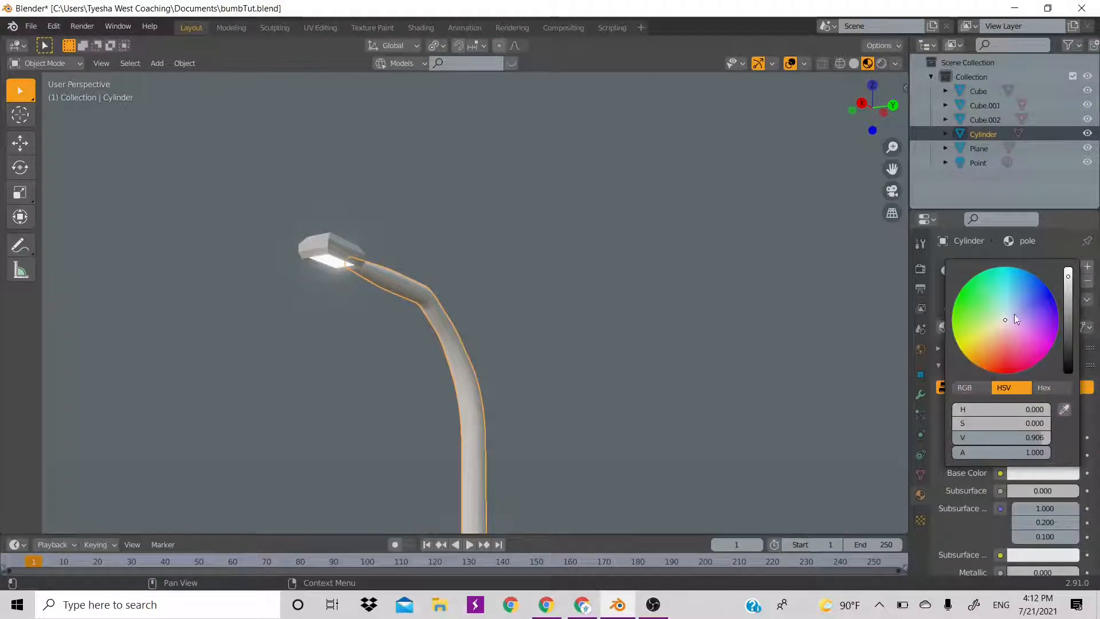
pyautogui.click(1016, 475)
pyautogui.moveTo(1067, 300); pyautogui.dragTo(1067, 294)
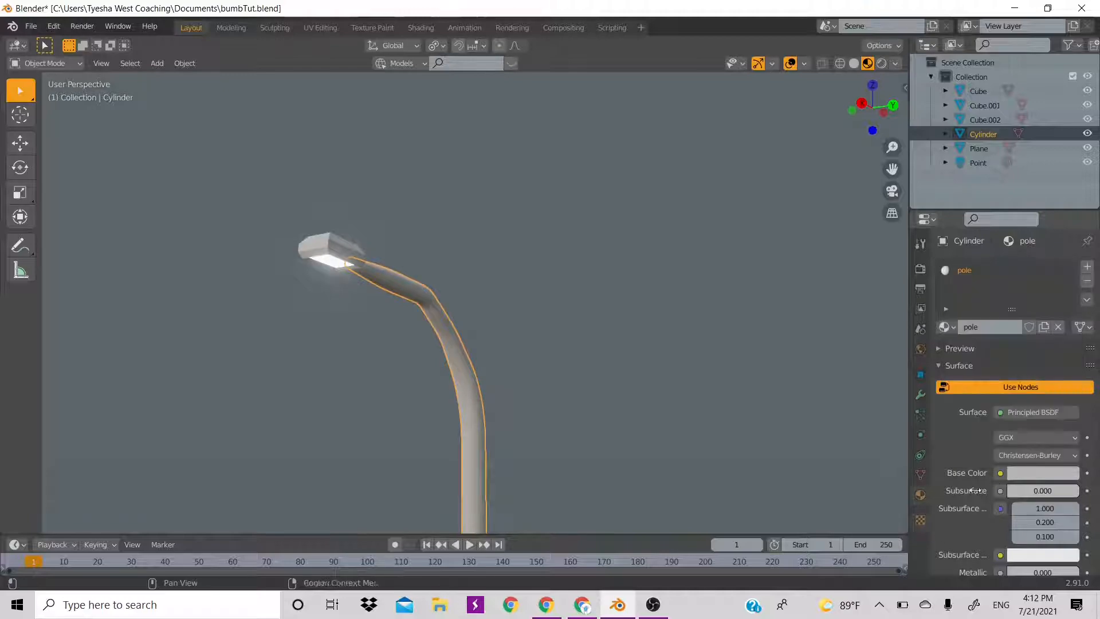
pyautogui.scroll(-2, 675, 452)
pyautogui.click(676, 451)
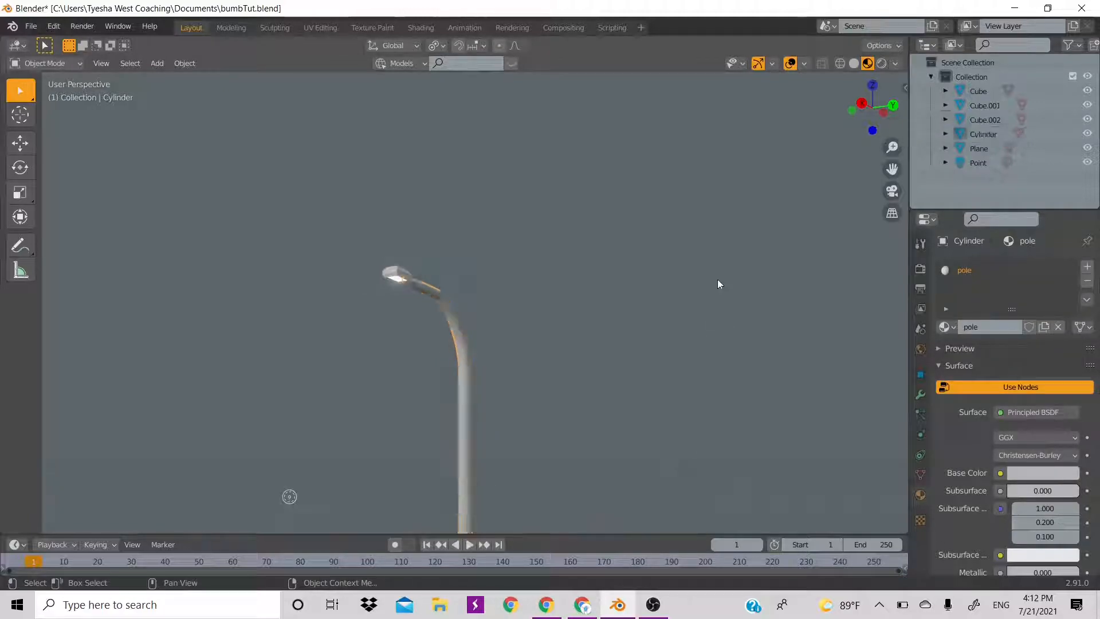
# Switch the viewport to Rendered shading and view the lit street with the lamp.
pyautogui.moveTo(870, 98)
pyautogui.mouseDown()
pyautogui.moveTo(896, 170)
pyautogui.moveTo(842, 146)
pyautogui.moveTo(807, 175)
pyautogui.moveTo(840, 138)
pyautogui.mouseUp()
pyautogui.click(881, 63)
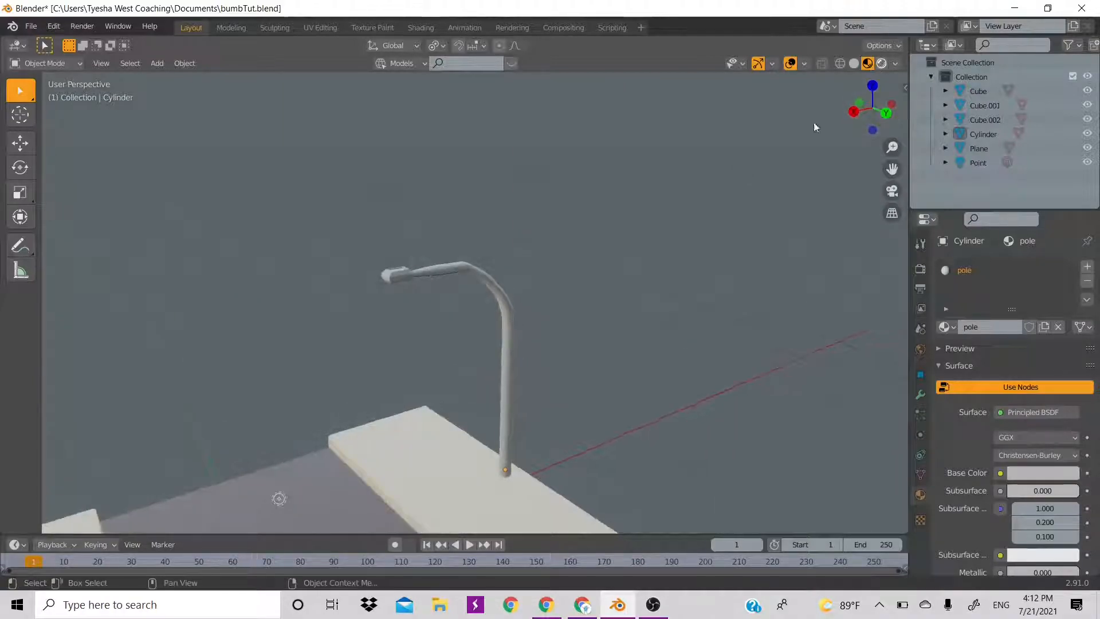
pyautogui.scroll(-2, 735, 193)
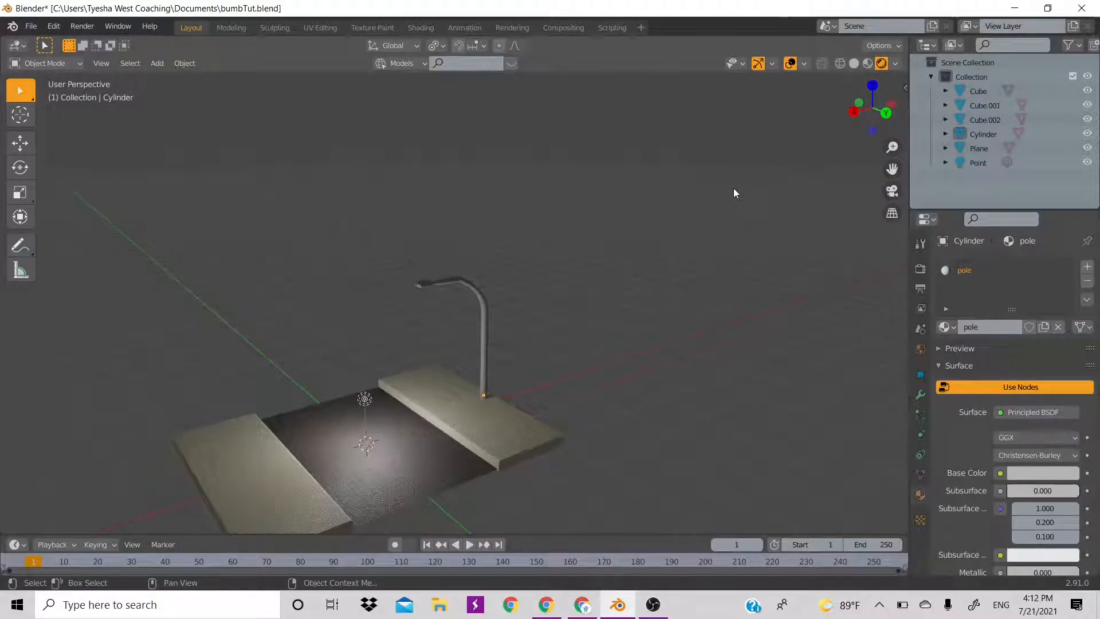
pyautogui.scroll(2, 733, 188)
pyautogui.moveTo(858, 110); pyautogui.dragTo(862, 153)
pyautogui.moveTo(458, 287); pyautogui.dragTo(286, 455, button='middle')
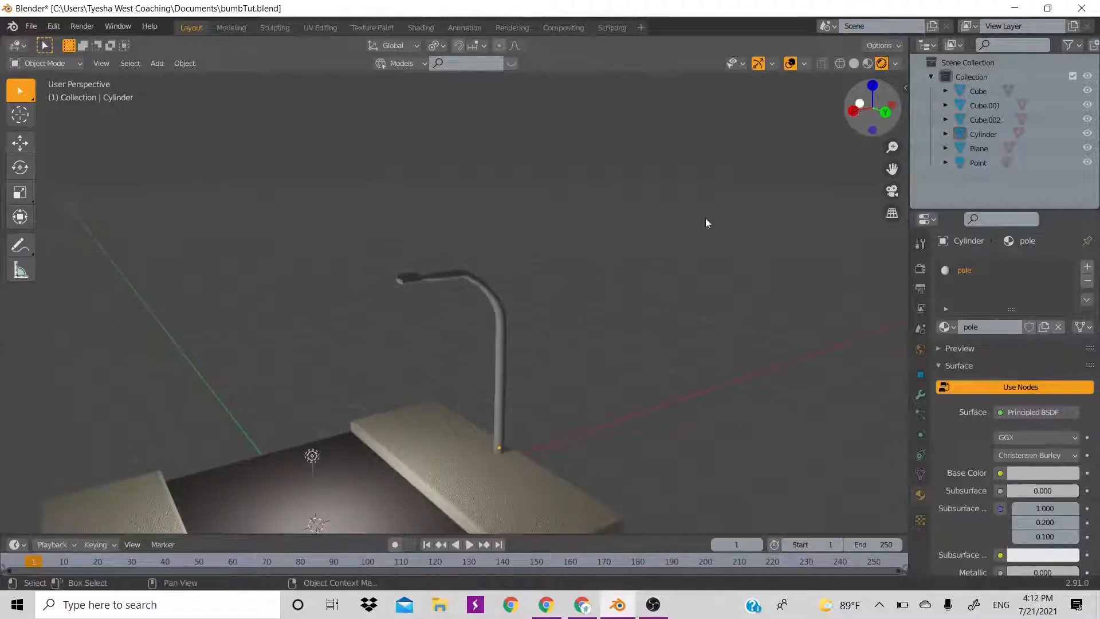
# Raise the point light along the Z axis, and move it along the X axis until it sits below the lamp head.
pyautogui.click(314, 456)
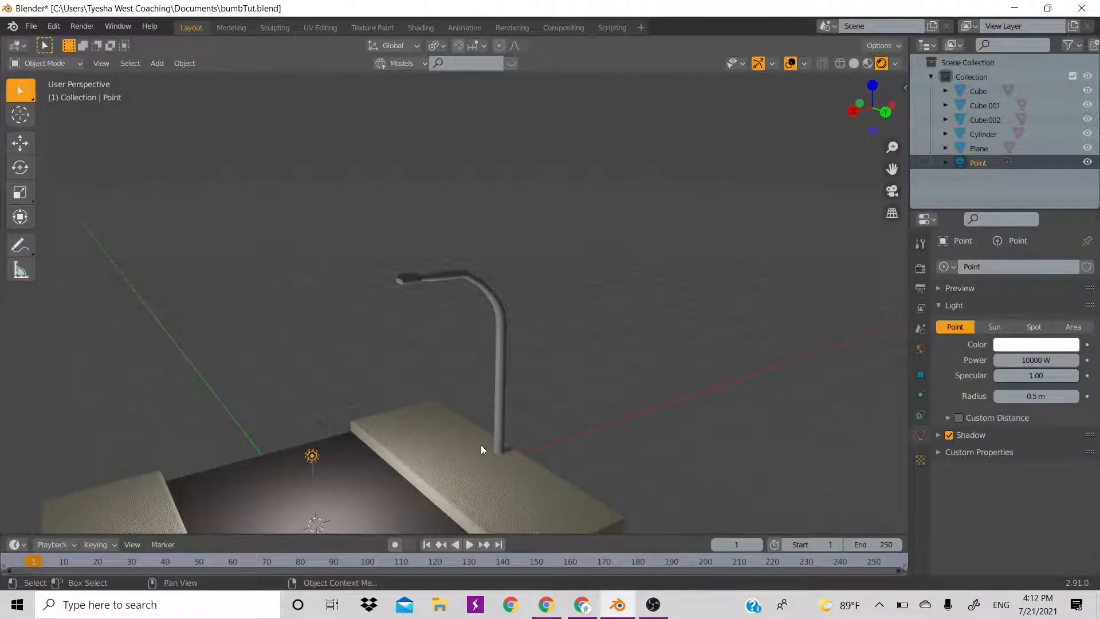
pyautogui.press('g')
pyautogui.press('z')
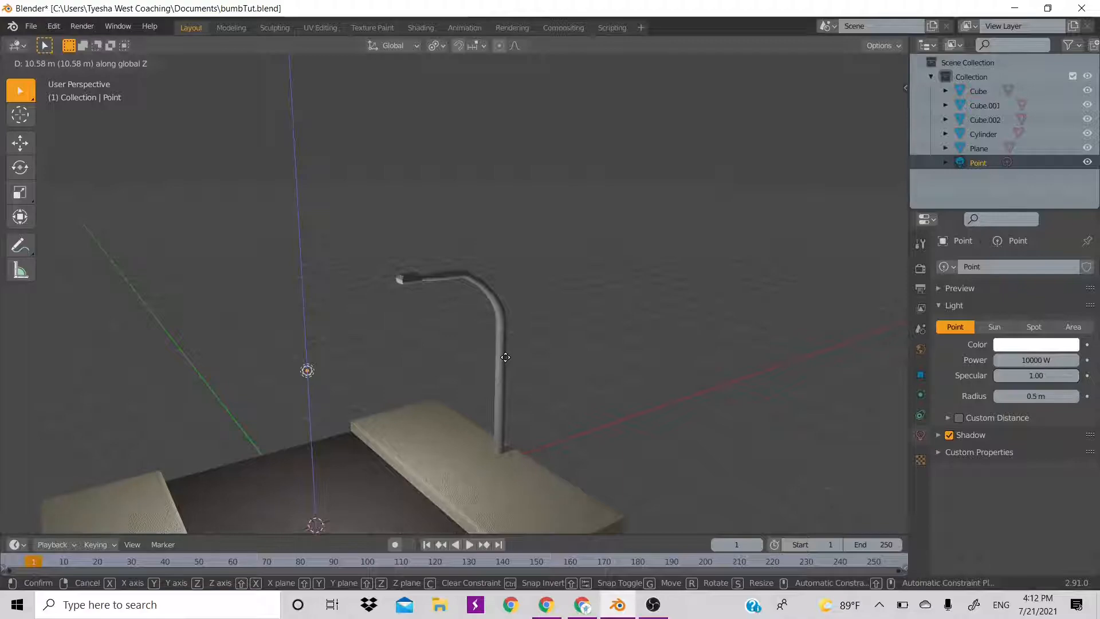
pyautogui.click(501, 326)
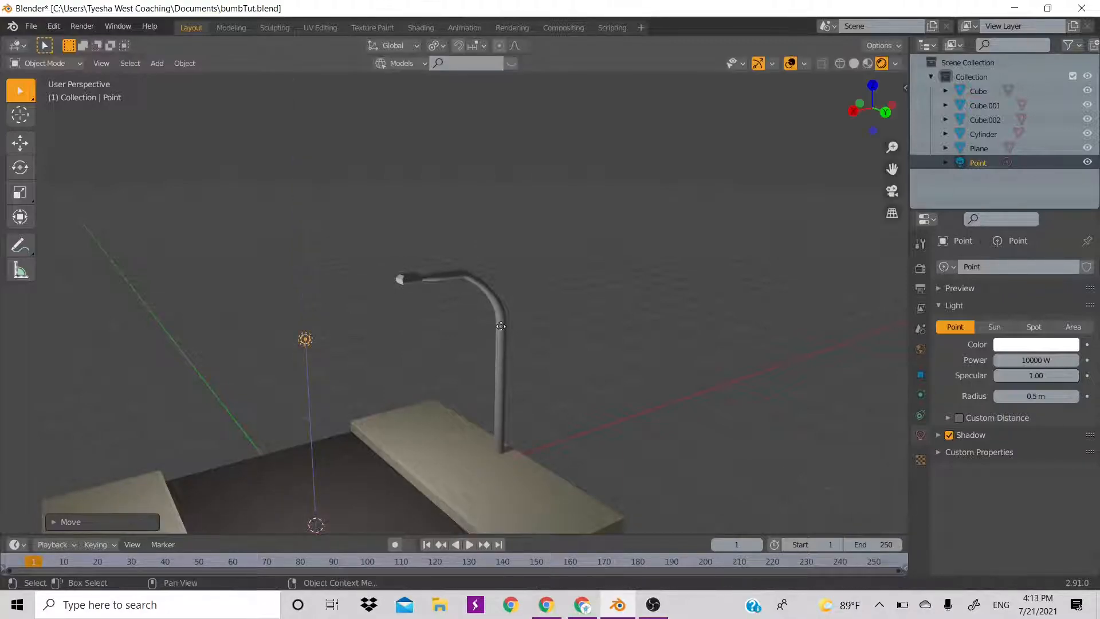
pyautogui.press('g')
pyautogui.press('x')
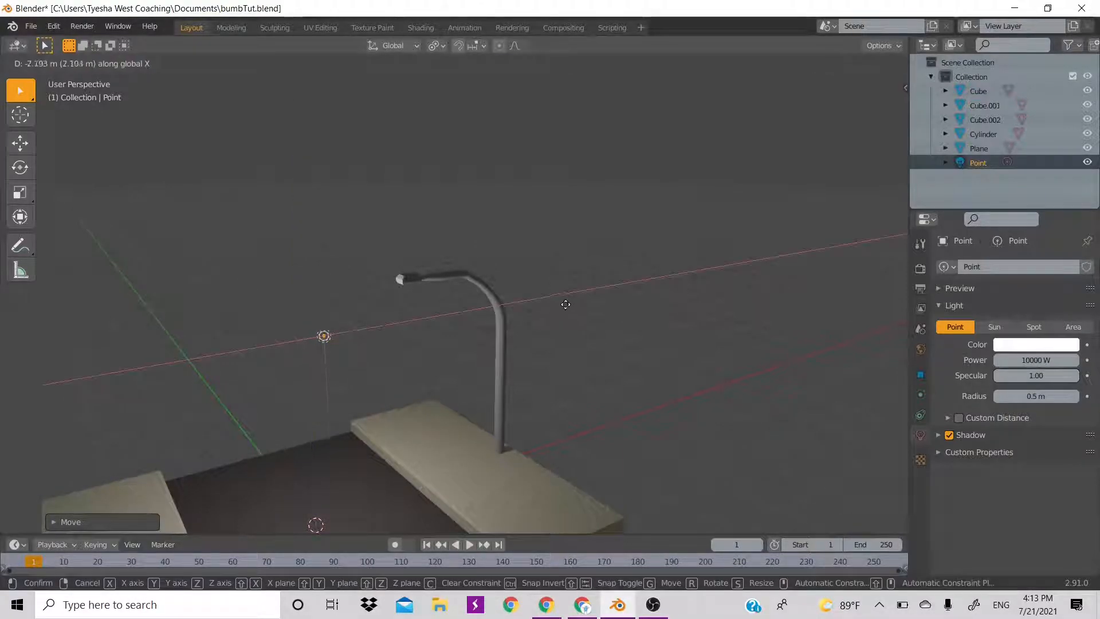
pyautogui.click(604, 289)
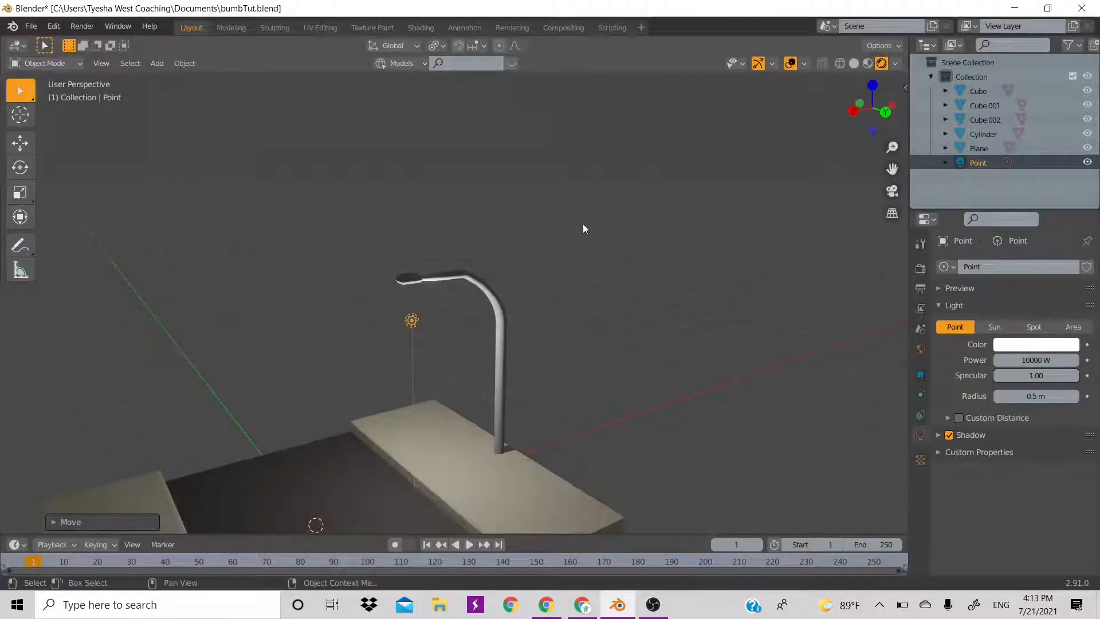
# Raise the point light along the Z axis until it sits just under the lamp head's underside.
pyautogui.scroll(5, 584, 226)
pyautogui.moveTo(870, 112); pyautogui.dragTo(886, 104)
pyautogui.press('g')
pyautogui.press('z')
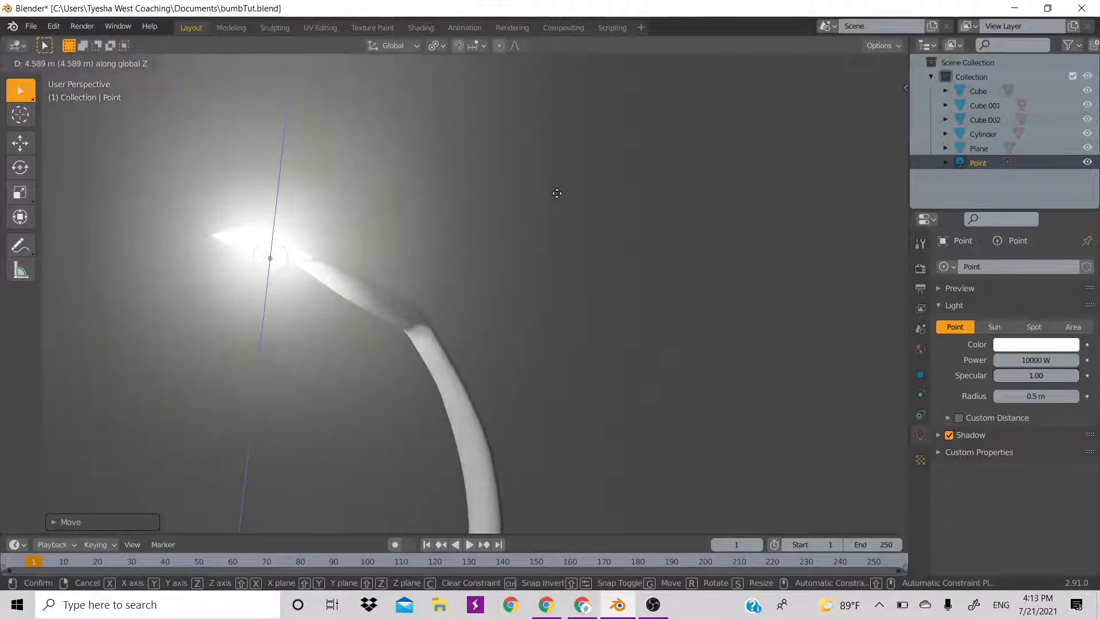
pyautogui.click(619, 175)
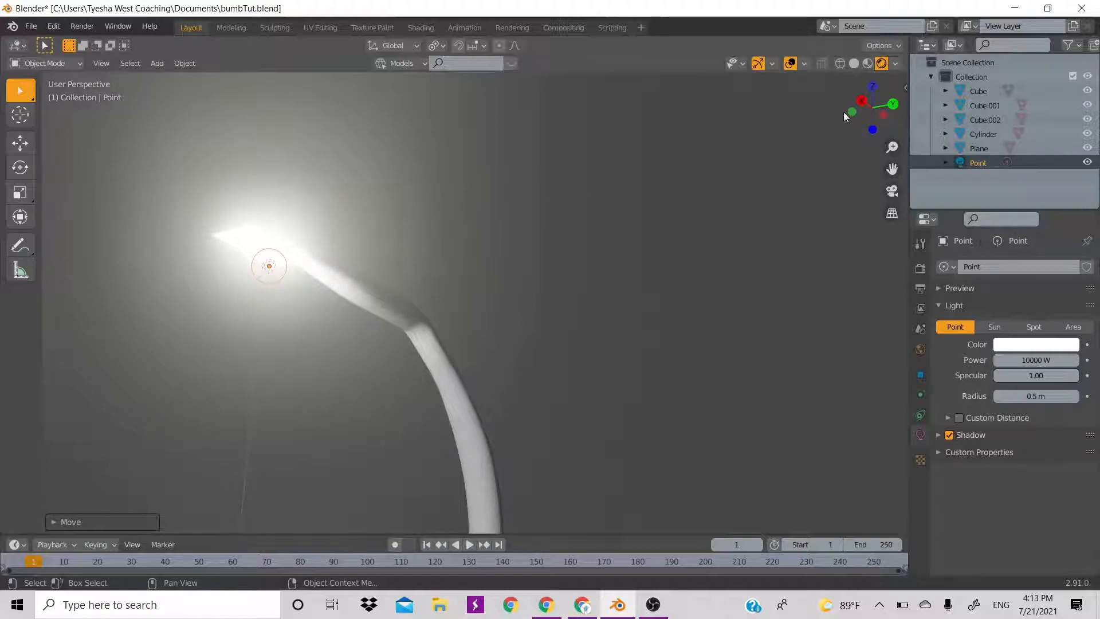
pyautogui.moveTo(854, 111); pyautogui.dragTo(673, 145)
pyautogui.scroll(-3, 672, 142)
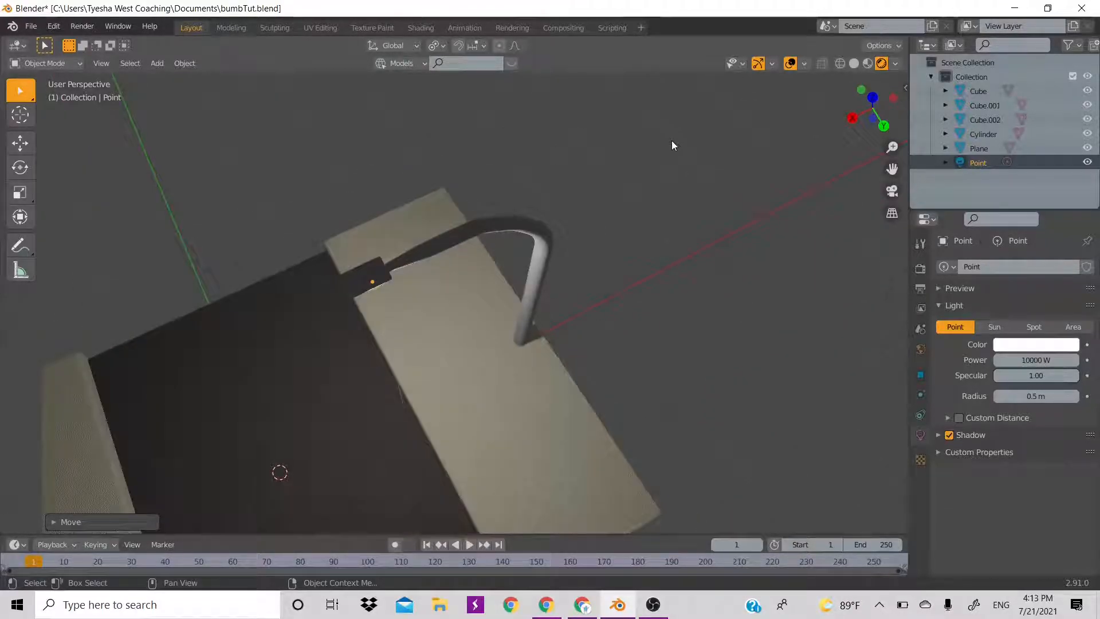
# Fine-tune the point light's position under the lamp head along the Z and X axes, and save the file.
pyautogui.scroll(-1, 804, 113)
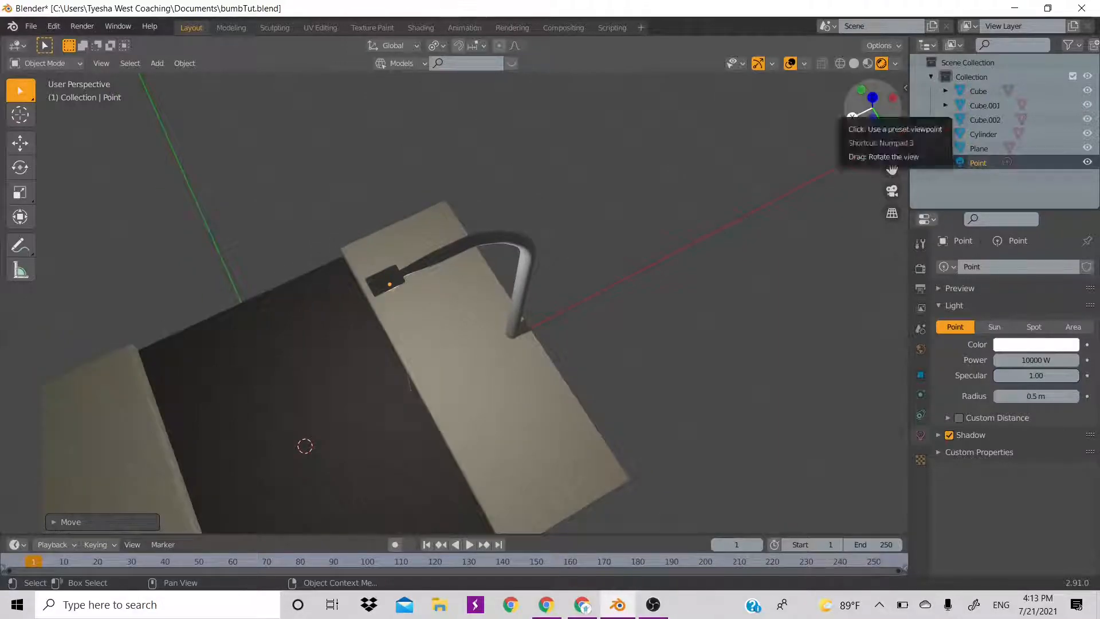
pyautogui.moveTo(872, 98); pyautogui.dragTo(794, 128)
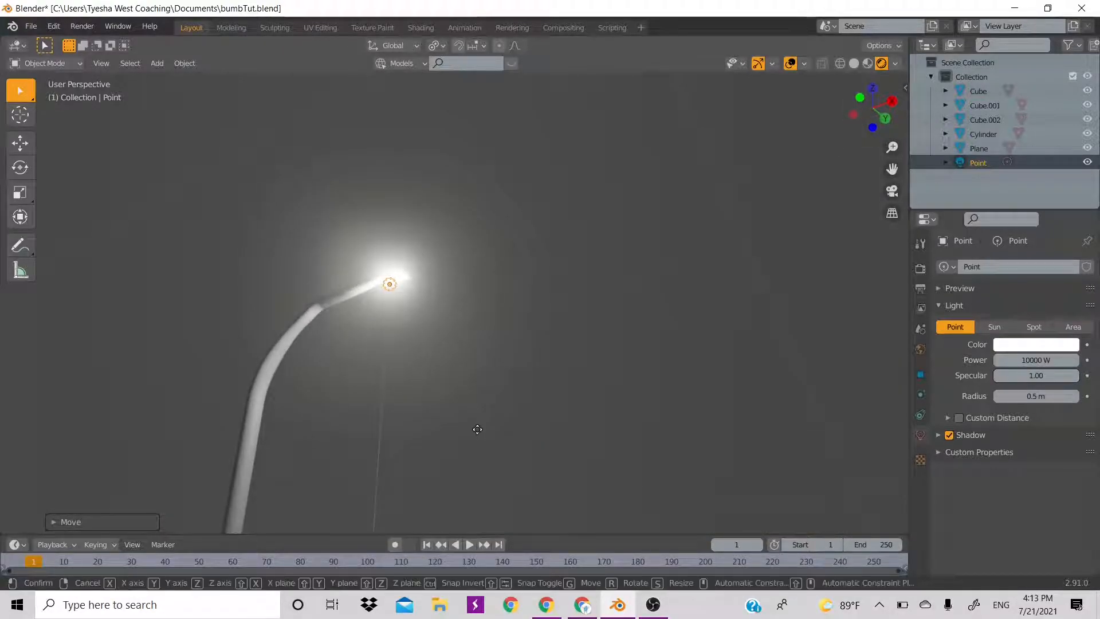
pyautogui.press('g')
pyautogui.press('z')
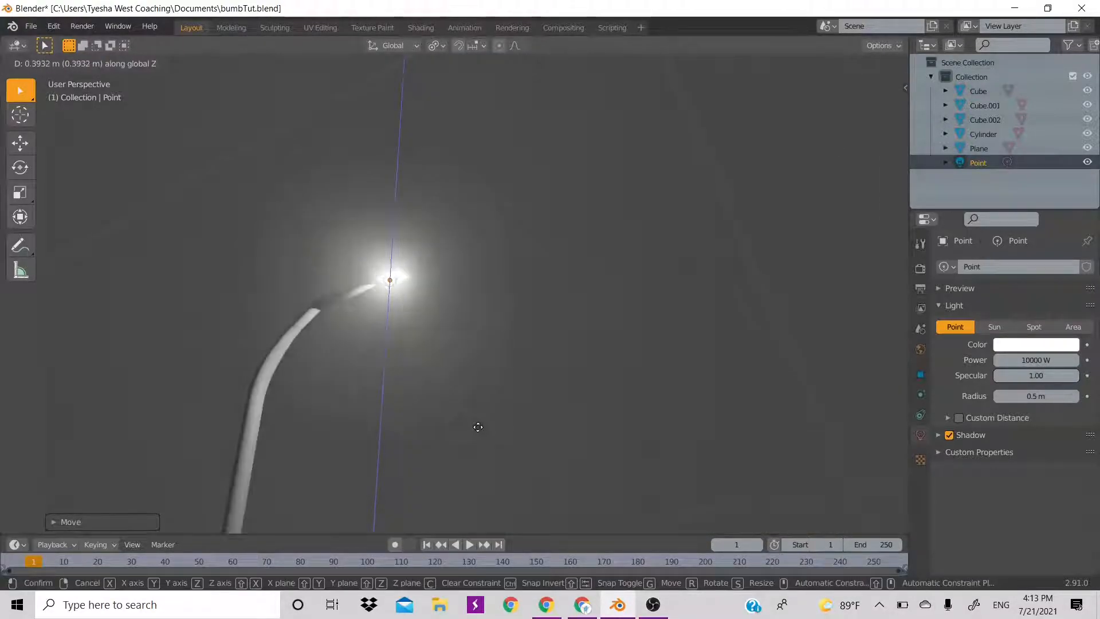
pyautogui.click(479, 430)
pyautogui.press('g')
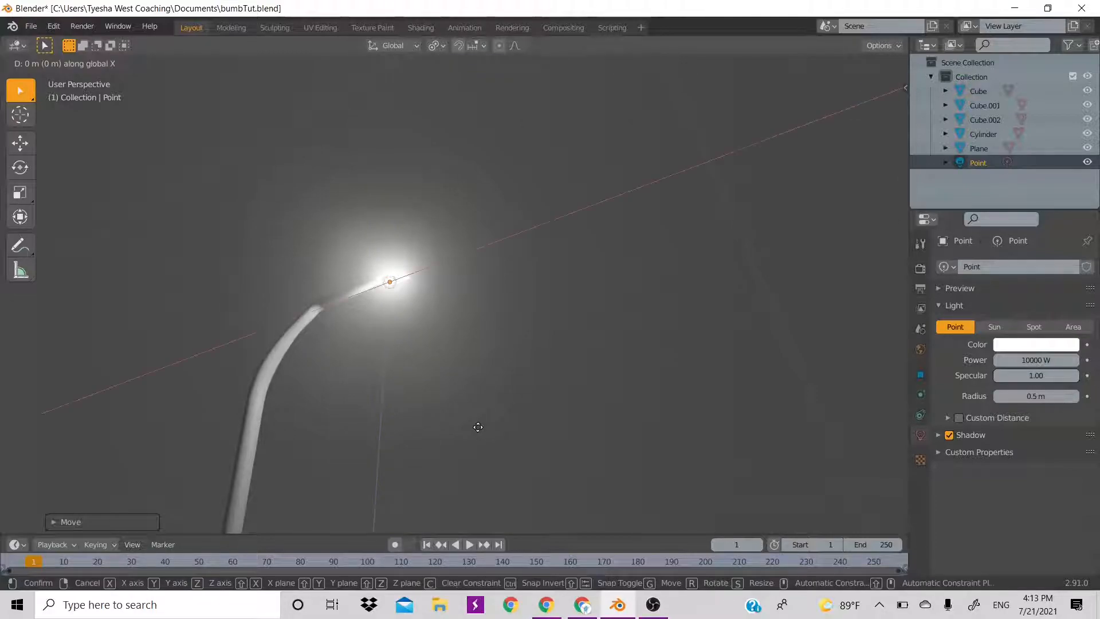
pyautogui.press('x')
pyautogui.click(481, 427)
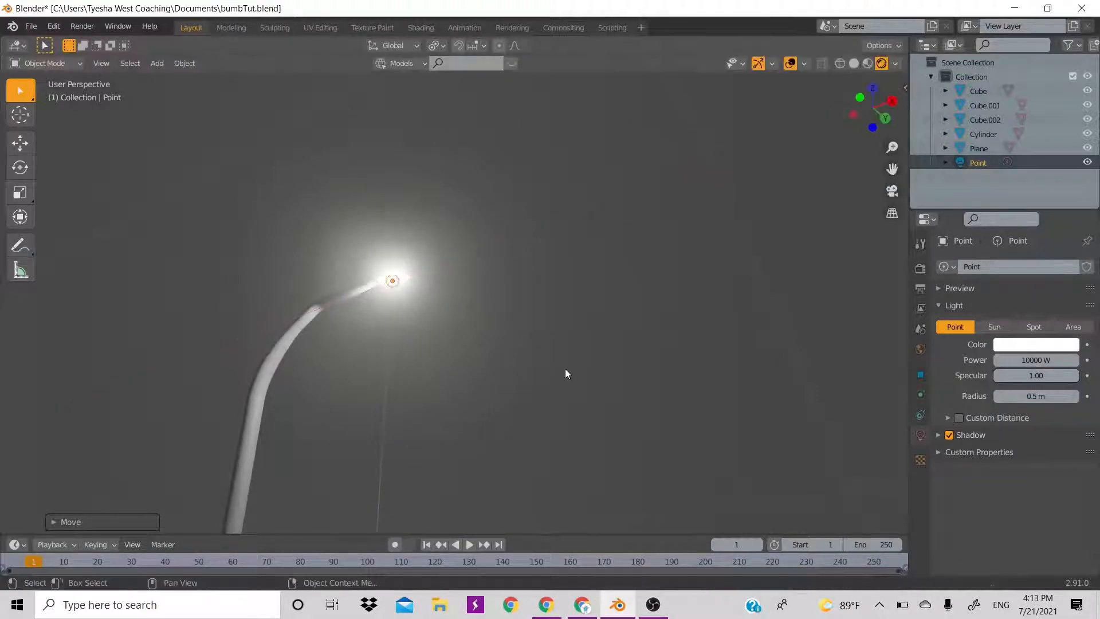
pyautogui.moveTo(874, 110); pyautogui.dragTo(855, 128)
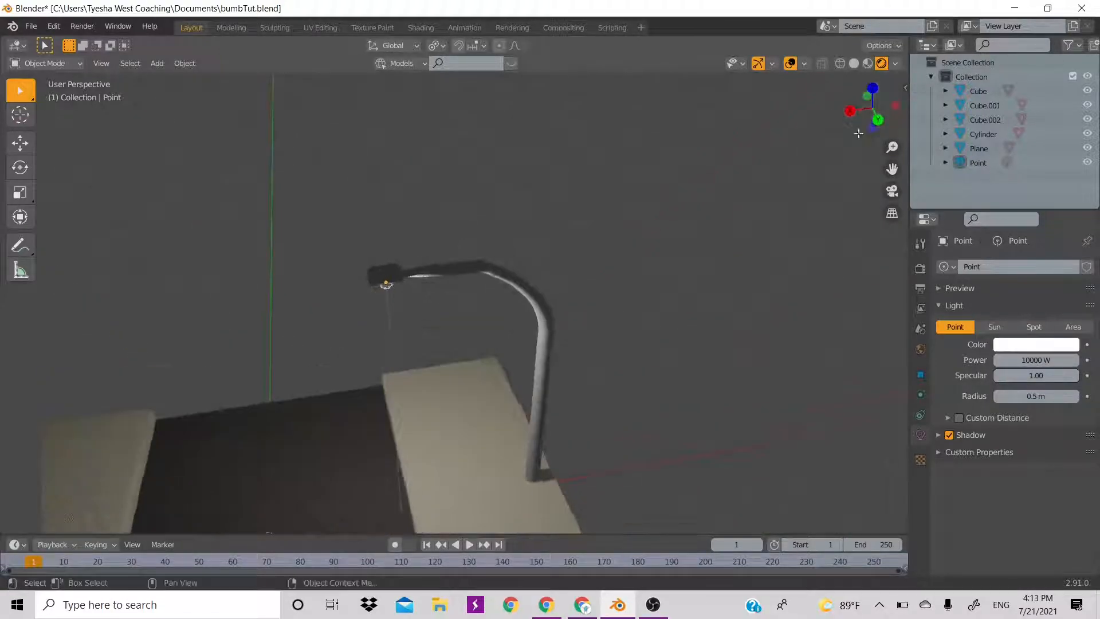
pyautogui.hotkey('ctrl', 's')
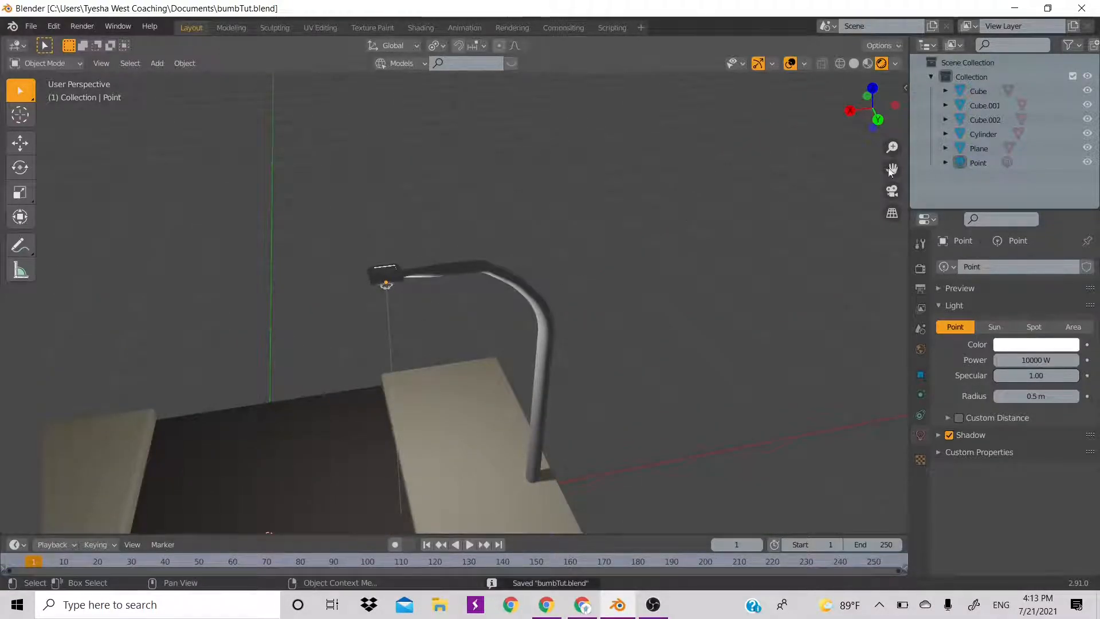
# Rename the slab beneath the street lamp, Cube, as sidewalk.
pyautogui.click(980, 95)
pyautogui.scroll(-1, 541, 283)
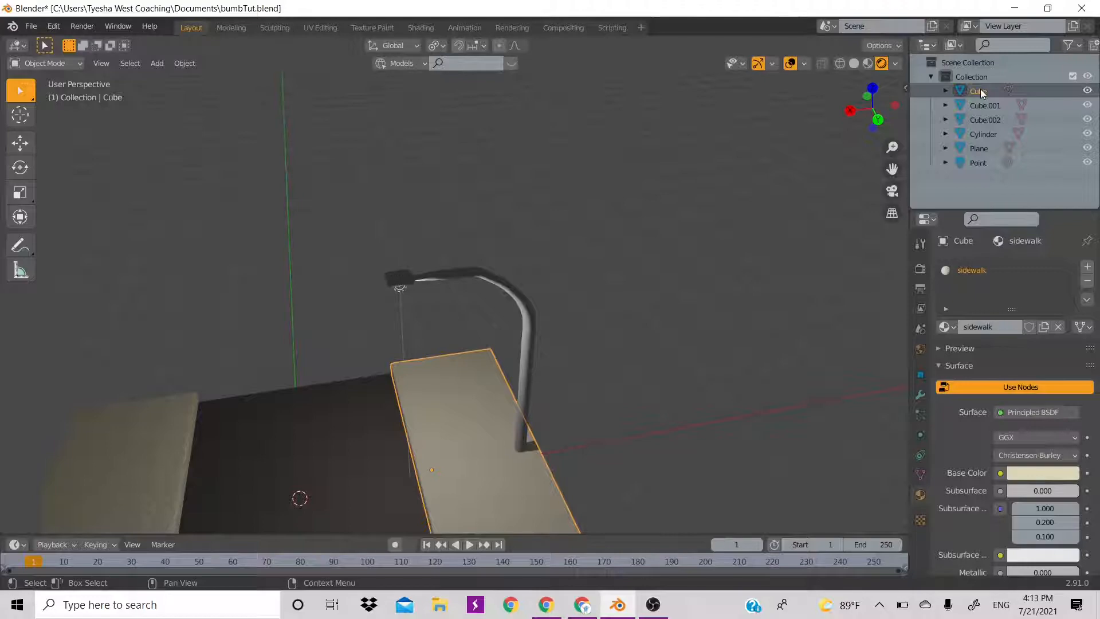
pyautogui.press('i')
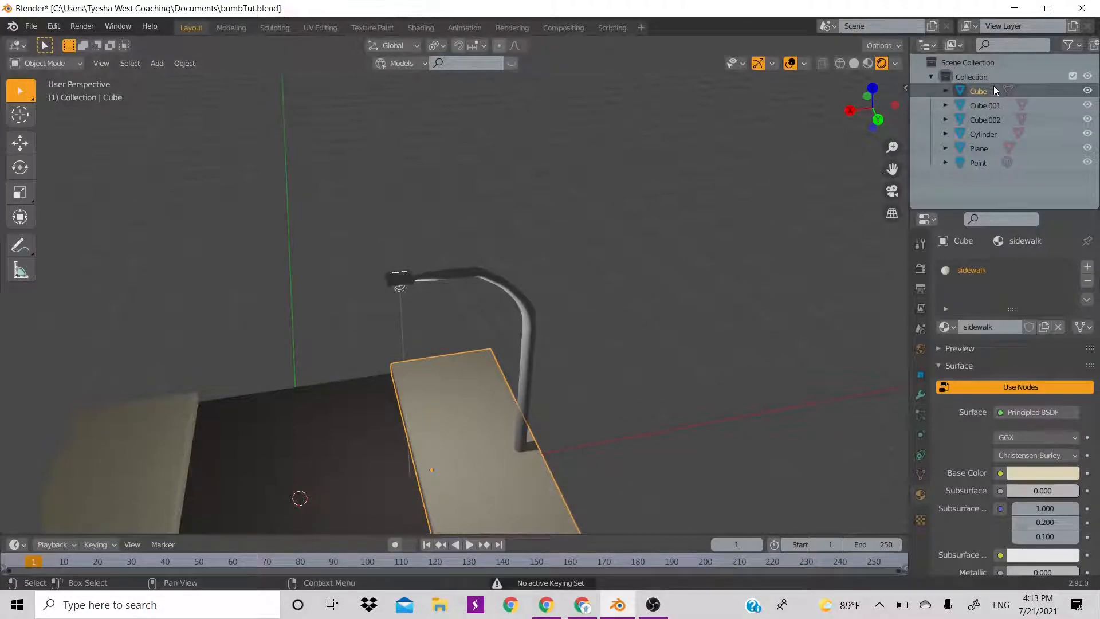
pyautogui.doubleClick(981, 91)
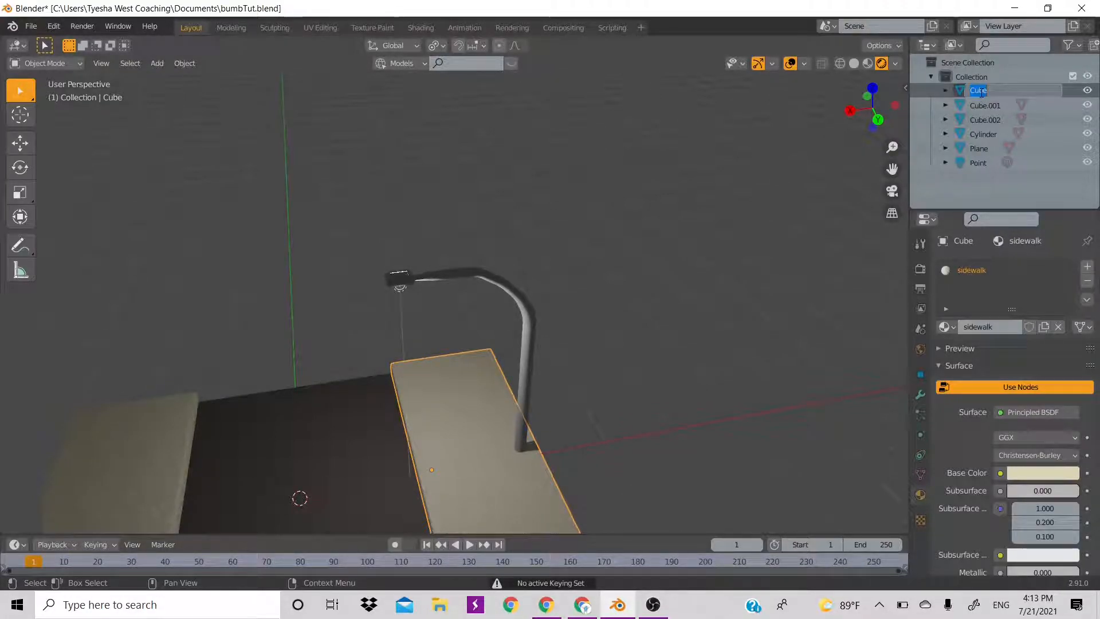
pyautogui.write('sa')
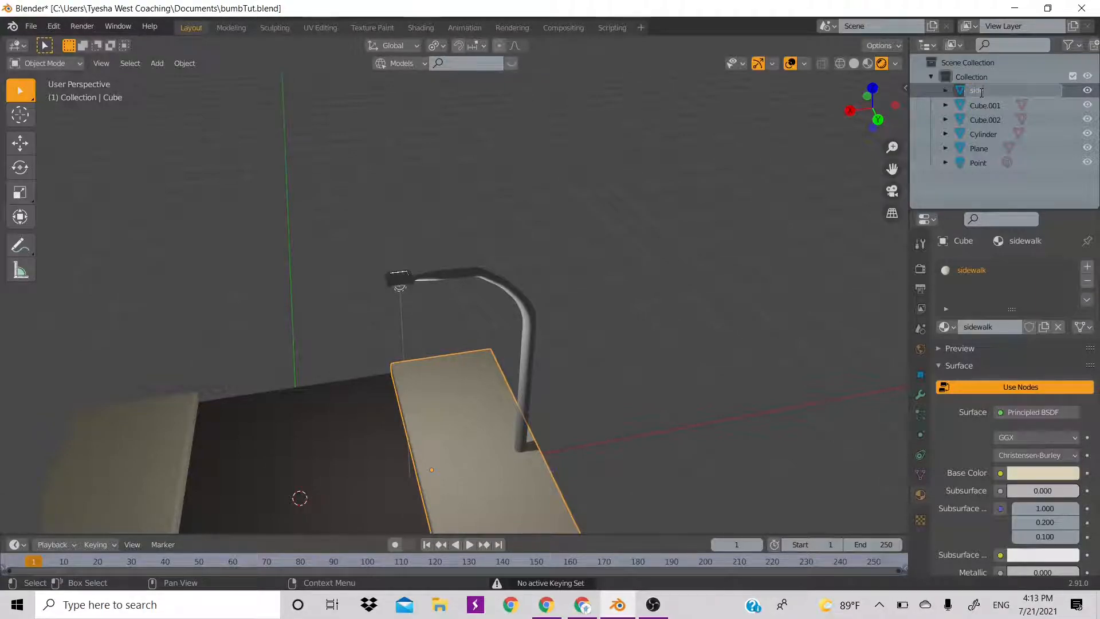
pyautogui.press('Return')
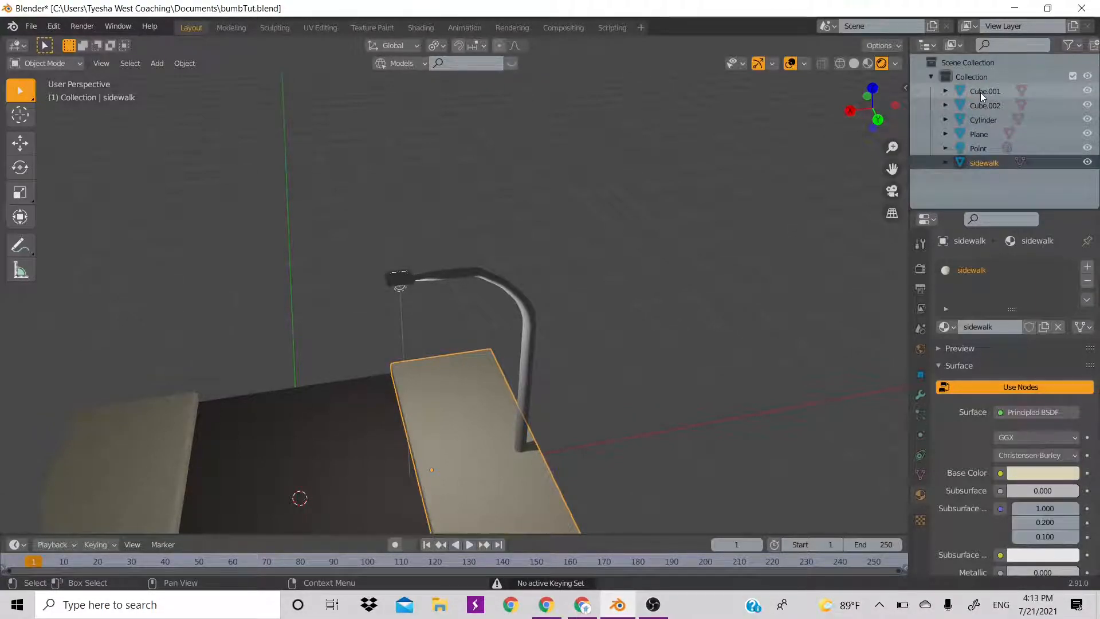
# Rename the slab on the opposite side of the road, Cube.001, as sidewalk.
pyautogui.click(979, 91)
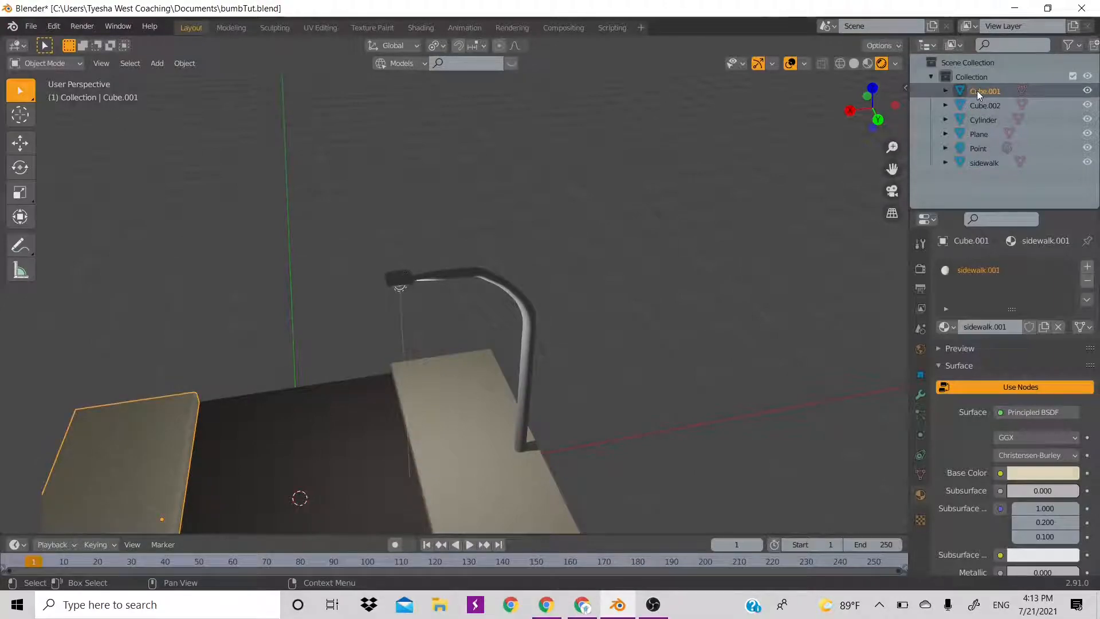
pyautogui.press('i')
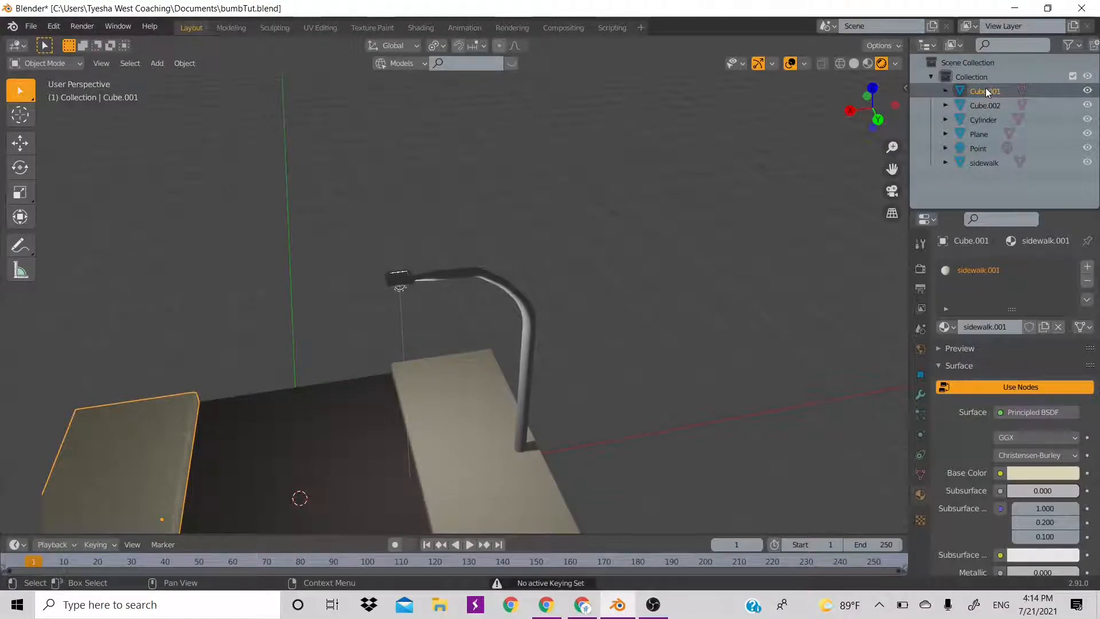
pyautogui.doubleClick(986, 90)
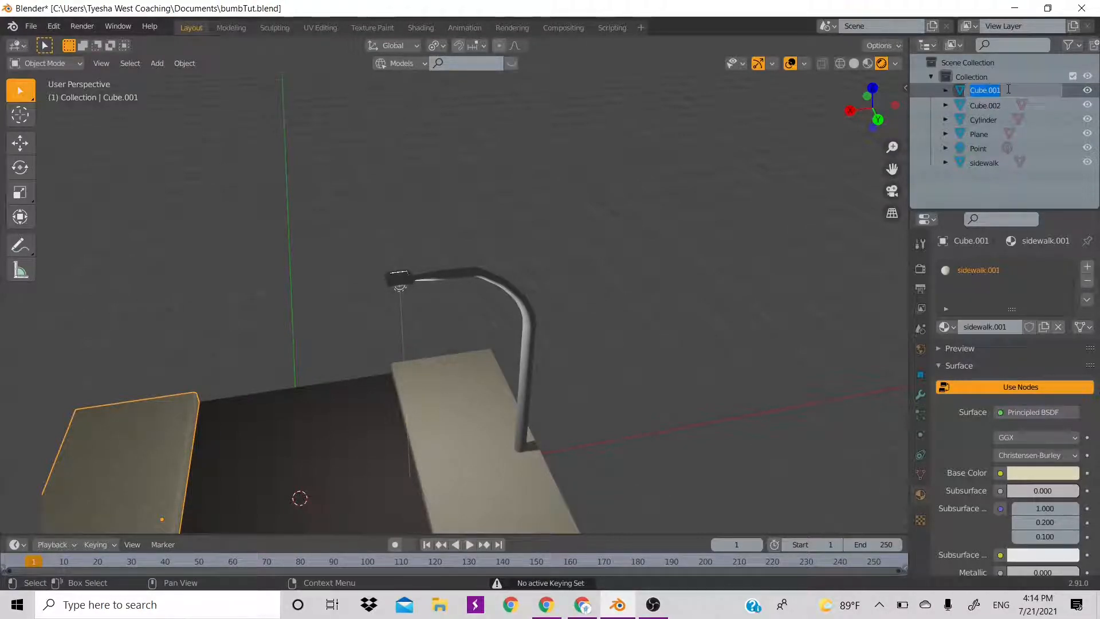
pyautogui.write('sidewal')
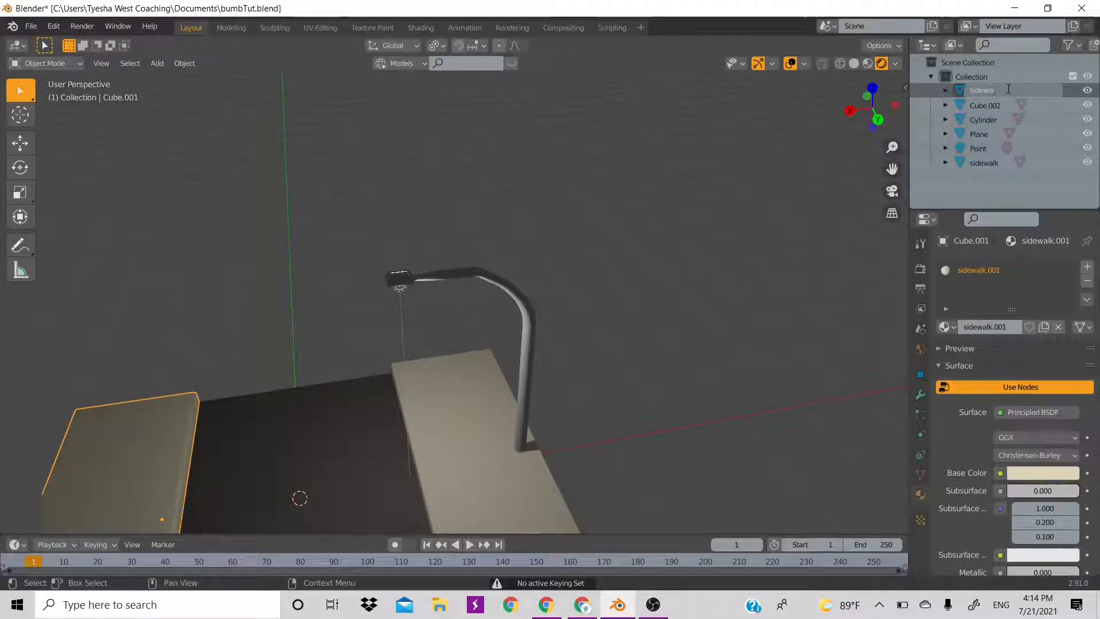
pyautogui.write('k')
pyautogui.press('Return')
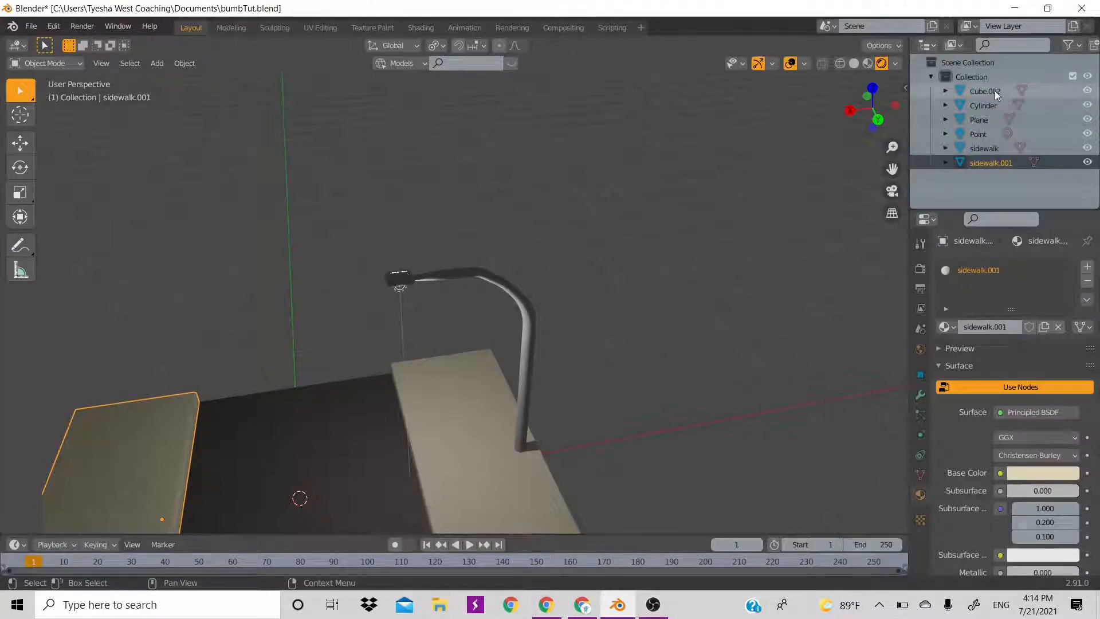
# Rename the lamp head object, Cube.002, as sidewalk.
pyautogui.click(994, 90)
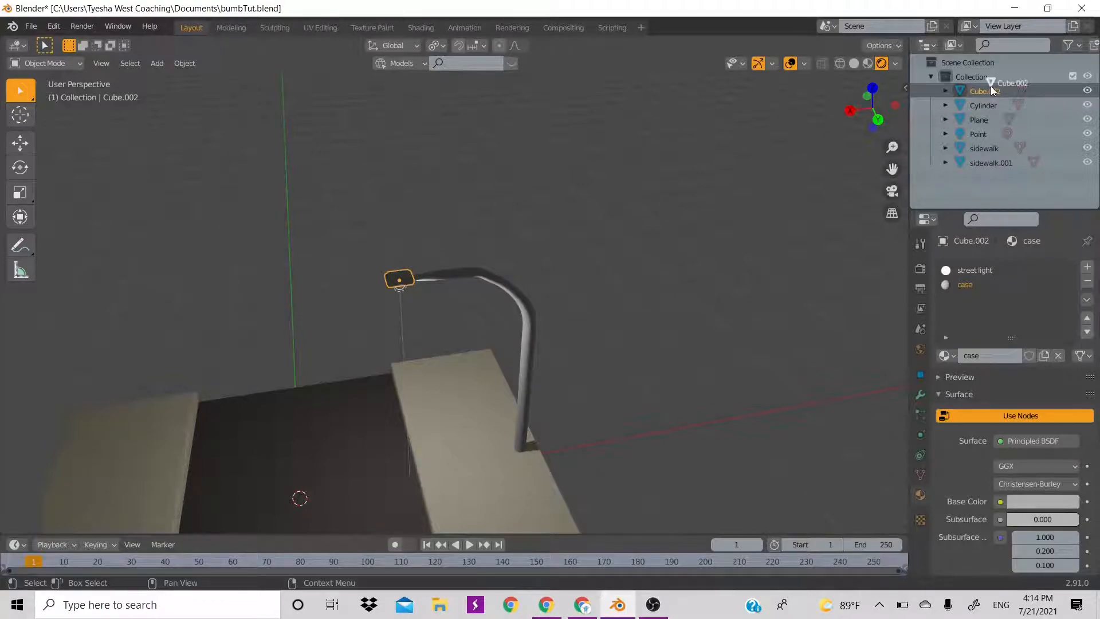
pyautogui.moveTo(991, 87); pyautogui.dragTo(991, 87)
pyautogui.click(988, 102)
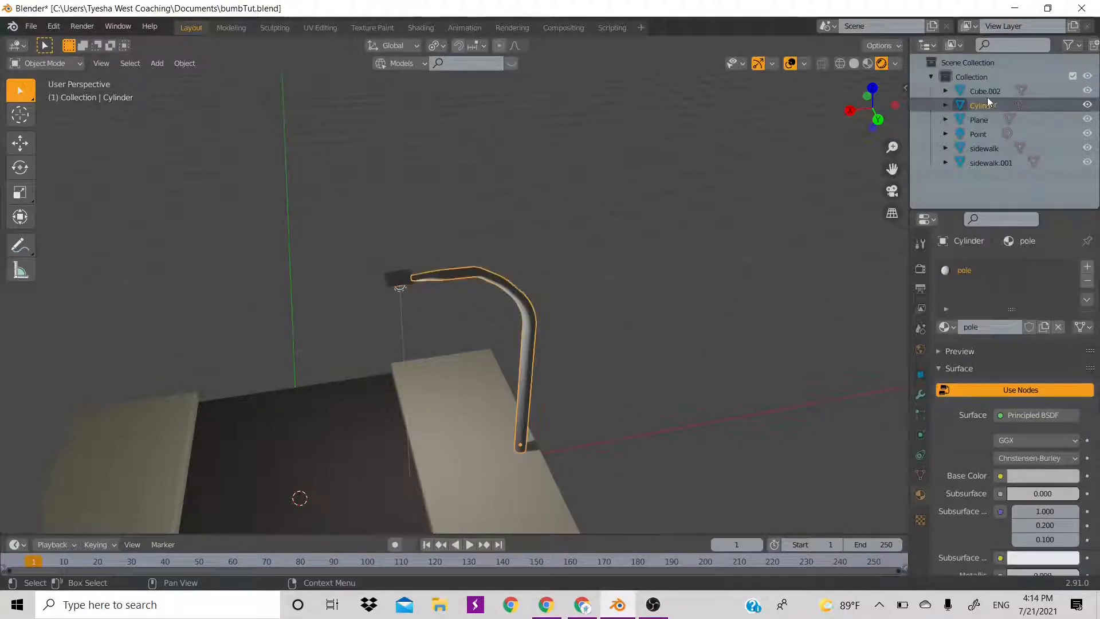
pyautogui.click(987, 93)
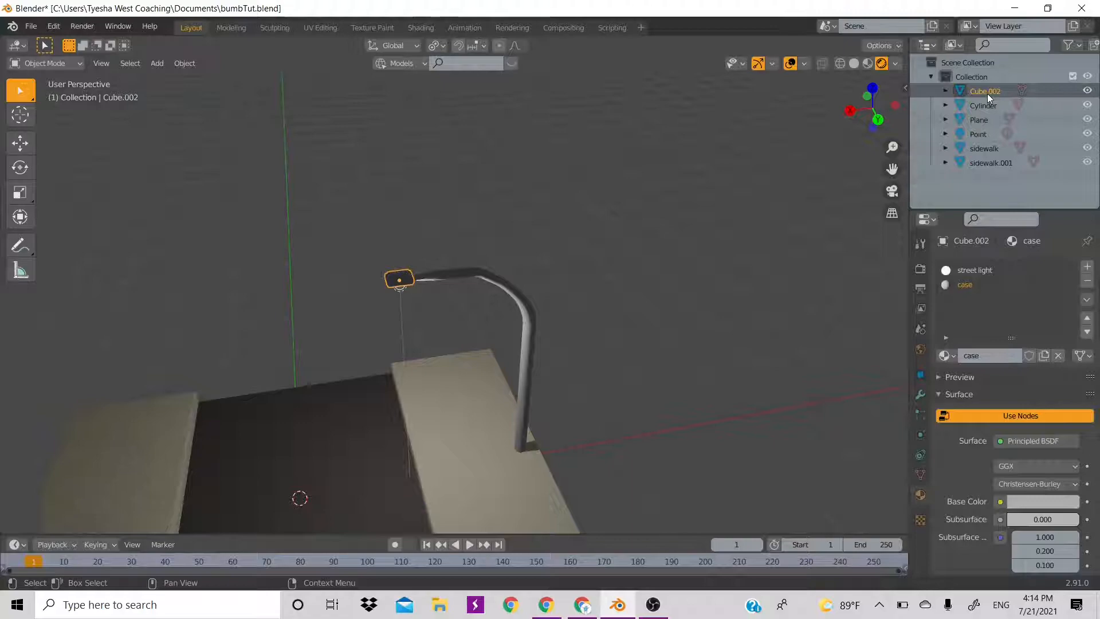
pyautogui.rightClick(979, 89)
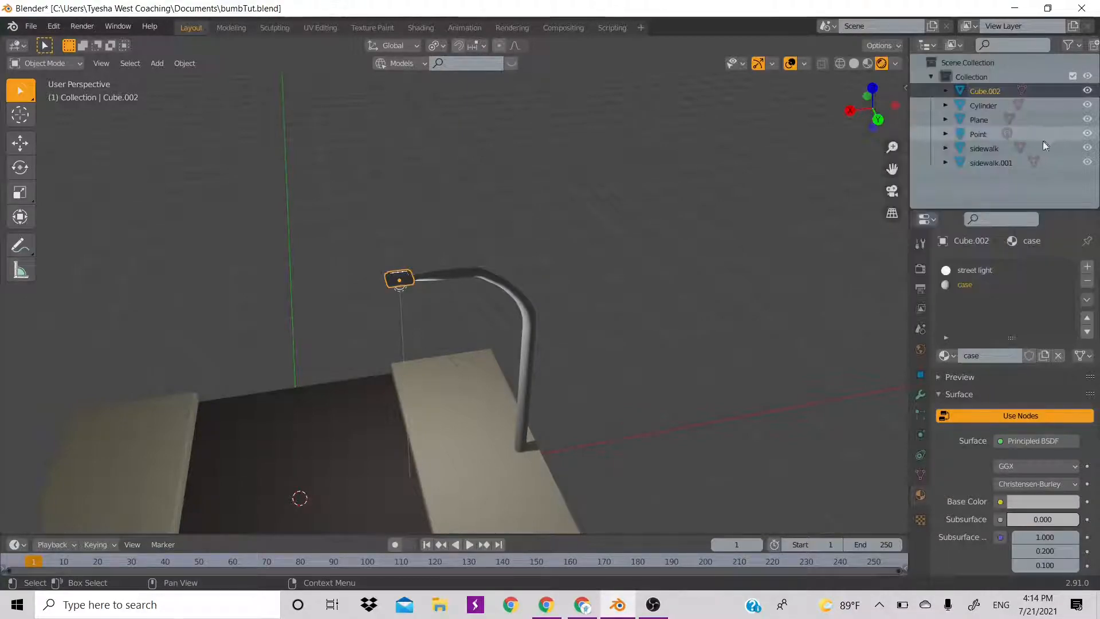
pyautogui.doubleClick(986, 92)
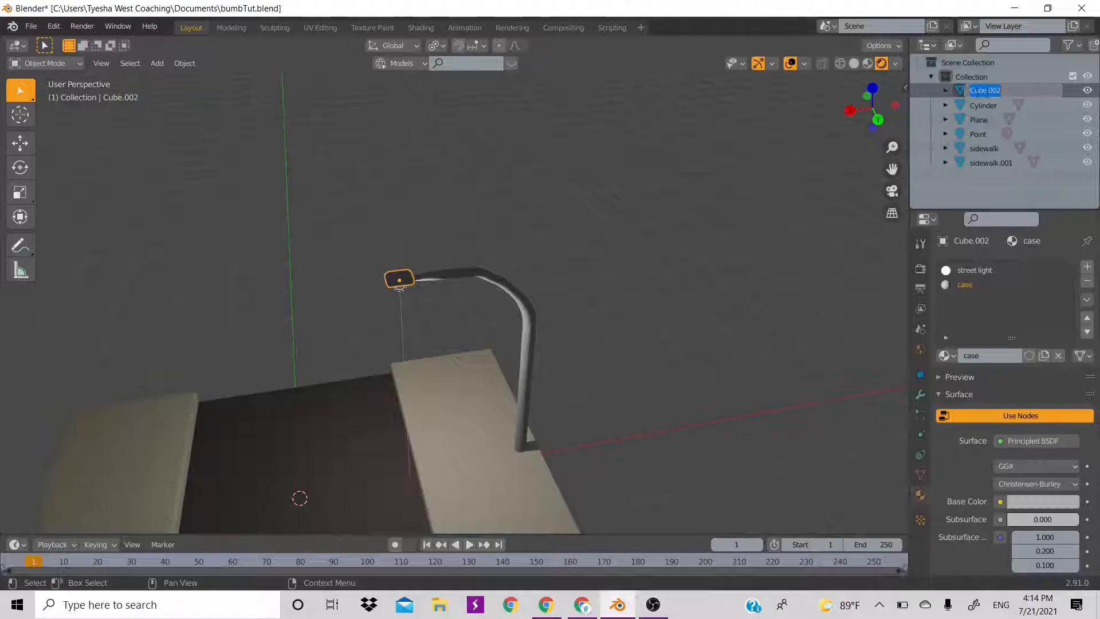
pyautogui.write('St')
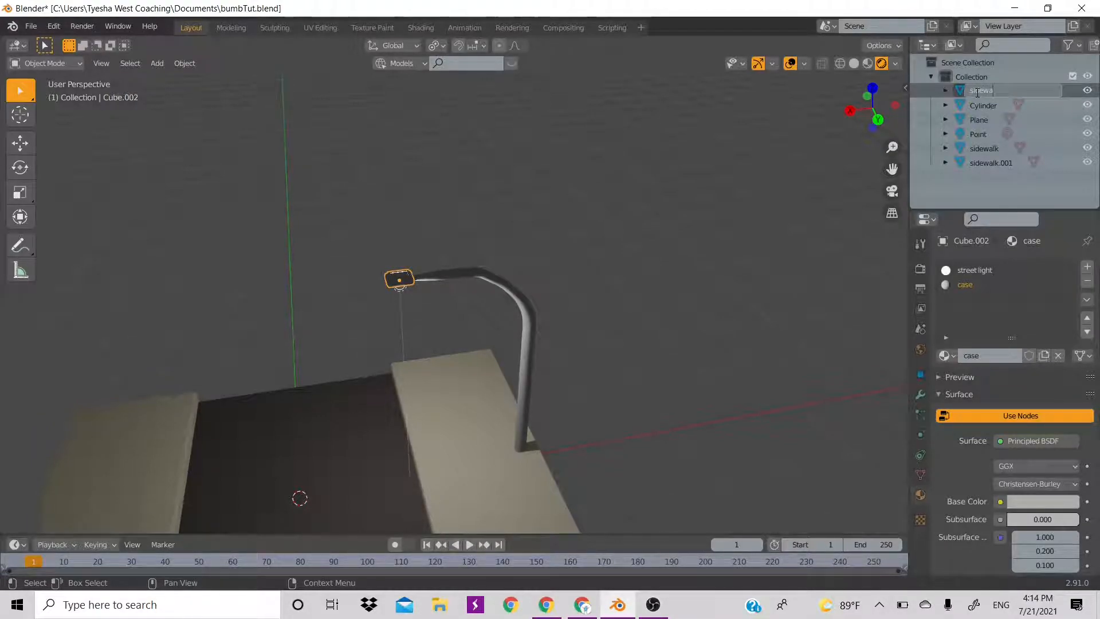
pyautogui.write('dewalk')
pyautogui.press('Return')
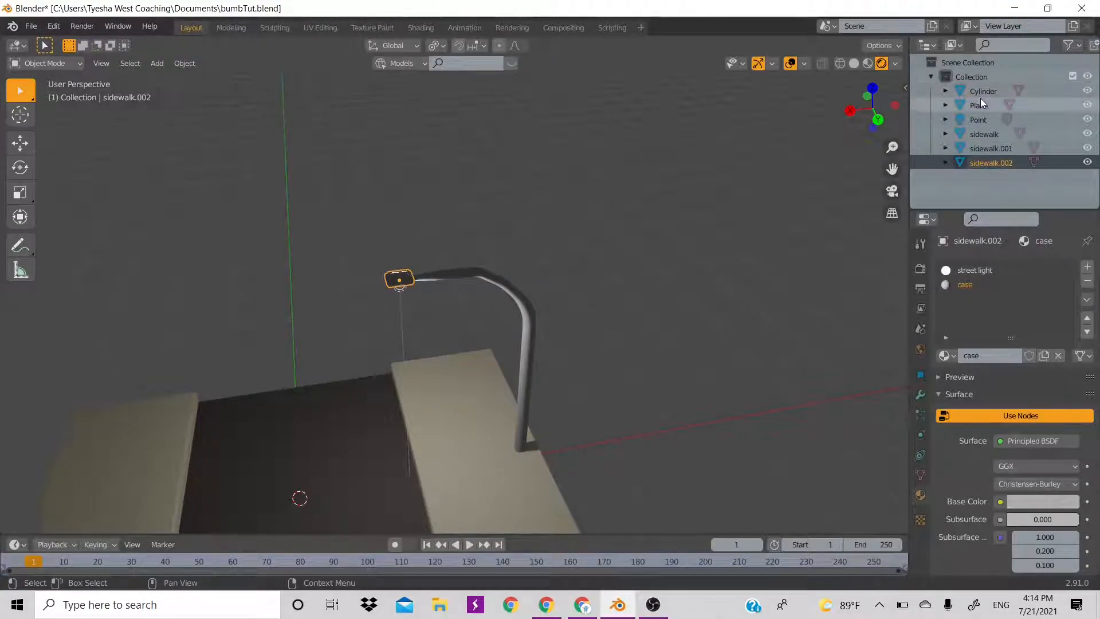
# Select the lamp pole to identify it, deselect it, and save the file.
pyautogui.click(982, 93)
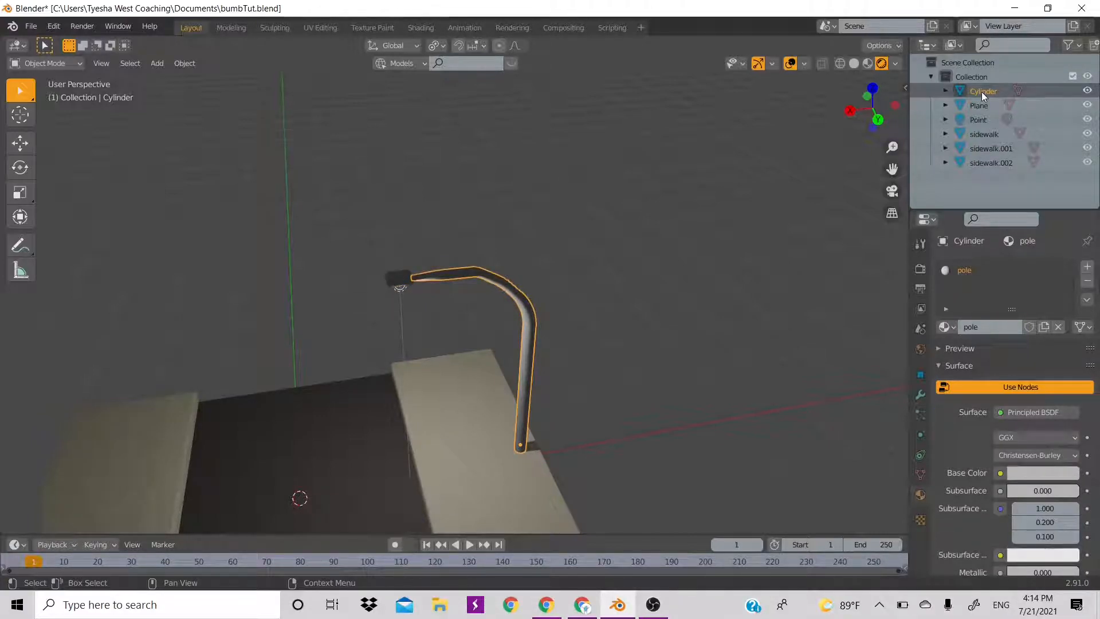
pyautogui.moveTo(707, 322); pyautogui.dragTo(690, 324, button='middle')
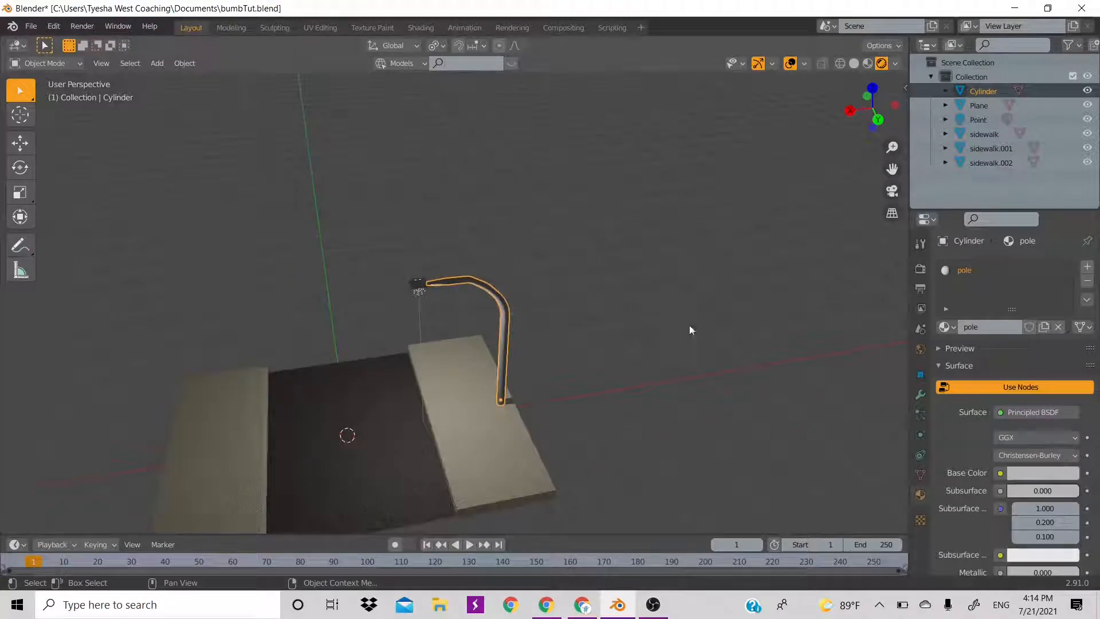
pyautogui.click(669, 335)
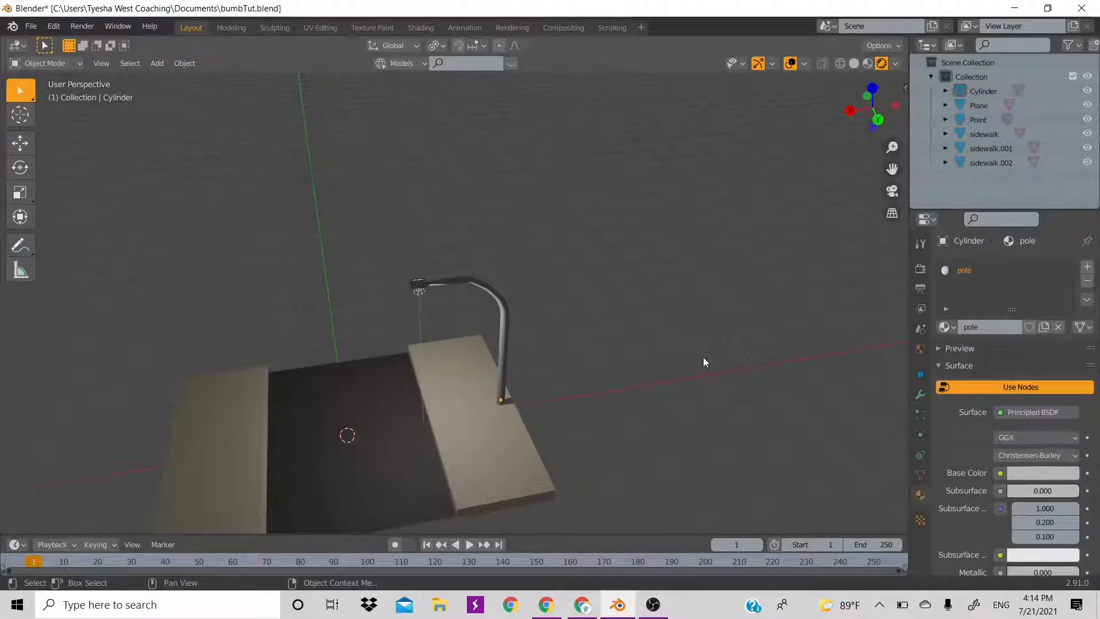
pyautogui.hotkey('ctrl', 's')
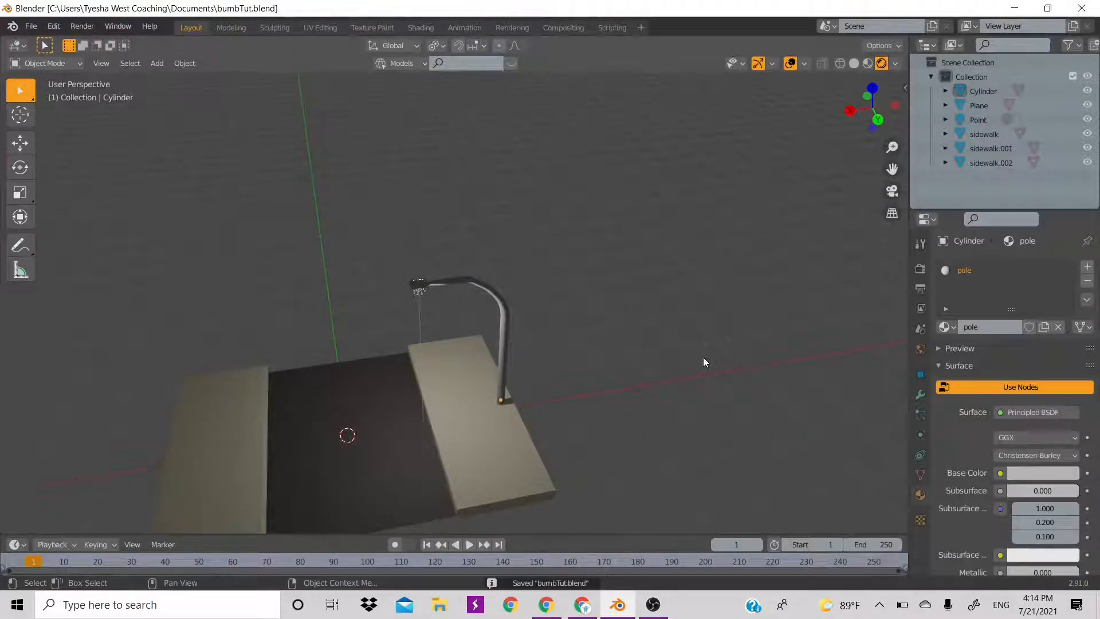